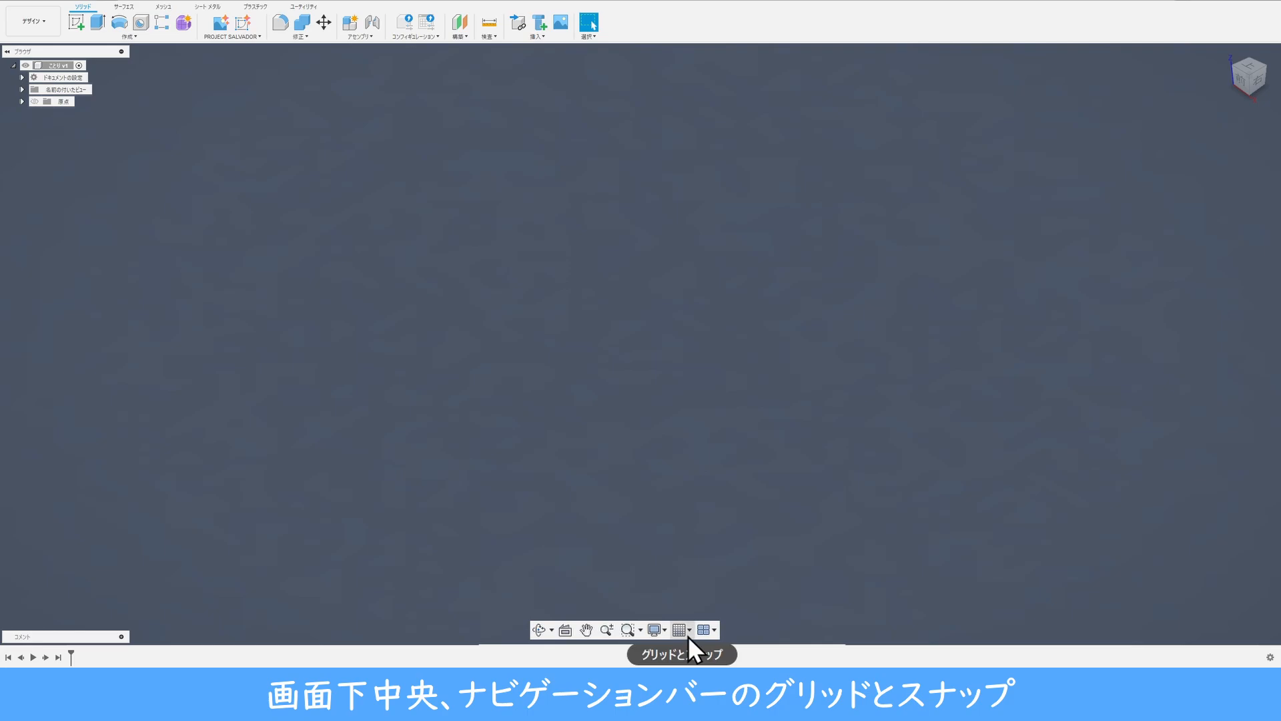
# Turn on snapping to the grid in the grid and snap settings.
pyautogui.click(688, 631)
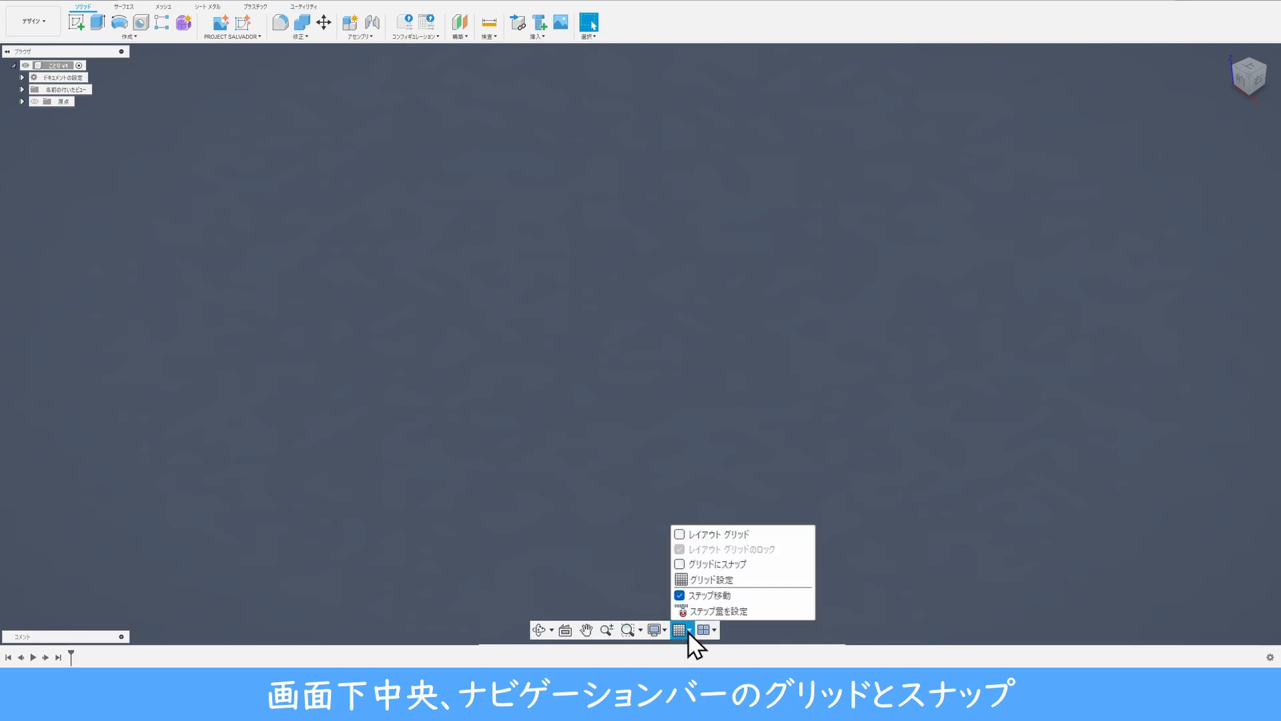
pyautogui.click(679, 563)
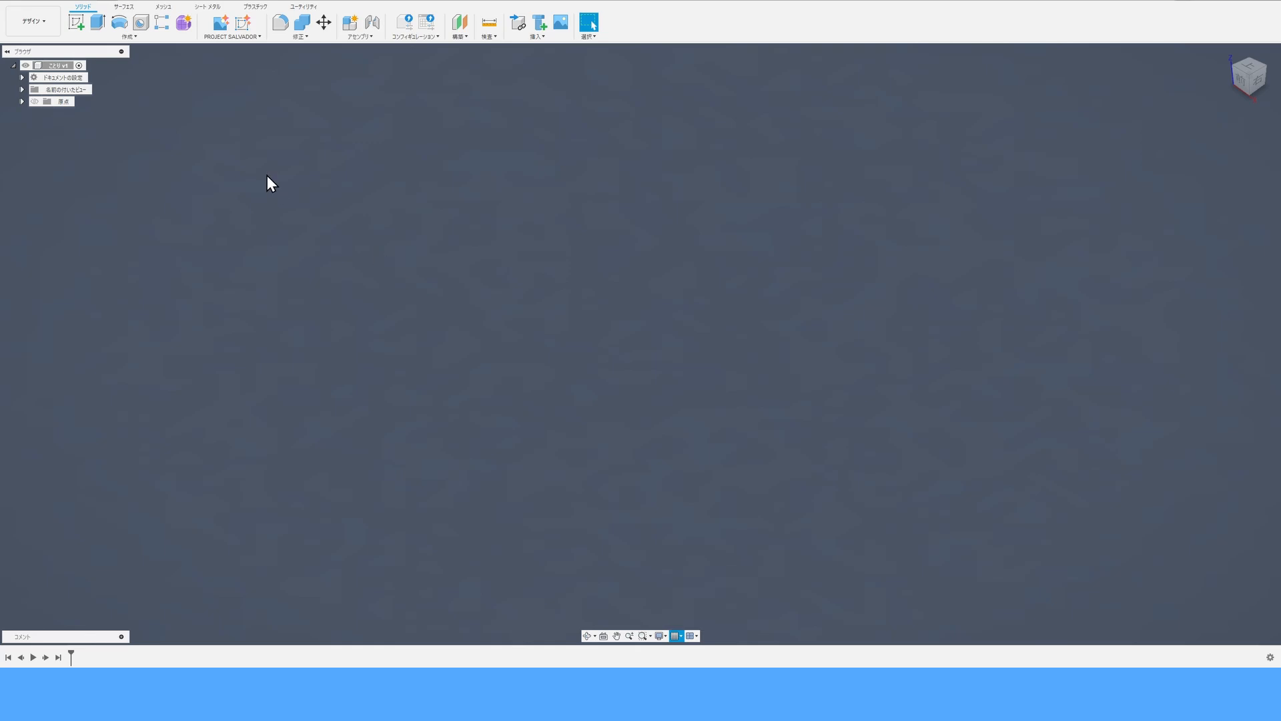
# Create a 50 mm diameter sphere as a new body, centred on the origin on the YZ plane.
pyautogui.click(145, 37)
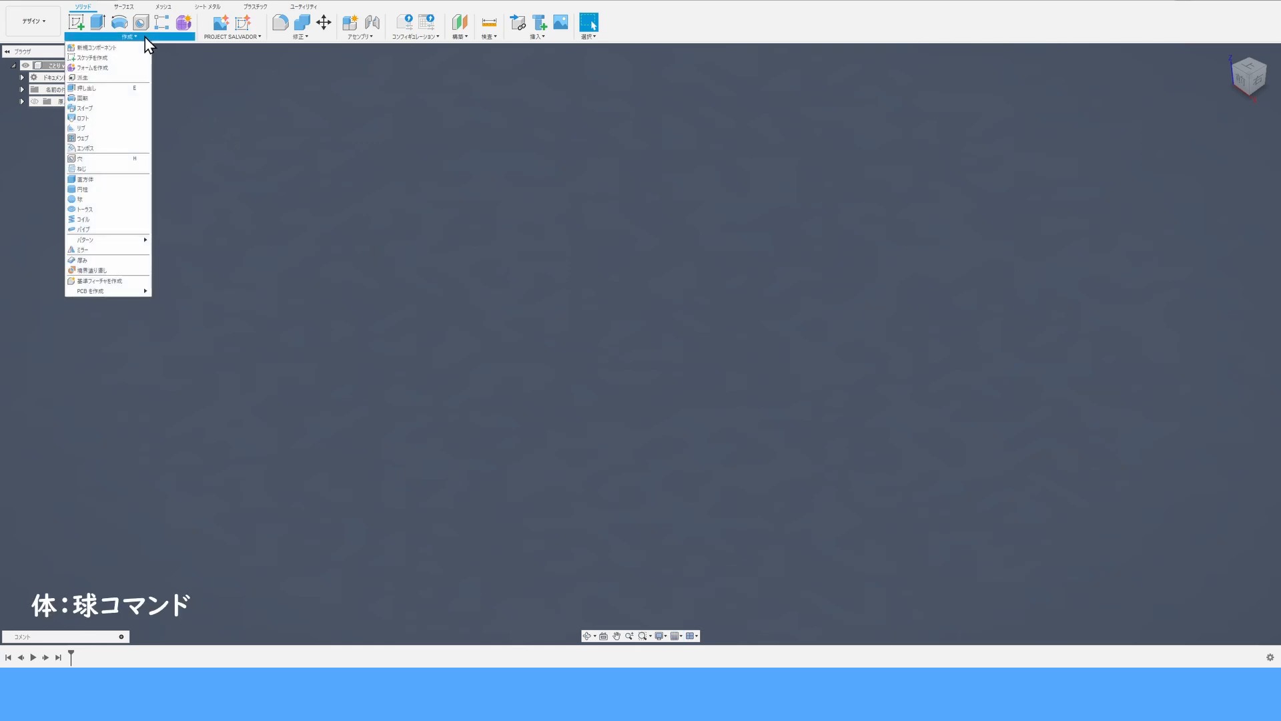
pyautogui.click(121, 200)
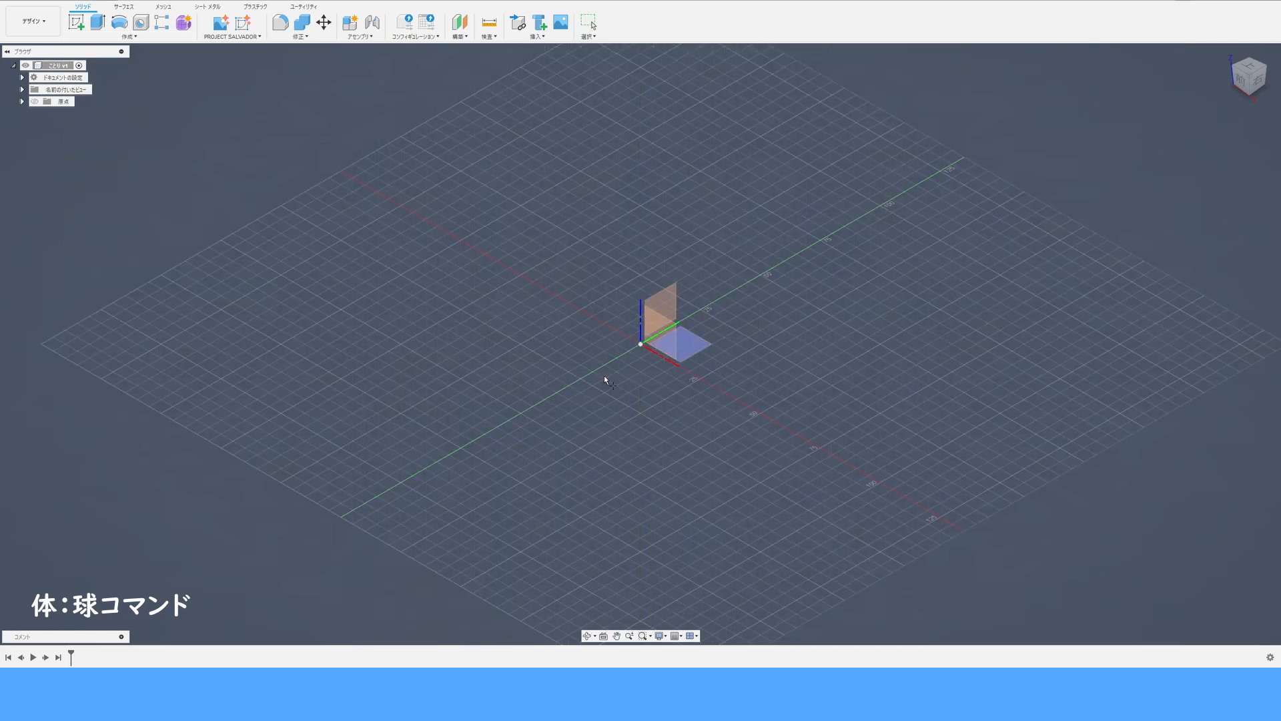
pyautogui.click(669, 301)
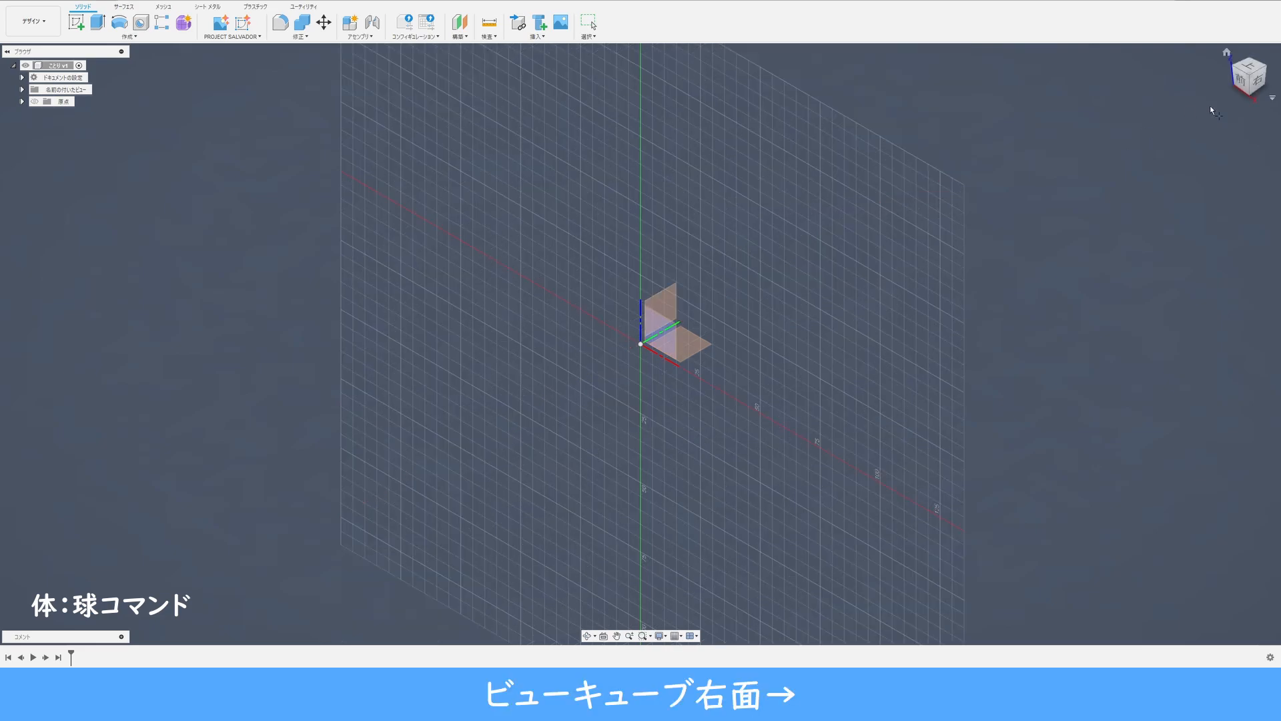
pyautogui.click(1254, 91)
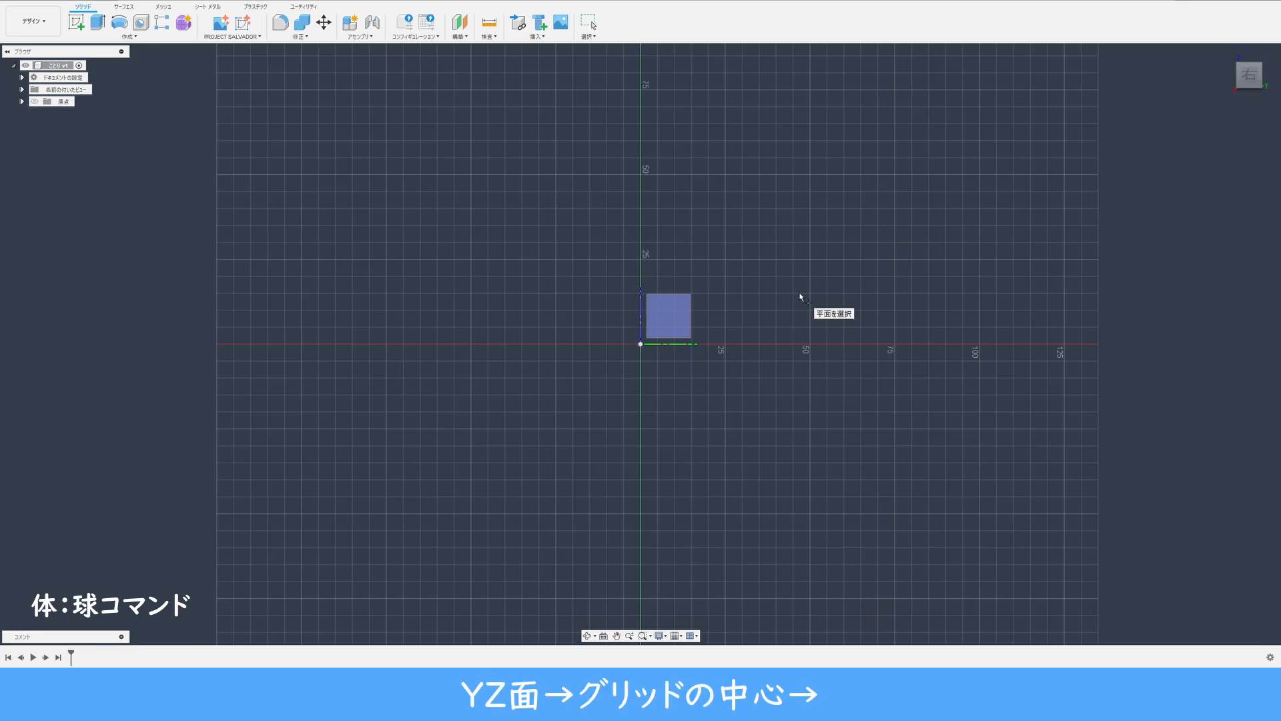
pyautogui.click(669, 318)
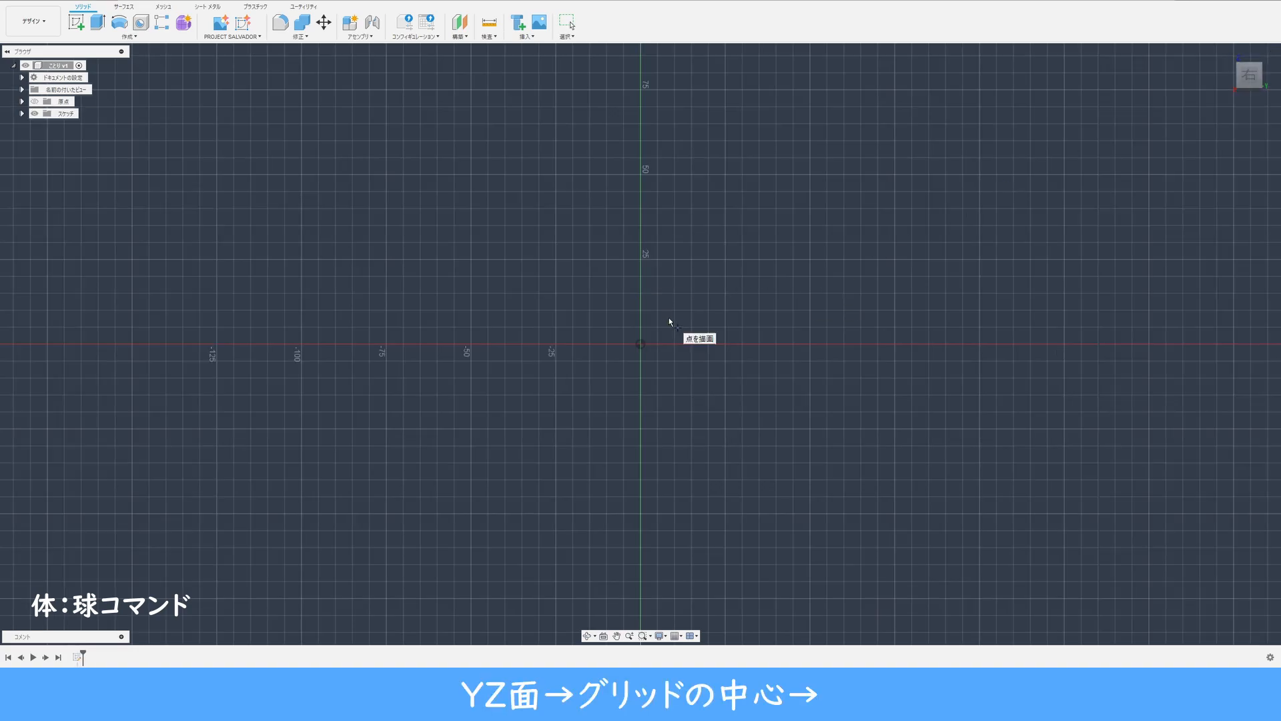
pyautogui.click(640, 344)
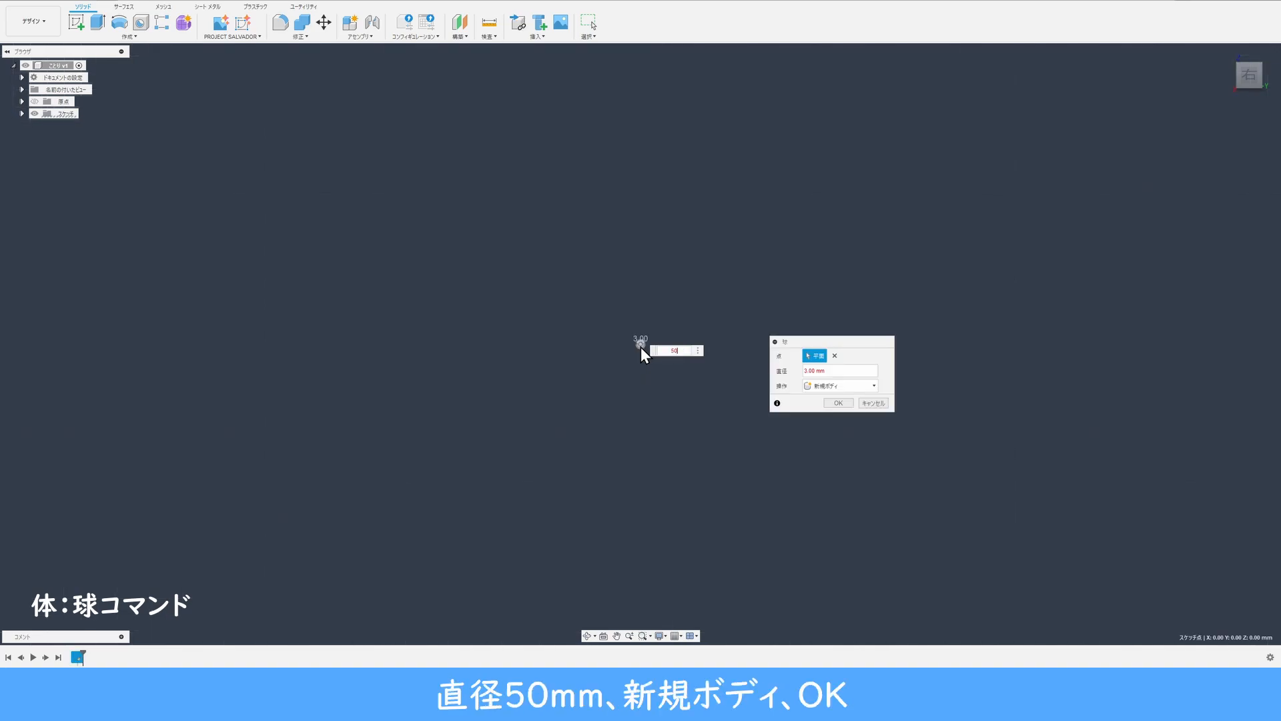
pyautogui.press('Return')
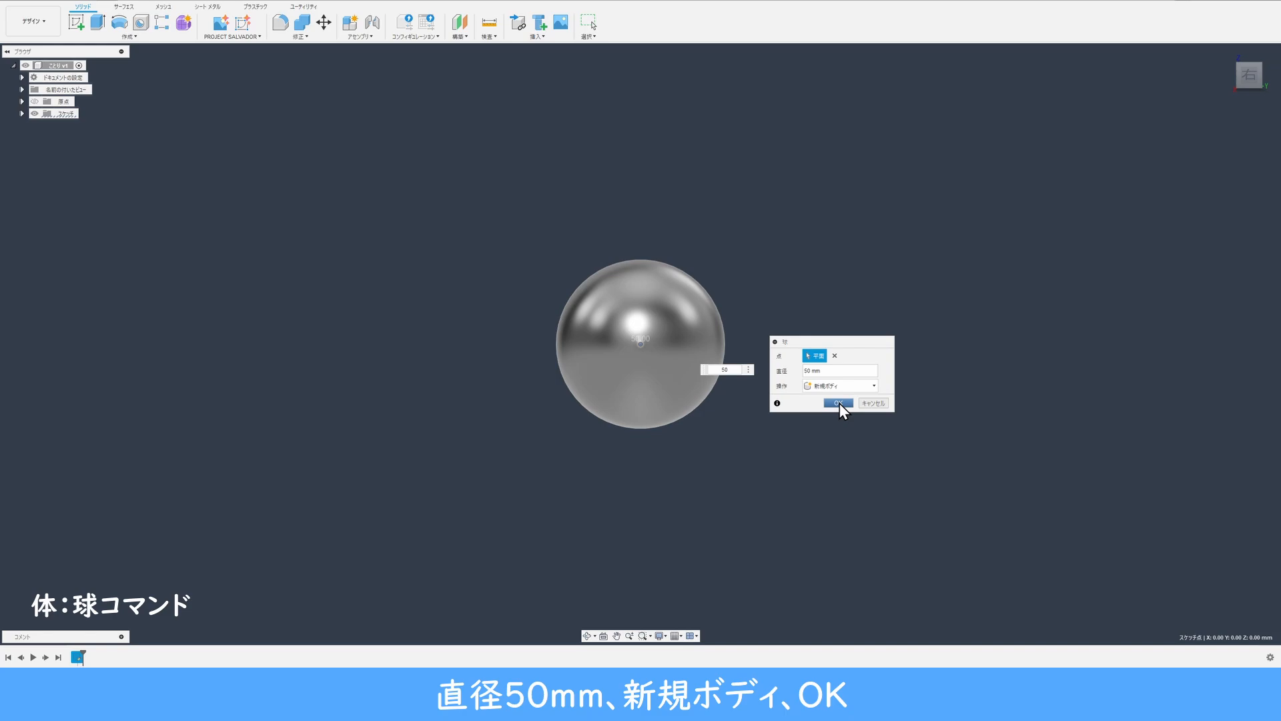
pyautogui.click(839, 403)
# Create a 40 mm diameter sphere on the YZ plane, centred on the origin, with the operation set to new body.
pyautogui.scroll(4, 794, 360)
pyautogui.moveTo(797, 366); pyautogui.dragTo(903, 373, button='middle')
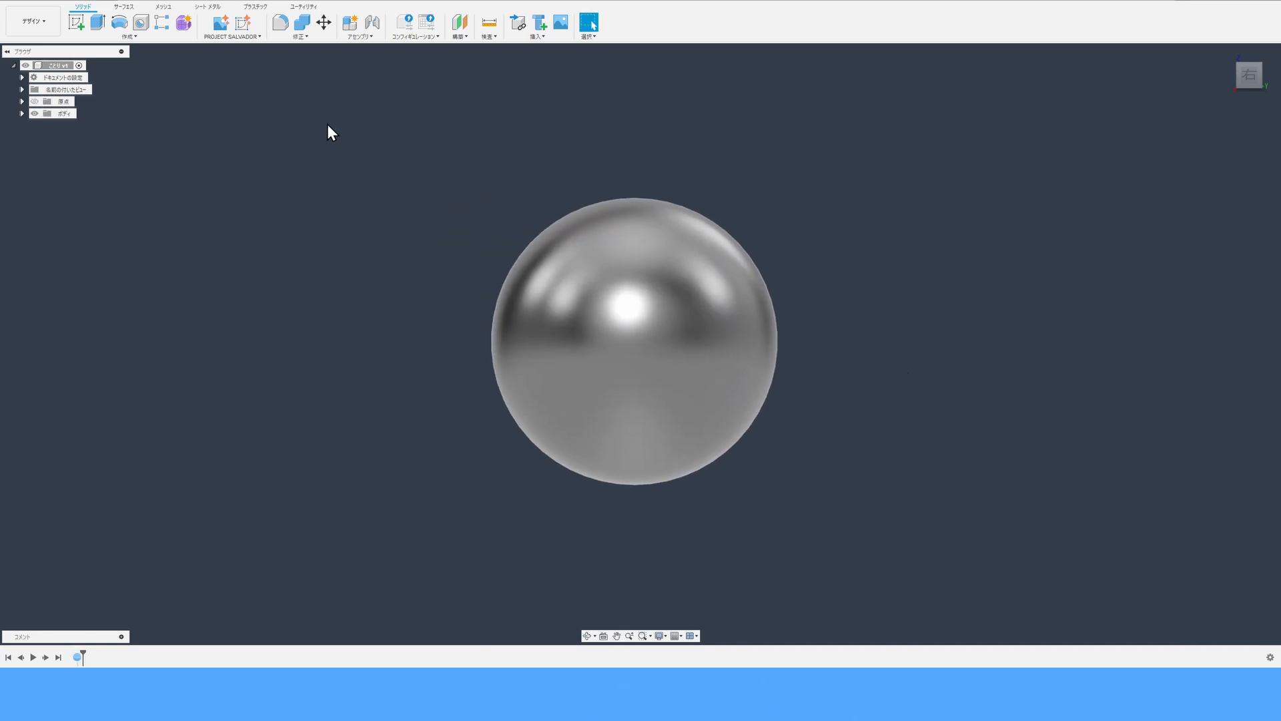
pyautogui.click(131, 36)
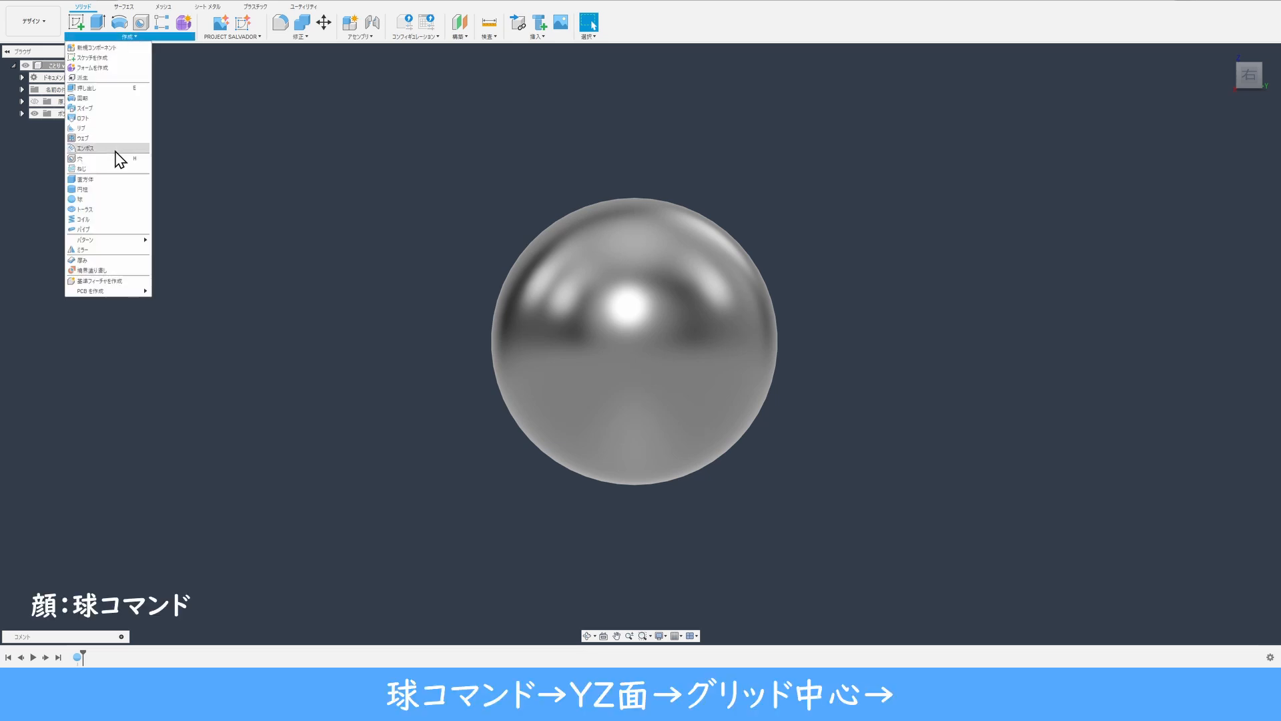
pyautogui.click(107, 199)
pyautogui.click(677, 311)
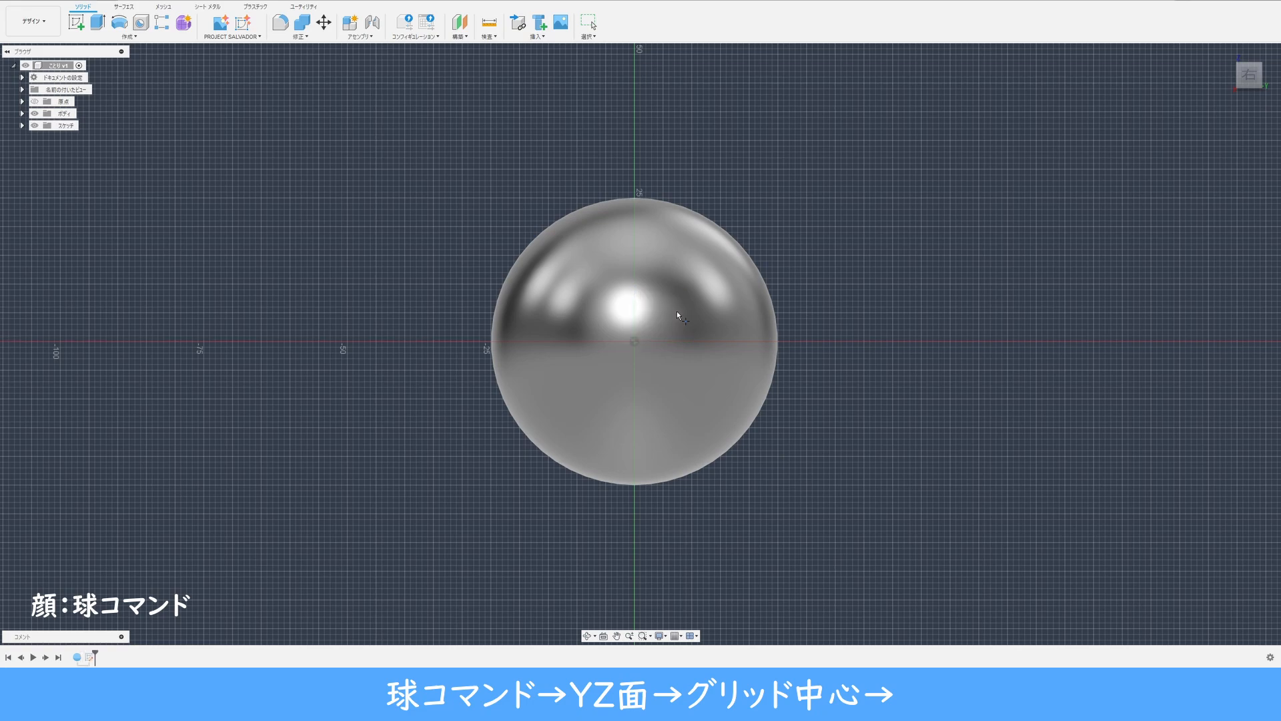
pyautogui.click(637, 343)
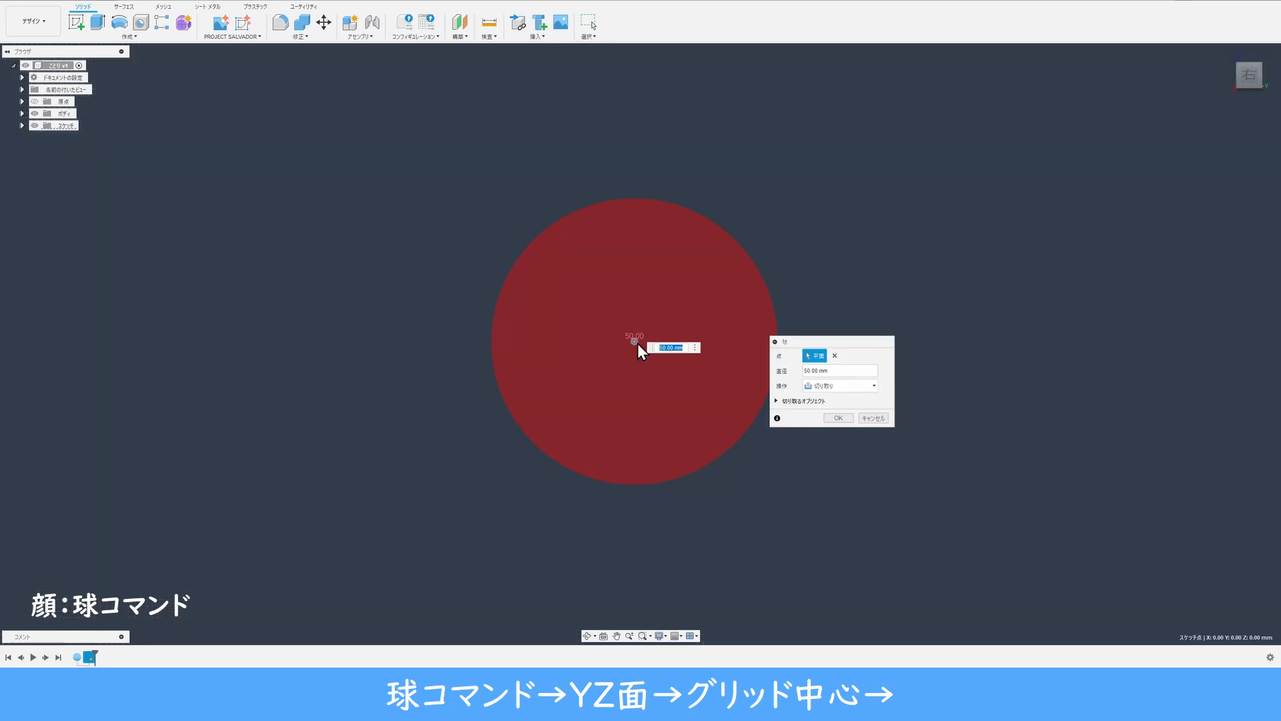
pyautogui.write('40')
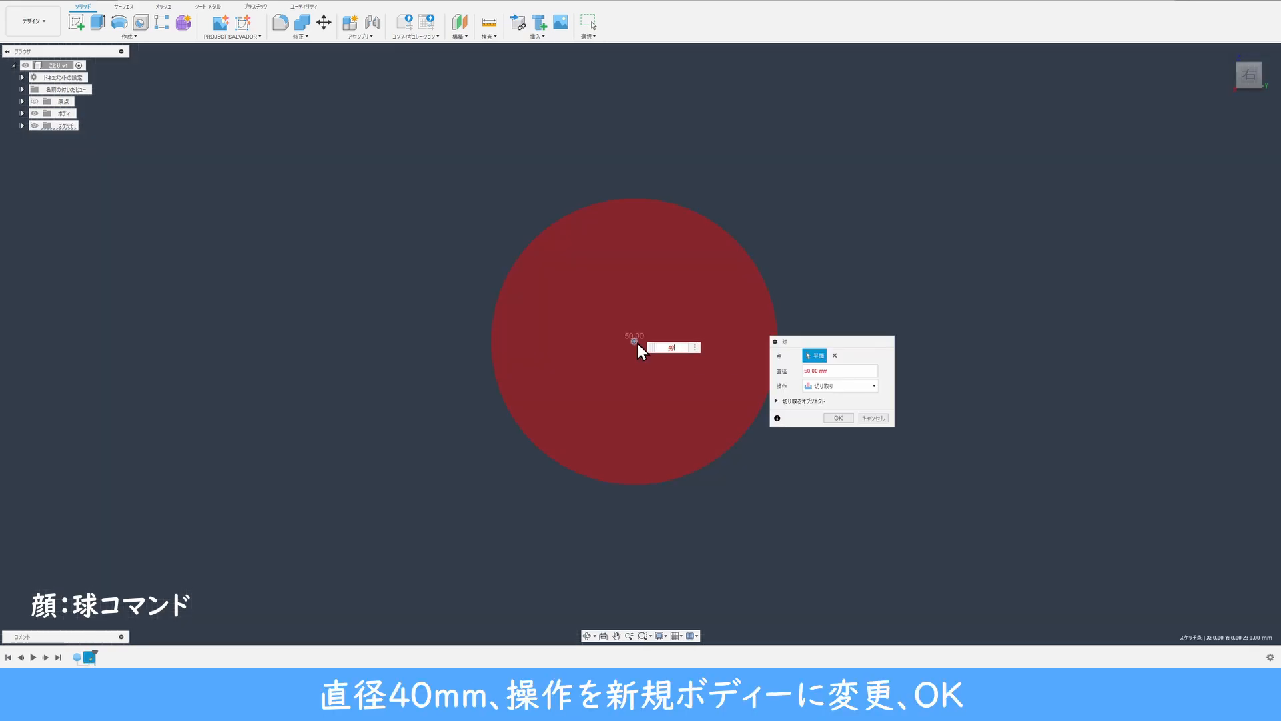
pyautogui.click(820, 387)
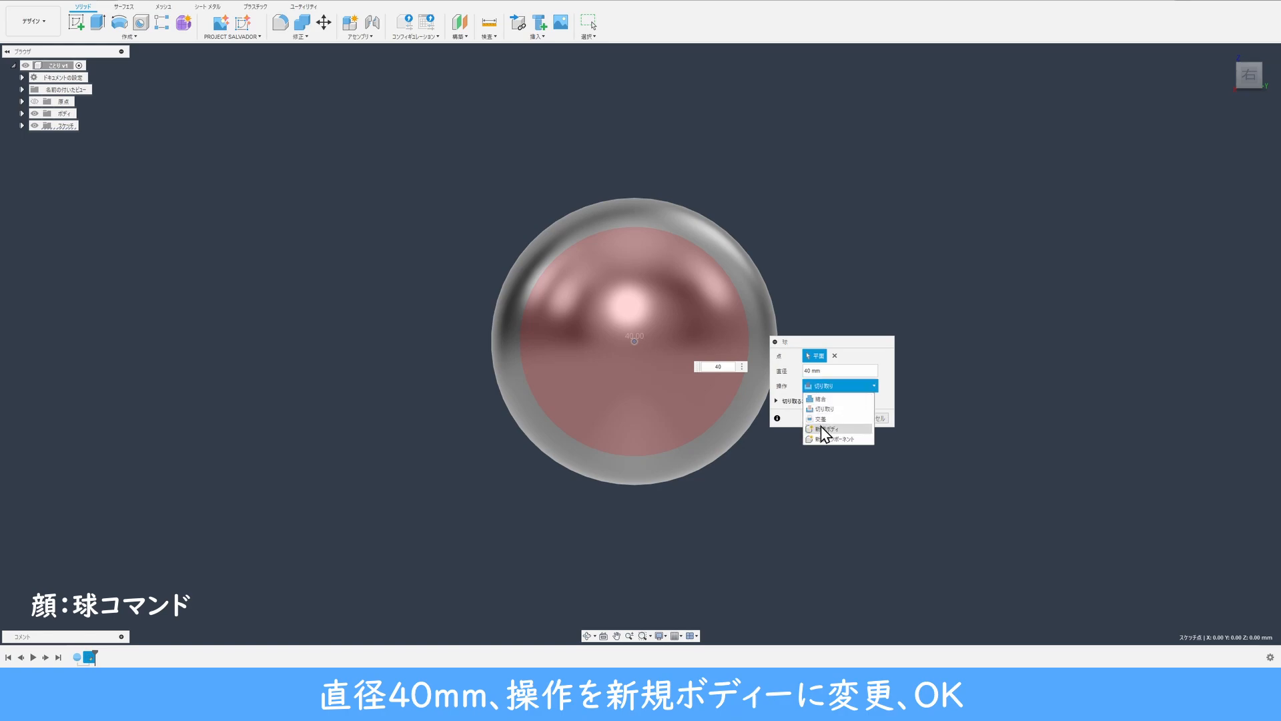
pyautogui.click(822, 429)
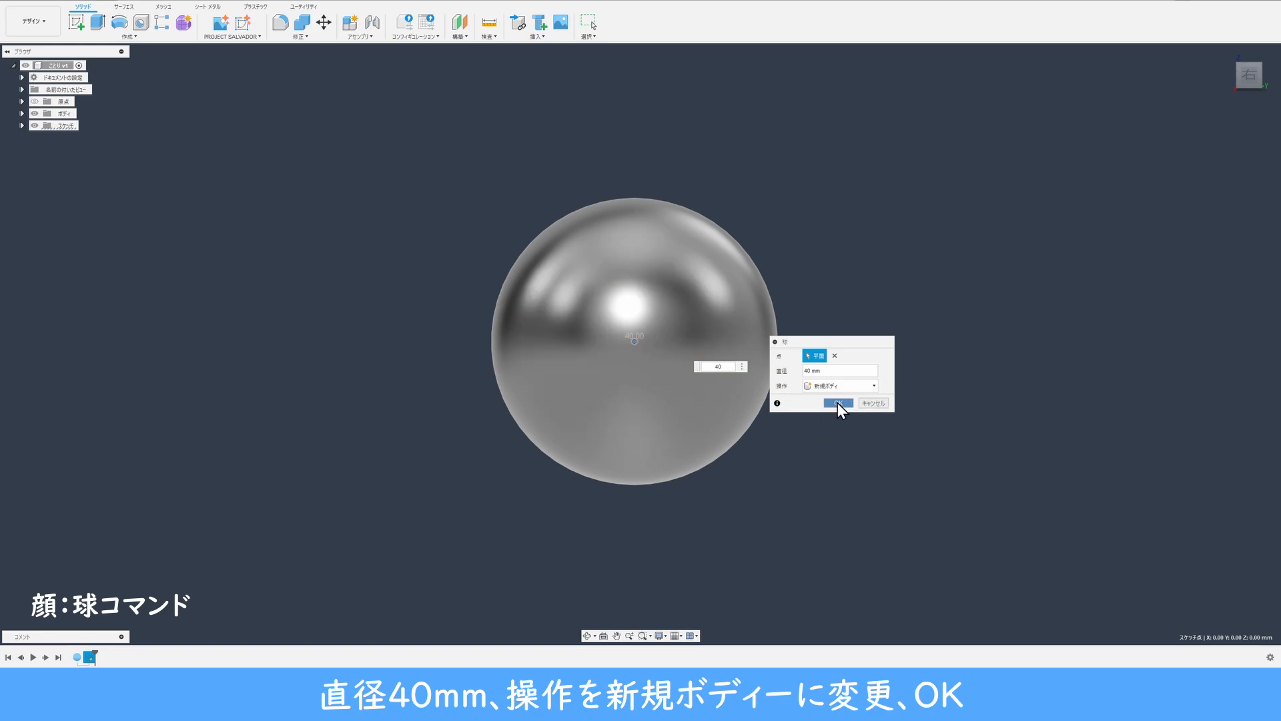
pyautogui.click(838, 402)
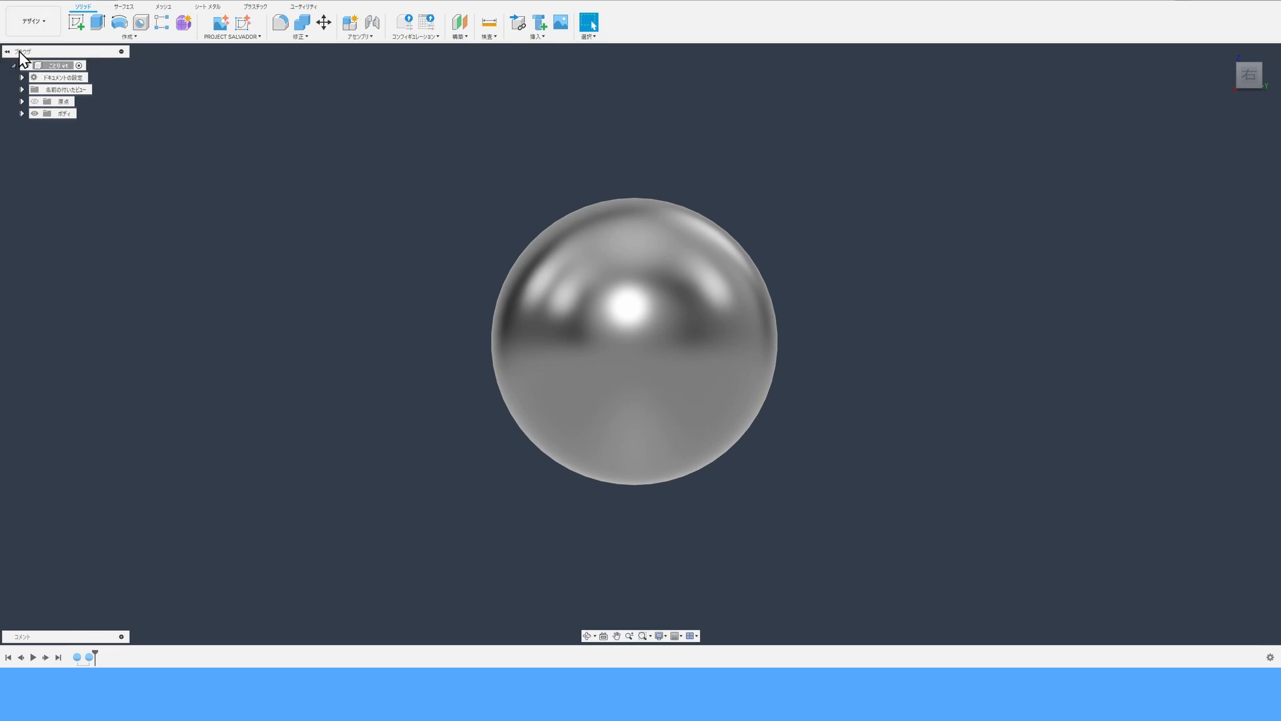
# Move the 40 mm sphere body by -20 mm in Y and 10 mm in Z.
pyautogui.click(22, 113)
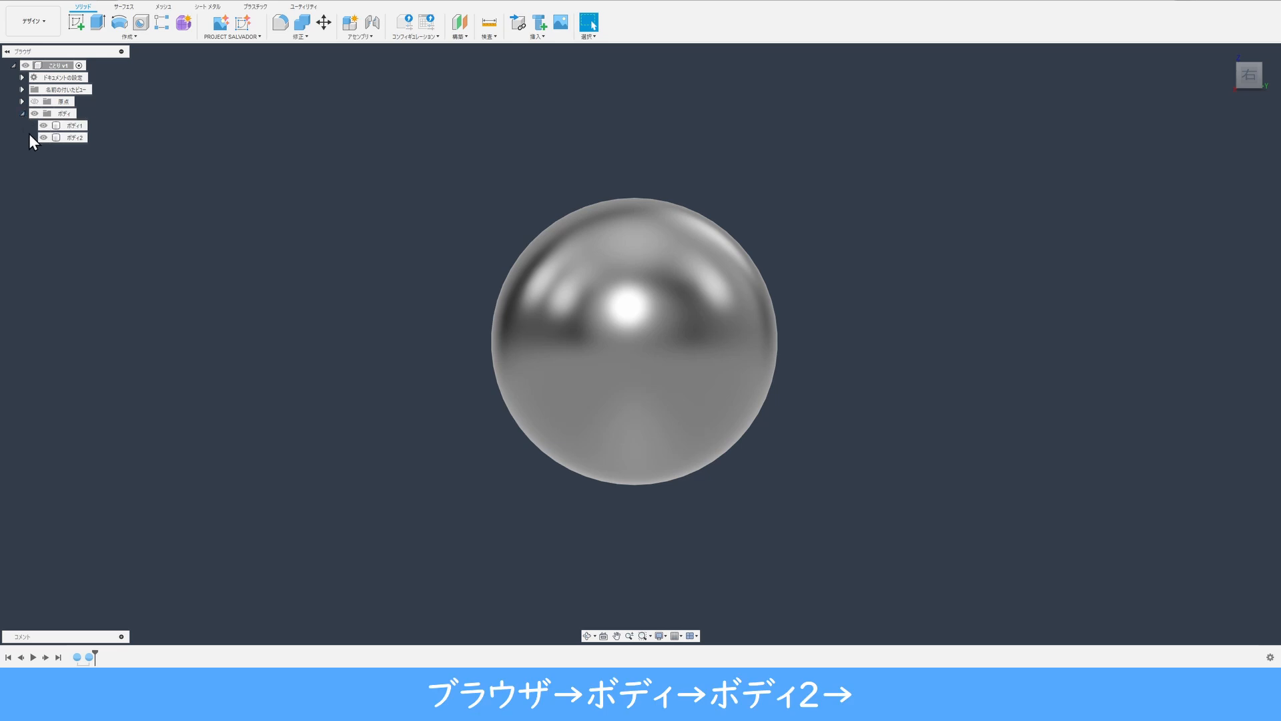
pyautogui.click(81, 138)
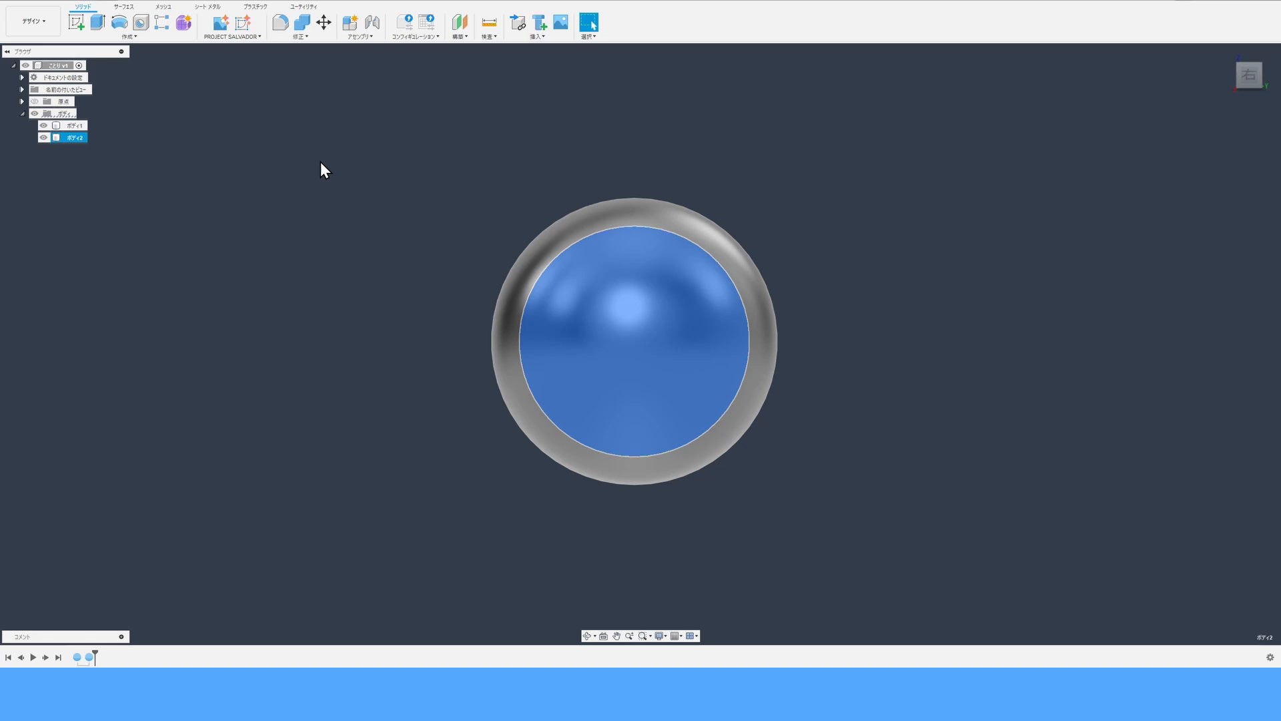
pyautogui.click(324, 24)
pyautogui.moveTo(552, 470); pyautogui.dragTo(432, 468)
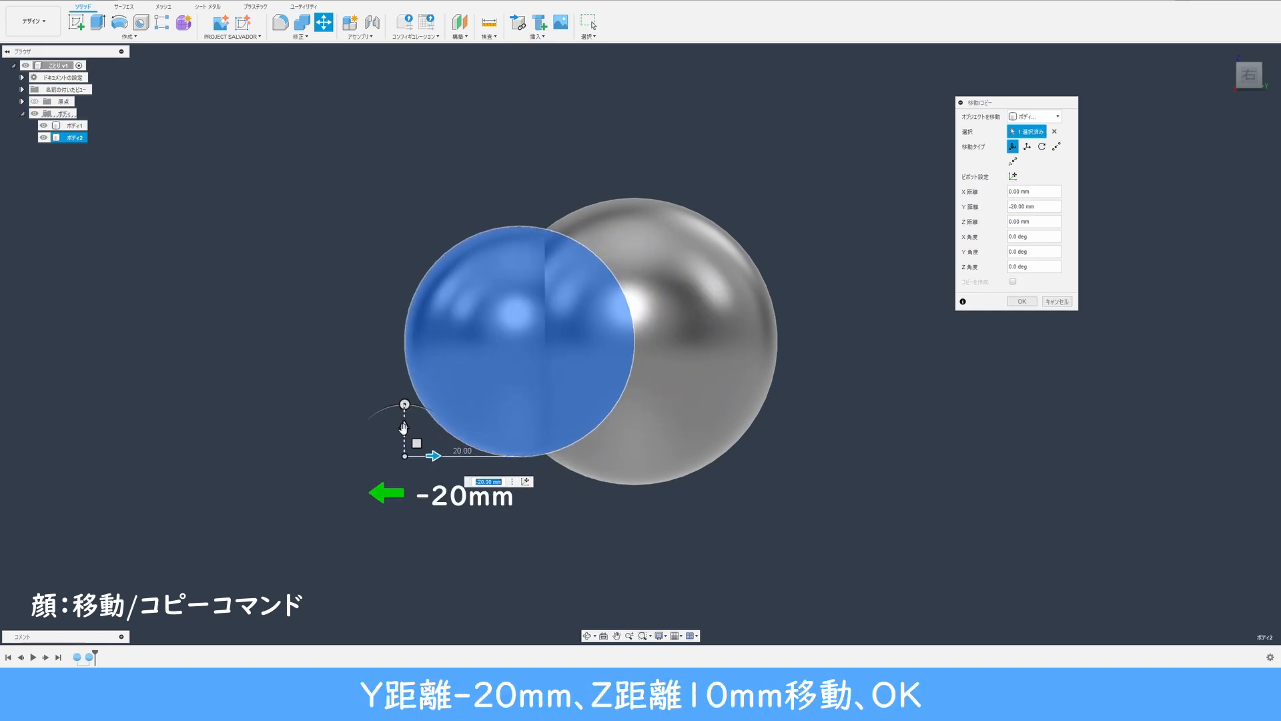
pyautogui.moveTo(403, 429); pyautogui.dragTo(410, 371)
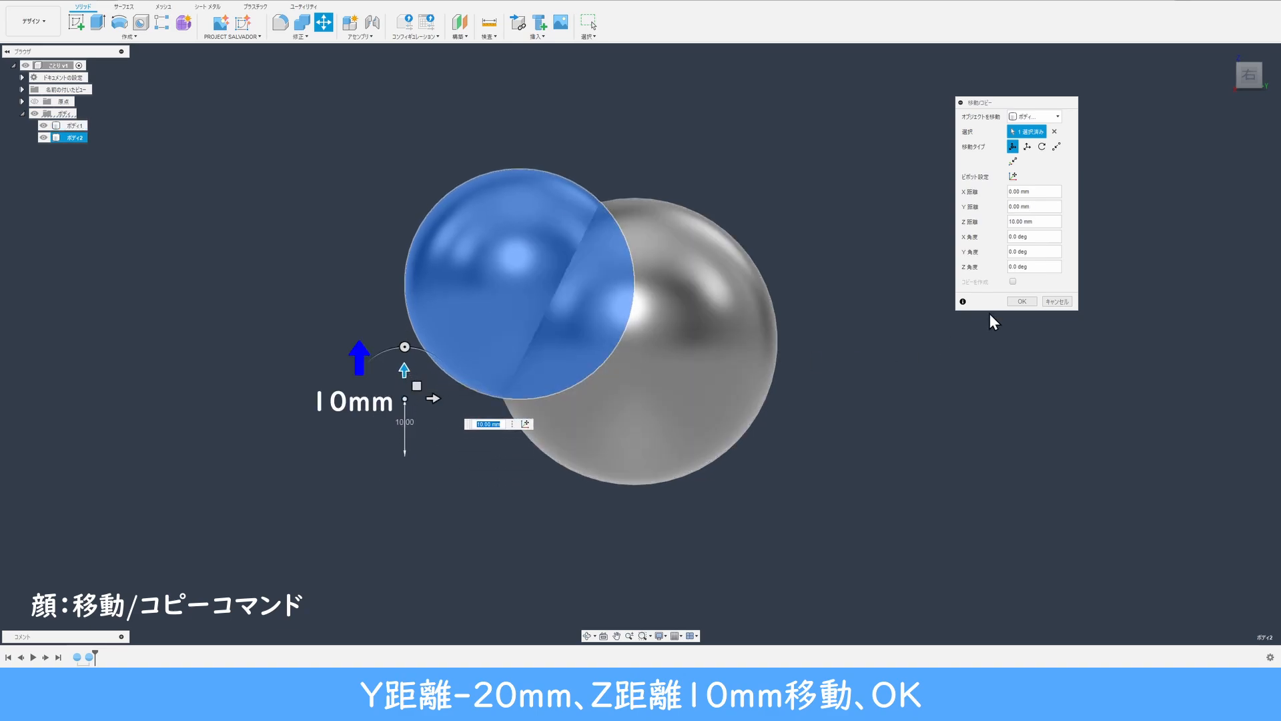
pyautogui.click(1022, 301)
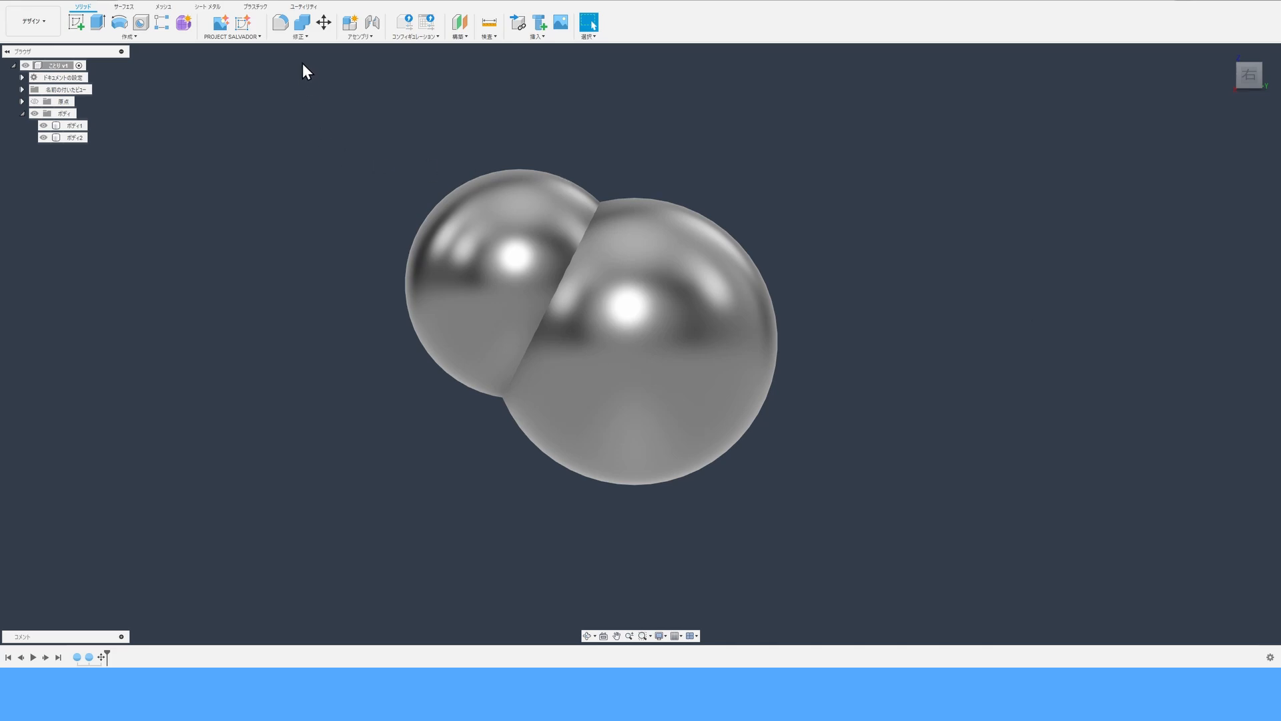
# Combine the two spheres with the join operation, using the large sphere as target and the small one as tool.
pyautogui.click(302, 22)
pyautogui.click(699, 247)
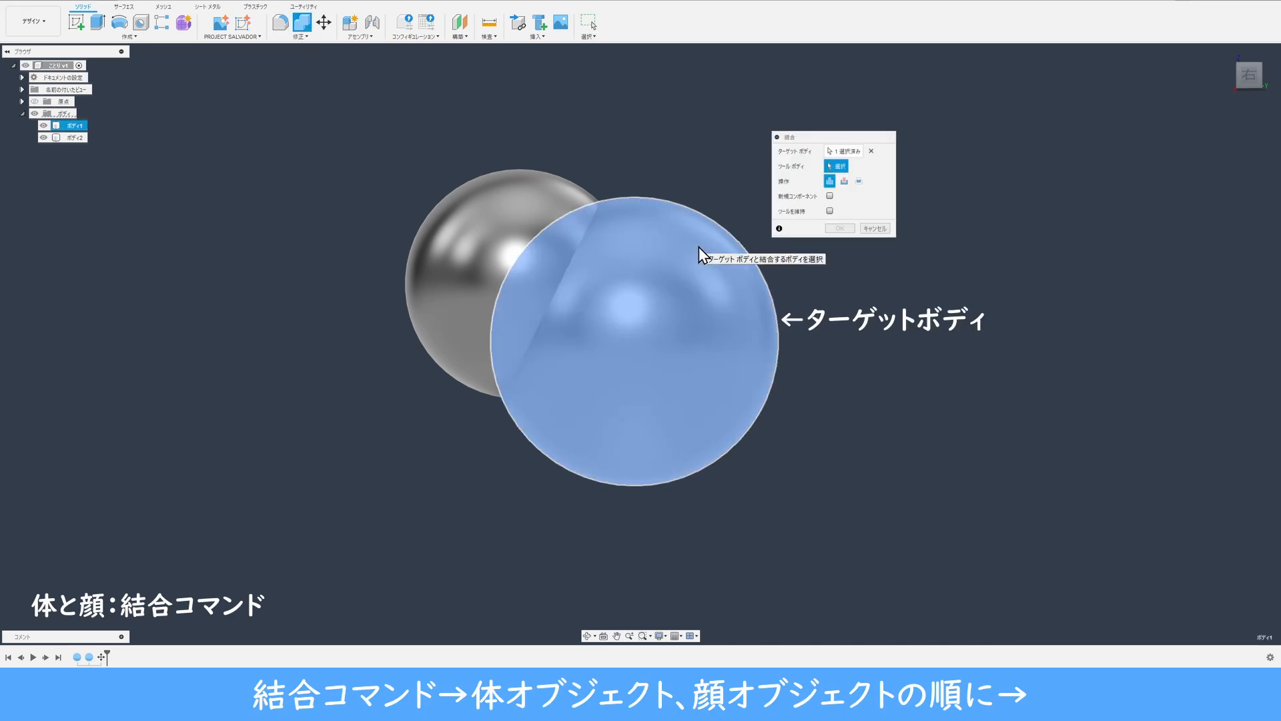
pyautogui.click(497, 206)
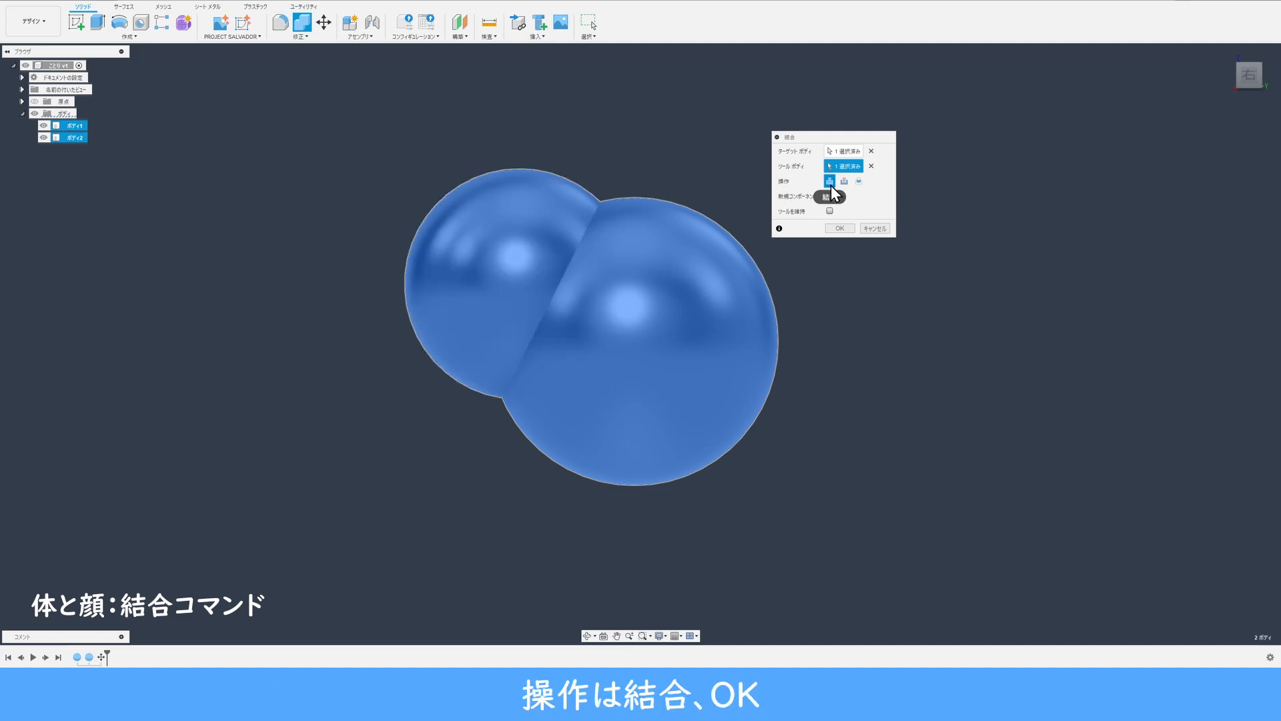
pyautogui.click(845, 230)
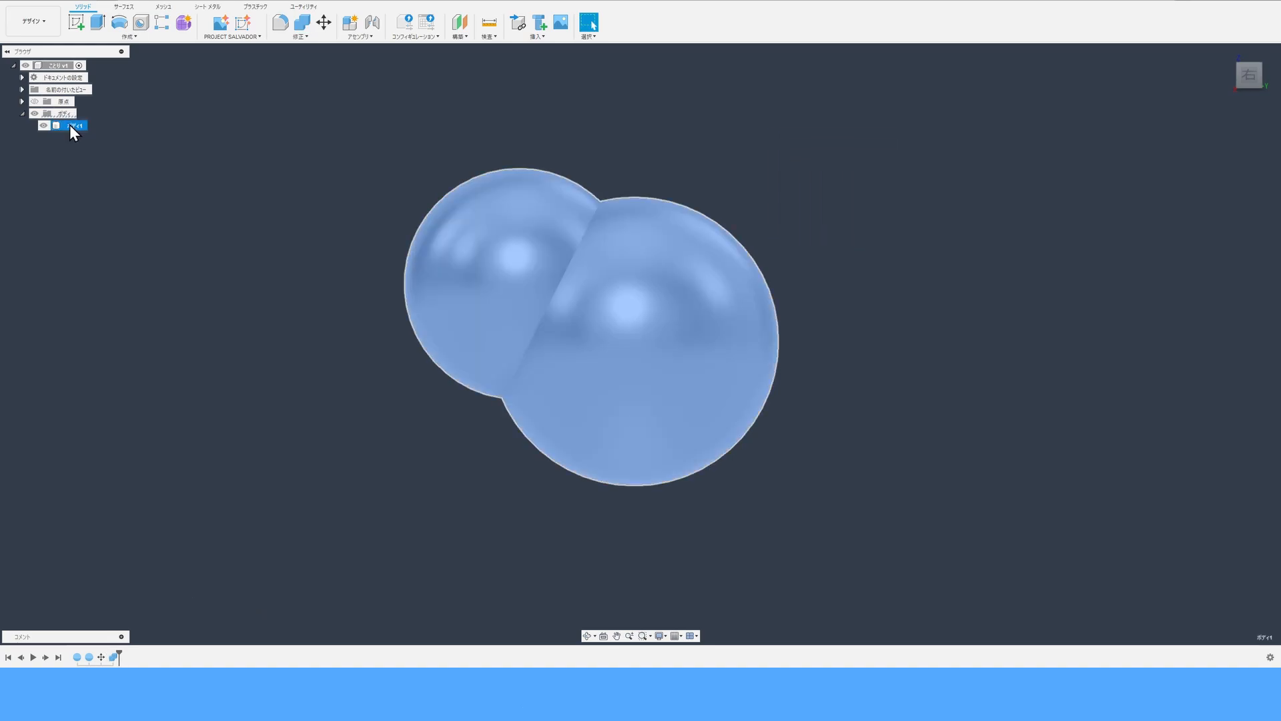
# Rename the joined body as 体.
pyautogui.doubleClick(70, 126)
pyautogui.write('体')
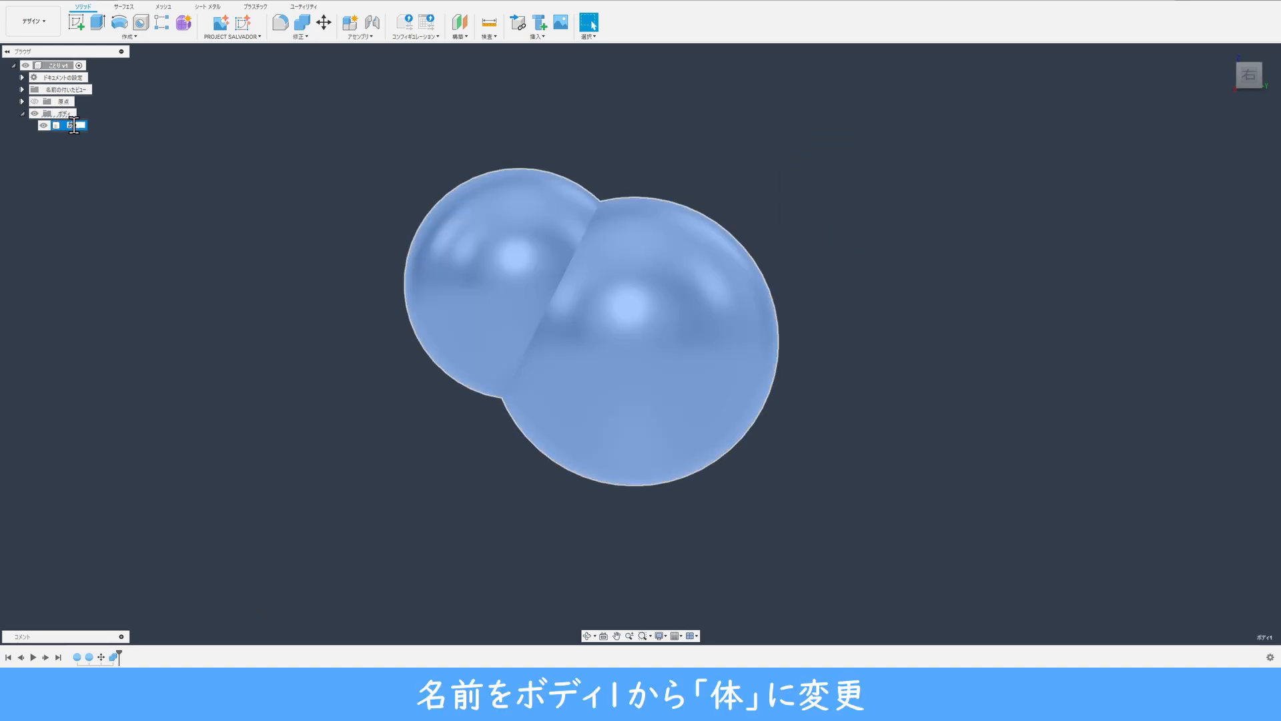
pyautogui.write('a')
pyautogui.press('space')
pyautogui.press('space')
pyautogui.press('Return')
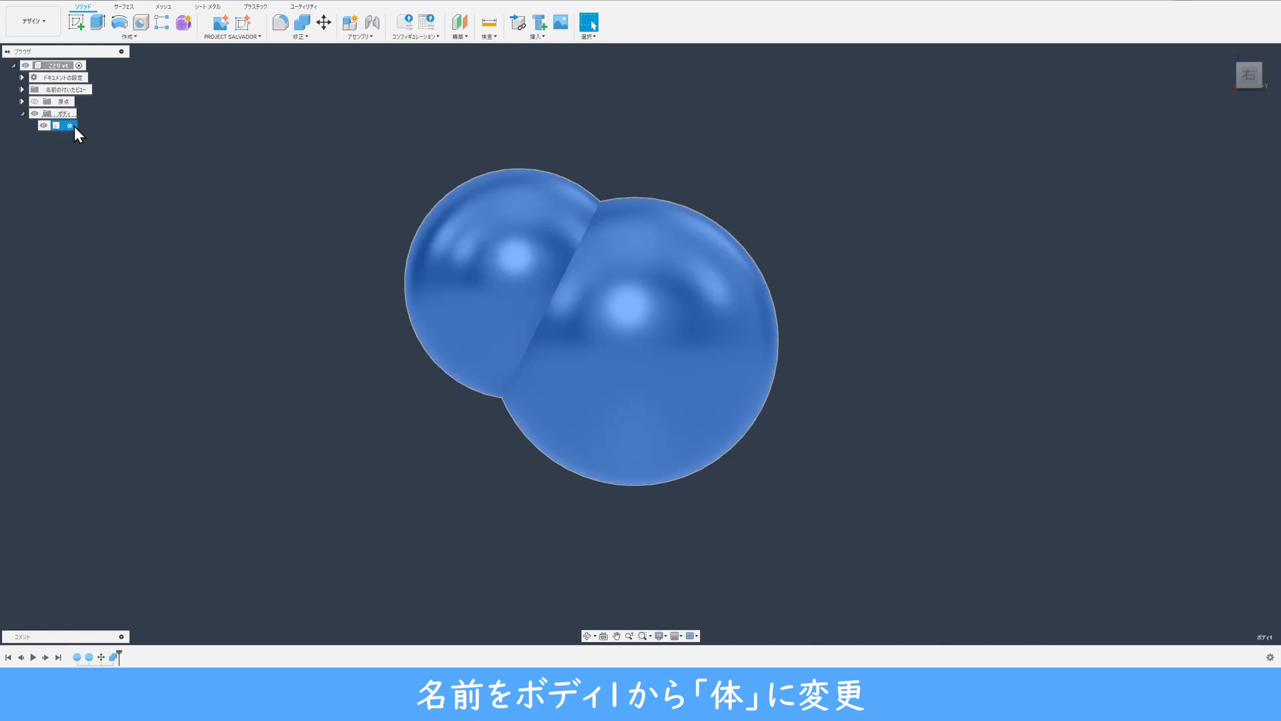
# Create a 41 mm diameter sphere as a new body, centred on the origin on the YZ plane.
pyautogui.click(136, 37)
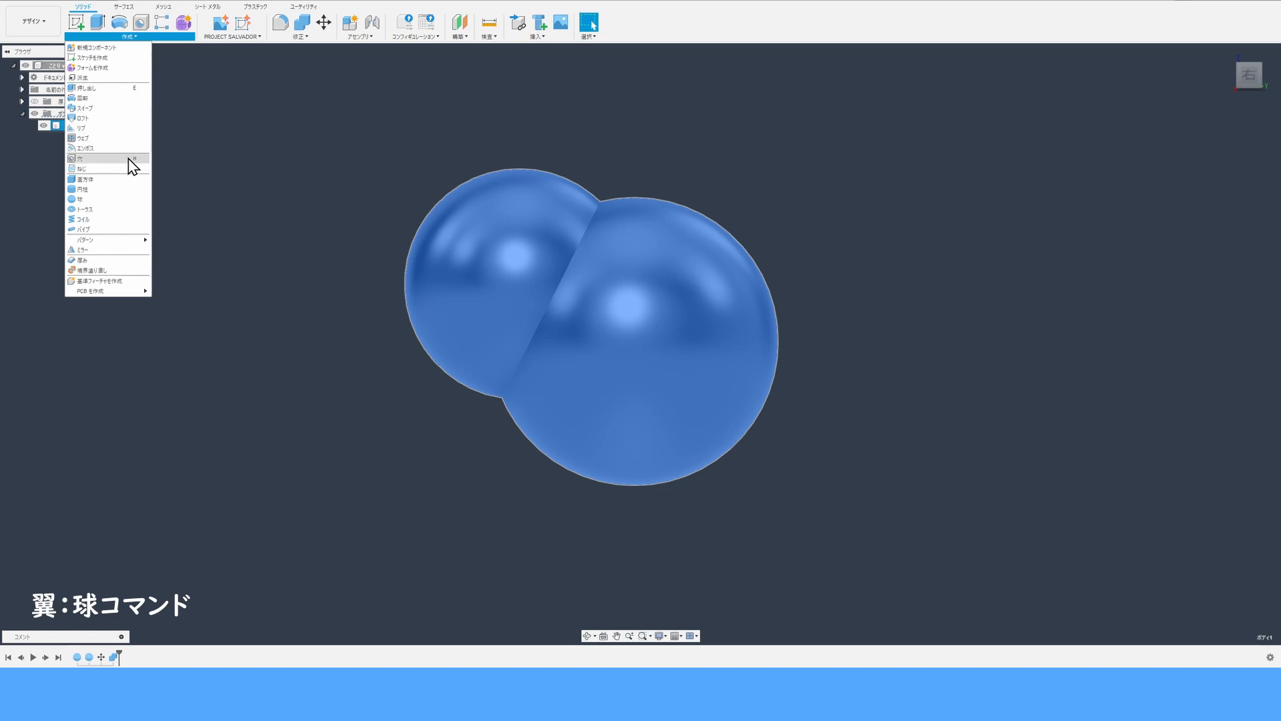
pyautogui.click(128, 200)
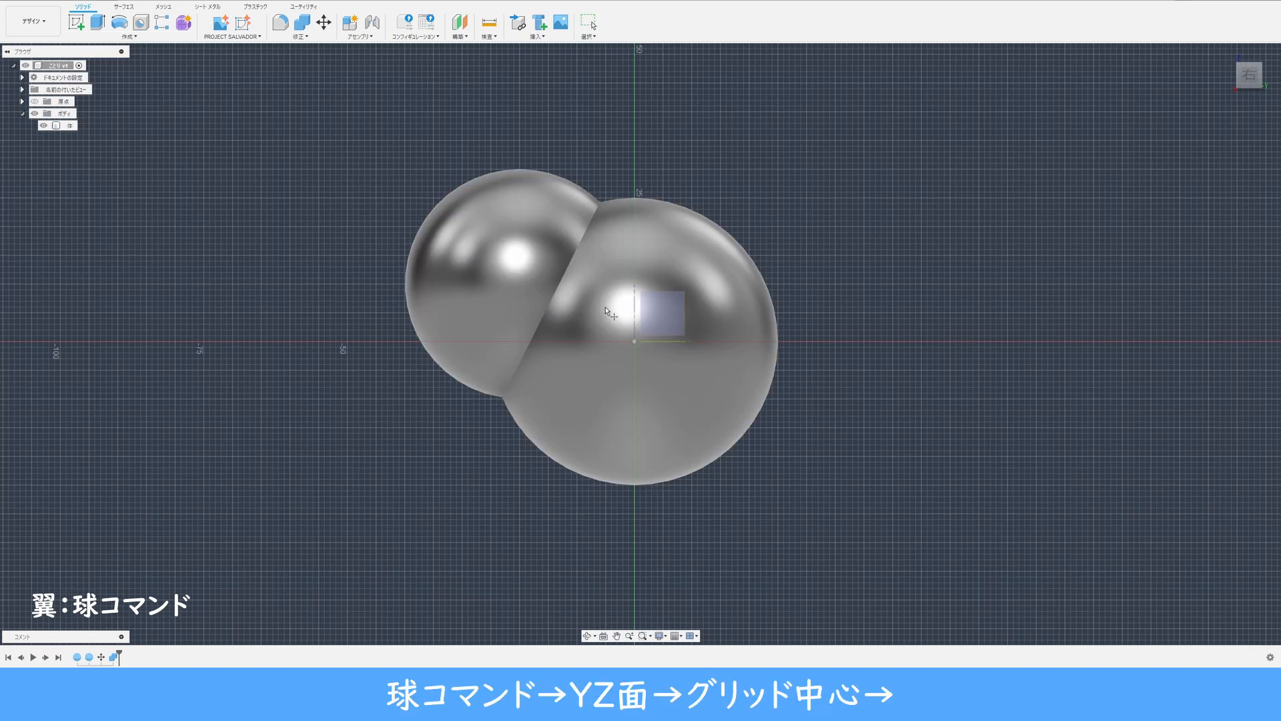
pyautogui.click(653, 308)
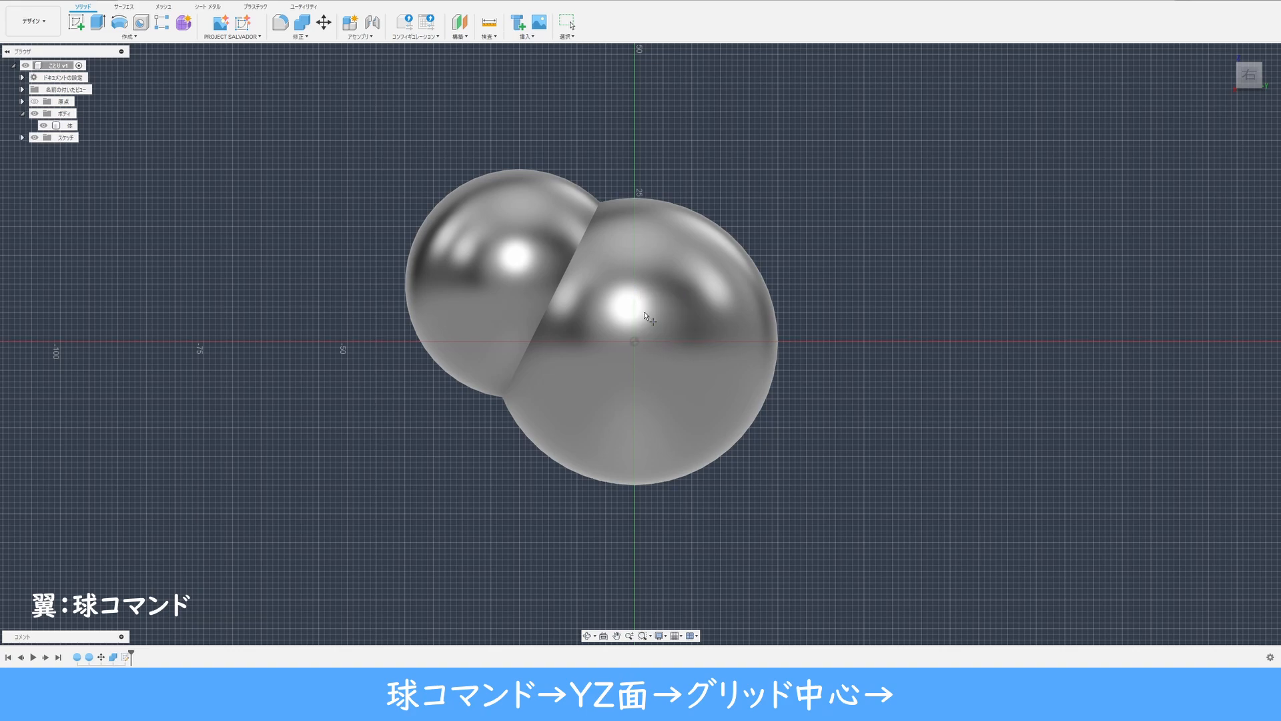
pyautogui.click(638, 341)
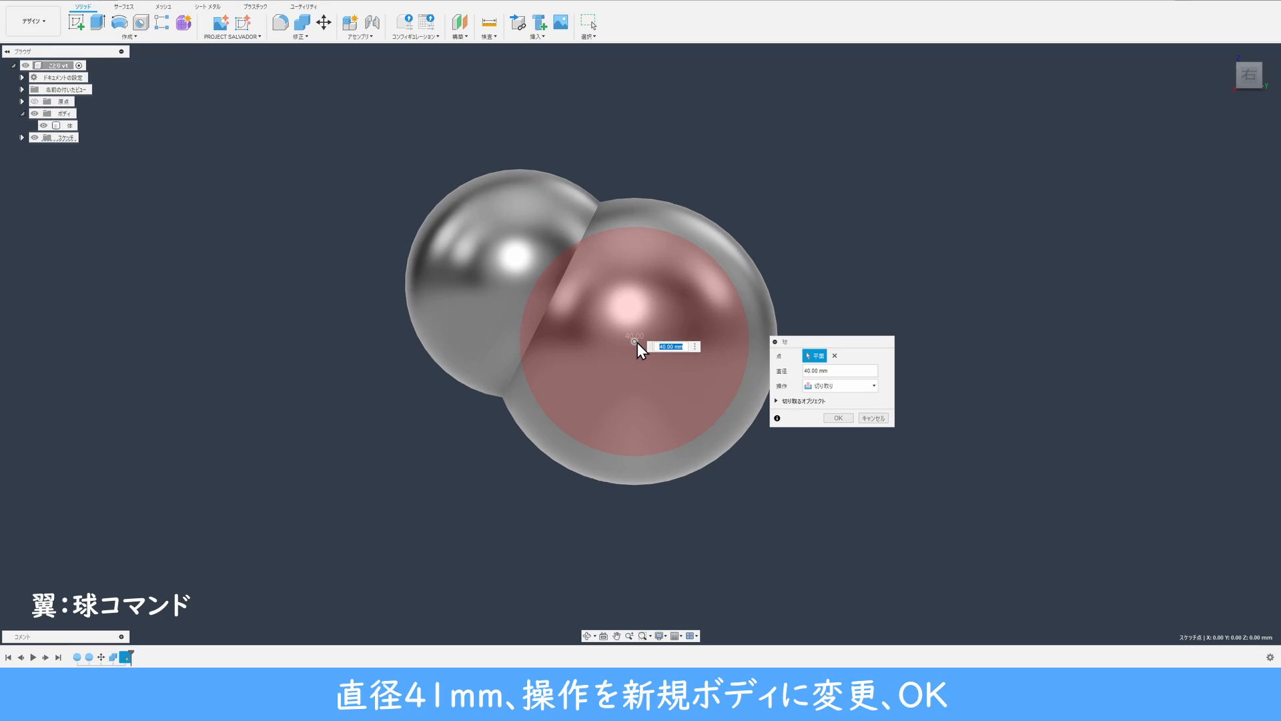
pyautogui.write('41')
pyautogui.press('Return')
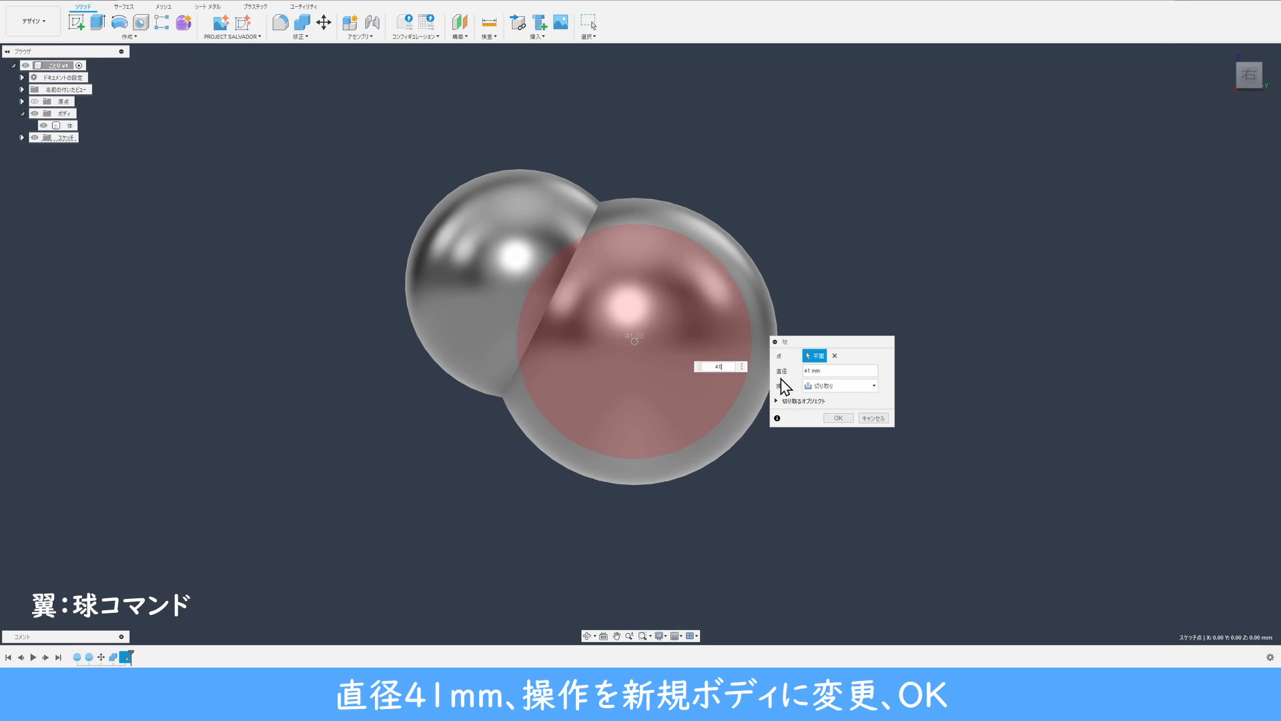
pyautogui.click(826, 387)
pyautogui.click(826, 429)
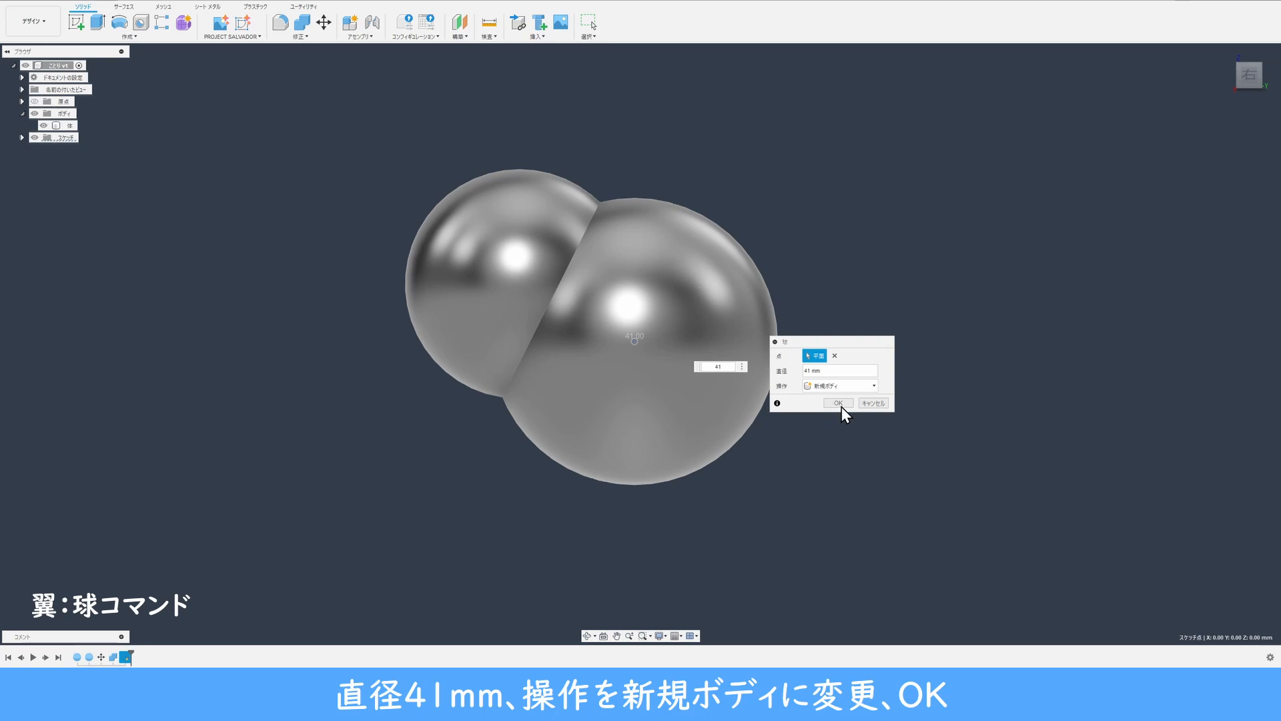
pyautogui.click(839, 403)
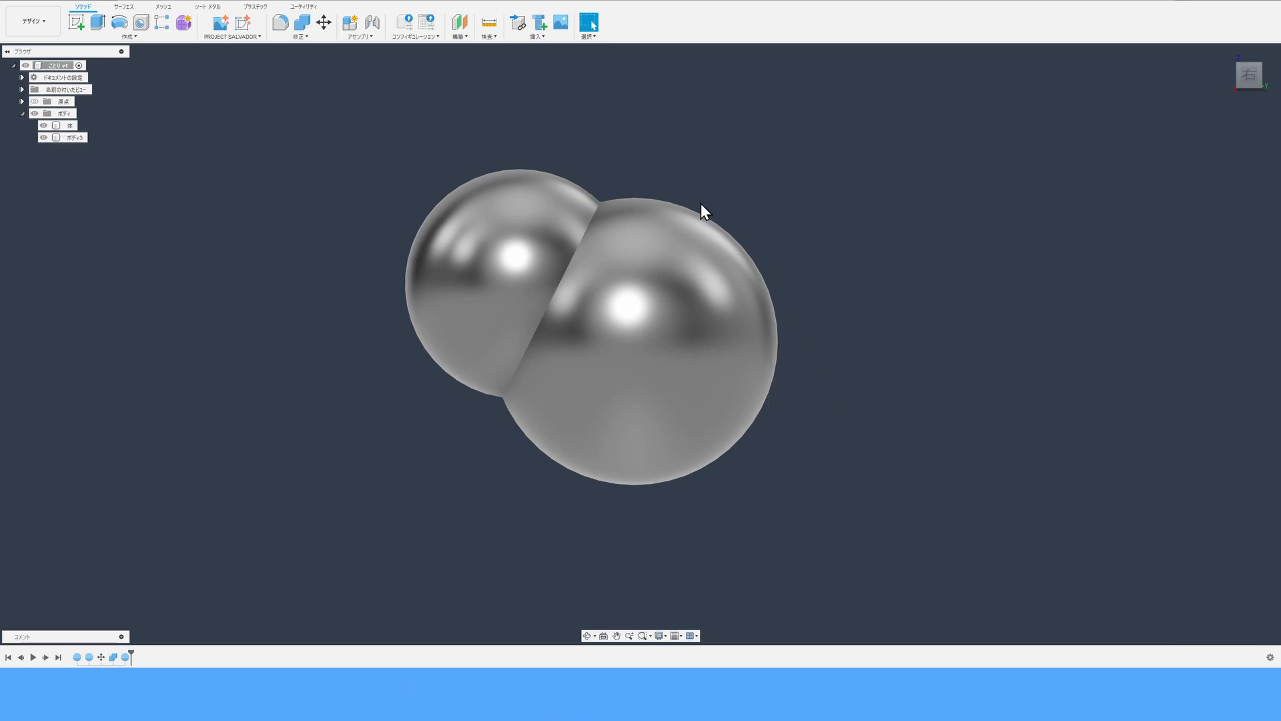
# Rename the new 41 mm sphere body as 翼.
pyautogui.doubleClick(76, 136)
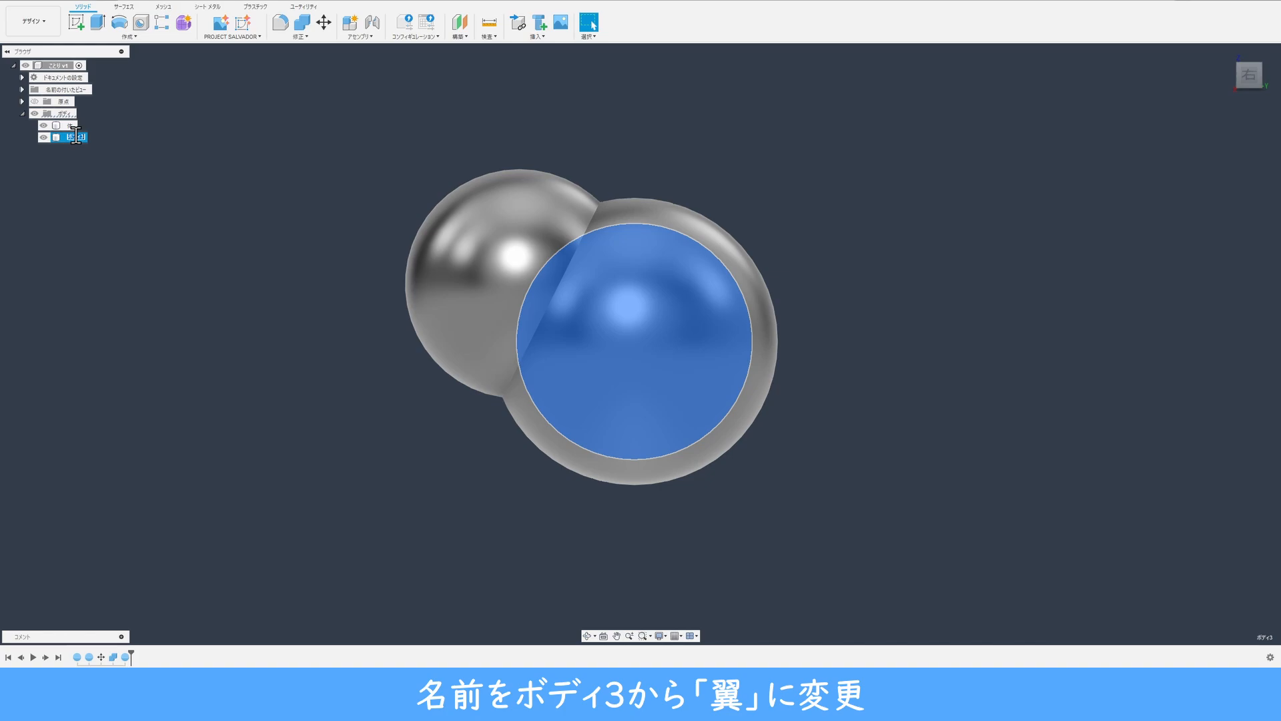
pyautogui.write('tbasa')
pyautogui.press('space')
pyautogui.press('Return')
pyautogui.press('Return')
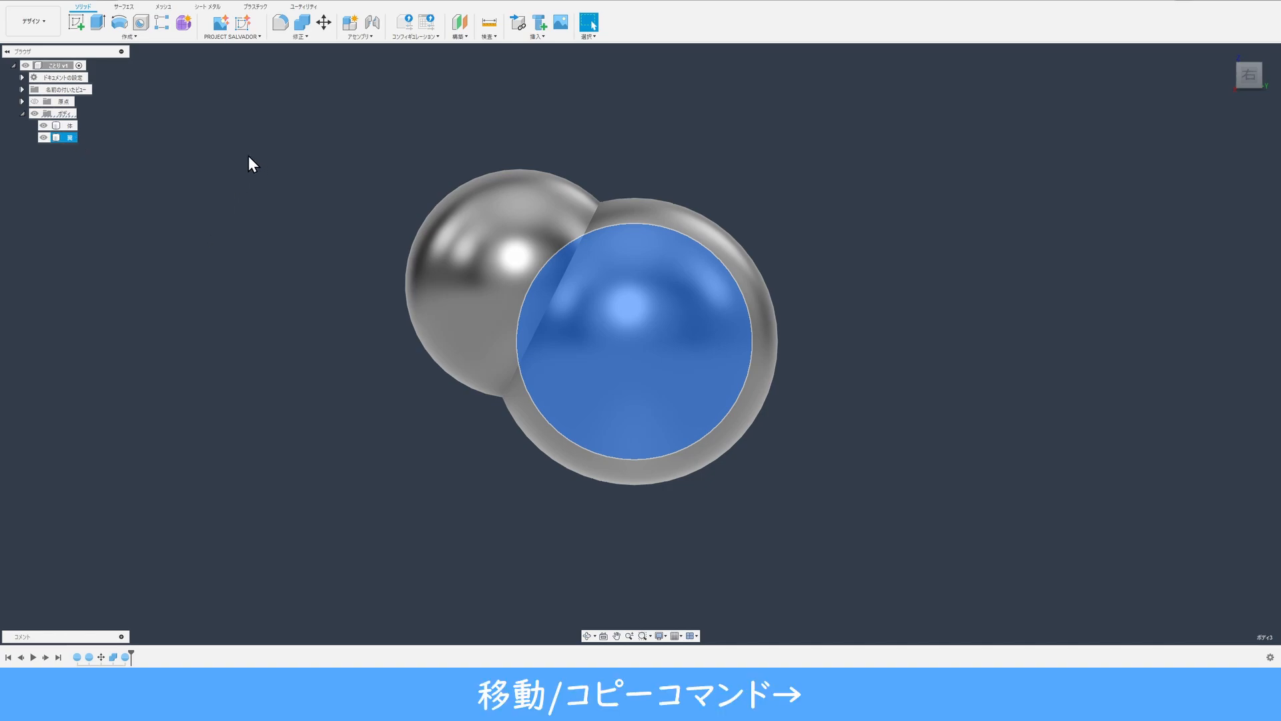
# Move the 翼 body by 10 mm in X, 2 mm in Z and 2 mm in Y.
pyautogui.click(325, 24)
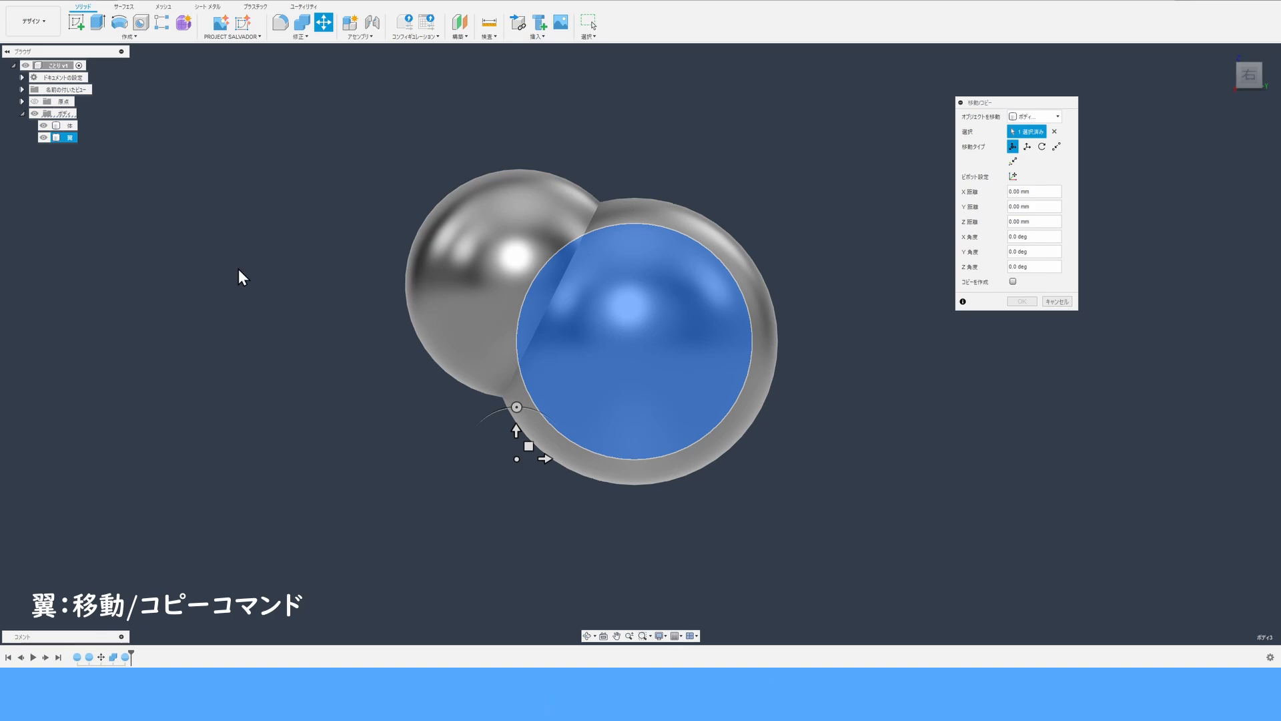
pyautogui.keyDown('shift'); pyautogui.moveTo(238, 277); pyautogui.dragTo(299, 370, button='middle'); pyautogui.keyUp('shift')
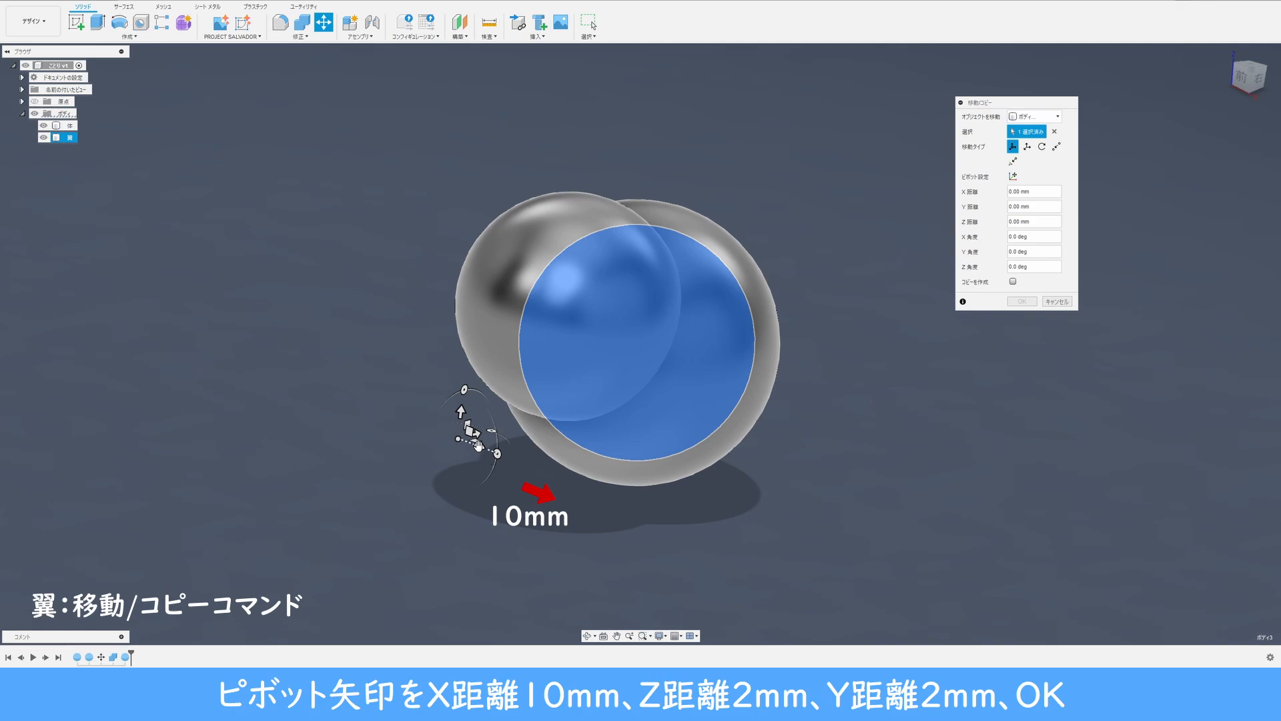
pyautogui.moveTo(479, 445); pyautogui.dragTo(530, 435)
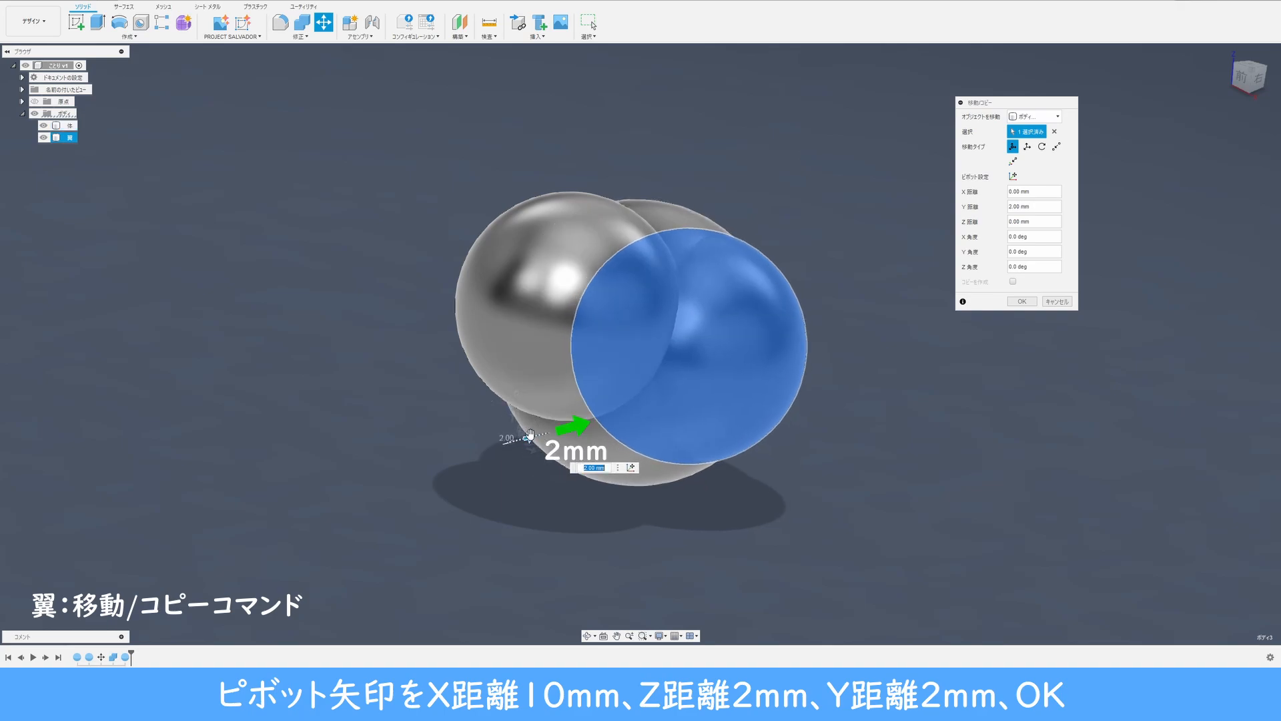
pyautogui.click(1029, 302)
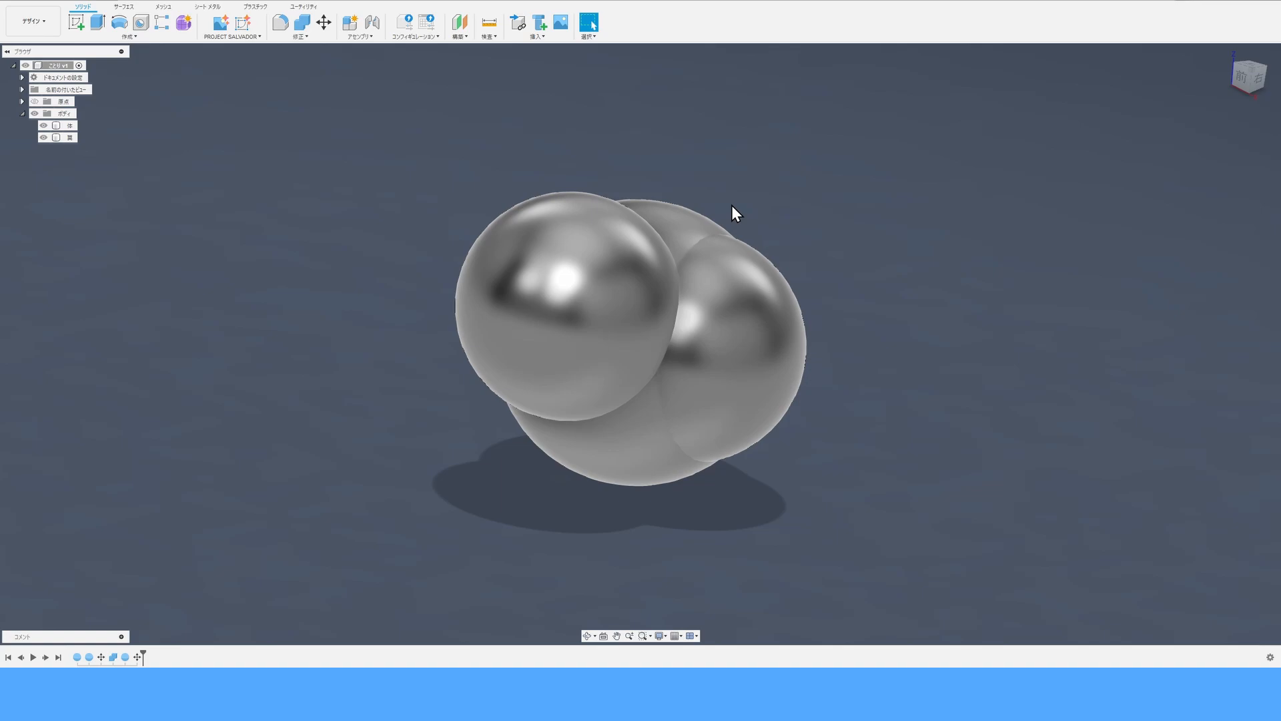
# Mirror the 翼 body across the YZ plane, with the operation set to new body.
pyautogui.click(141, 38)
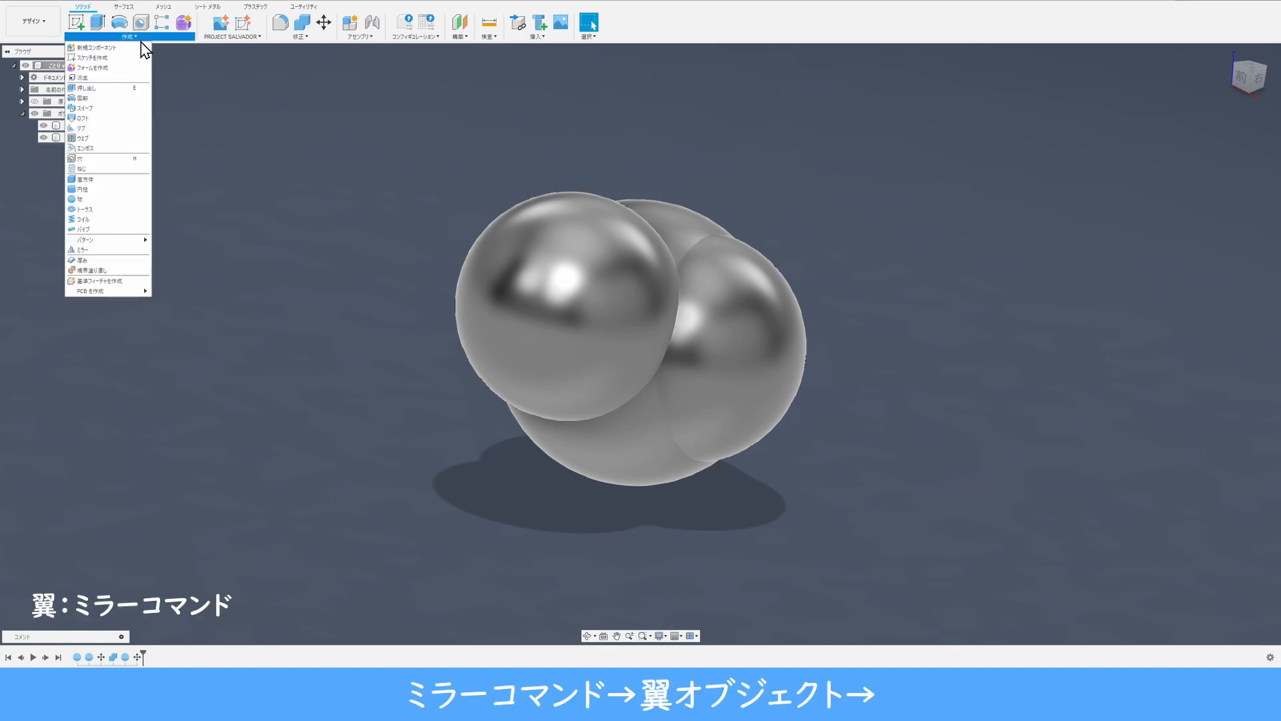
pyautogui.click(128, 251)
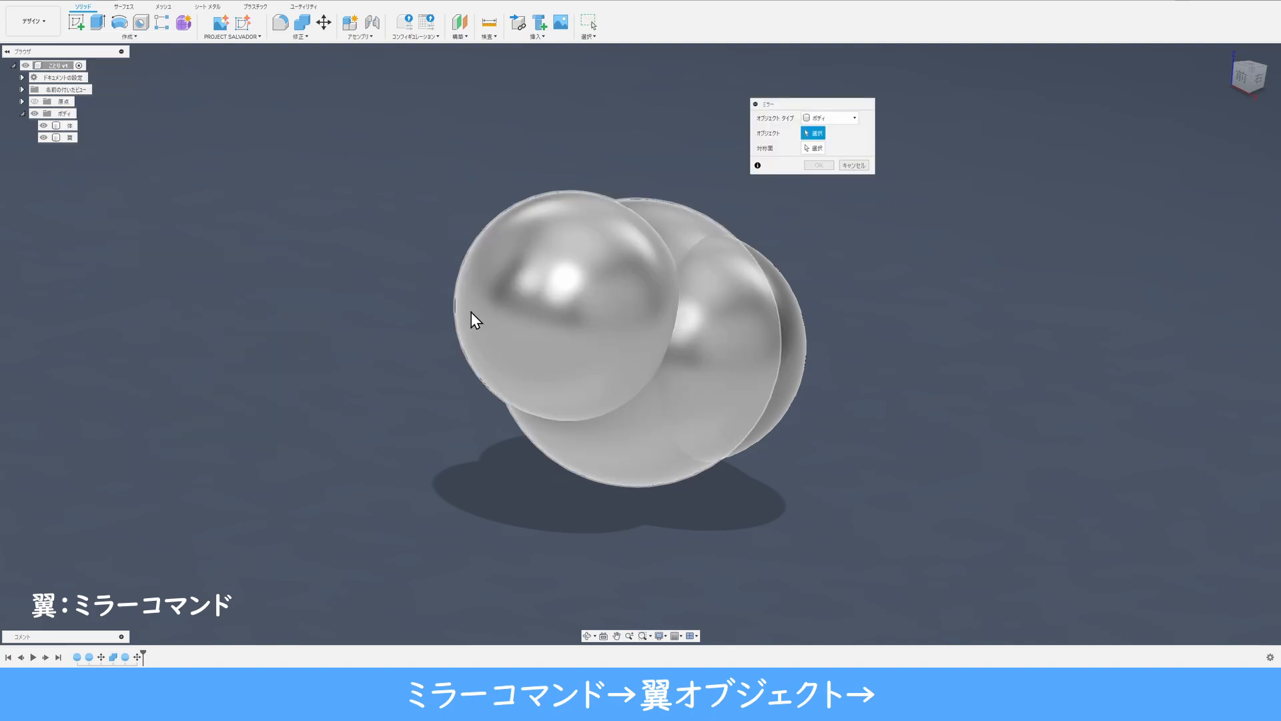
pyautogui.click(784, 359)
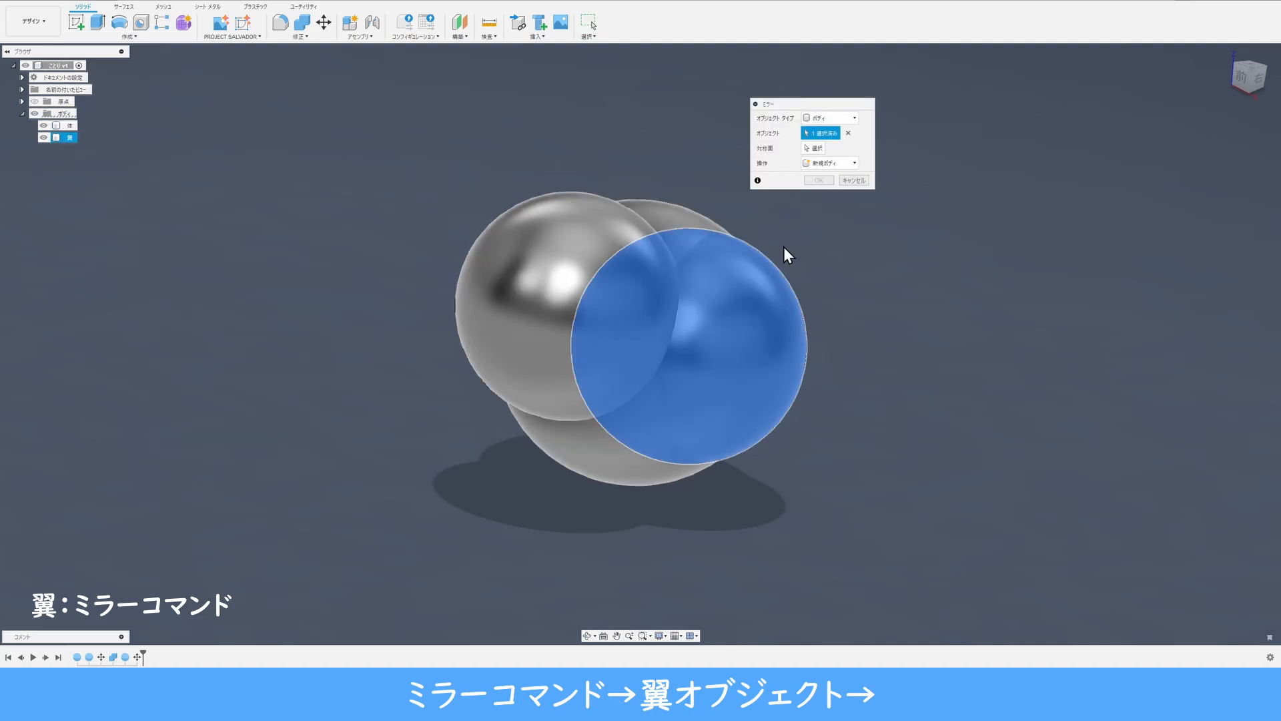
pyautogui.click(820, 148)
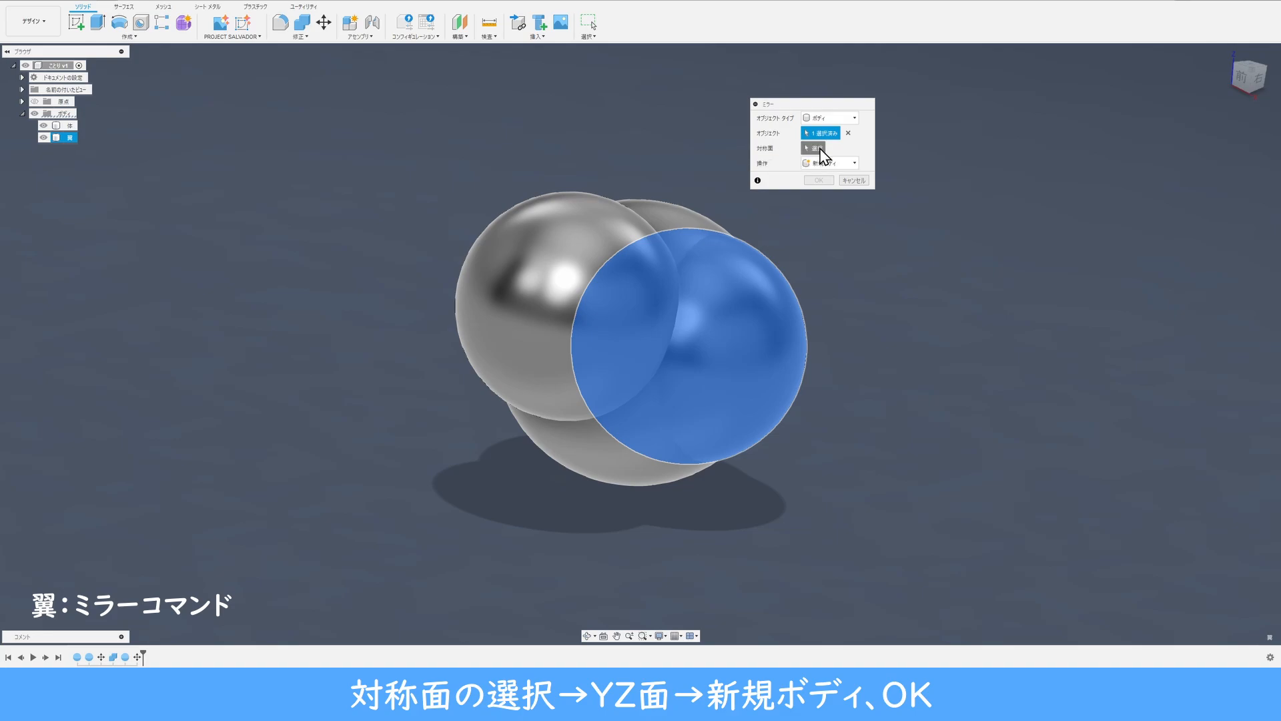
pyautogui.click(674, 294)
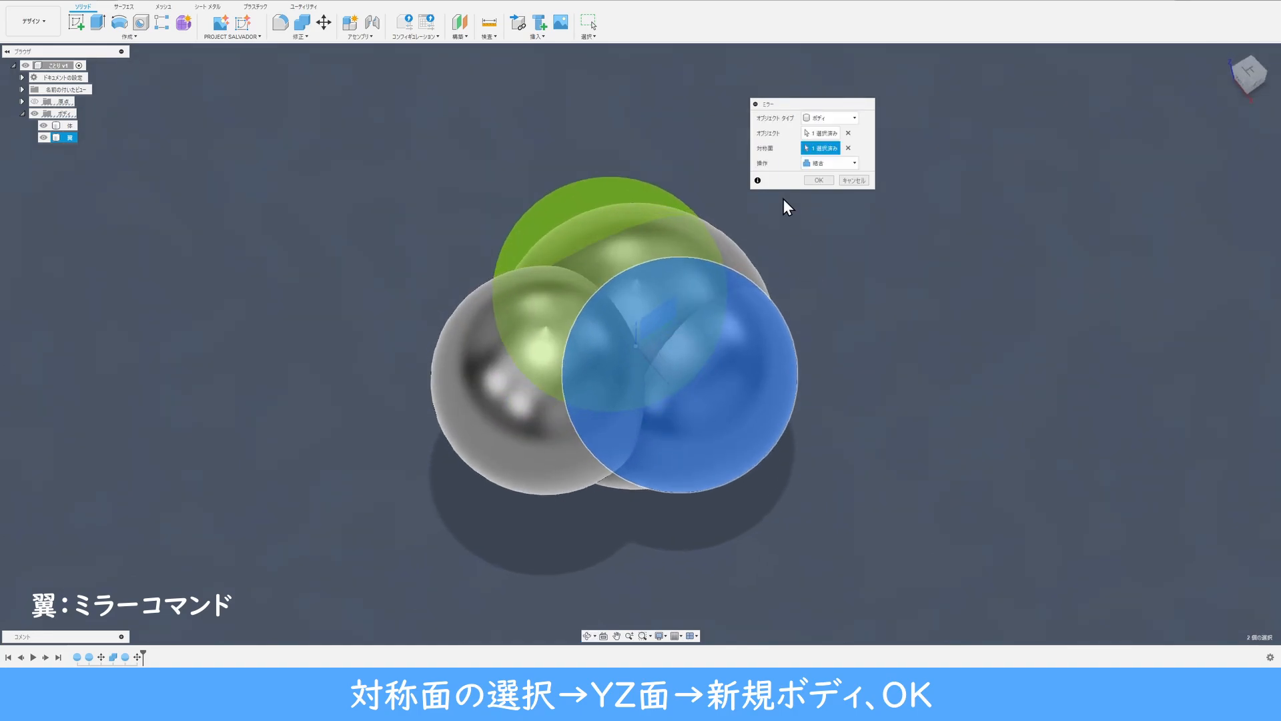
pyautogui.click(816, 164)
pyautogui.click(823, 178)
pyautogui.click(820, 179)
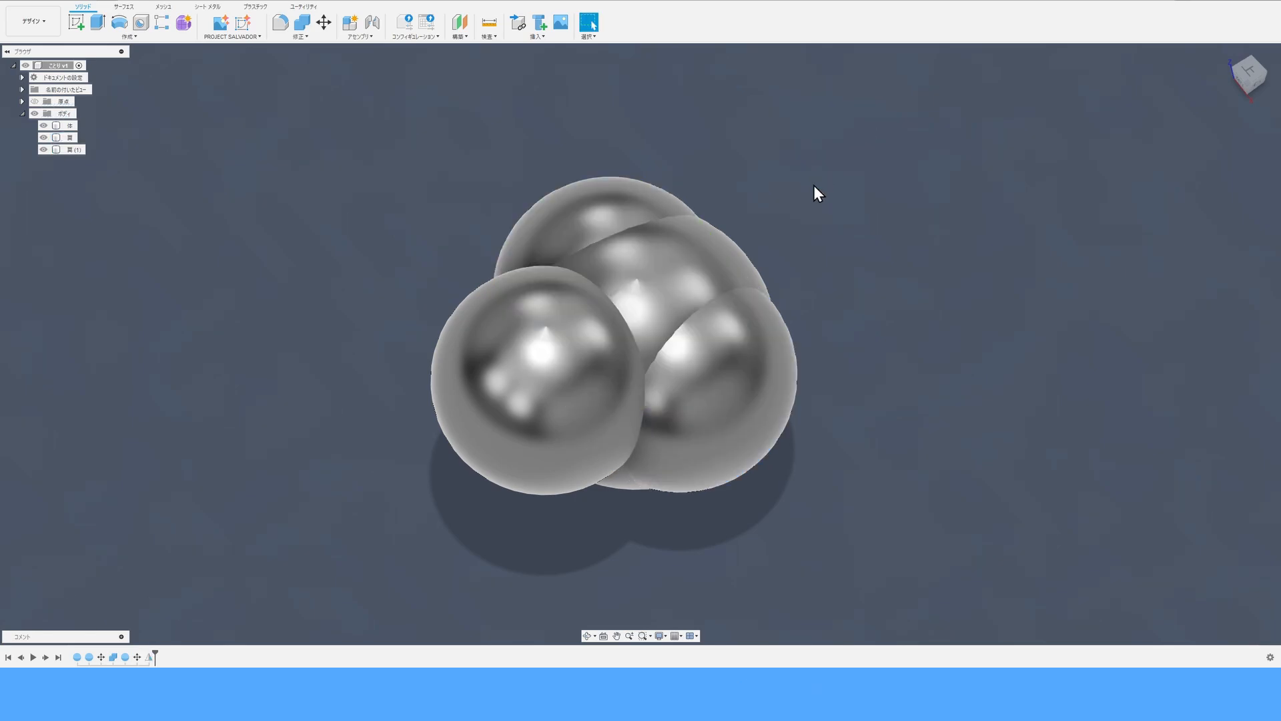
# Create a 3 mm diameter sphere as a new body on the YZ plane, centred at Y -50 mm and Z 10 mm.
pyautogui.click(1255, 83)
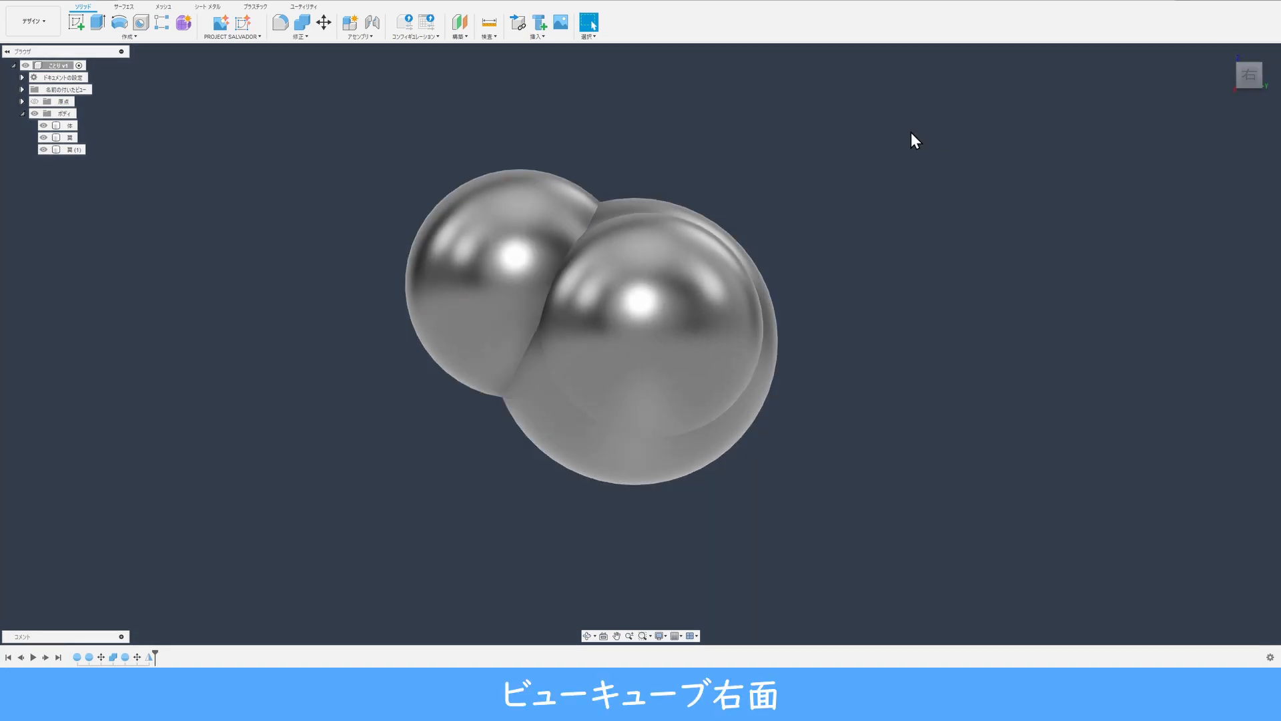
pyautogui.click(129, 37)
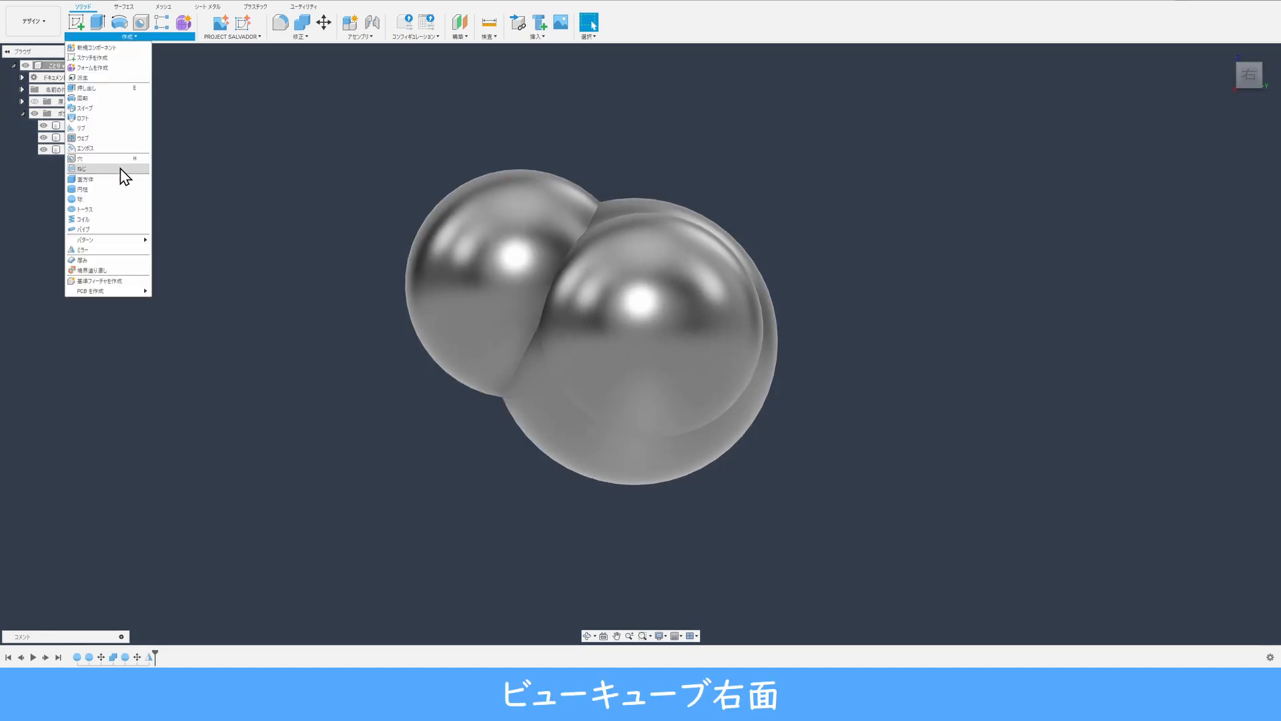
pyautogui.click(100, 200)
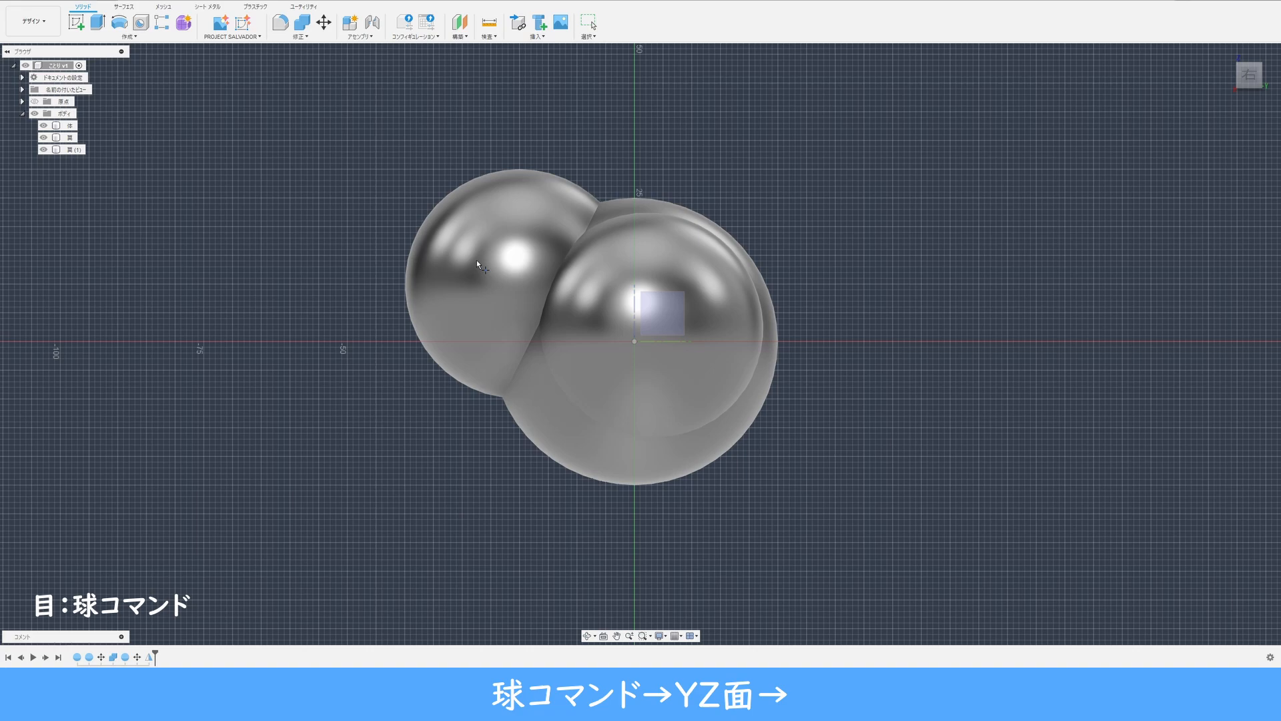
pyautogui.click(670, 312)
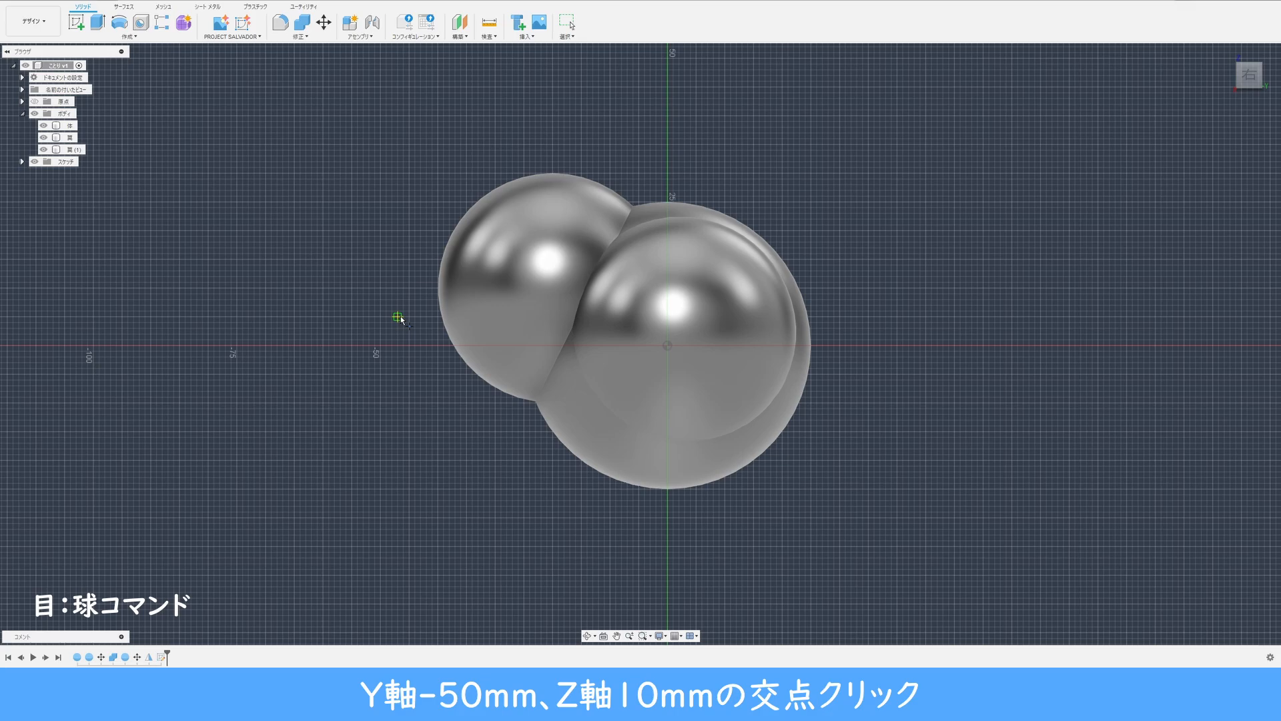
pyautogui.scroll(2, 401, 318)
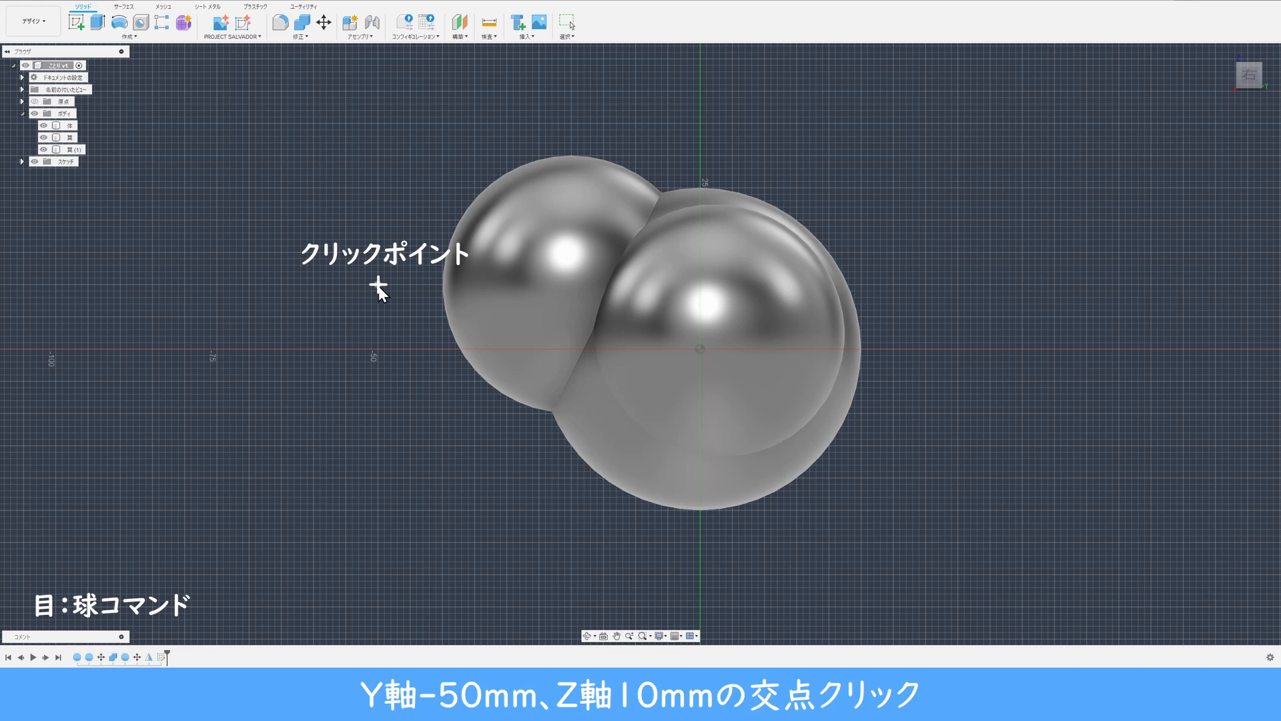
pyautogui.click(378, 285)
pyautogui.write('3')
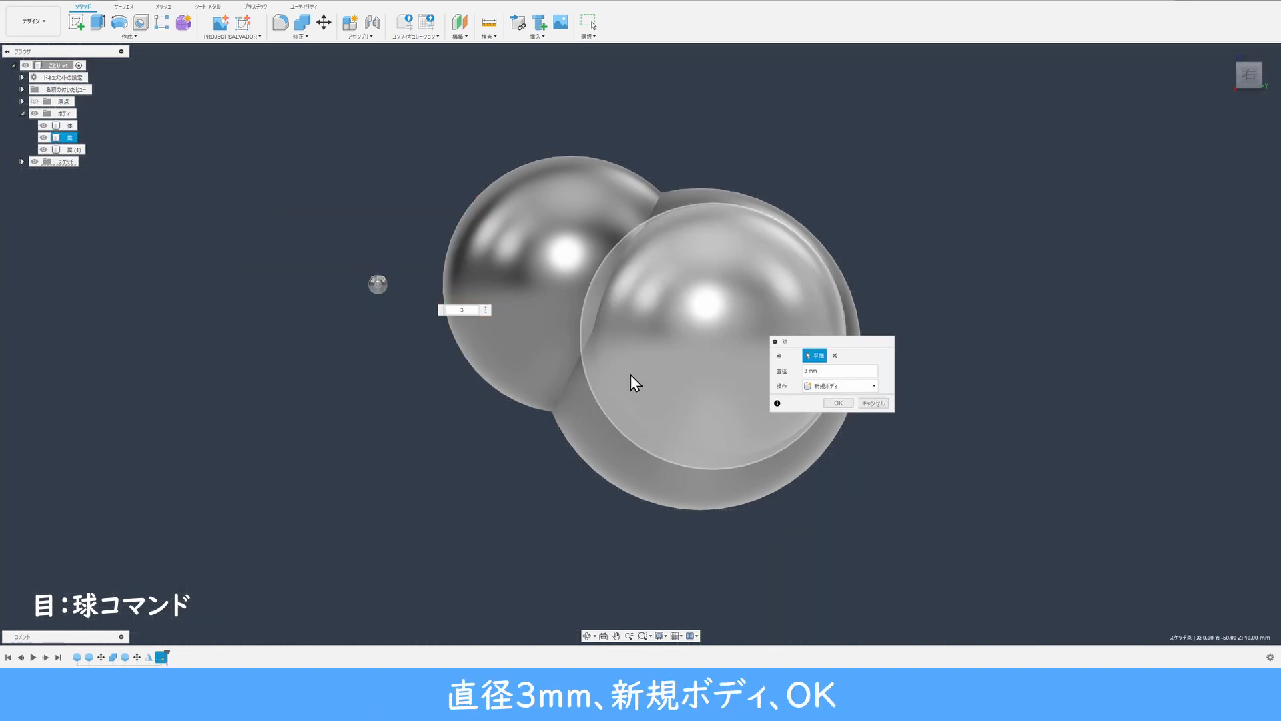
pyautogui.click(836, 403)
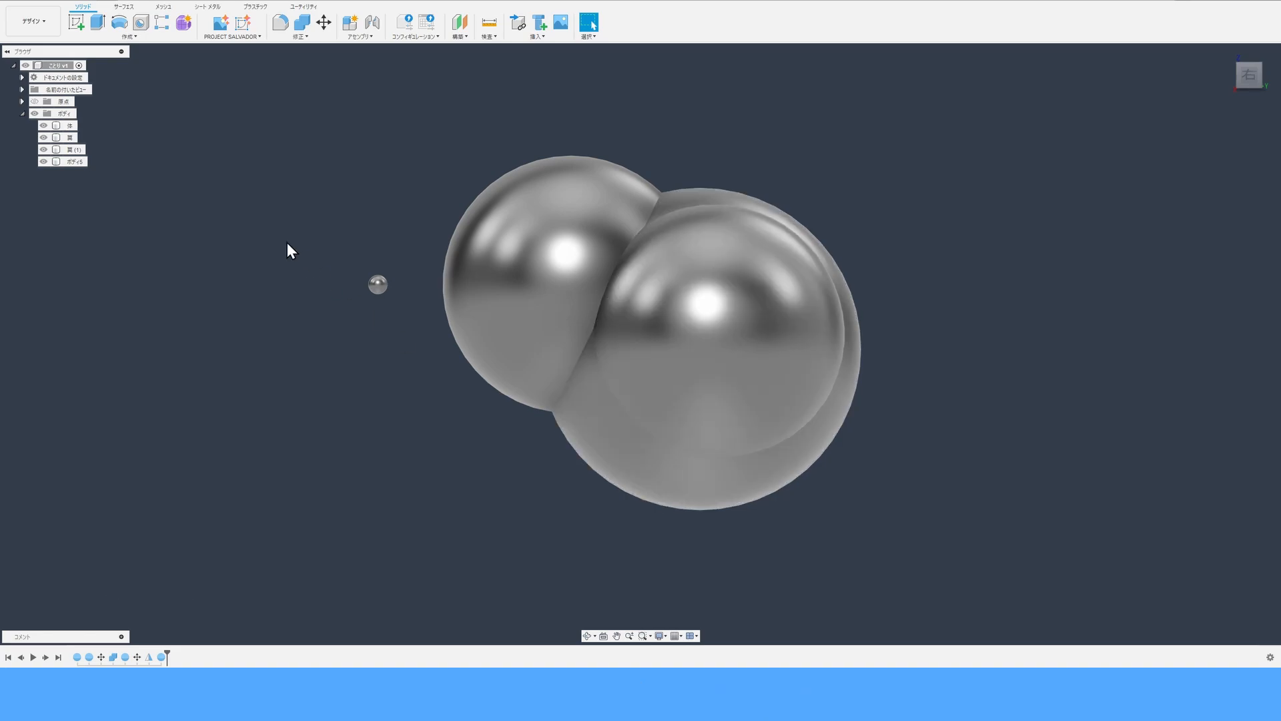
# Rename the 3 mm sphere body as 目 and move it by 11.5 mm in Y and 8 mm in X.
pyautogui.doubleClick(75, 160)
pyautogui.write('目')
pyautogui.click(325, 23)
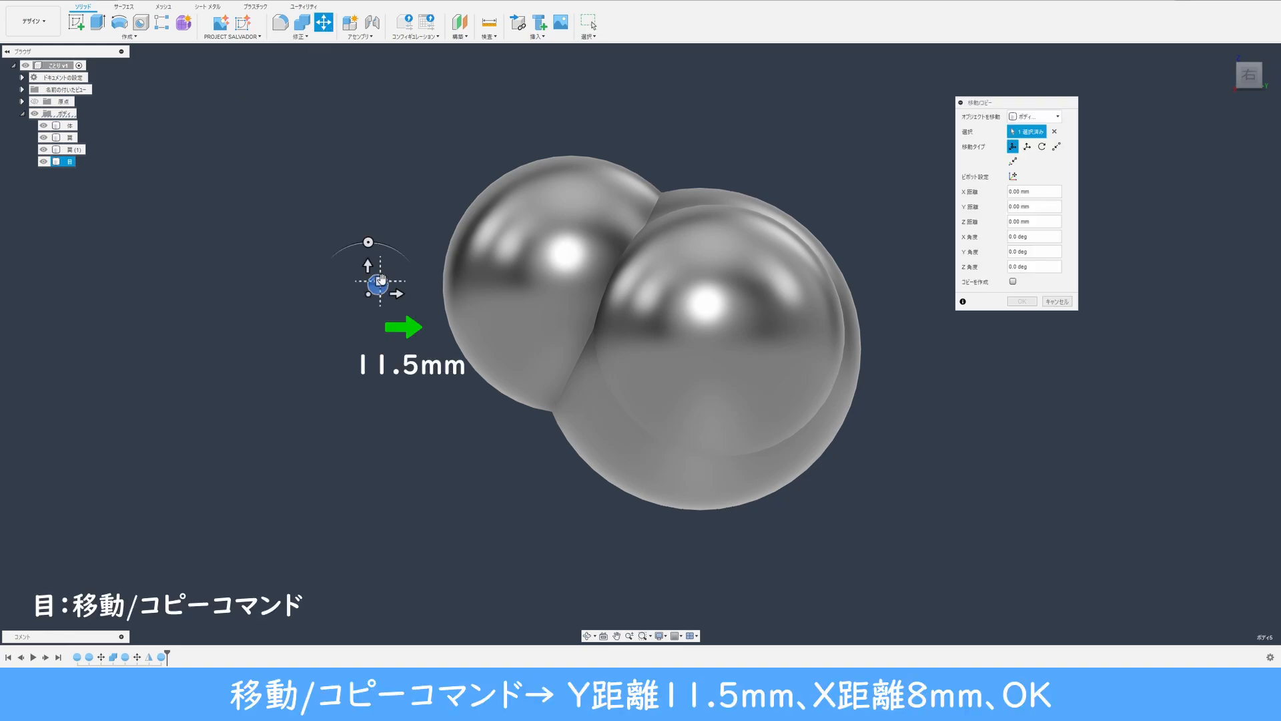
pyautogui.moveTo(397, 293); pyautogui.dragTo(462, 303)
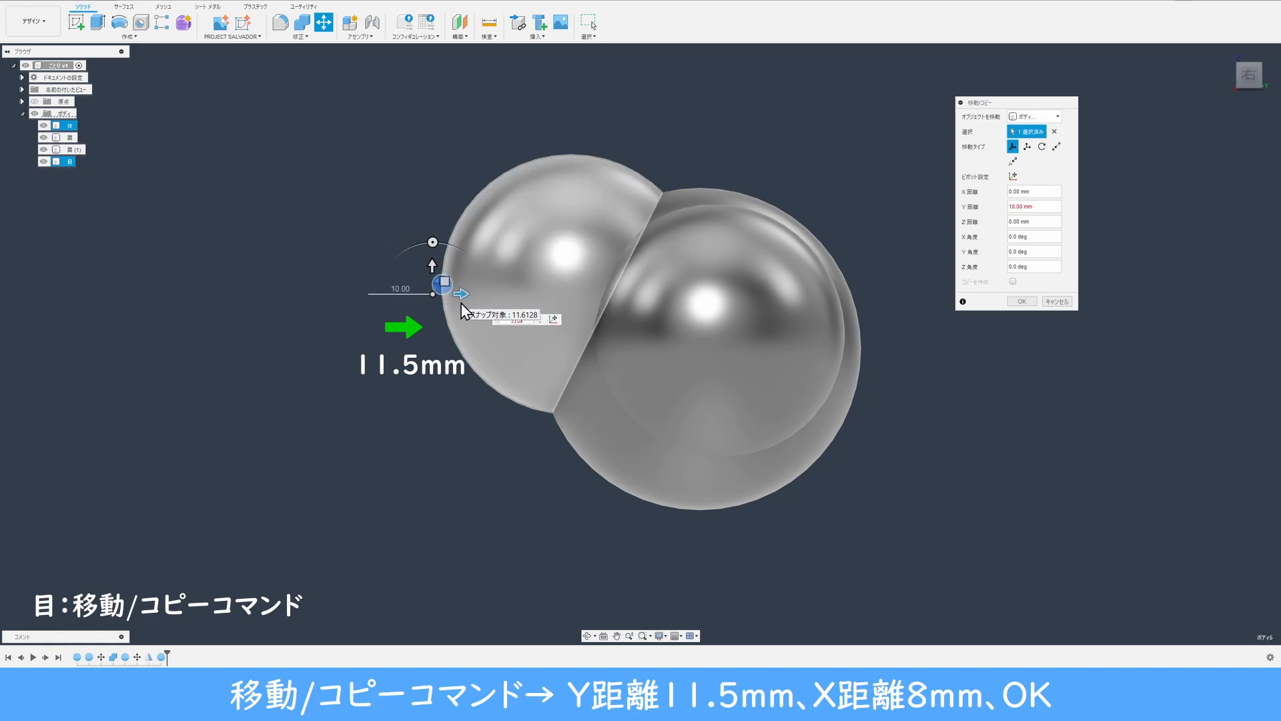
pyautogui.write('11.5')
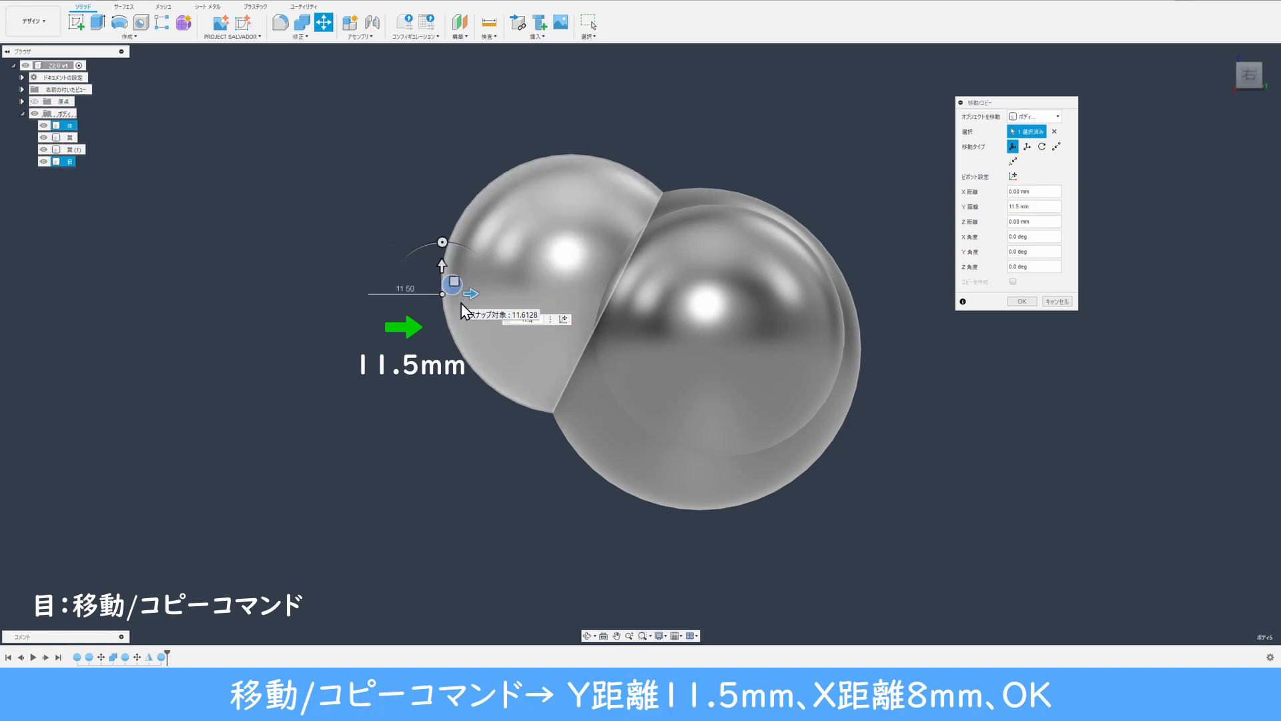
pyautogui.keyDown('shift'); pyautogui.moveTo(462, 303); pyautogui.dragTo(462, 430, button='middle'); pyautogui.keyUp('shift')
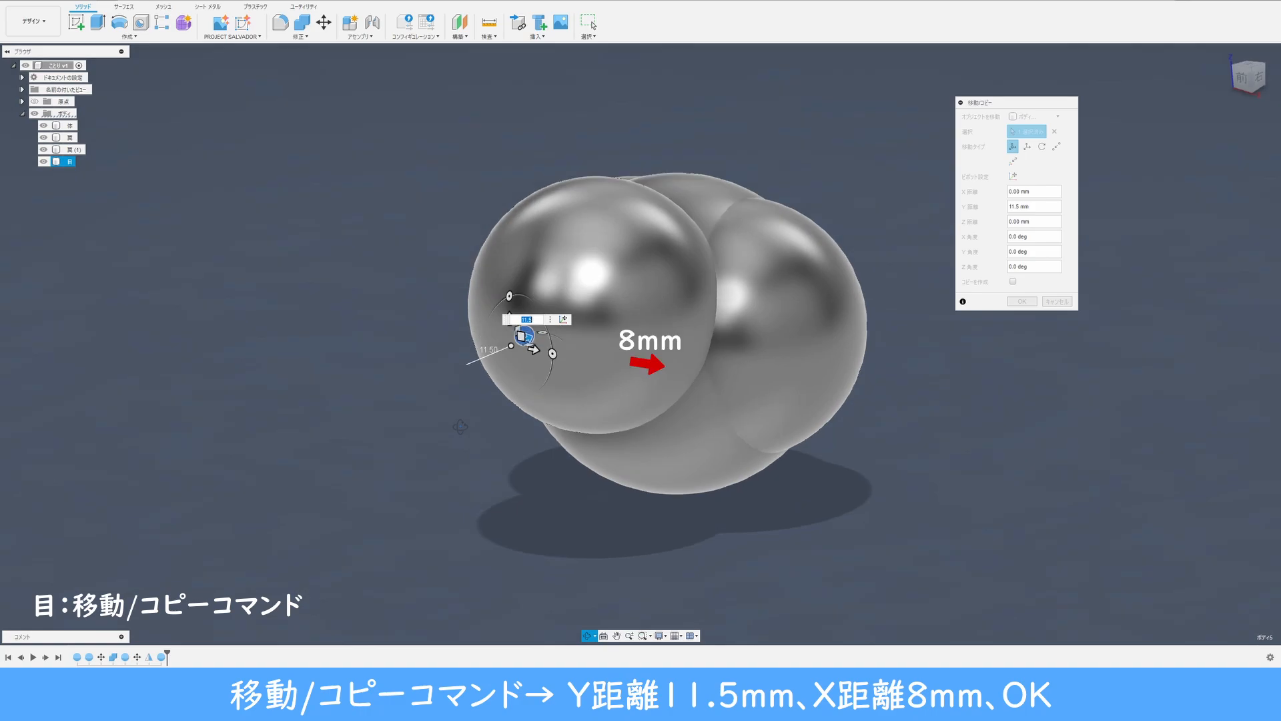
pyautogui.moveTo(538, 349); pyautogui.dragTo(577, 360)
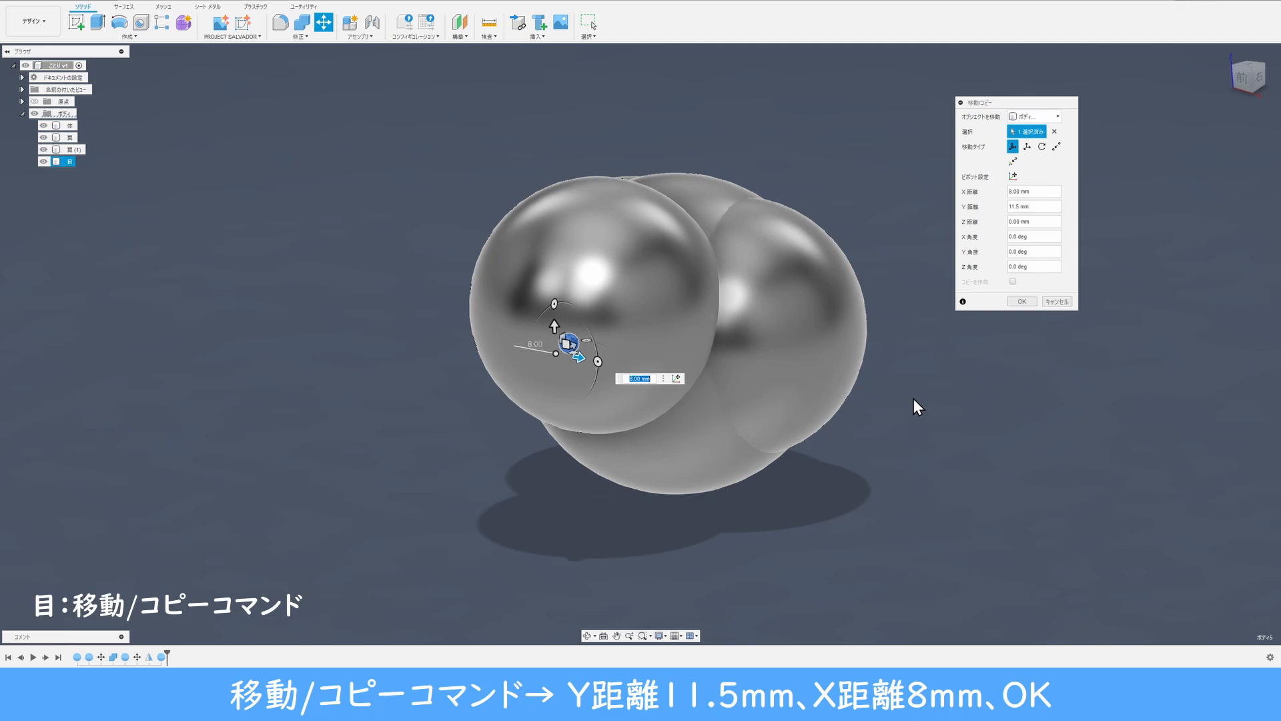
pyautogui.click(1023, 302)
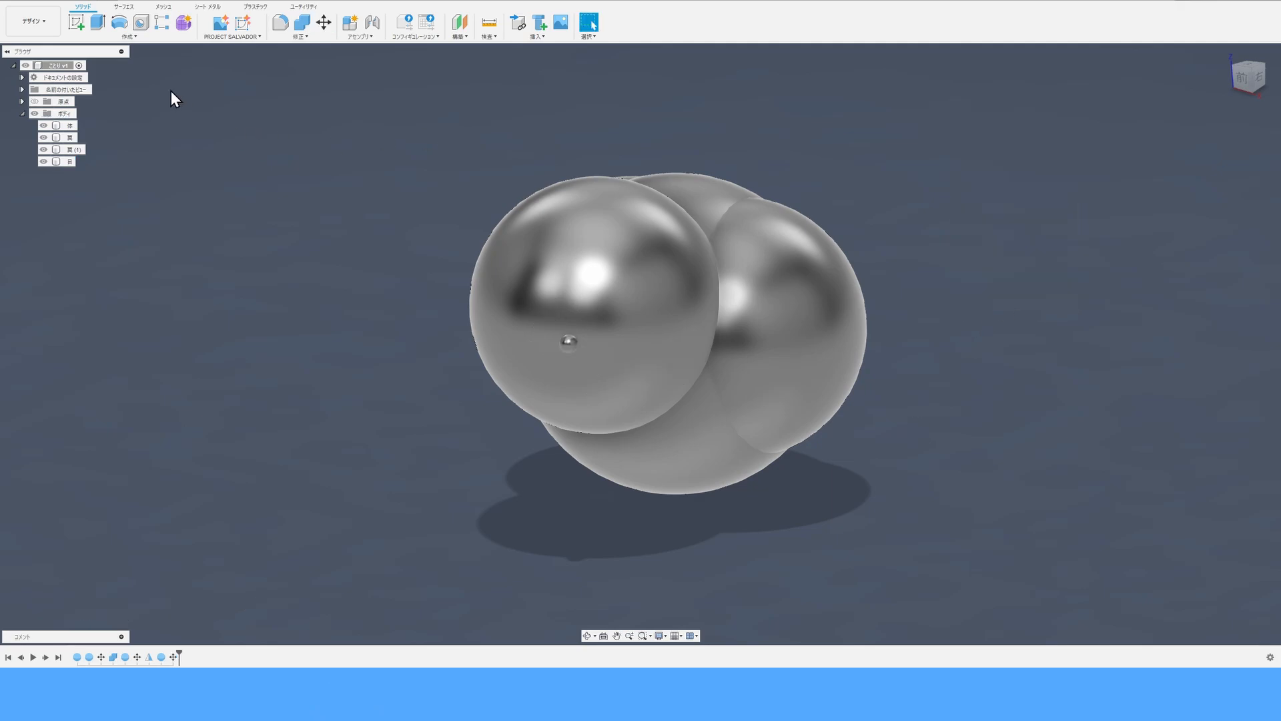
# Mirror the 目 body across the YZ plane as a new body.
pyautogui.click(130, 37)
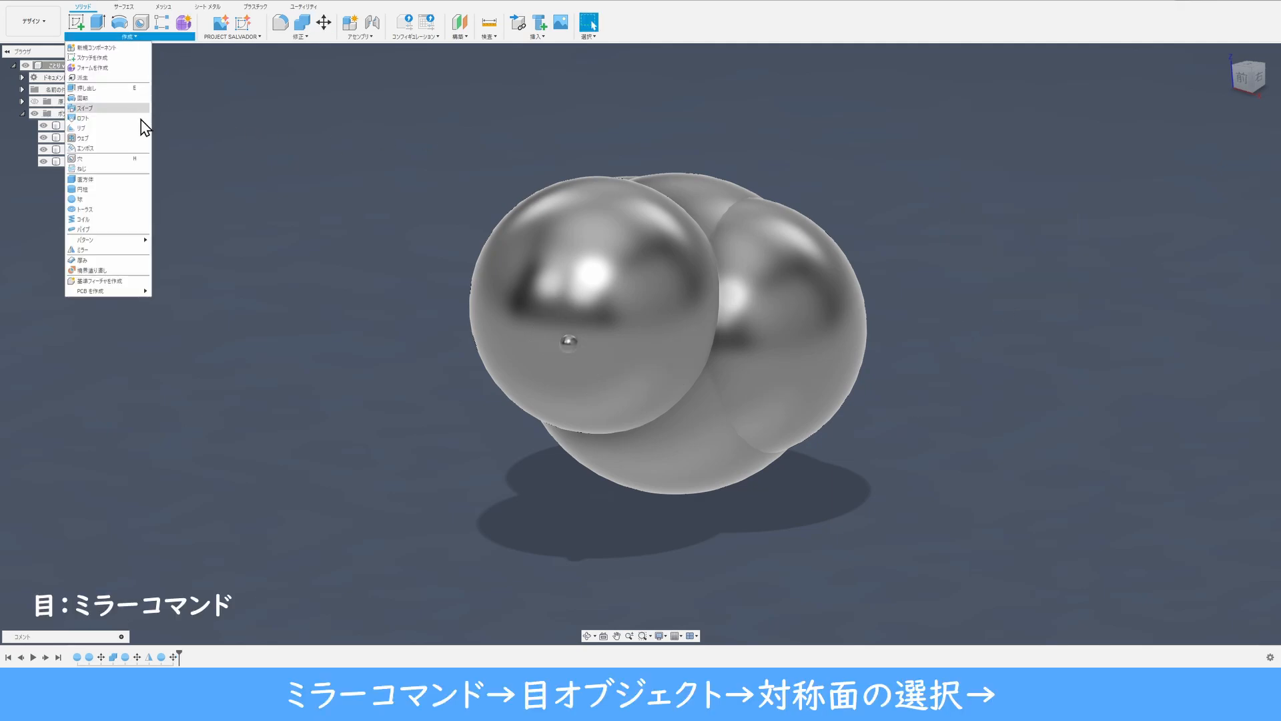
pyautogui.click(122, 252)
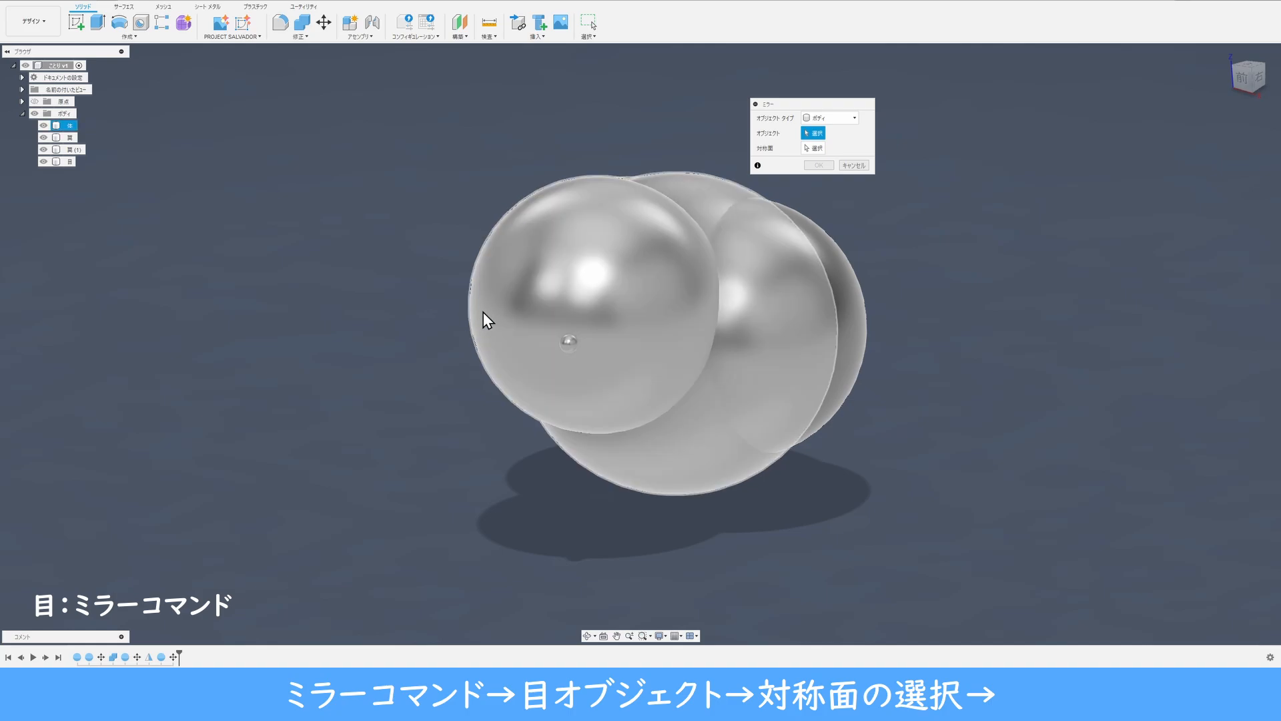
pyautogui.click(567, 343)
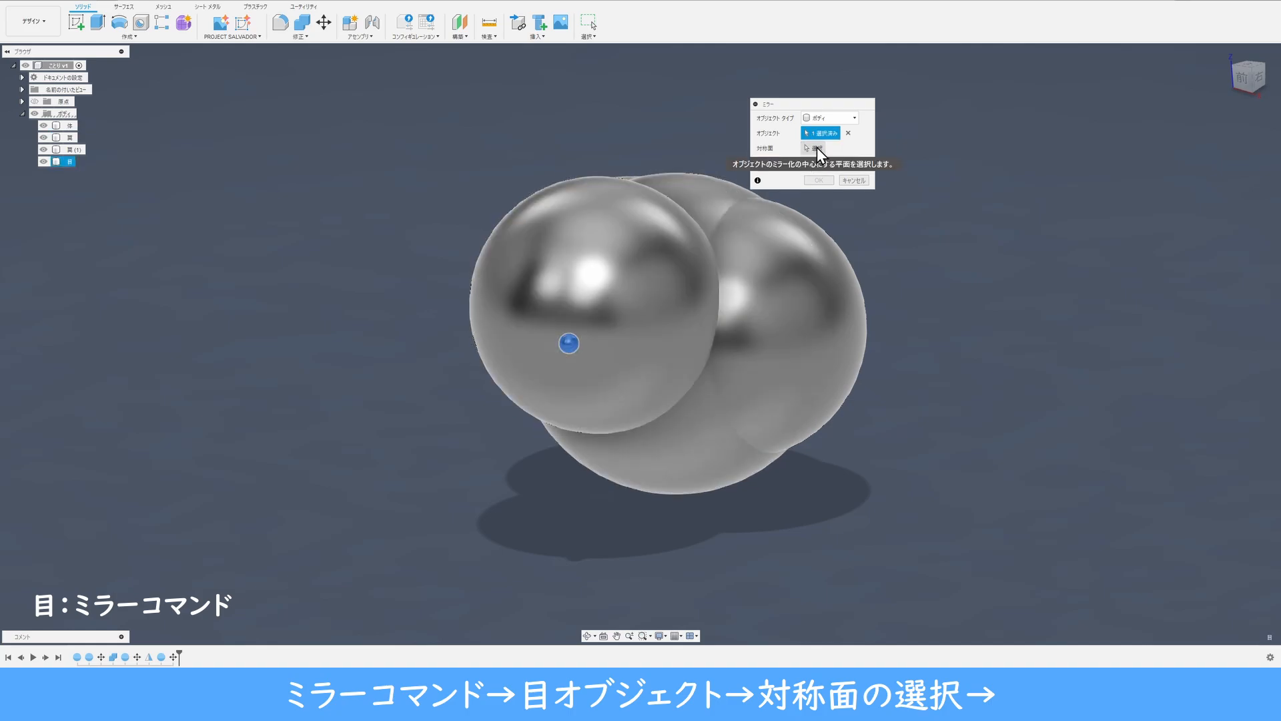
pyautogui.click(816, 147)
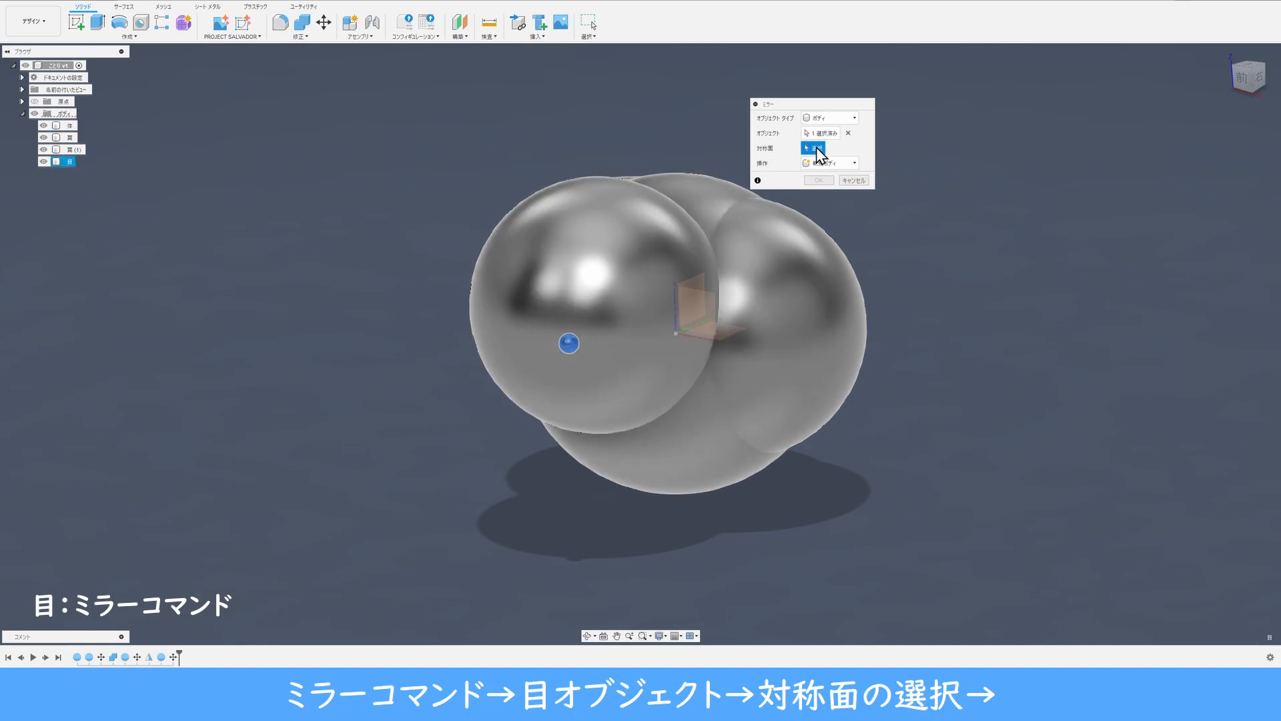
pyautogui.click(706, 279)
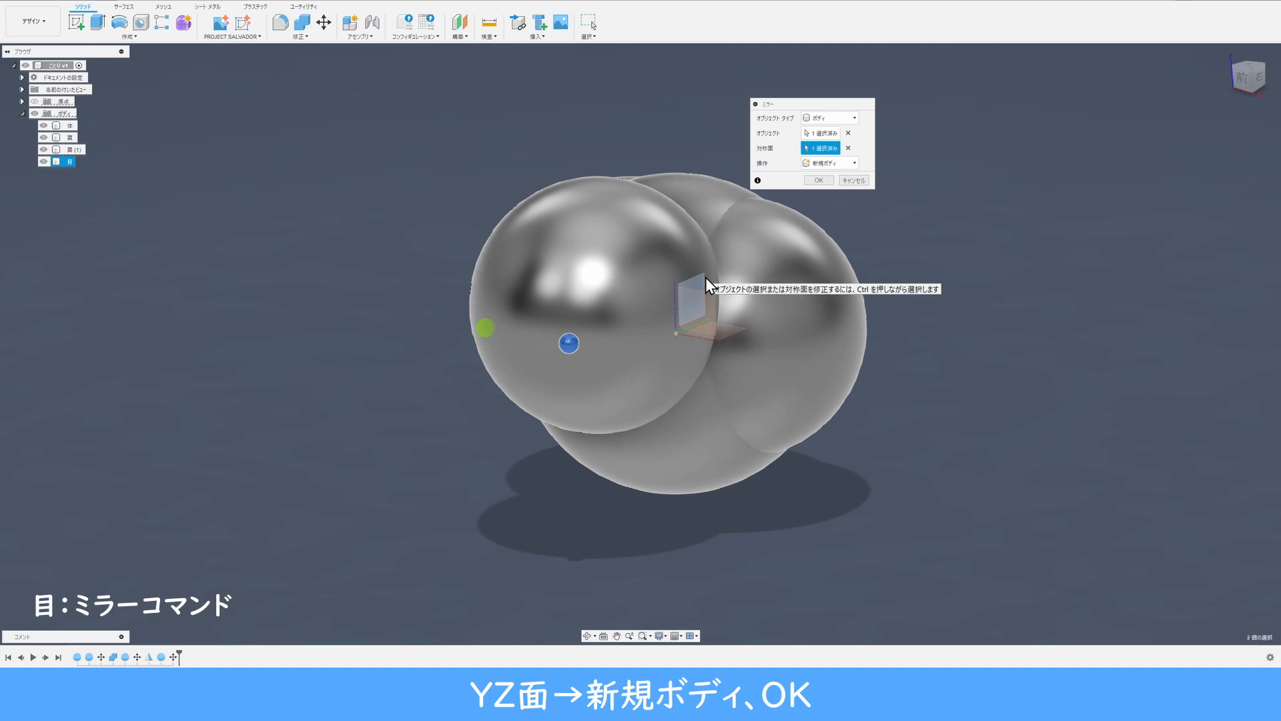
pyautogui.click(820, 180)
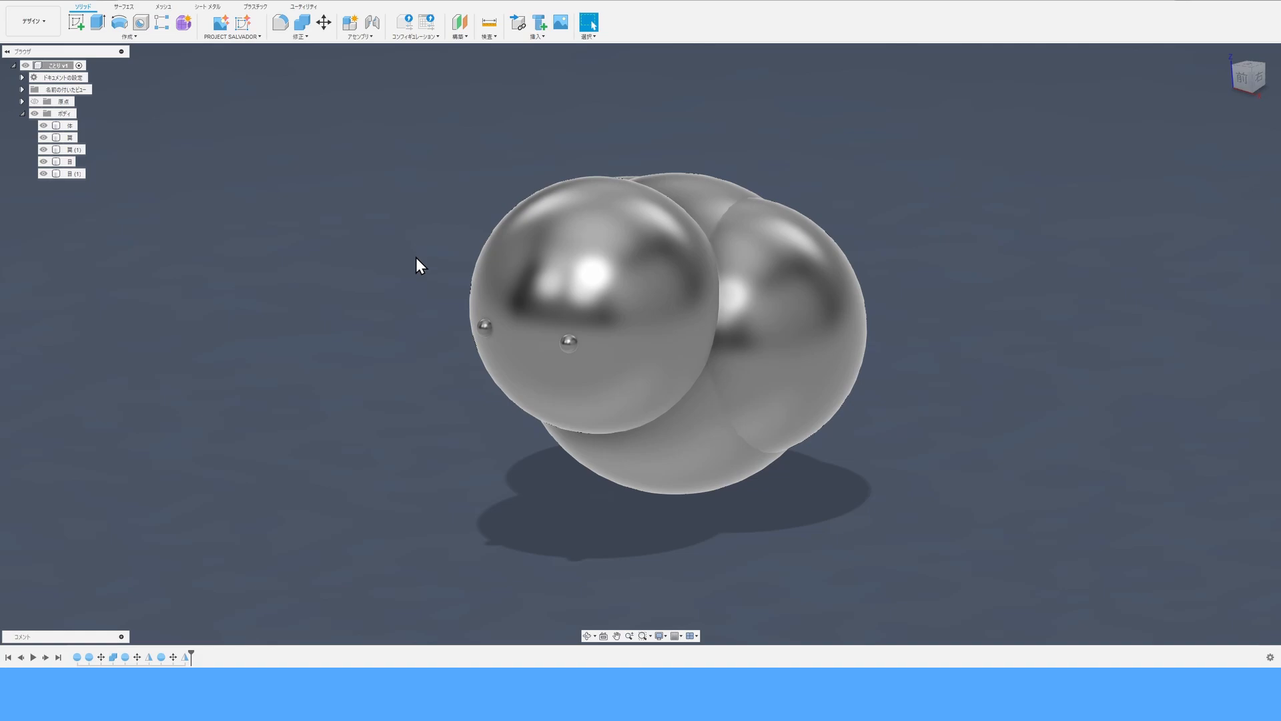
# Hide the 体 body, both 翼 bodies and both 目 bodies.
pyautogui.click(44, 126)
pyautogui.click(43, 137)
pyautogui.click(43, 149)
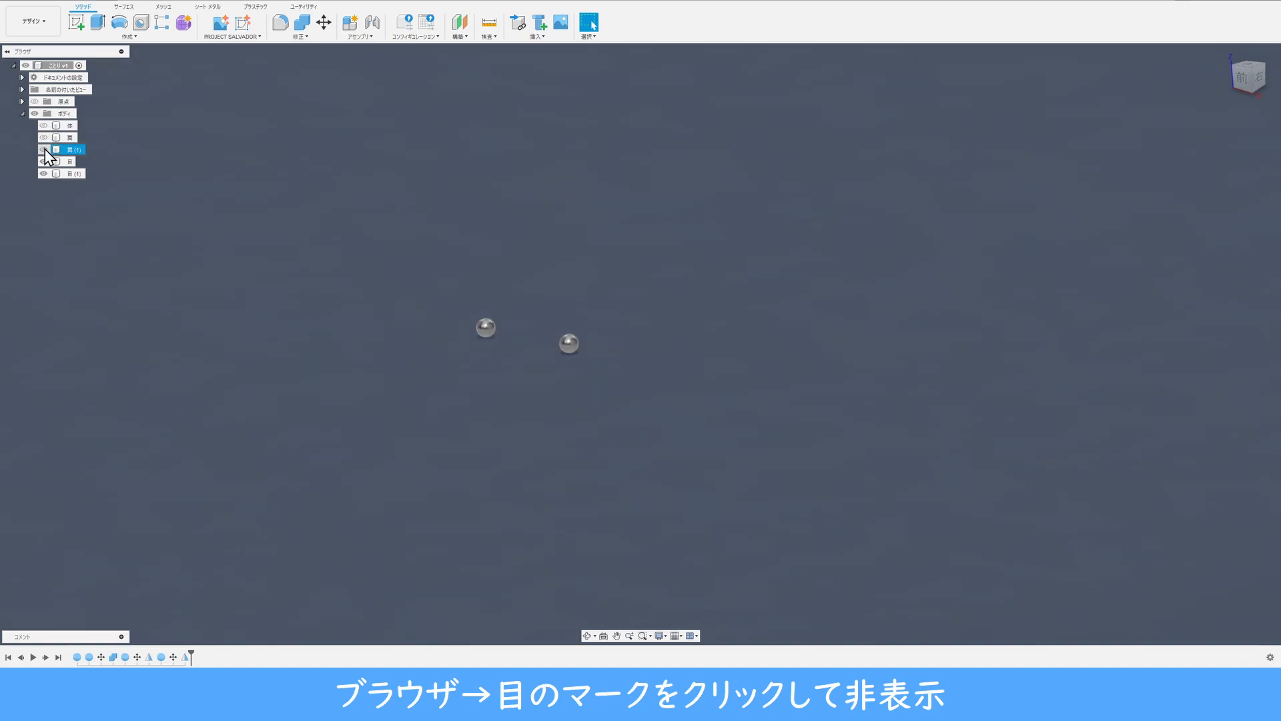
pyautogui.click(43, 162)
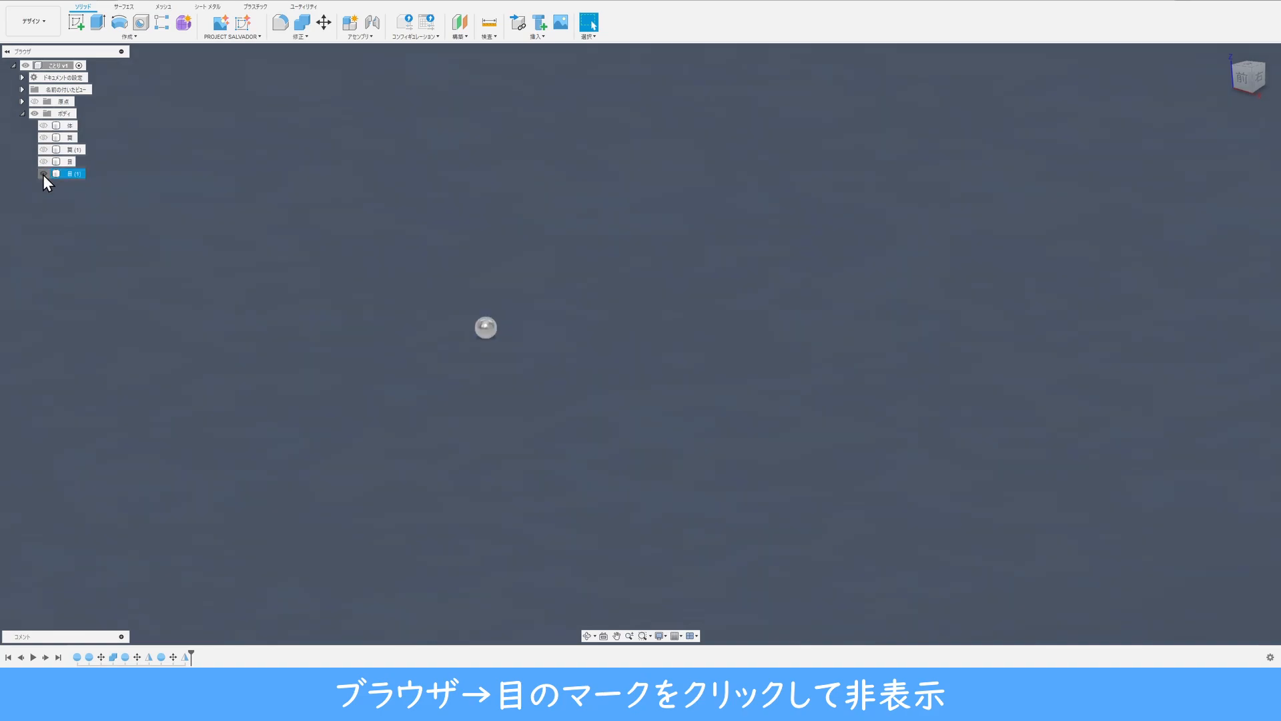
pyautogui.click(43, 174)
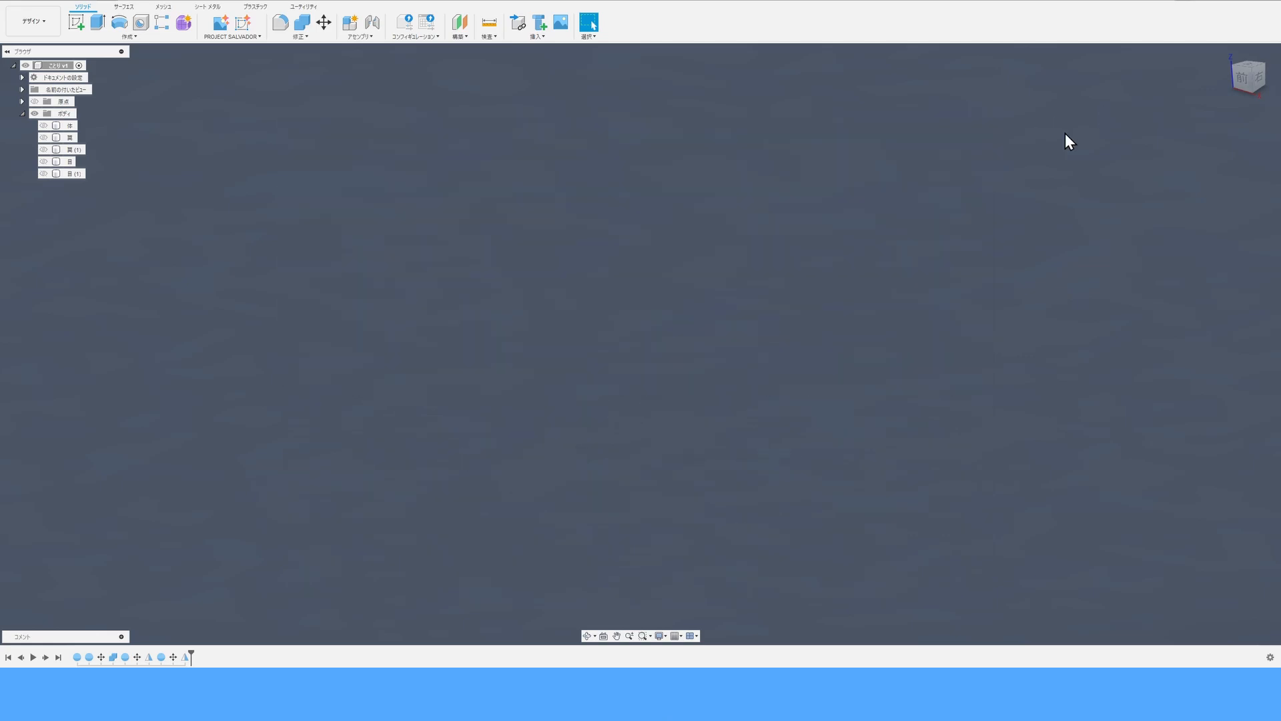
pyautogui.click(1260, 81)
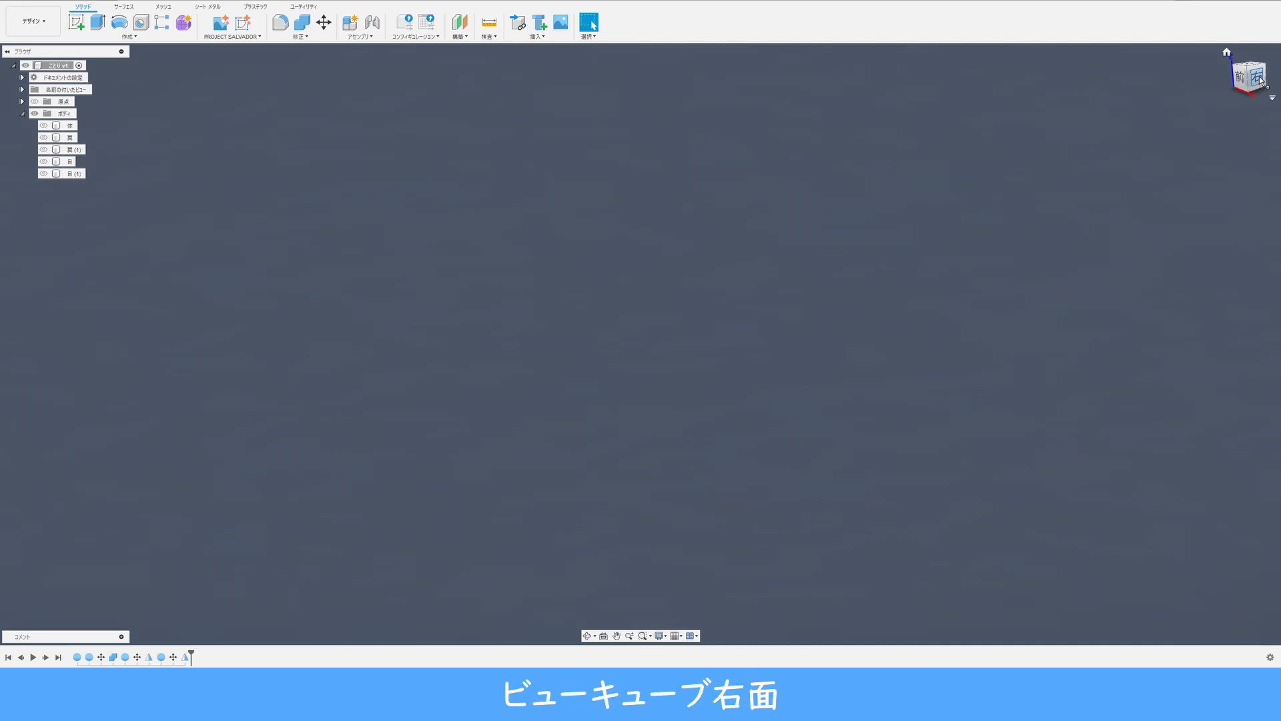
# Create a torus centred at the origin on the YZ plane, inner diameter 100 mm and torus diameter 15 mm, as a new body.
pyautogui.click(122, 38)
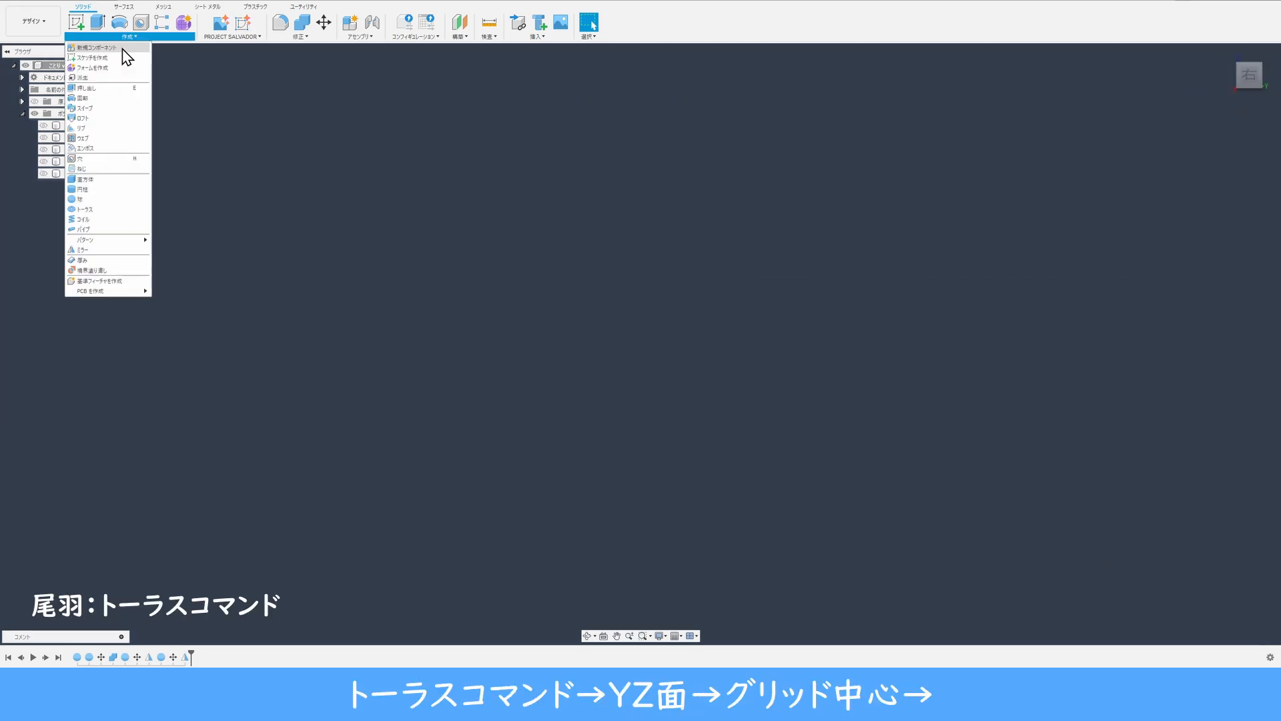
pyautogui.click(109, 209)
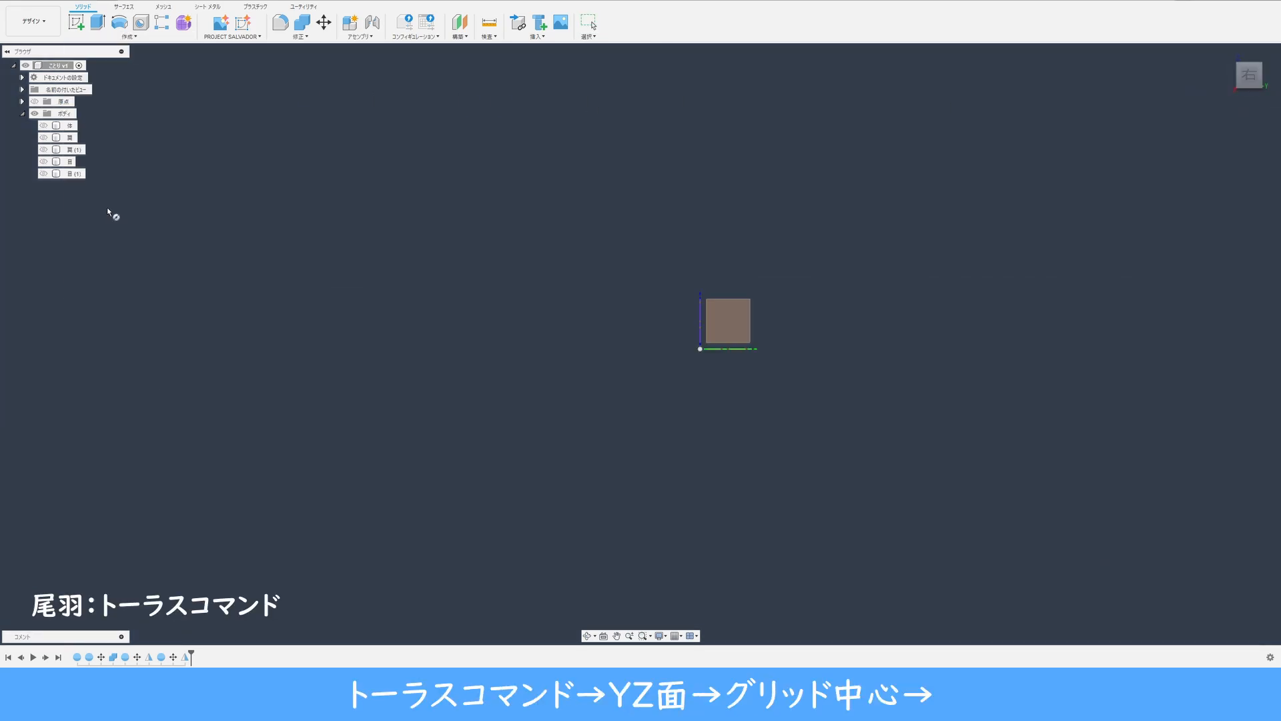
pyautogui.click(726, 322)
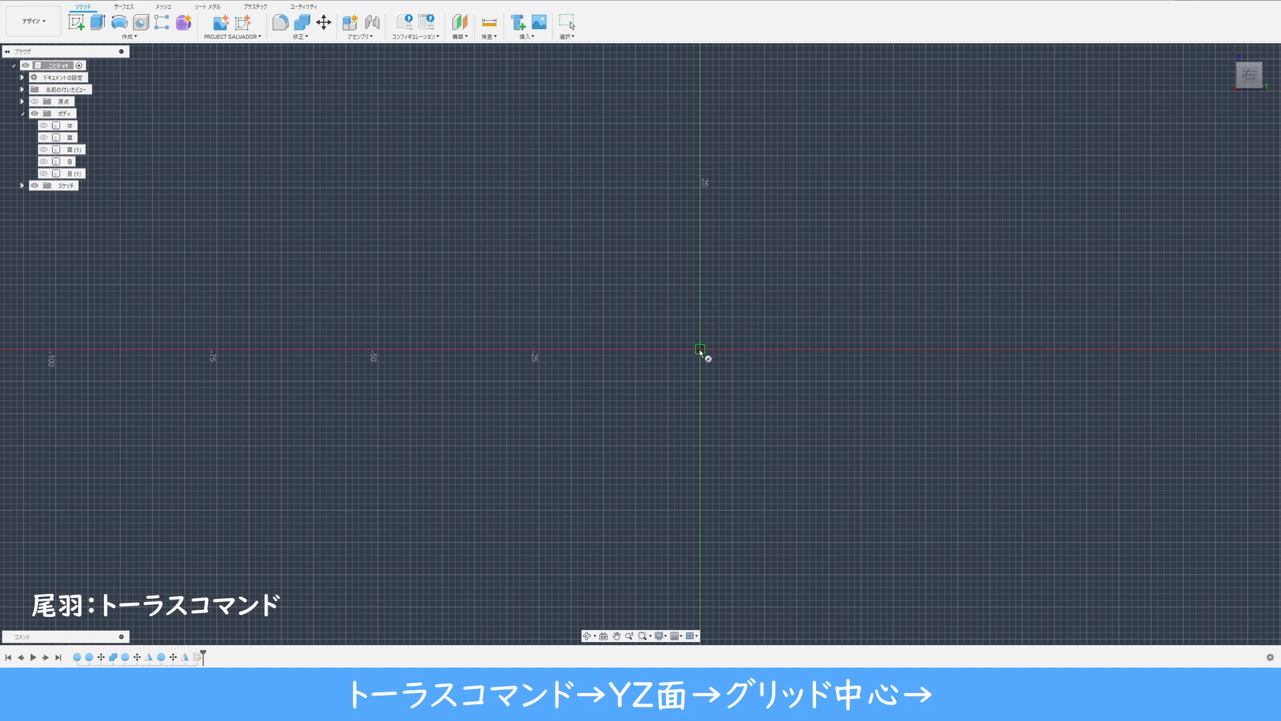
pyautogui.click(700, 350)
pyautogui.click(381, 349)
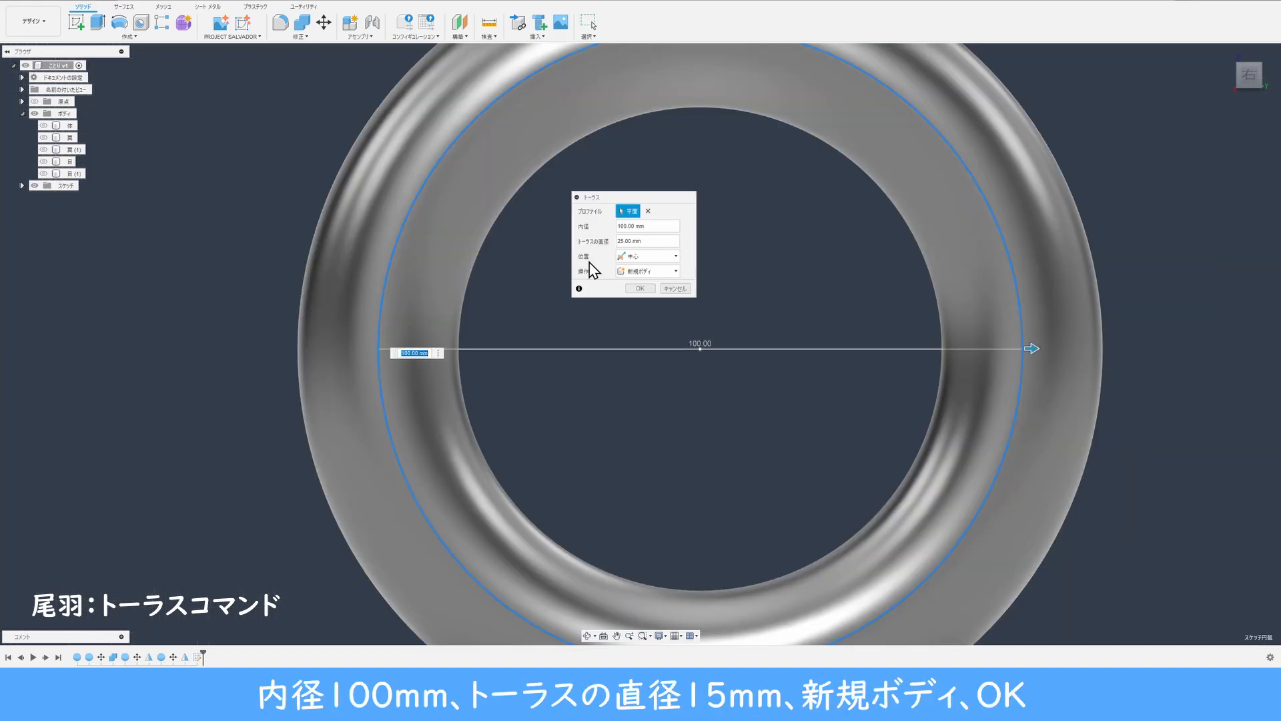
pyautogui.click(627, 226)
pyautogui.press('Tab')
pyautogui.write('15')
pyautogui.press('Tab')
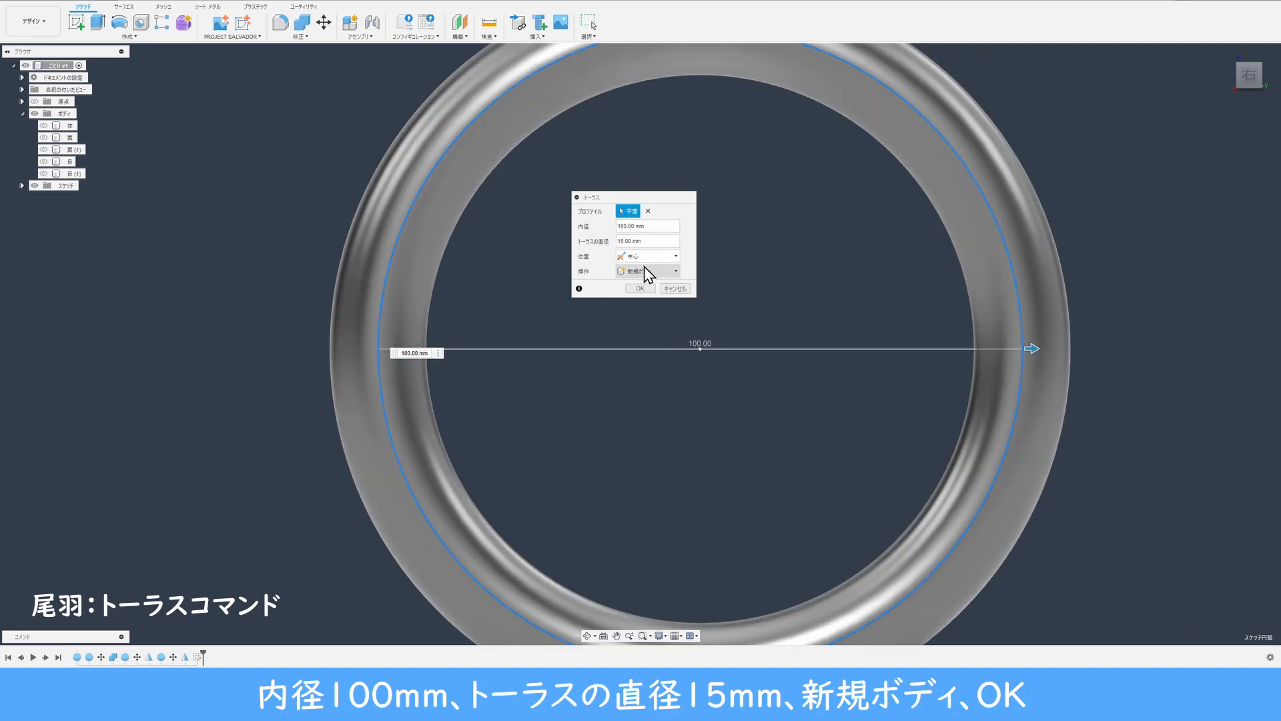
pyautogui.click(640, 288)
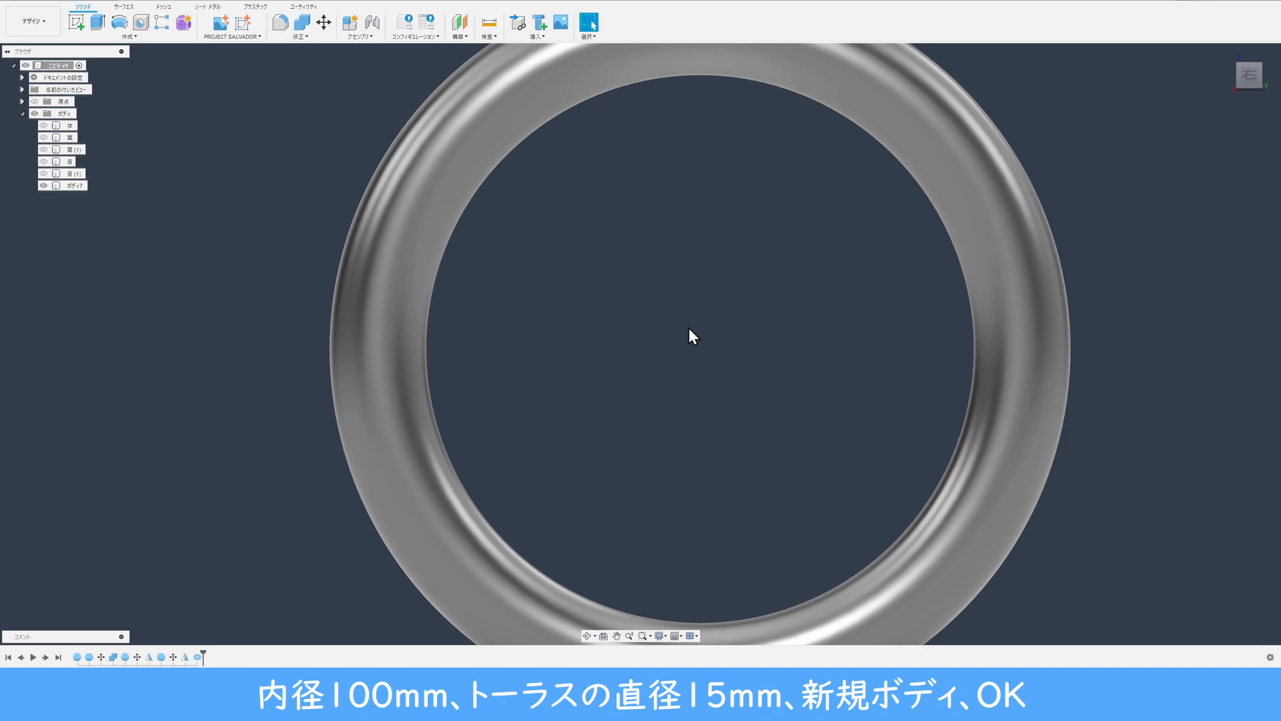
# Rename the new torus body as 尾羽.
pyautogui.scroll(-1, 688, 339)
pyautogui.moveTo(630, 338); pyautogui.dragTo(575, 338, button='middle')
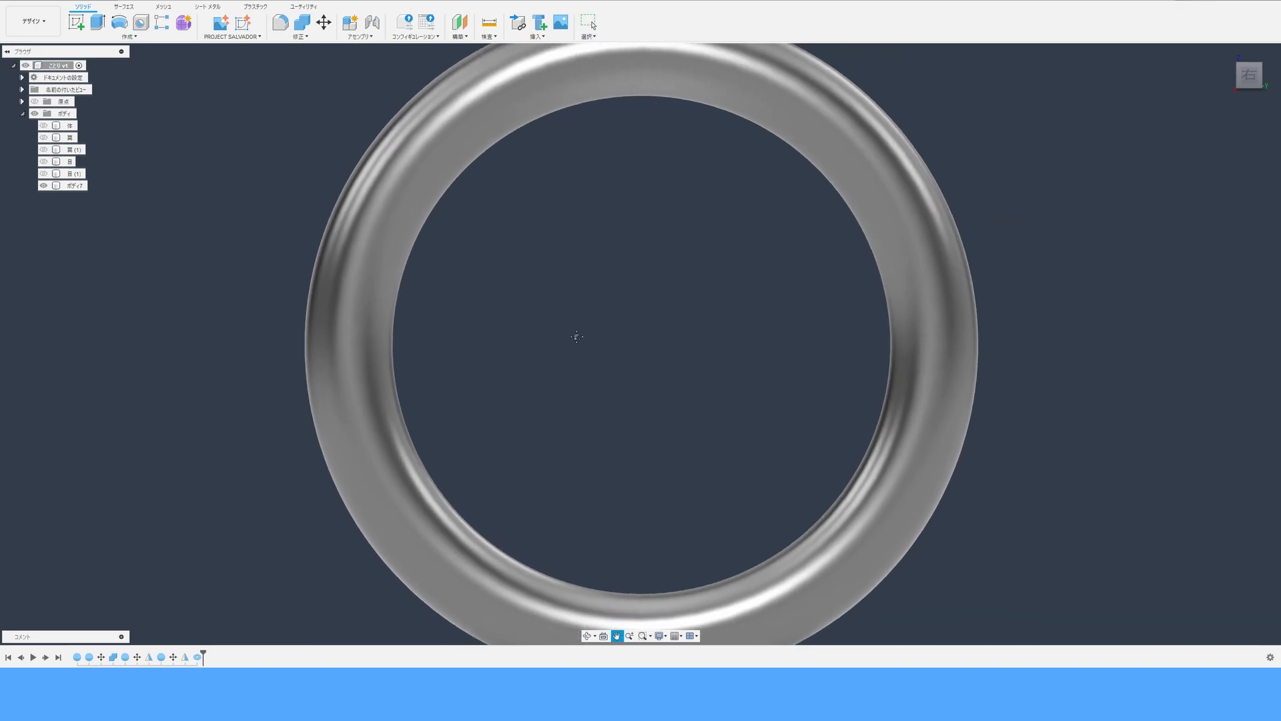
pyautogui.doubleClick(73, 186)
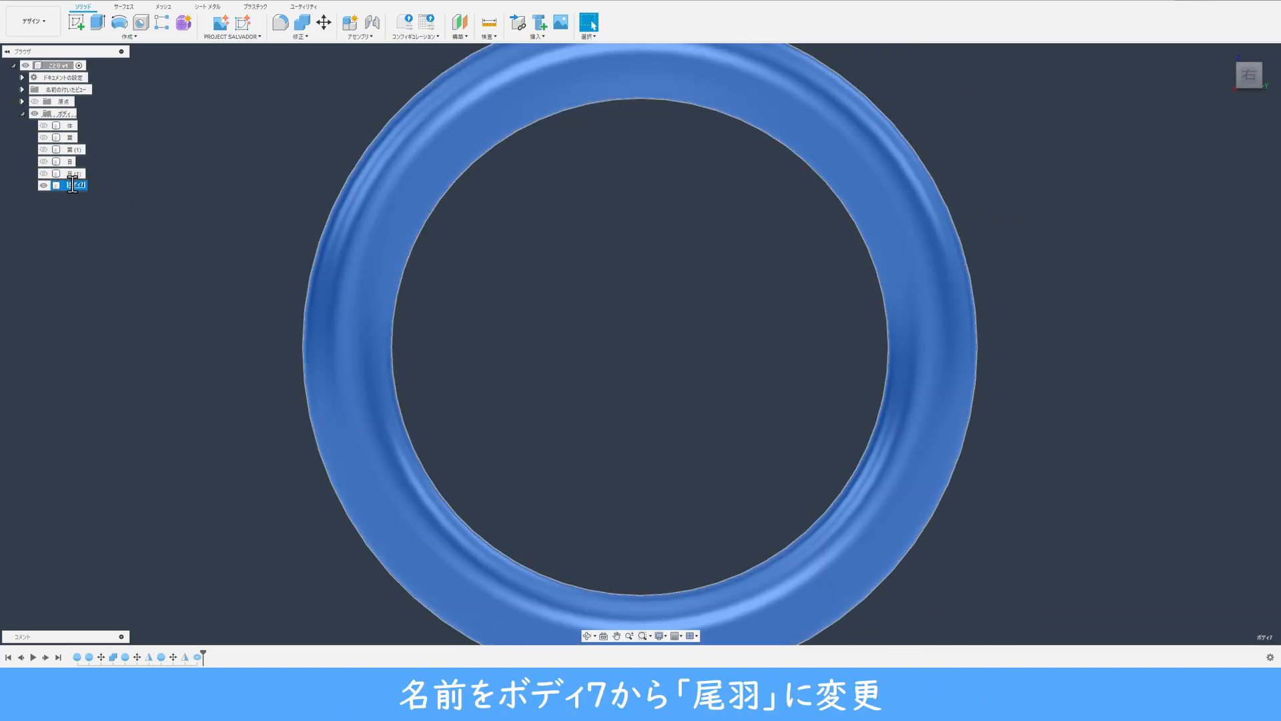
pyautogui.write('尾羽')
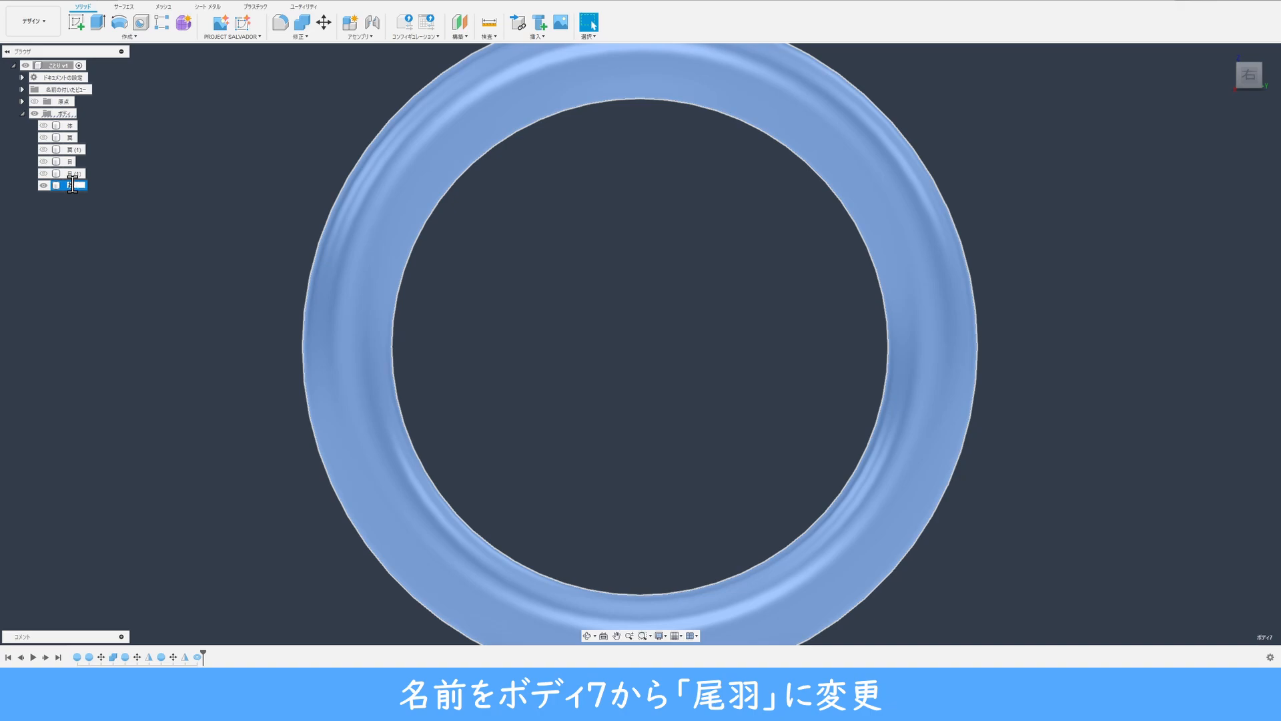
pyautogui.press('space')
pyautogui.press('Return')
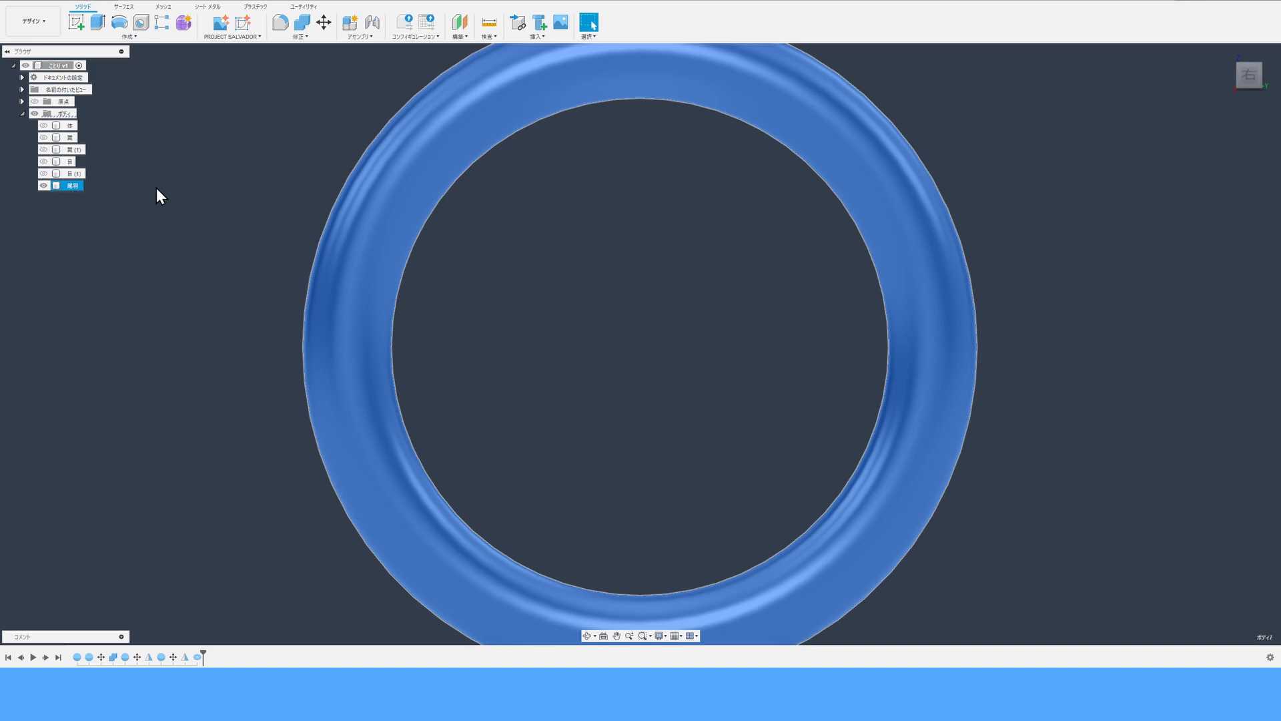
# Cut the torus with a 155 x 110 x 25 mm box on the YZ plane, starting its corner at Y -75 mm, Z 50 mm.
pyautogui.click(126, 37)
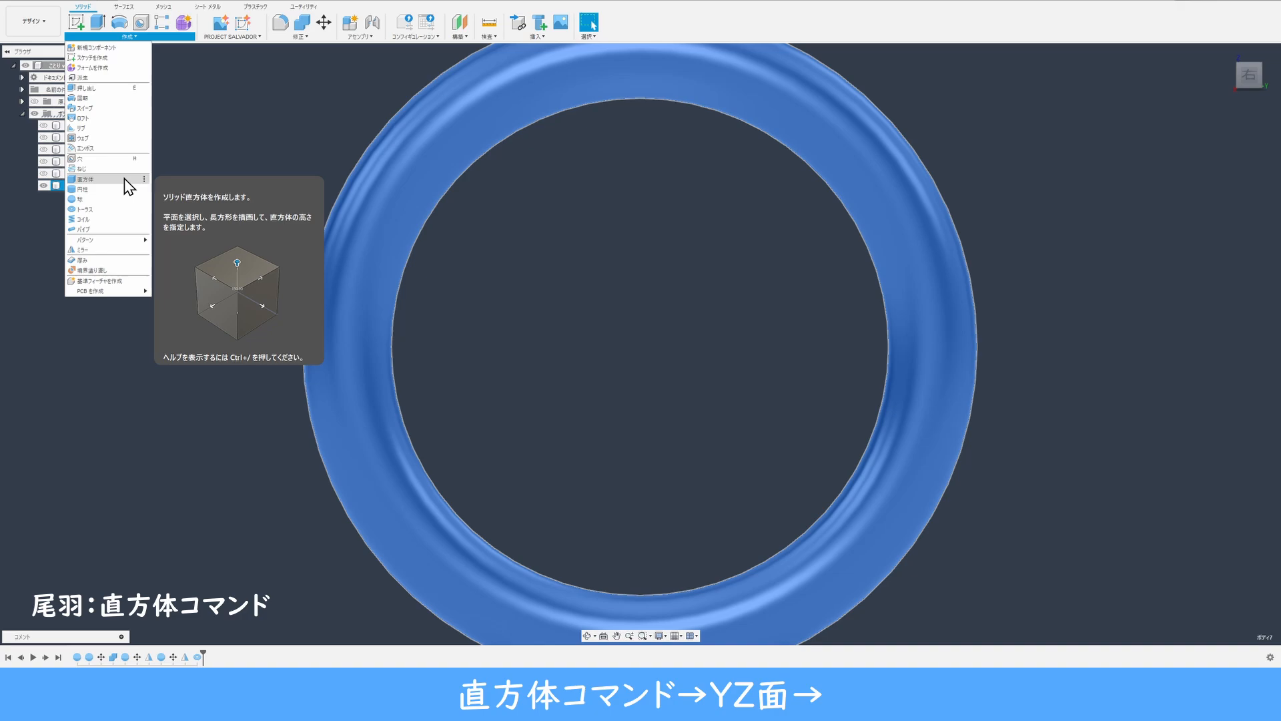
pyautogui.click(85, 179)
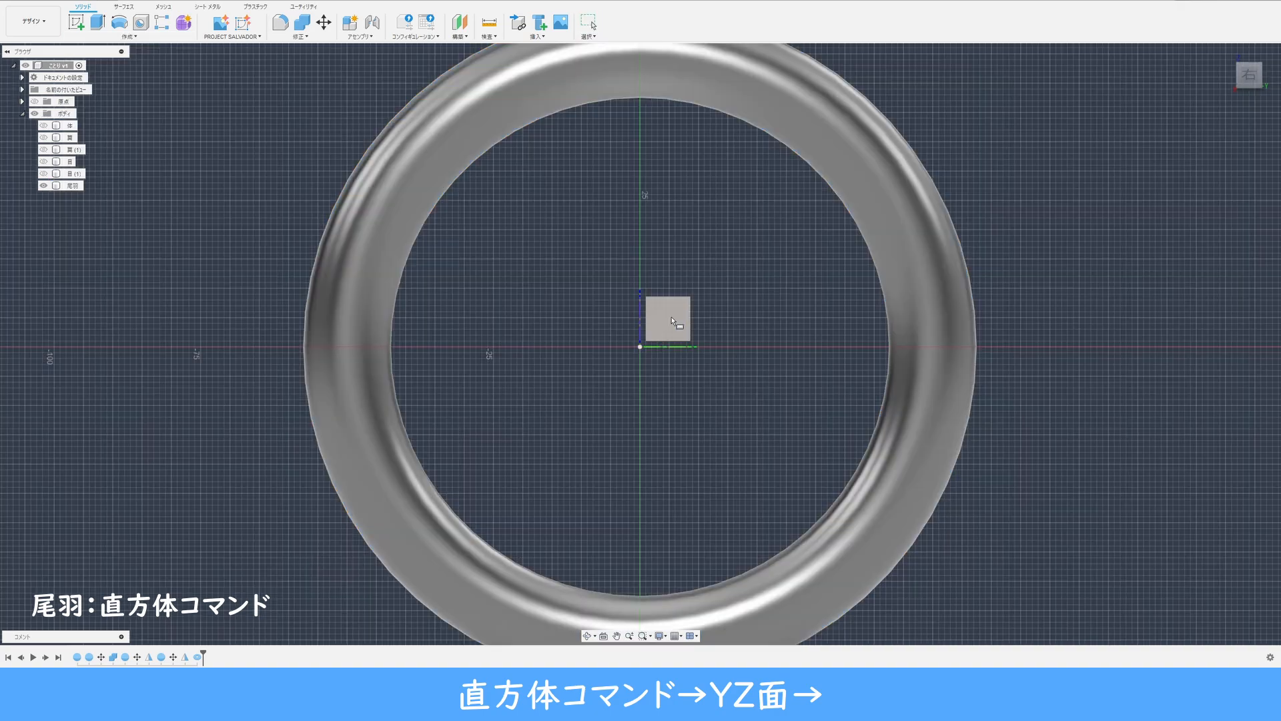
pyautogui.click(663, 320)
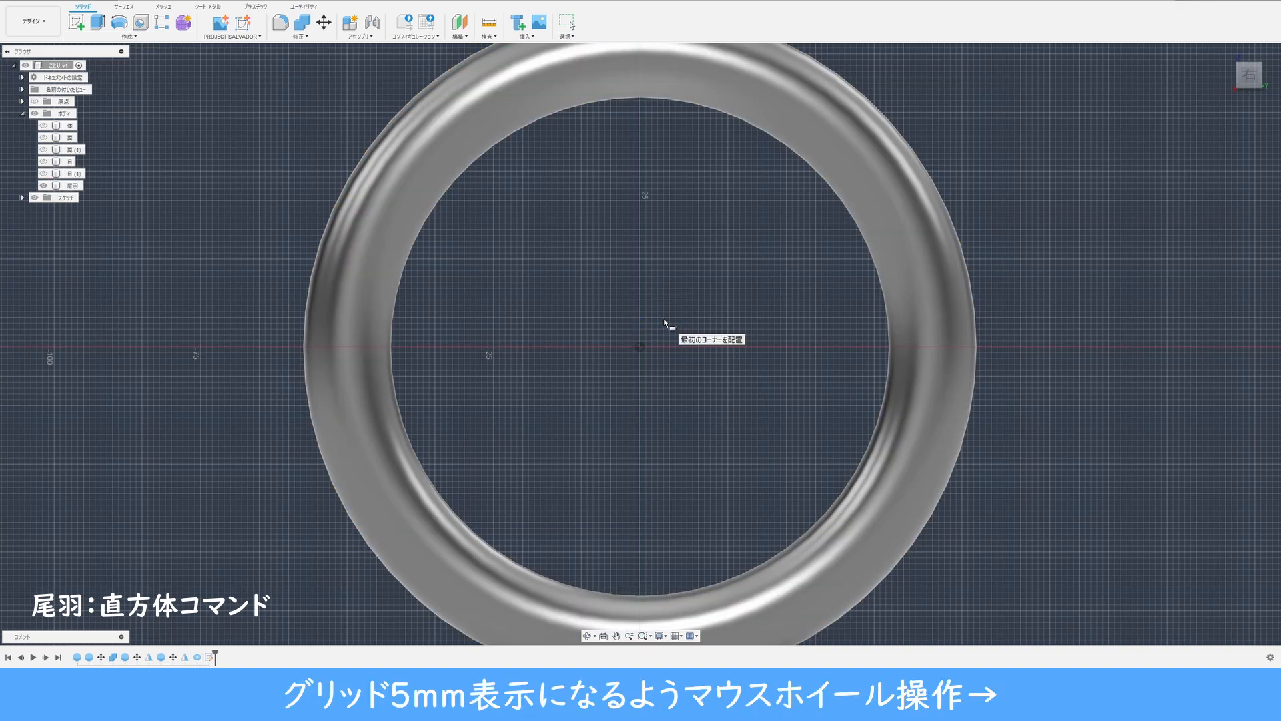
pyautogui.scroll(-5, 663, 319)
pyautogui.scroll(1, 652, 323)
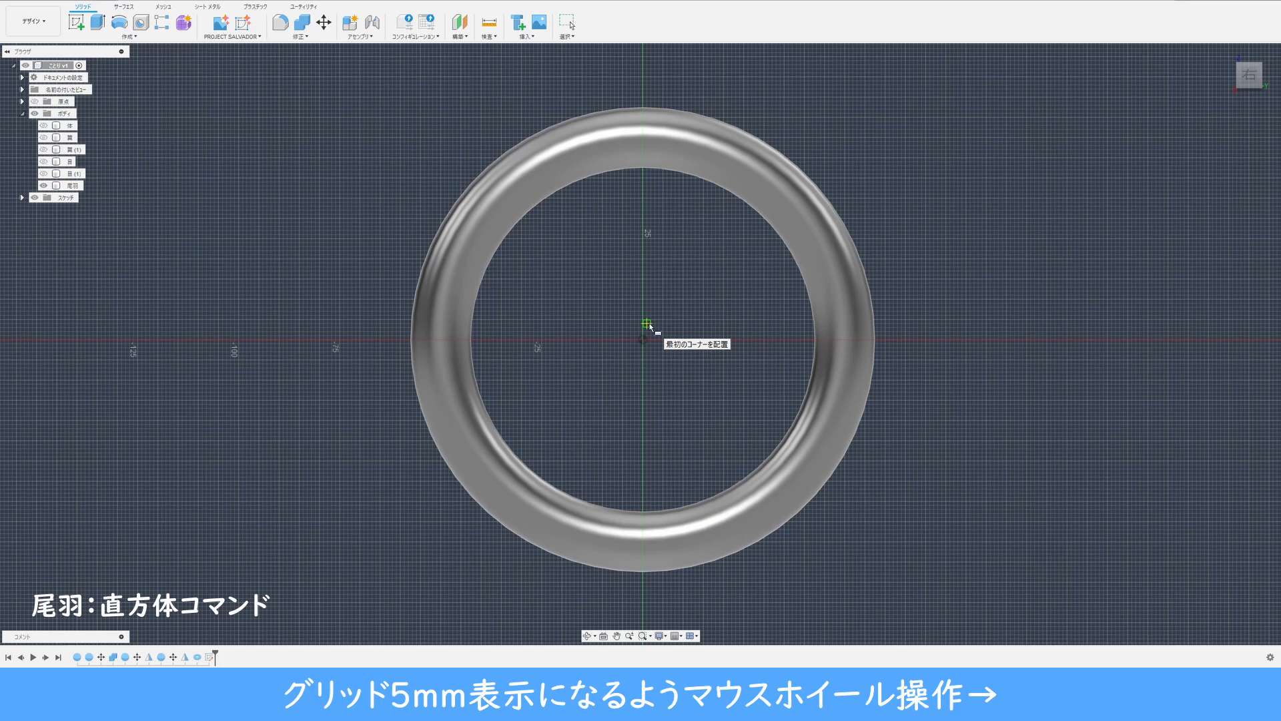
pyautogui.scroll(-1, 651, 325)
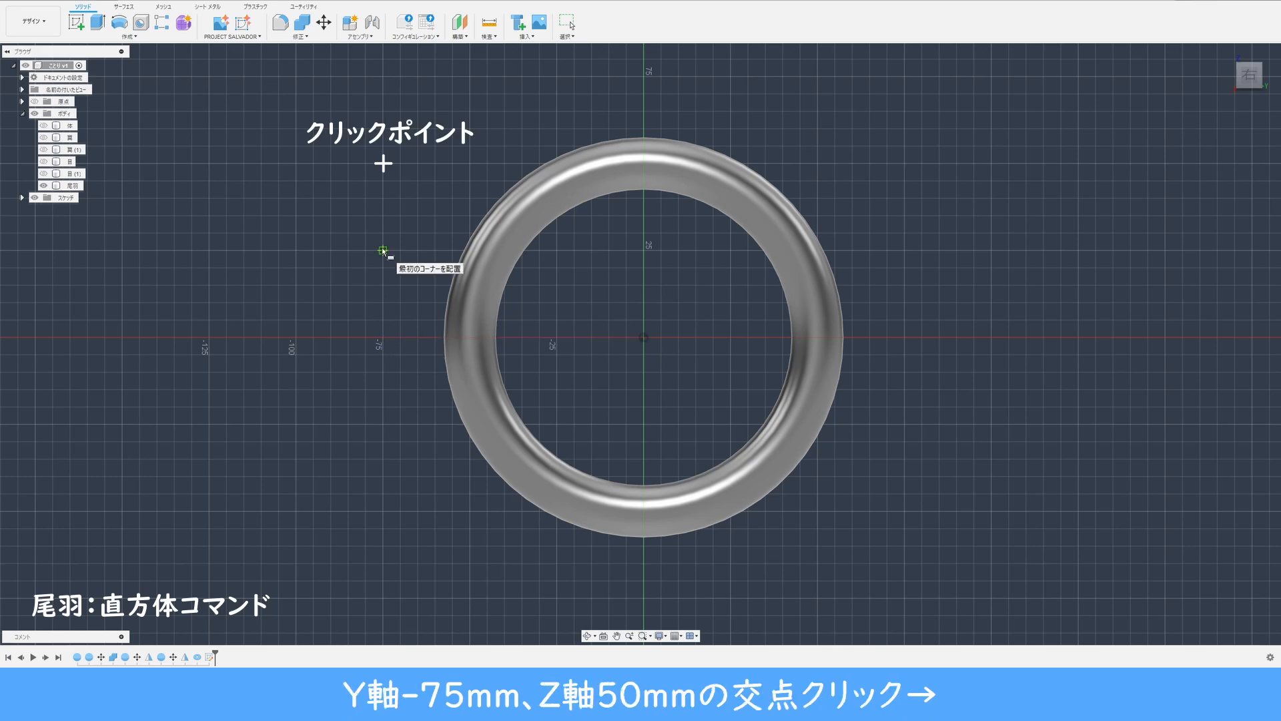
pyautogui.click(383, 164)
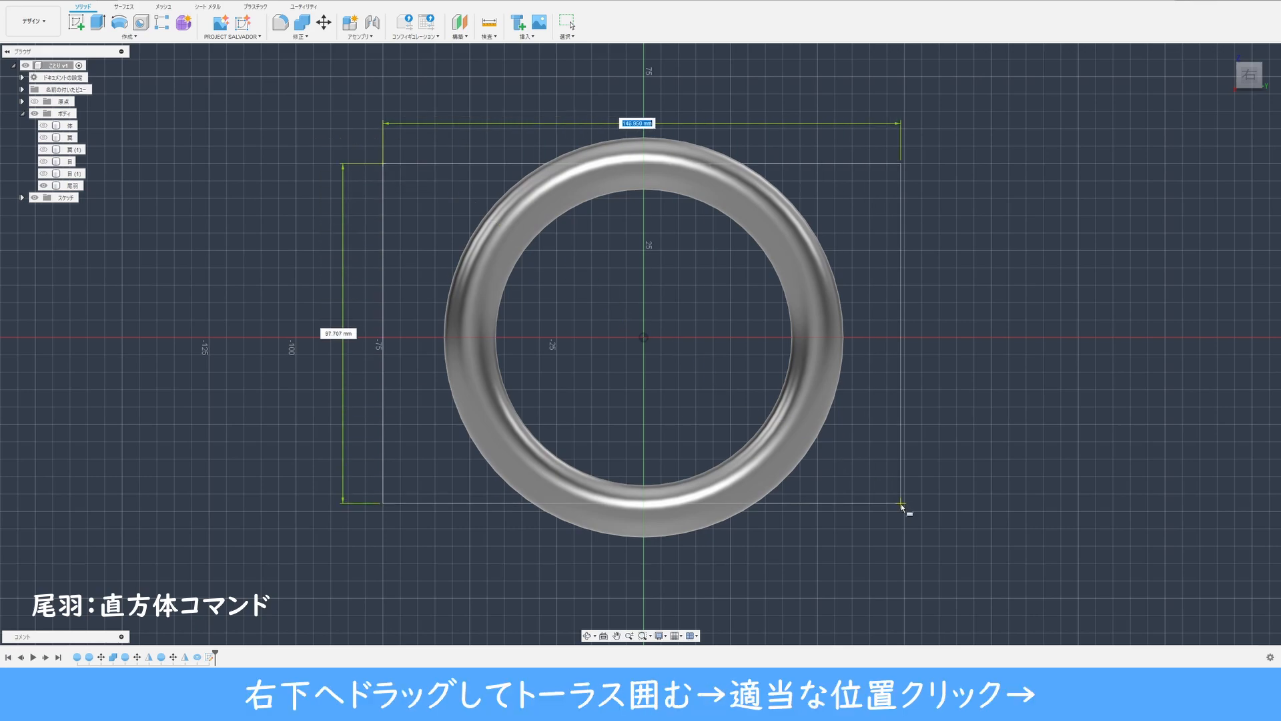
pyautogui.click(922, 546)
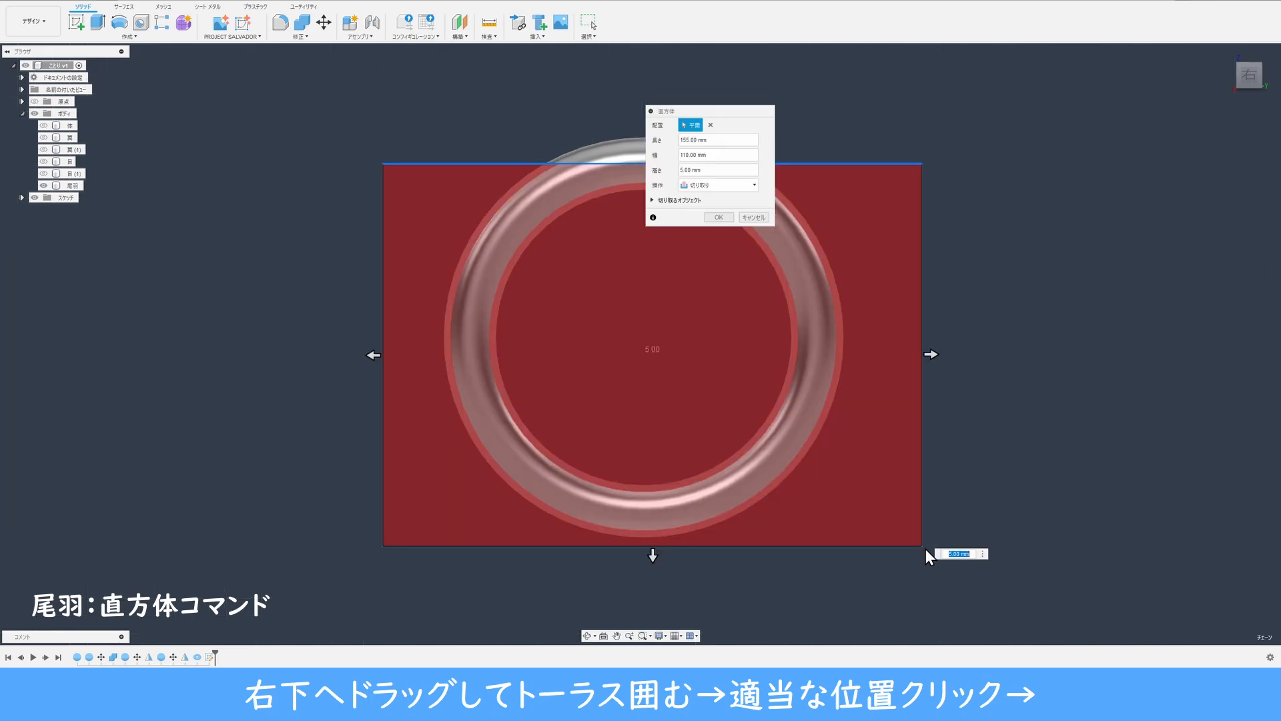
pyautogui.keyDown('shift'); pyautogui.moveTo(926, 548); pyautogui.dragTo(870, 437, button='middle'); pyautogui.keyUp('shift')
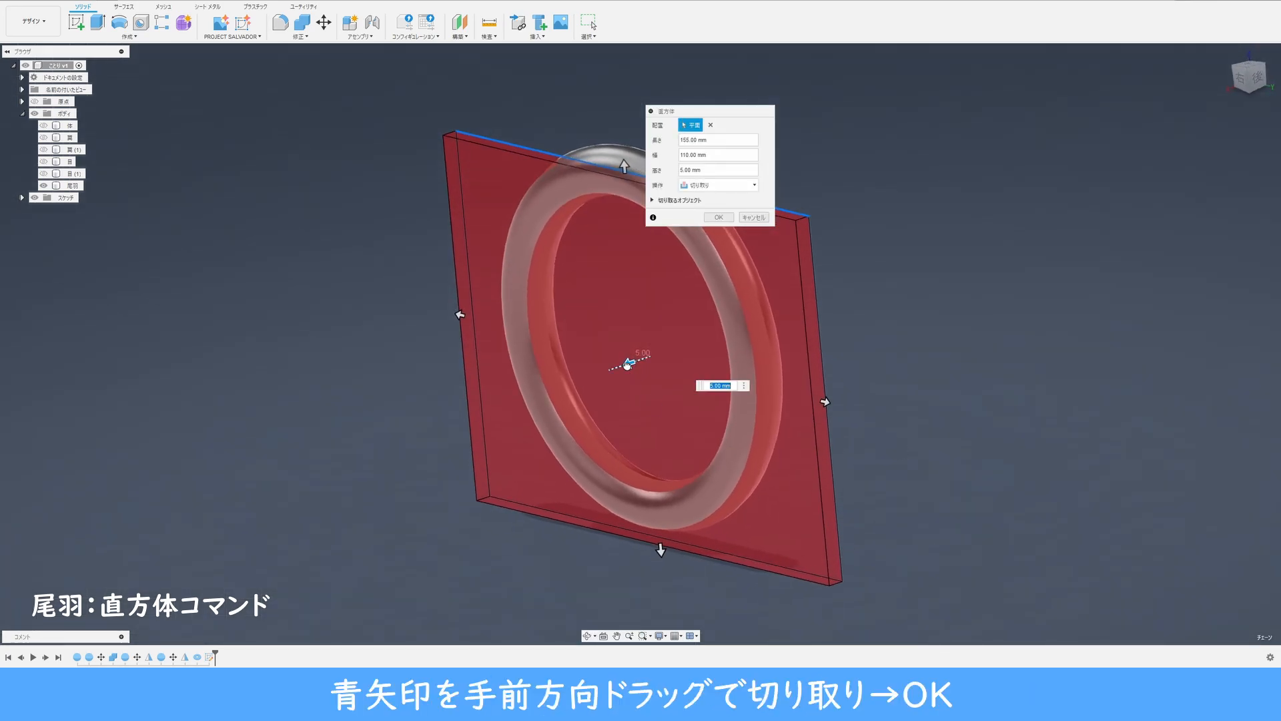
pyautogui.moveTo(628, 363); pyautogui.dragTo(577, 379)
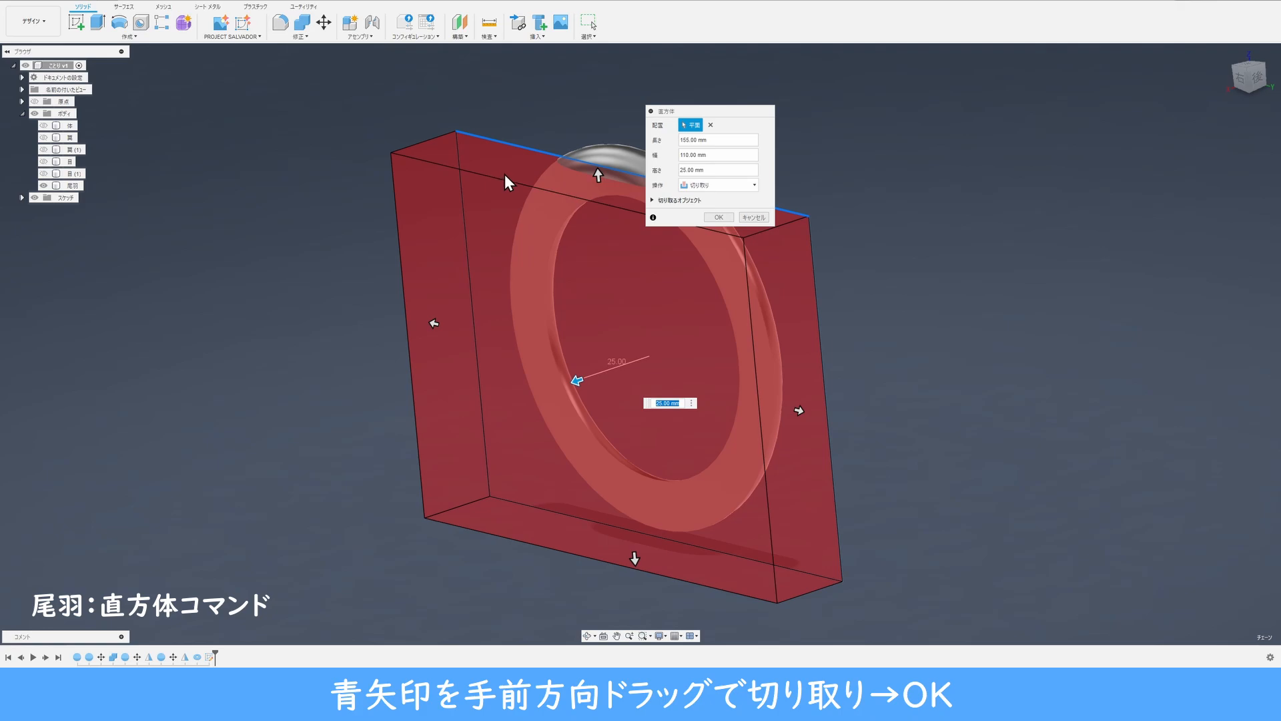
pyautogui.click(709, 217)
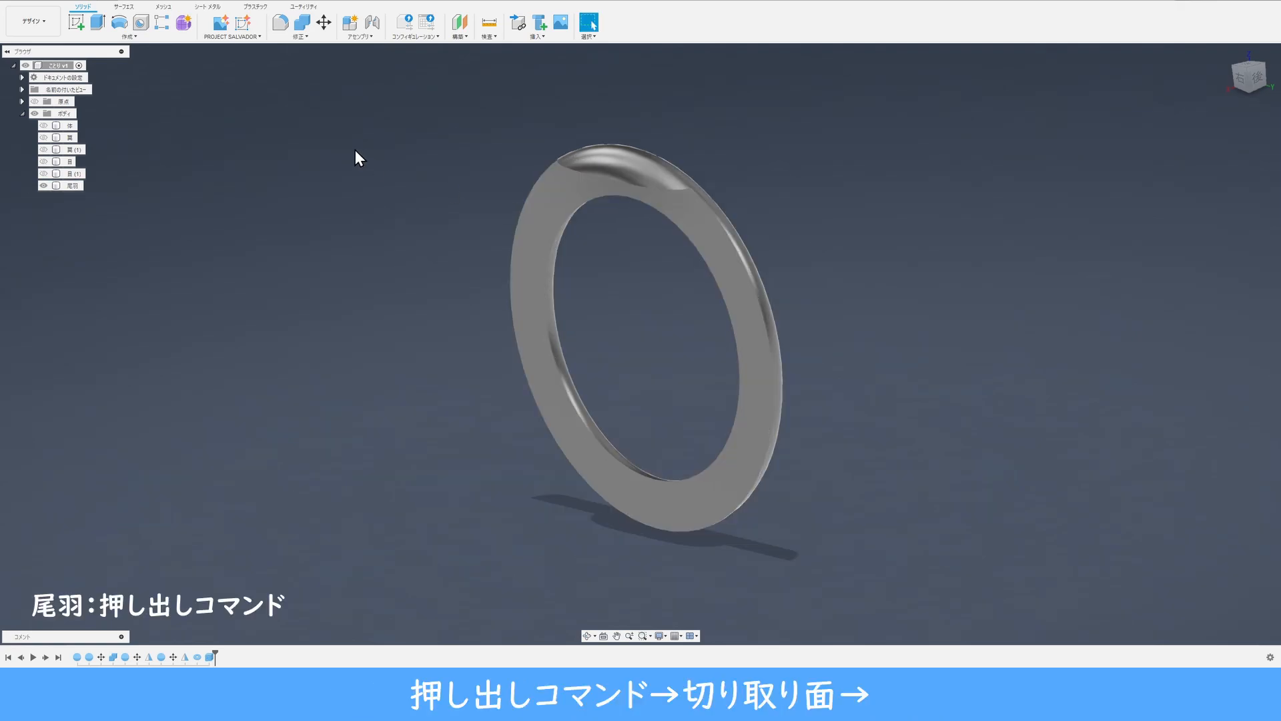
# Extrude the flat cut face of the torus by -20 mm as a cut, leaving only the upper arc segment.
pyautogui.click(98, 22)
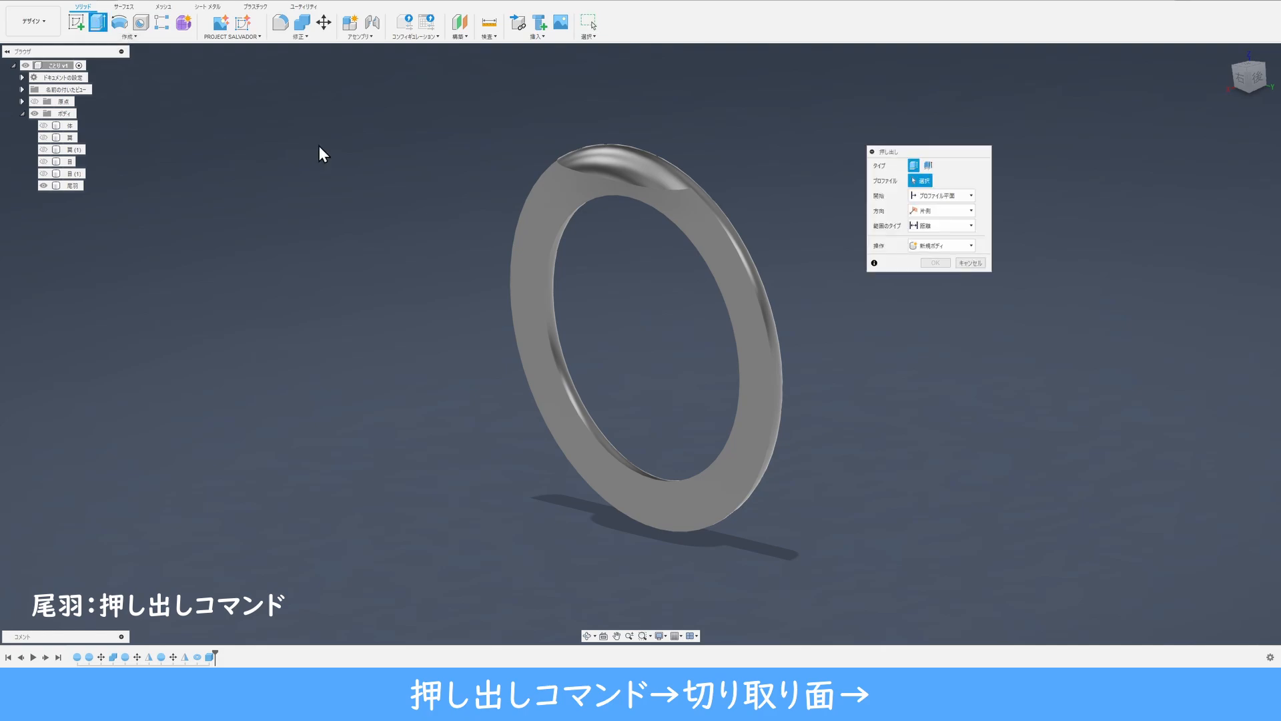
pyautogui.click(572, 437)
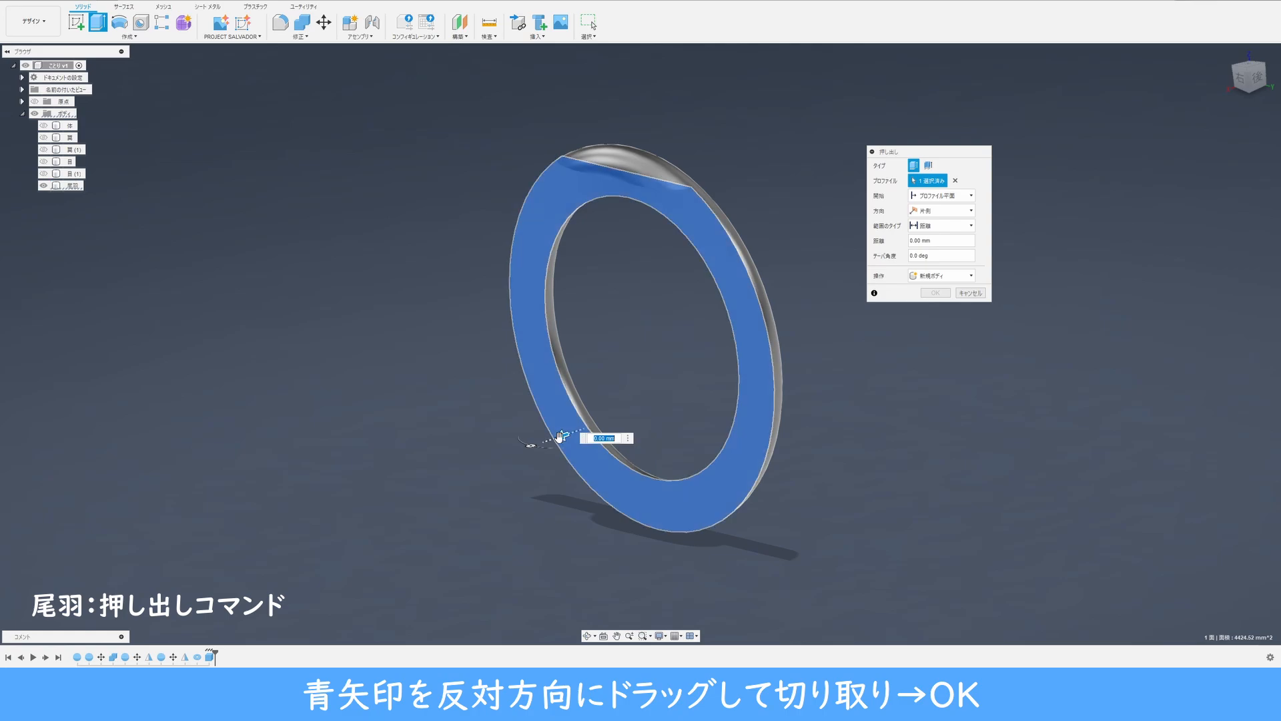
pyautogui.moveTo(559, 437); pyautogui.dragTo(629, 413)
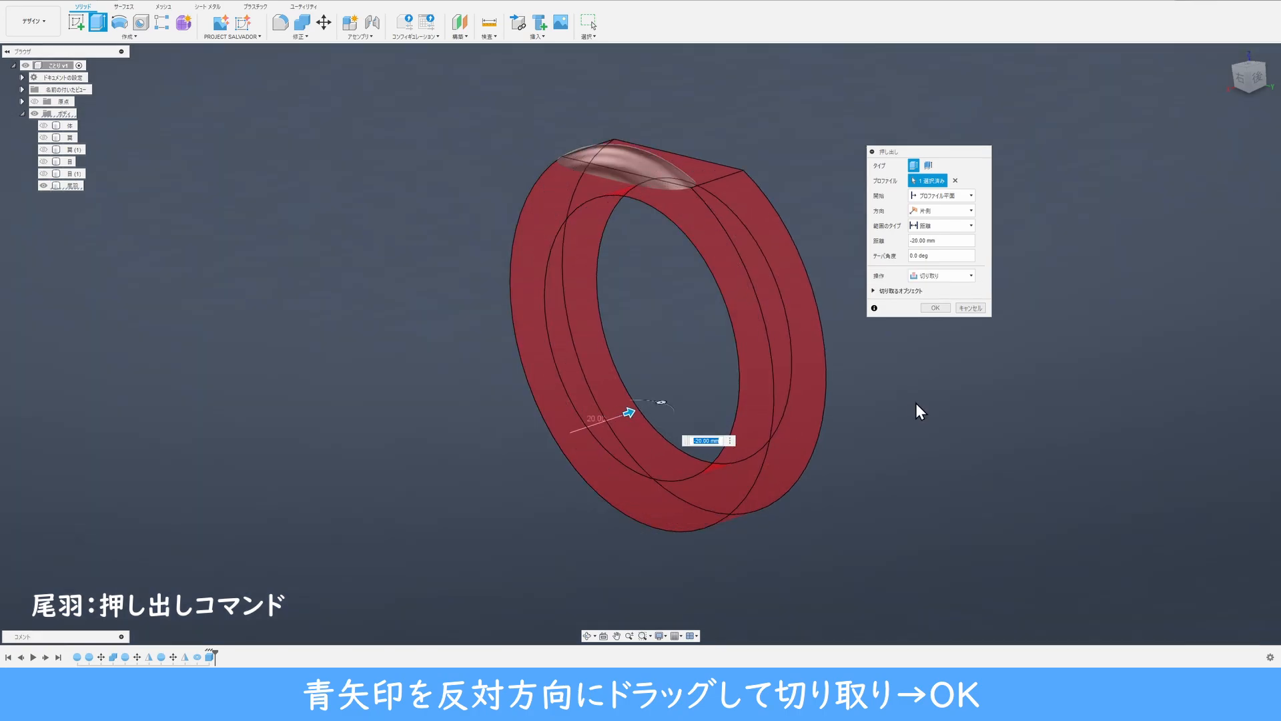
pyautogui.click(936, 307)
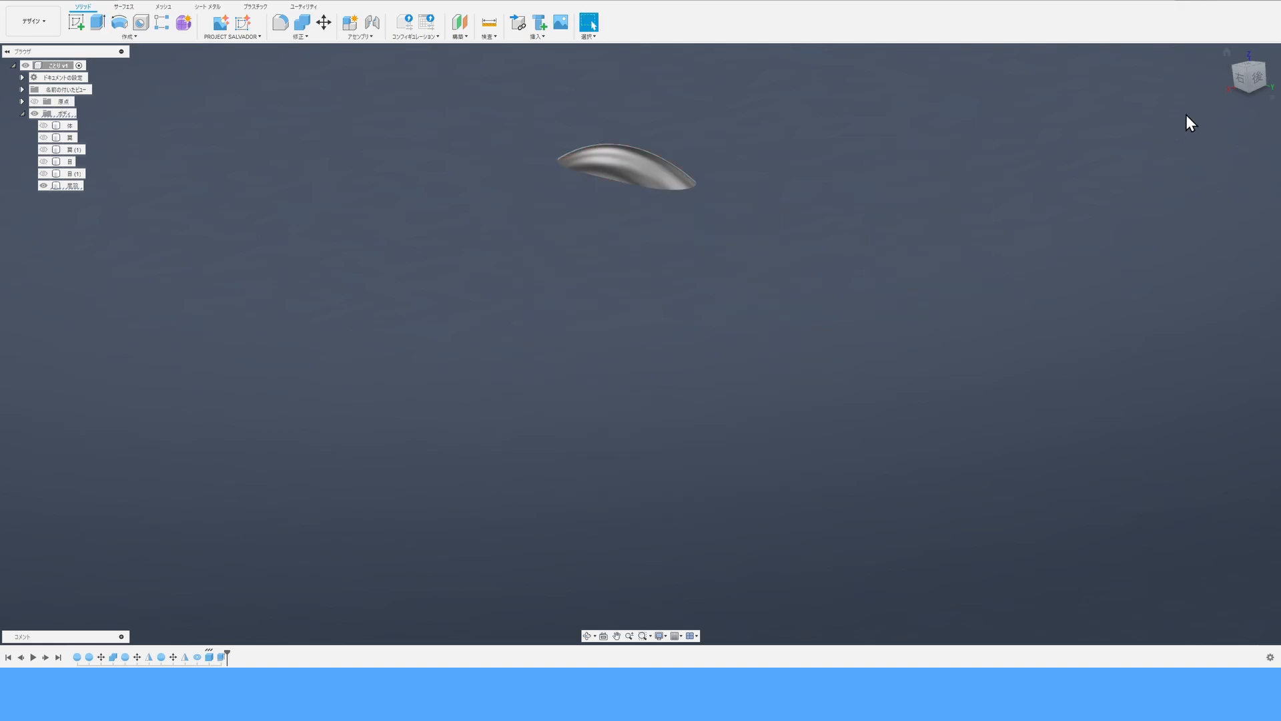
# Cut the 尾羽 arc with a 58 x 8 x 12 mm box on the YZ plane, starting 2 mm above its flat underside.
pyautogui.click(1242, 84)
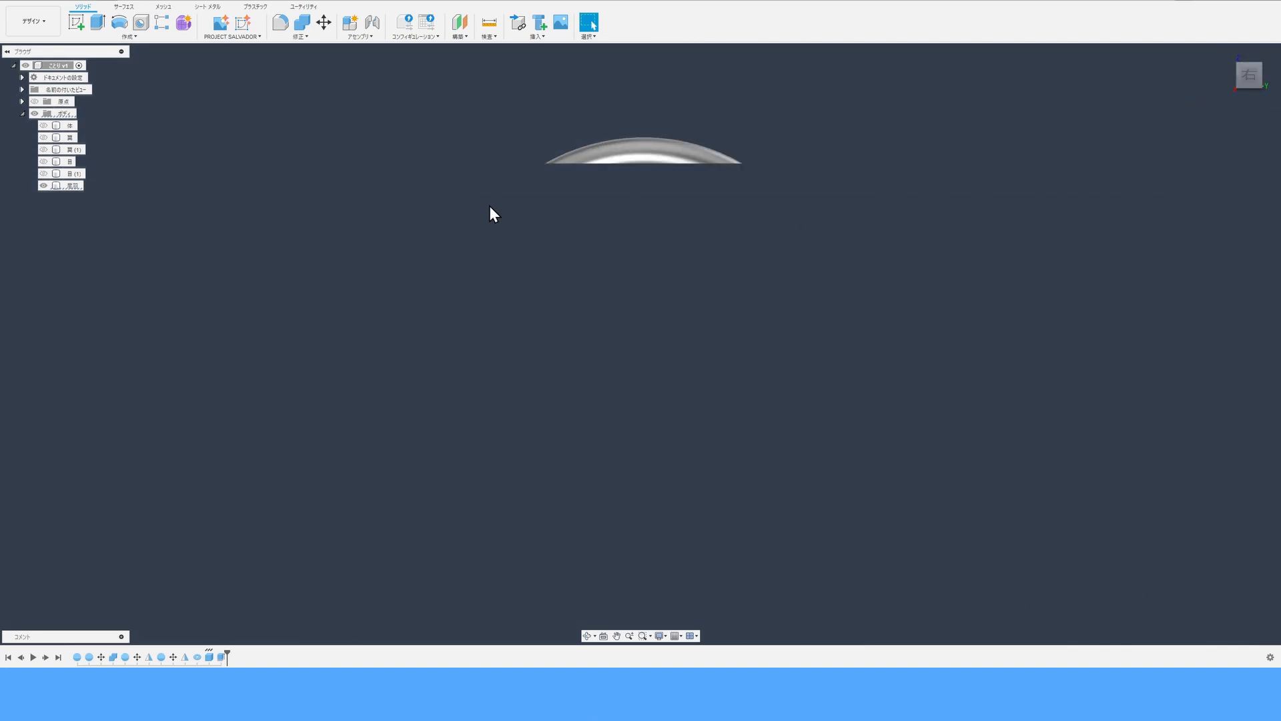
pyautogui.click(124, 38)
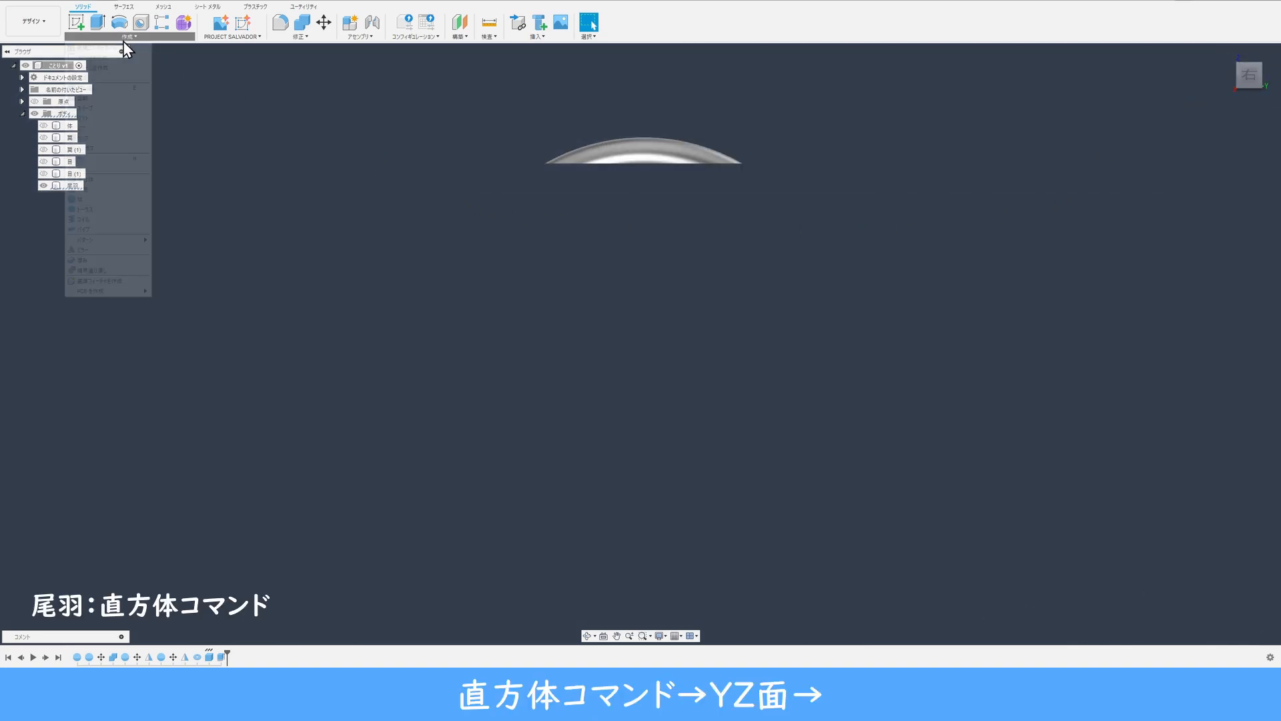
pyautogui.click(107, 187)
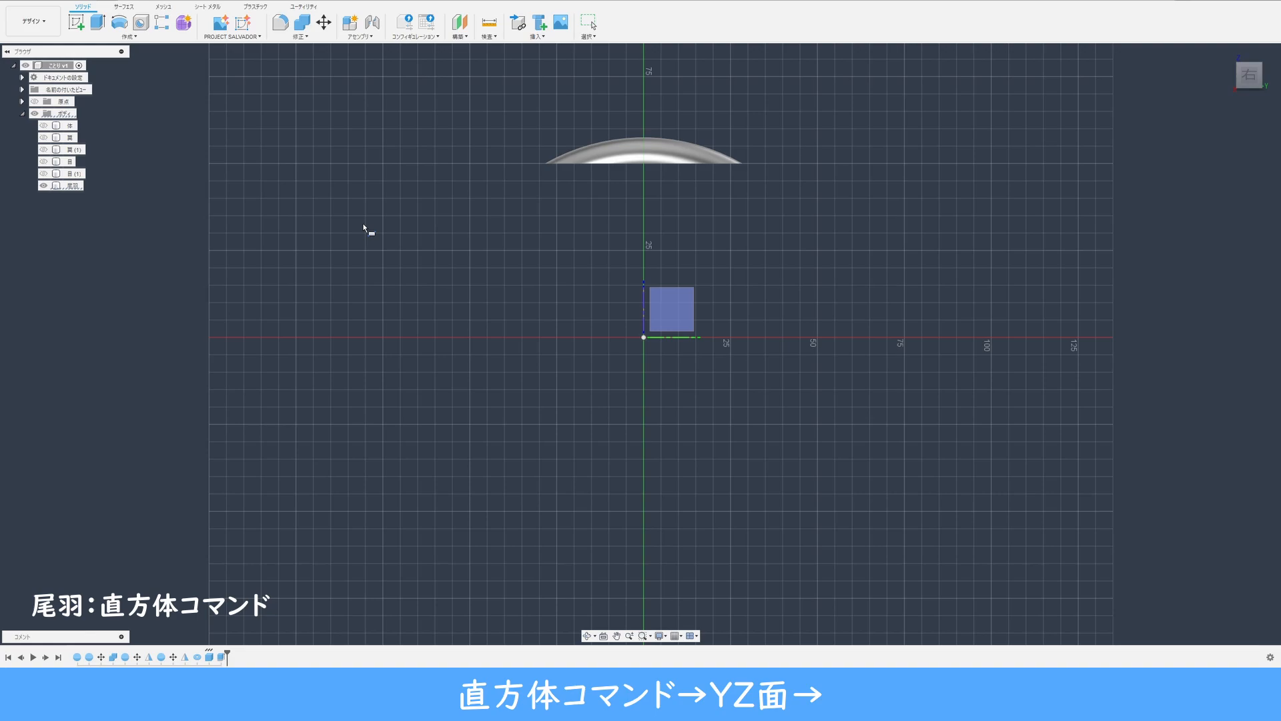
pyautogui.click(678, 321)
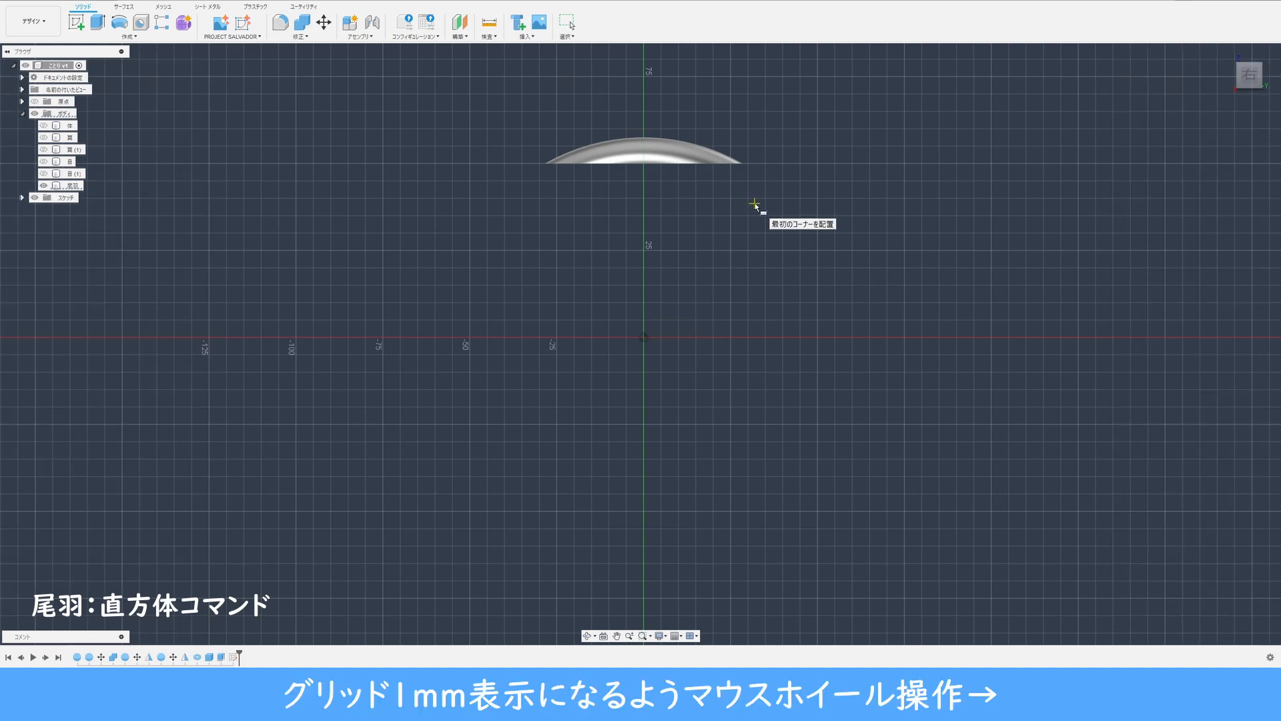
pyautogui.scroll(3, 758, 209)
pyautogui.moveTo(773, 192)
pyautogui.mouseDown(button='middle')
pyautogui.moveTo(866, 391)
pyautogui.moveTo(852, 326)
pyautogui.mouseUp(button='middle')
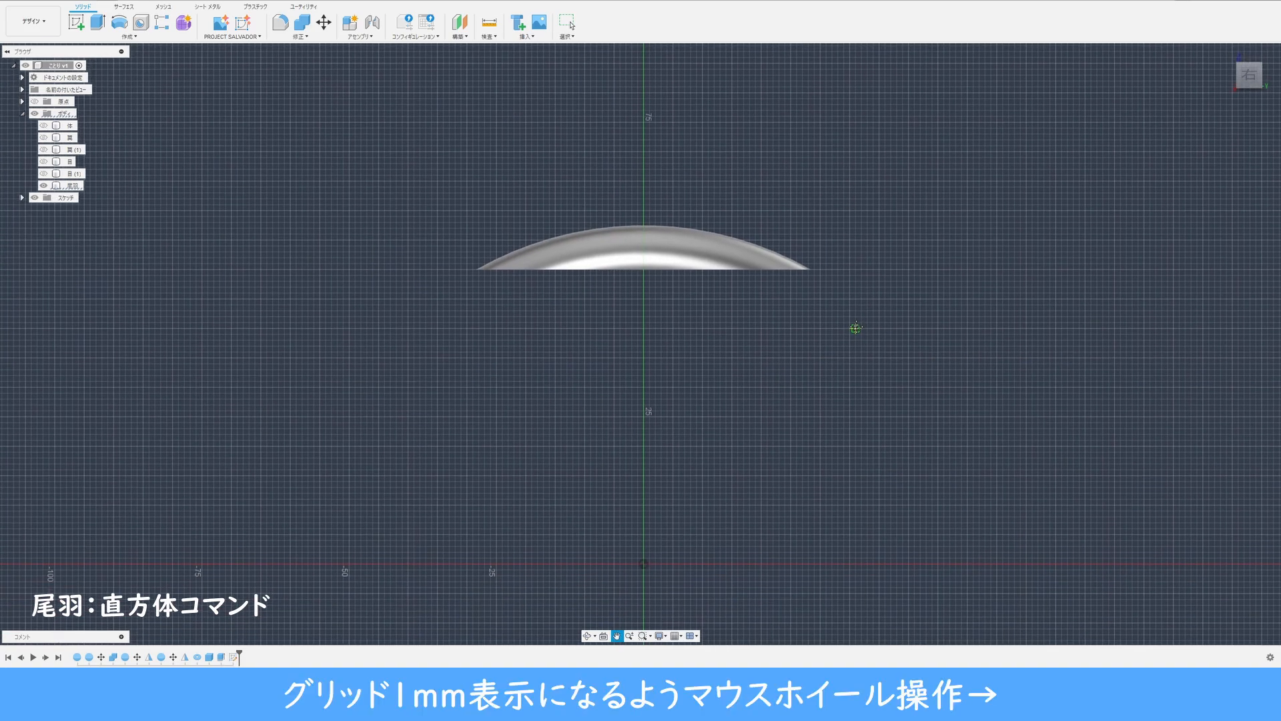
pyautogui.scroll(2, 639, 305)
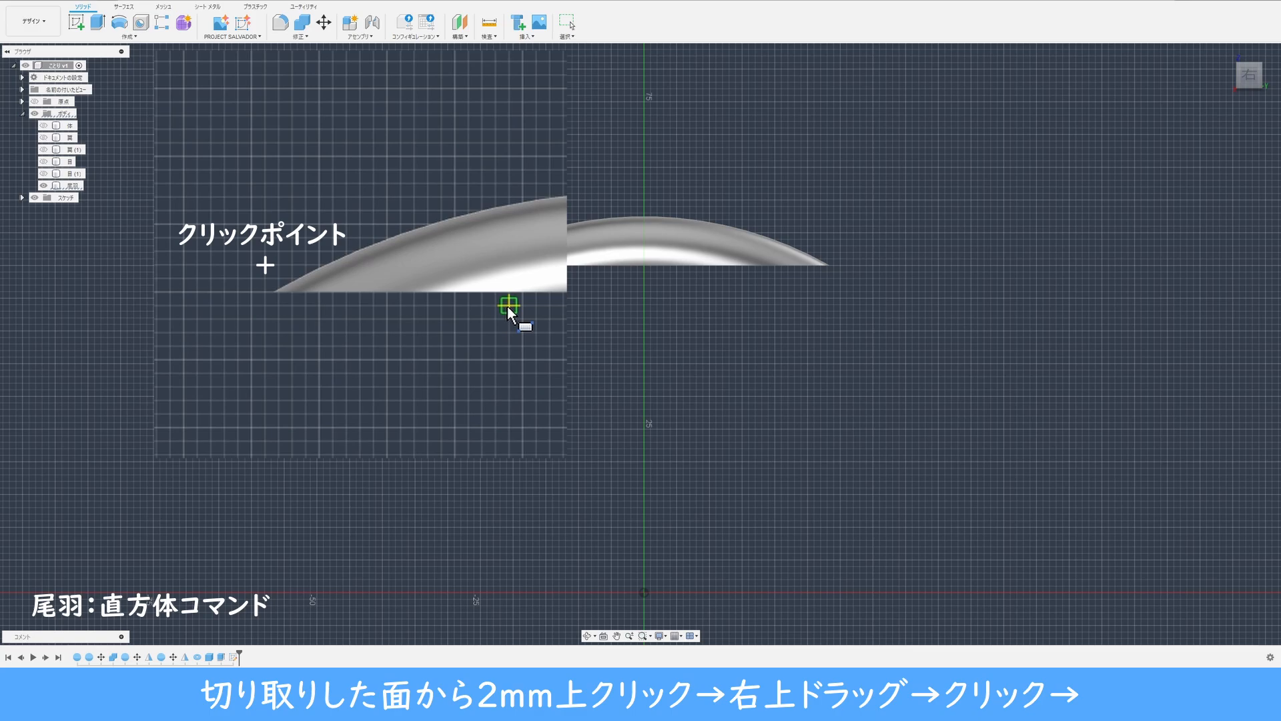
pyautogui.click(453, 252)
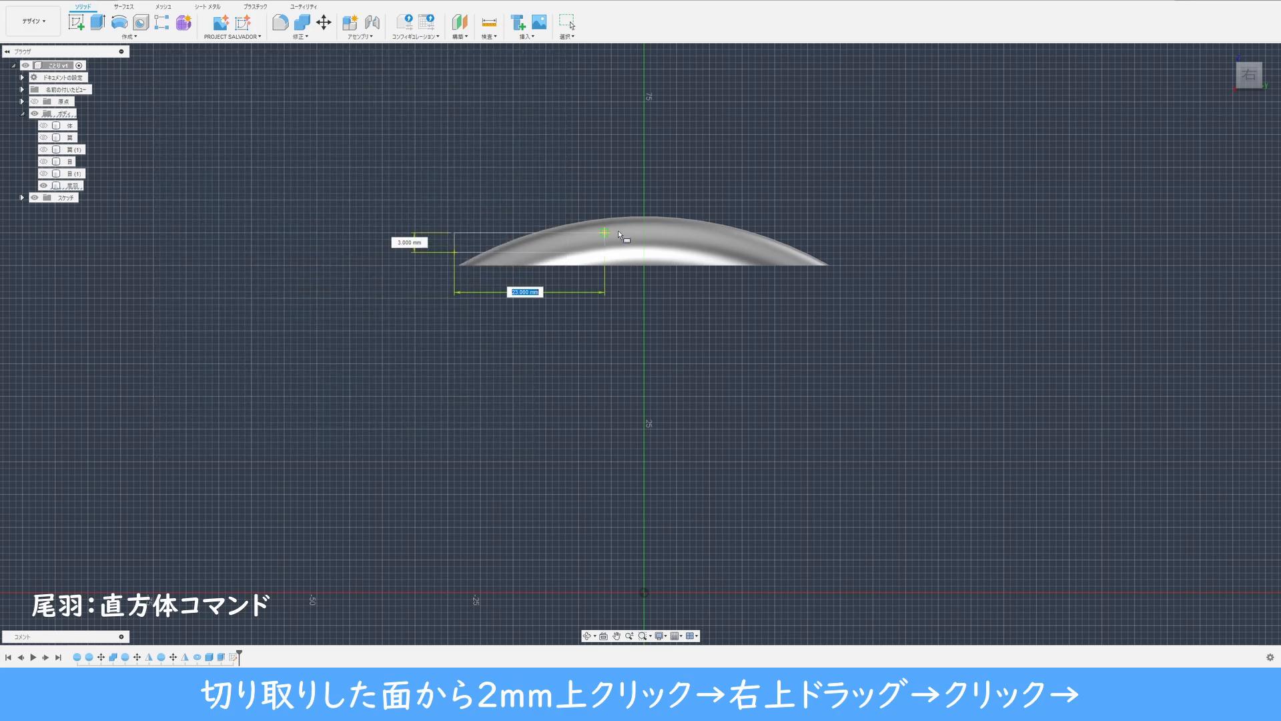
pyautogui.click(835, 200)
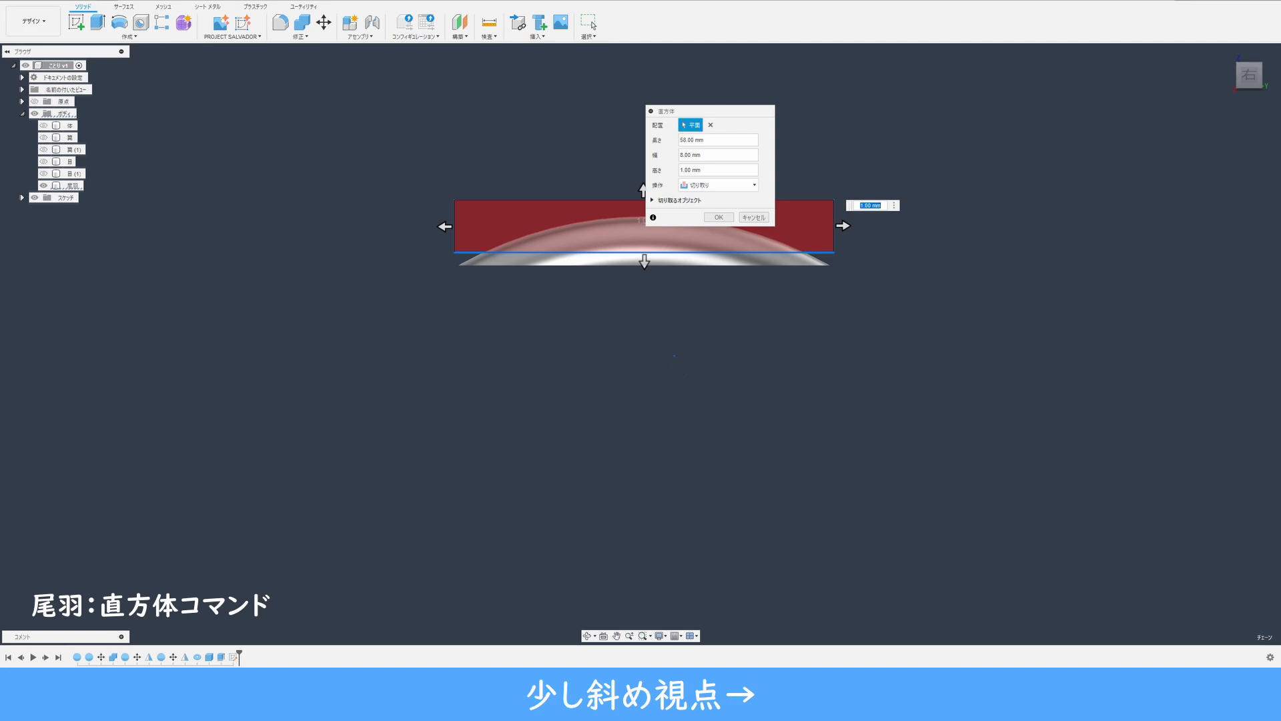
pyautogui.keyDown('shift'); pyautogui.moveTo(674, 355); pyautogui.dragTo(643, 383, button='middle'); pyautogui.keyUp('shift')
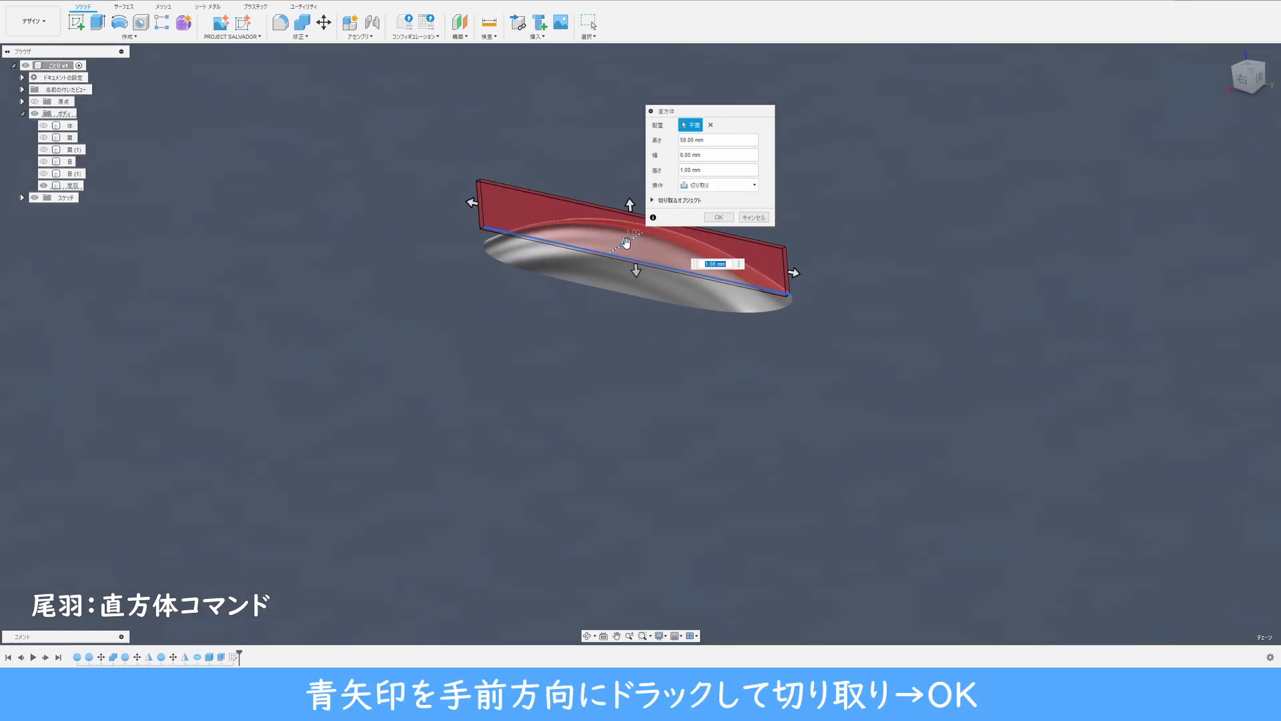
pyautogui.moveTo(626, 242); pyautogui.dragTo(583, 268)
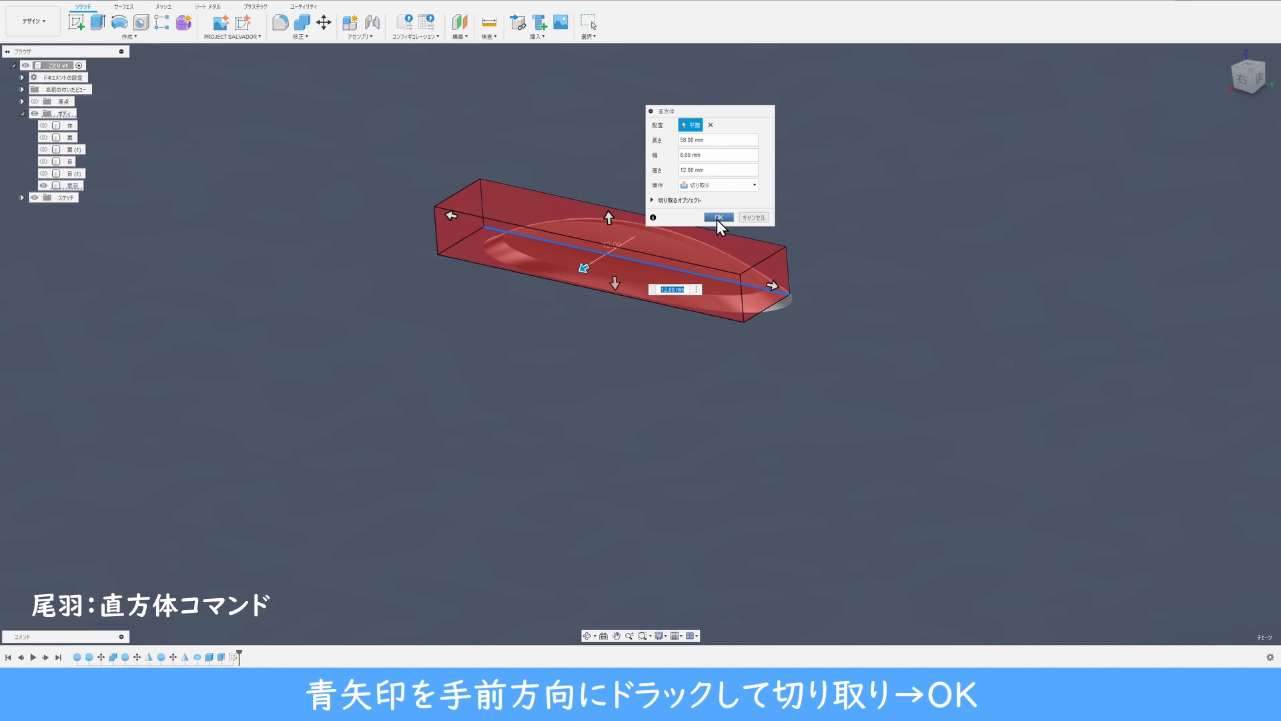
pyautogui.click(718, 217)
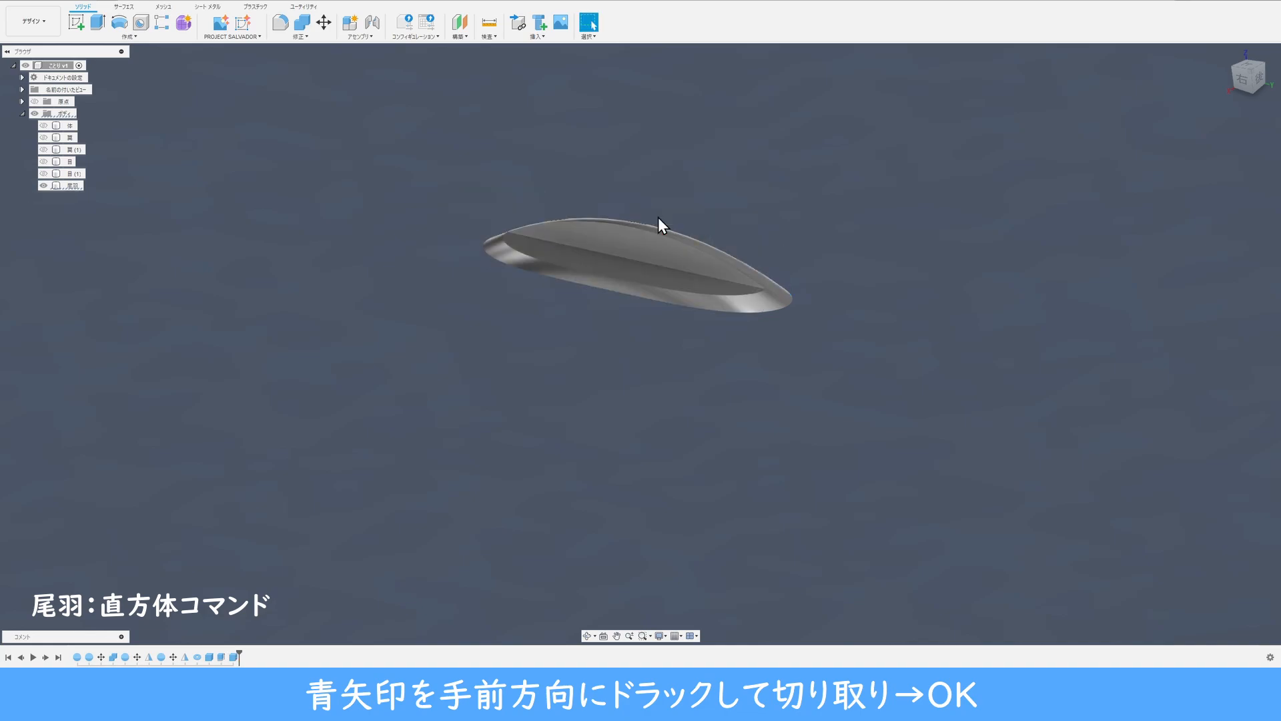
# Extrude the upright arc-shaped cut face of the 尾羽 by -10 mm as a cut, removing the remaining upper part.
pyautogui.click(98, 24)
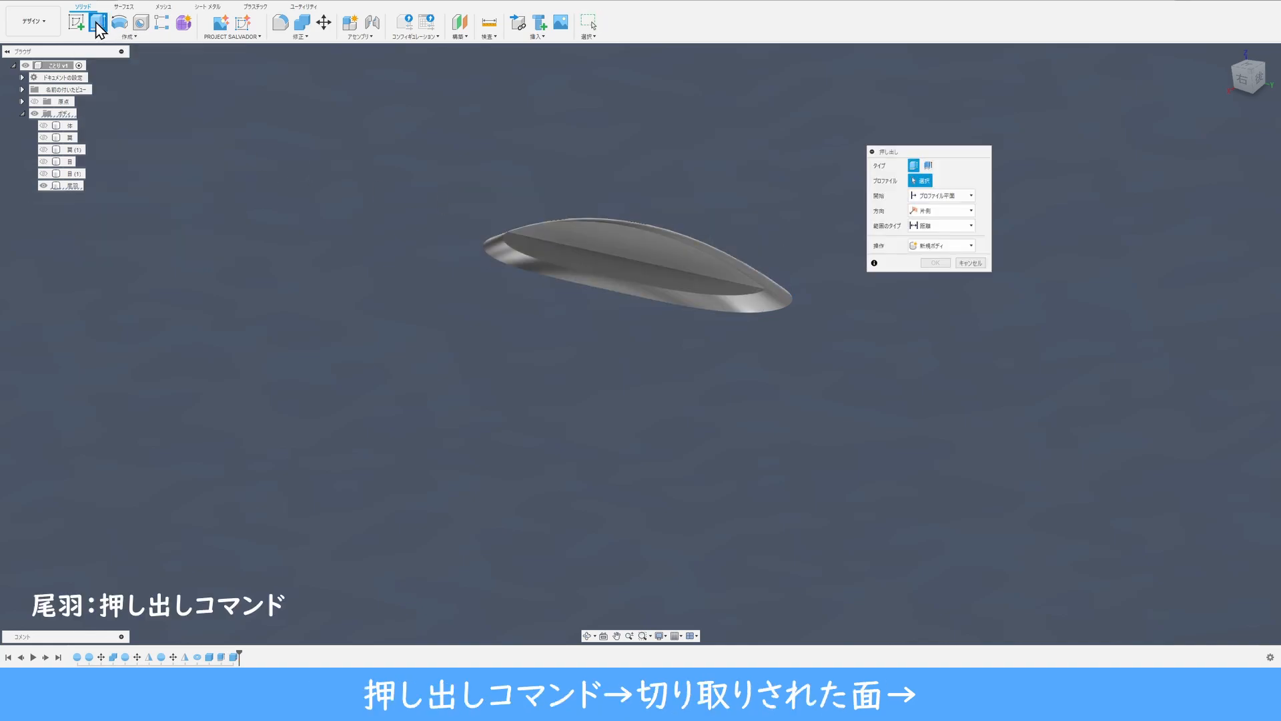
pyautogui.click(620, 239)
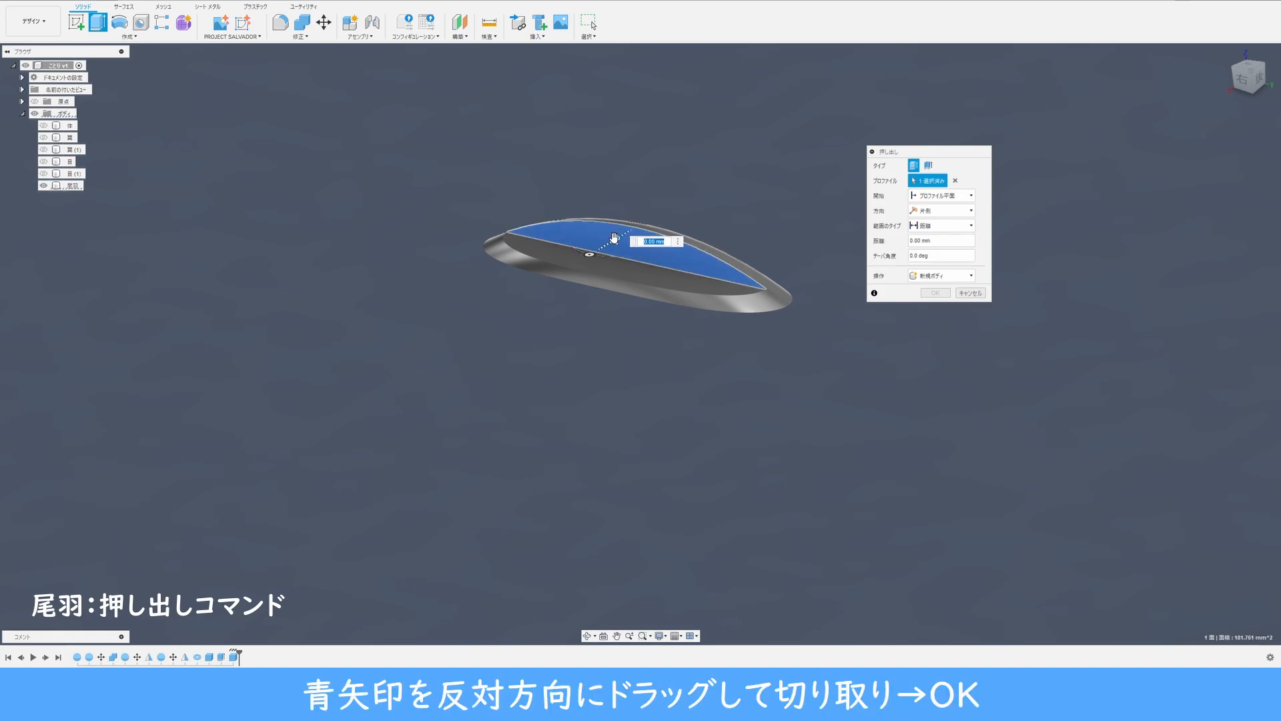
pyautogui.moveTo(614, 239); pyautogui.dragTo(654, 218)
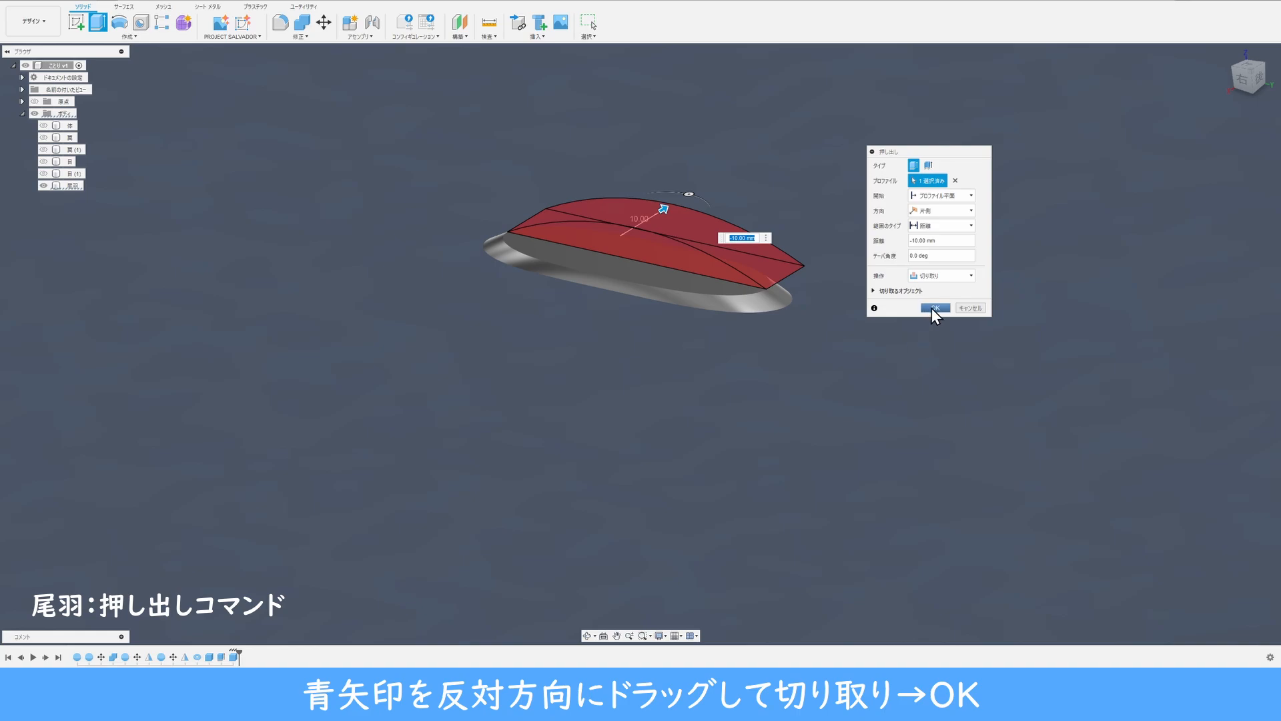
pyautogui.click(934, 308)
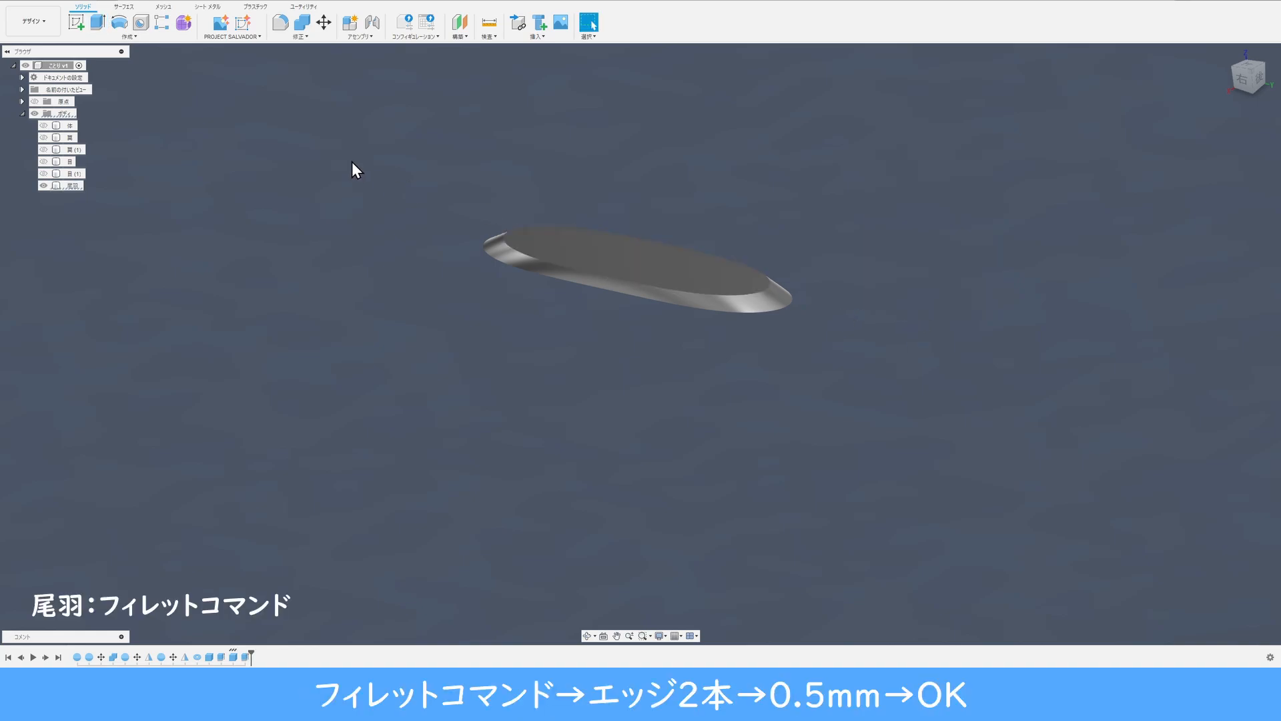
# Fillet the upper and lower edge loops of the 尾羽 with a 0.5 mm radius.
pyautogui.click(281, 26)
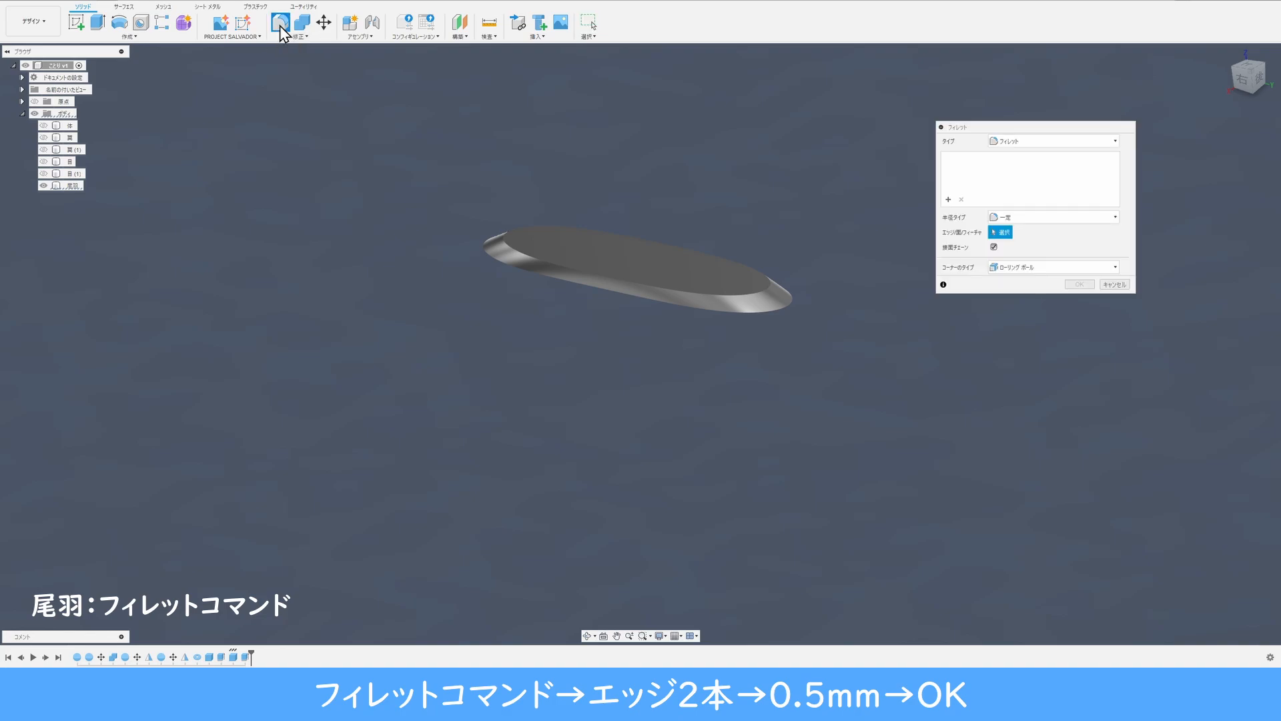
pyautogui.click(511, 247)
pyautogui.click(489, 259)
pyautogui.click(490, 259)
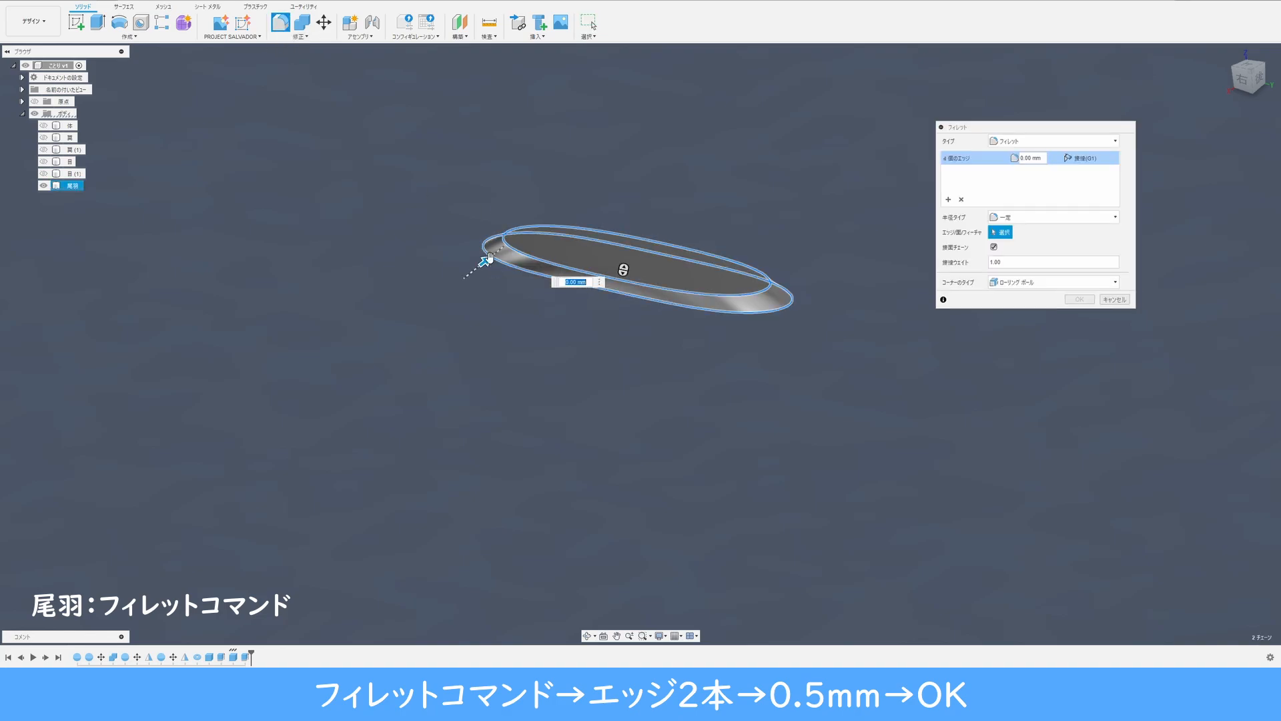
pyautogui.write('0.5')
pyautogui.press('Return')
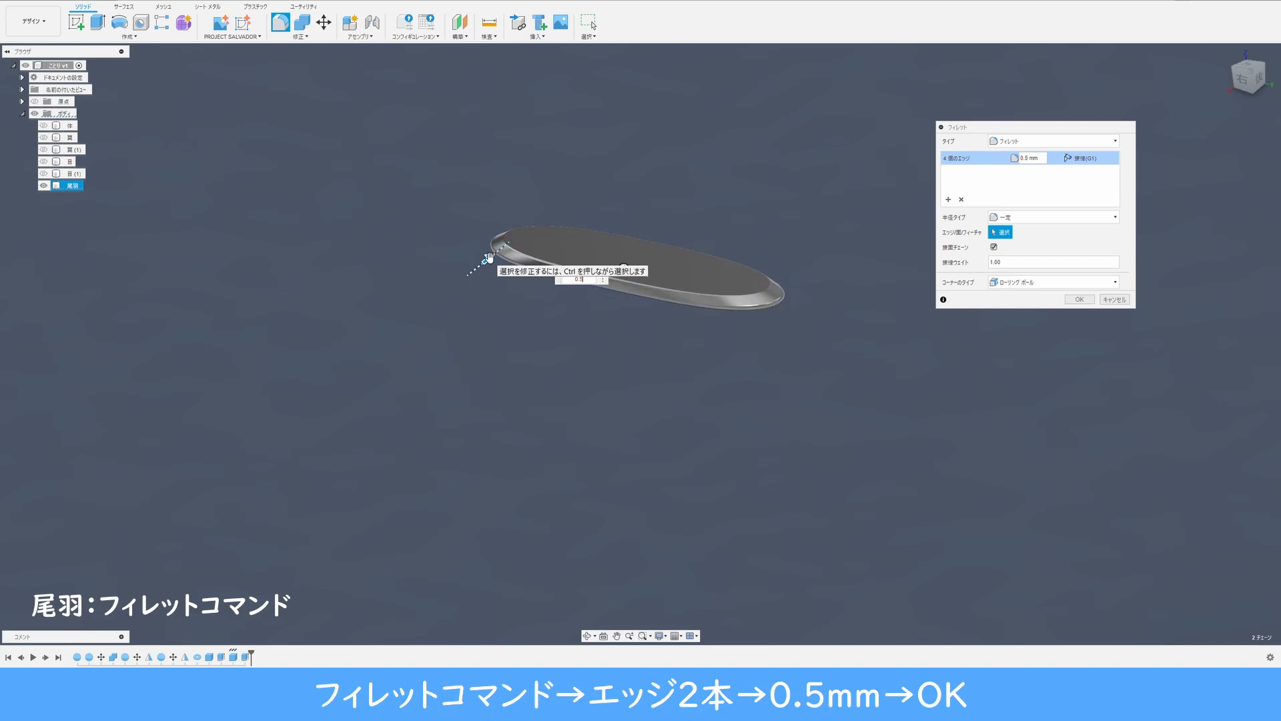
pyautogui.click(1078, 300)
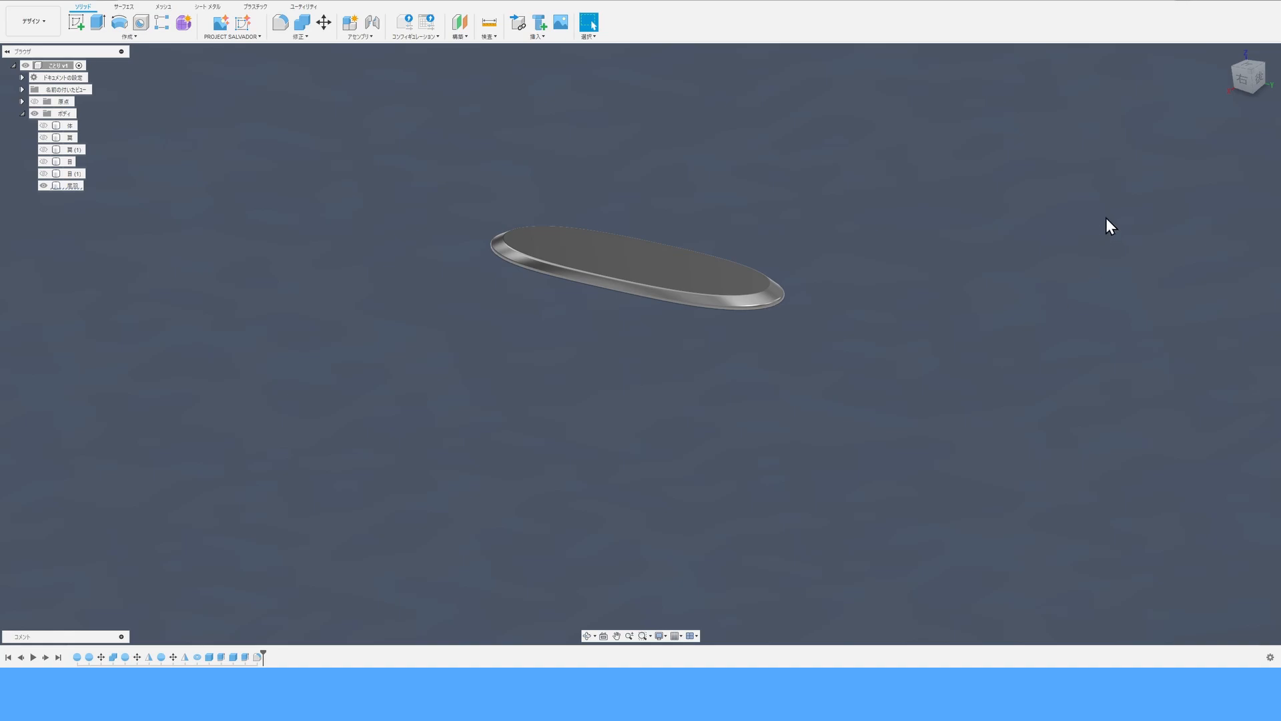
# Create a torus as a new body on the YZ plane, centred at the origin, with 5 mm inner diameter and 3.2 mm torus diameter.
pyautogui.click(1242, 81)
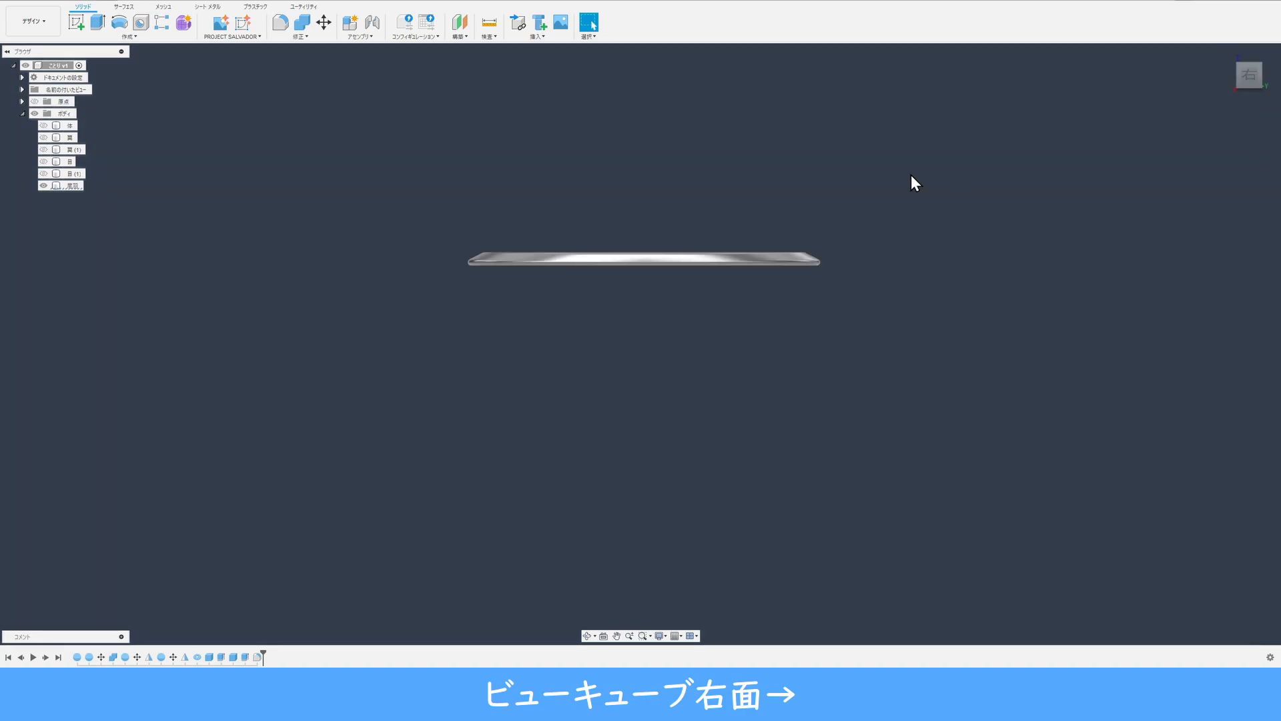
pyautogui.click(127, 37)
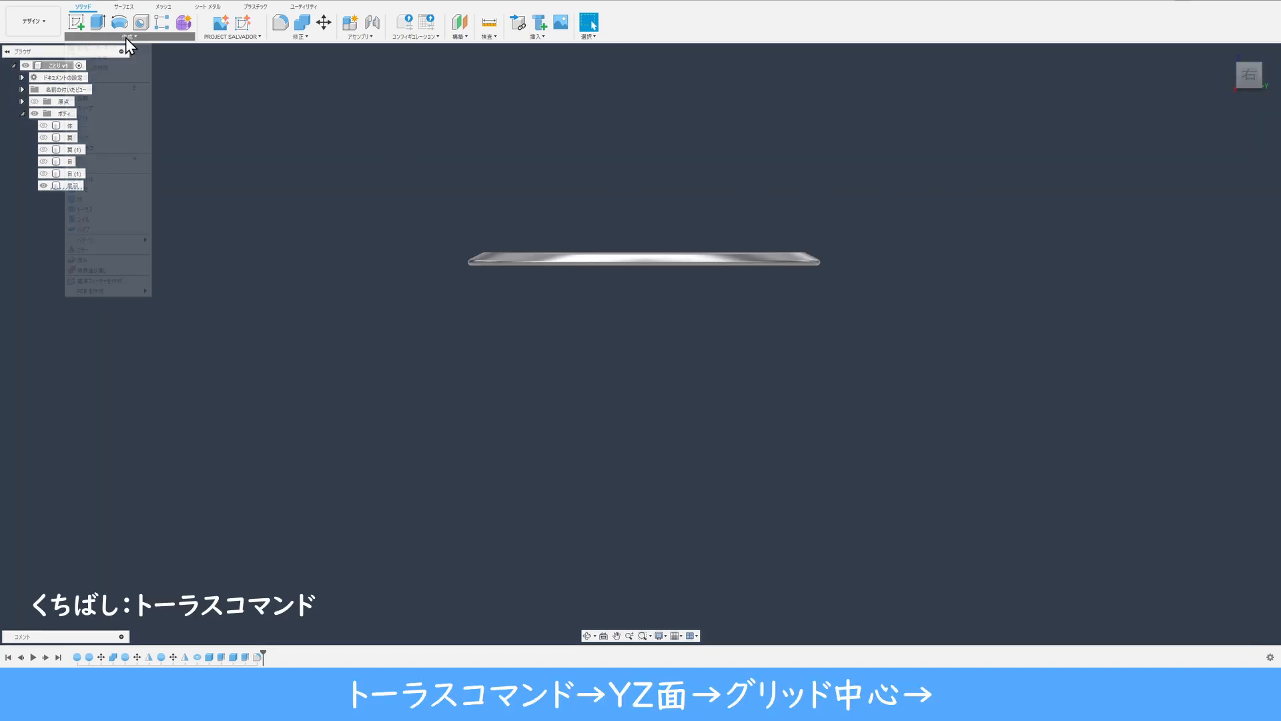
pyautogui.click(114, 211)
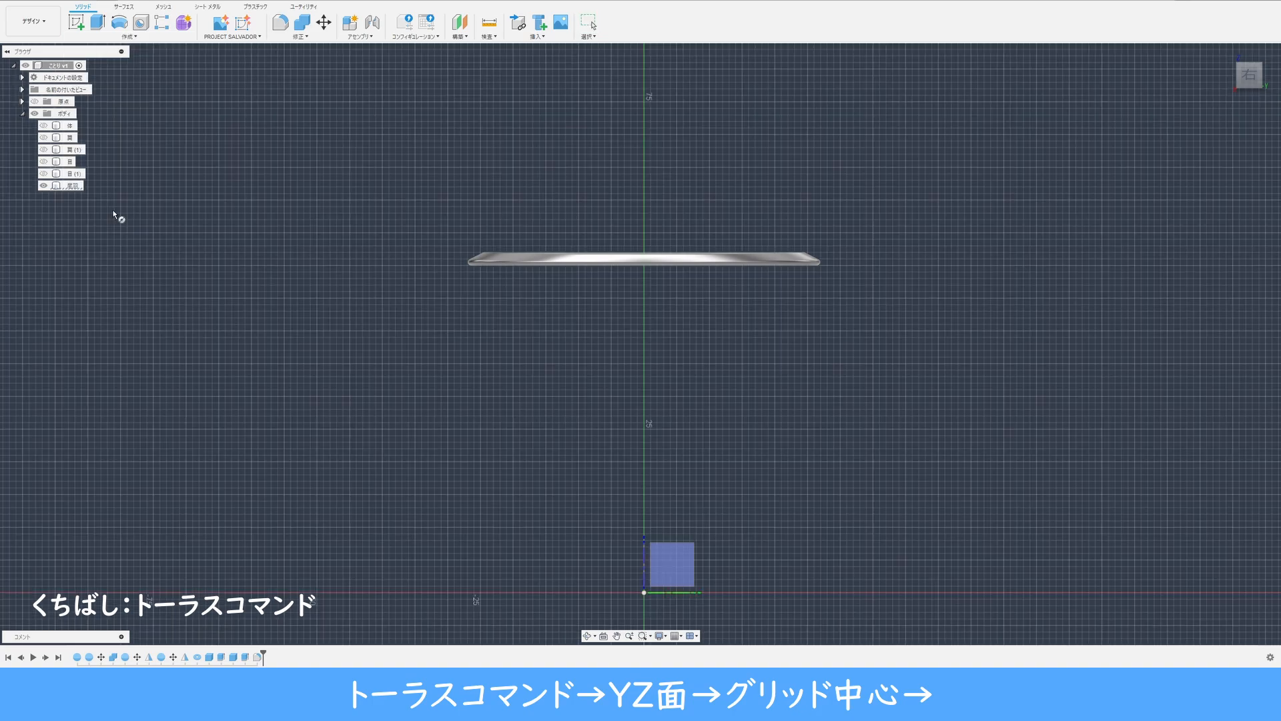
pyautogui.click(668, 566)
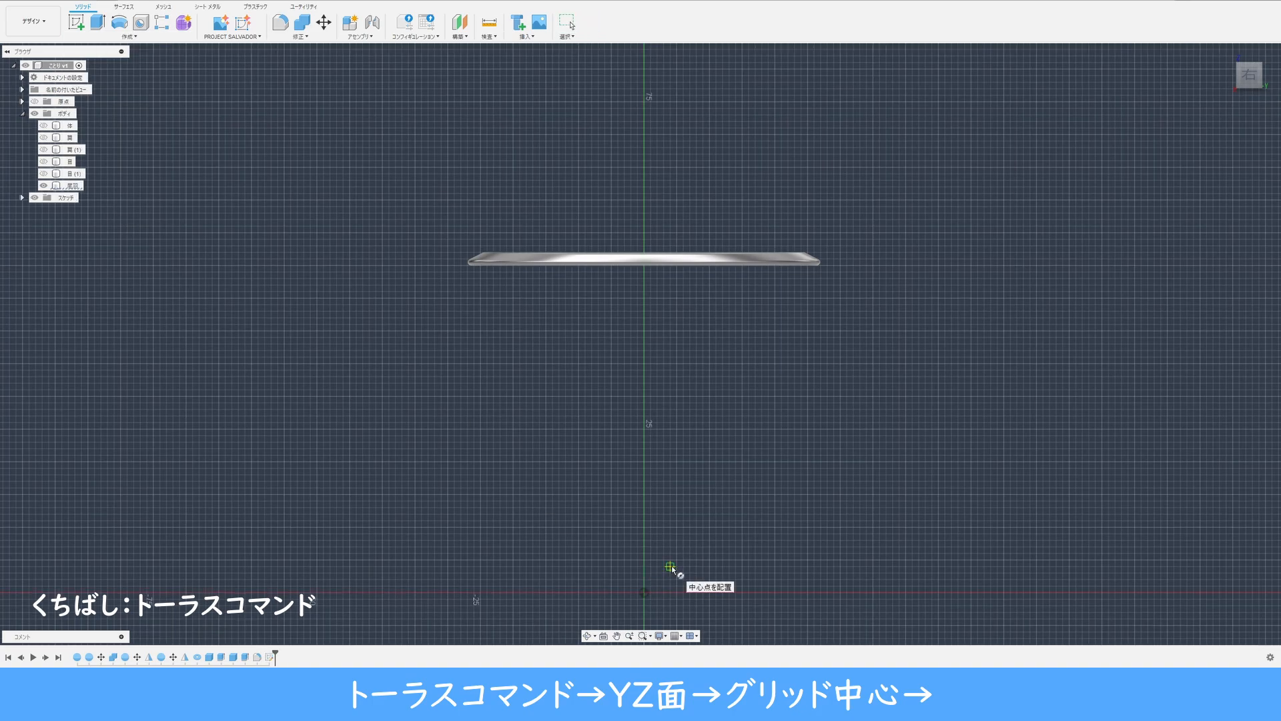
pyautogui.click(646, 426)
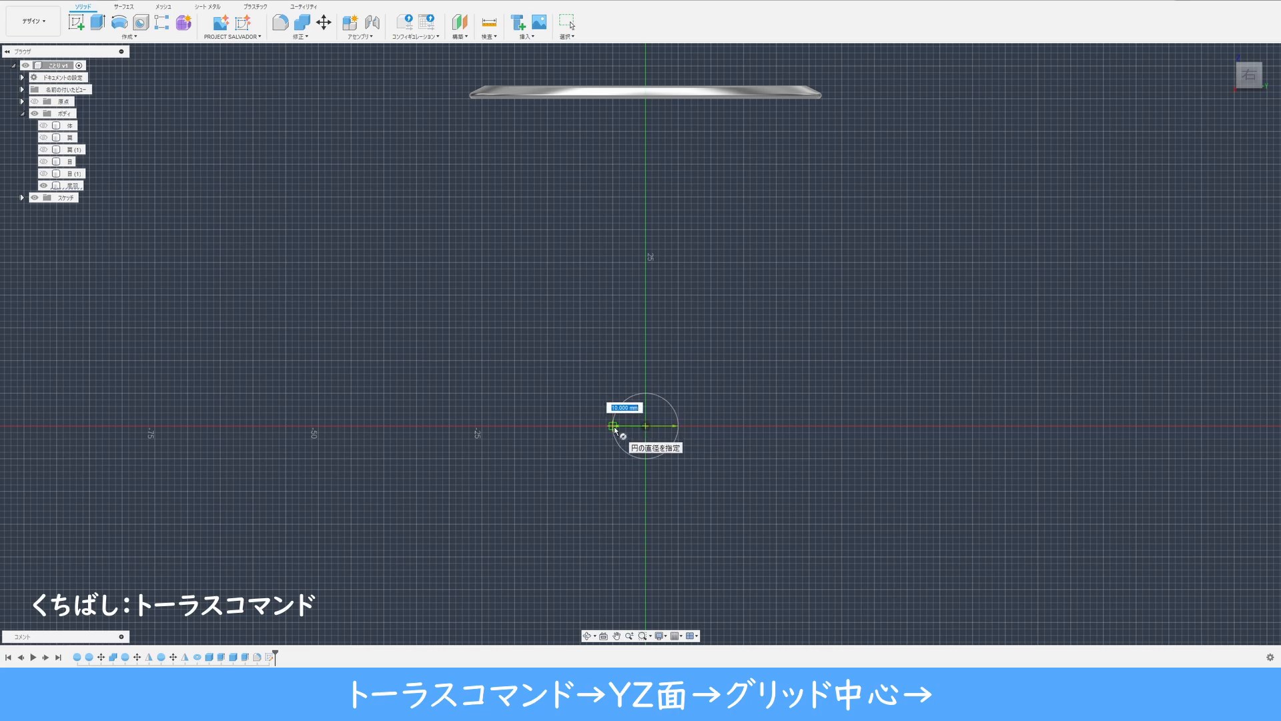
pyautogui.scroll(10, 614, 429)
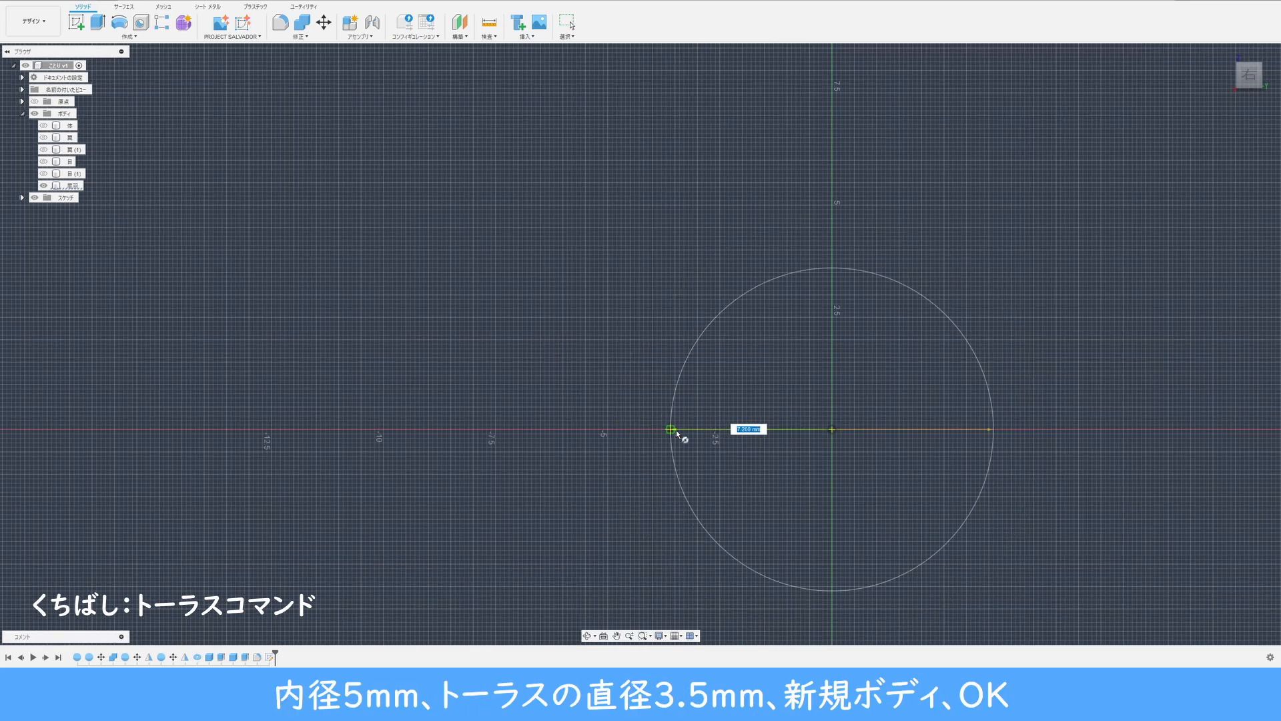
pyautogui.click(719, 432)
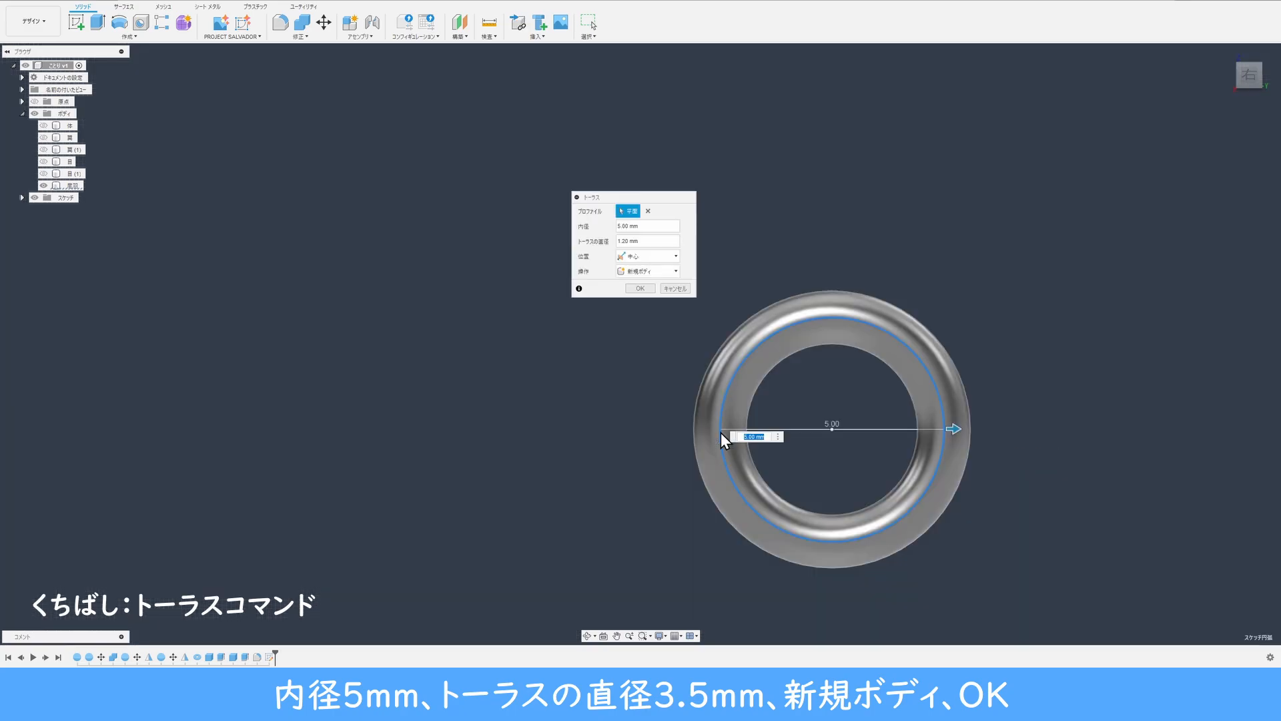
pyautogui.click(623, 240)
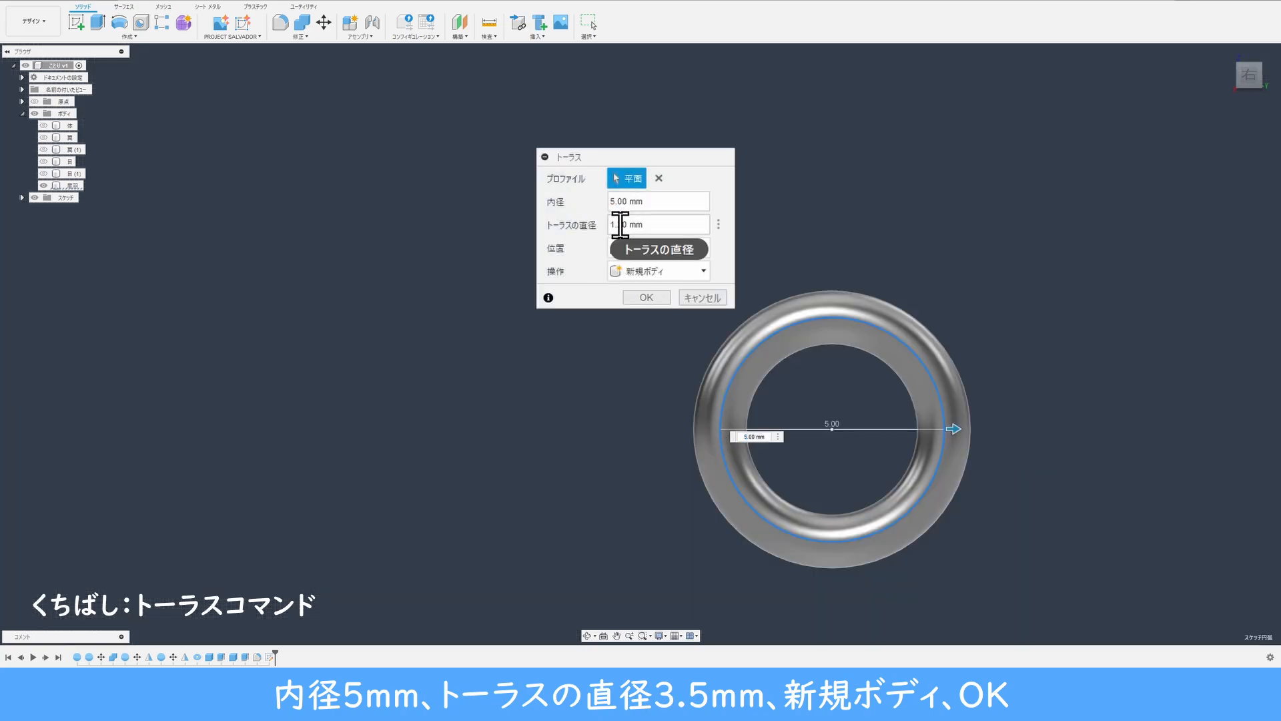
pyautogui.press('BackSpace')
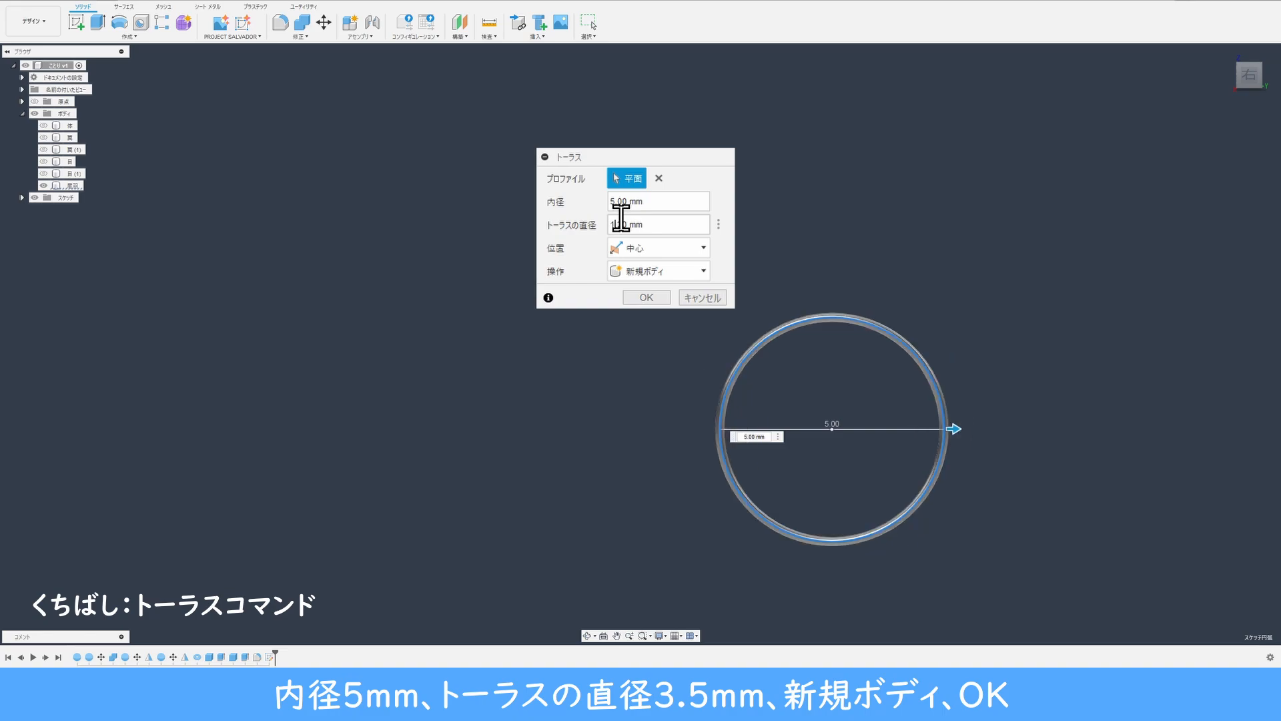
pyautogui.write('3.5')
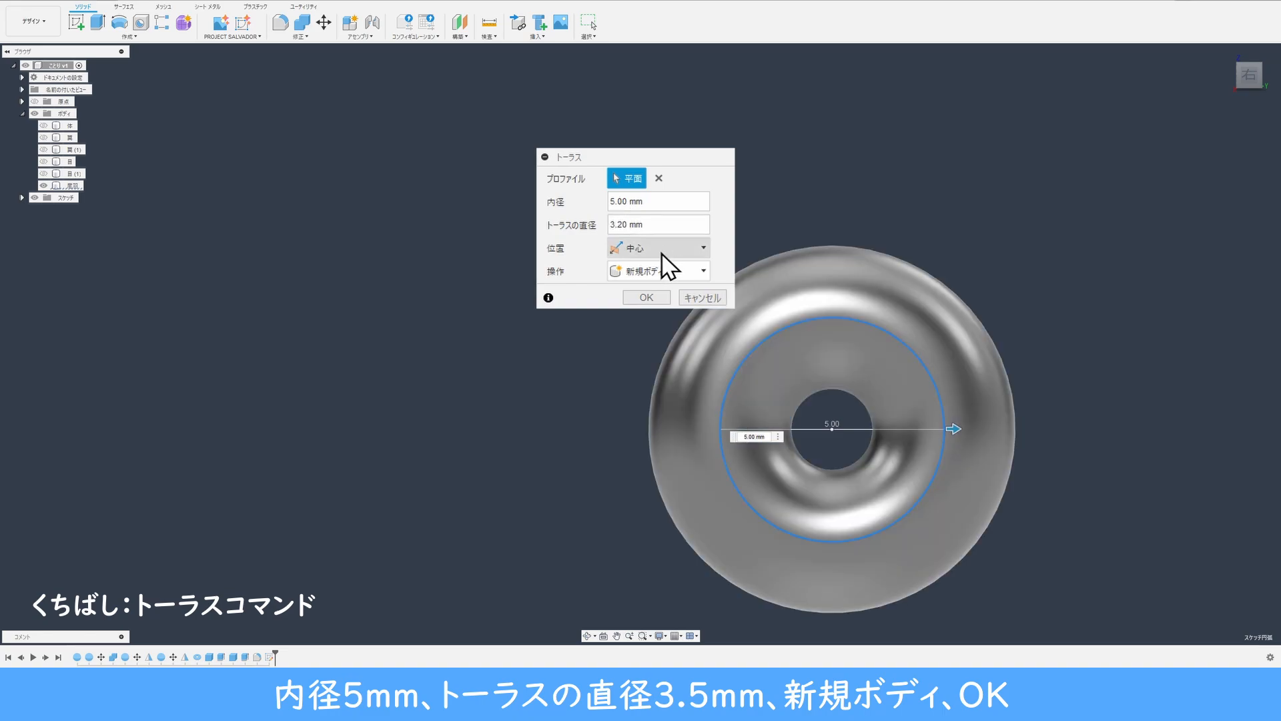
pyautogui.click(646, 297)
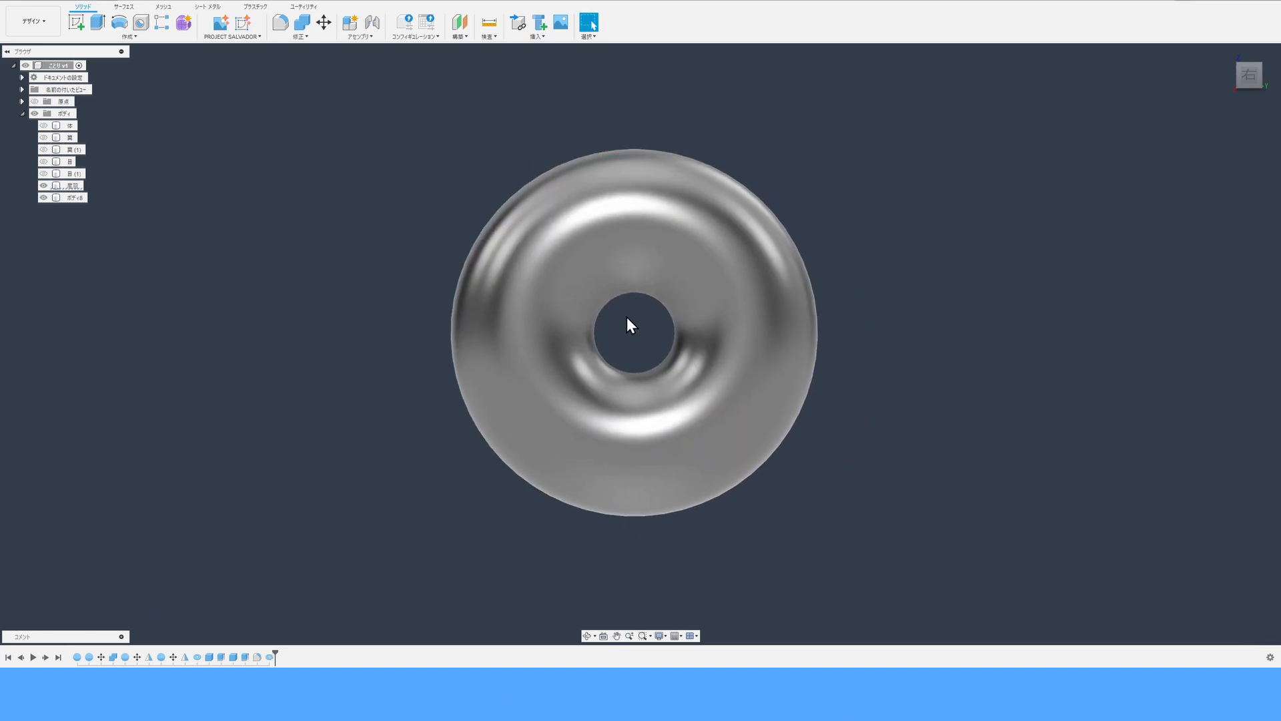
# Rename the new torus body as くちばし.
pyautogui.click(81, 197)
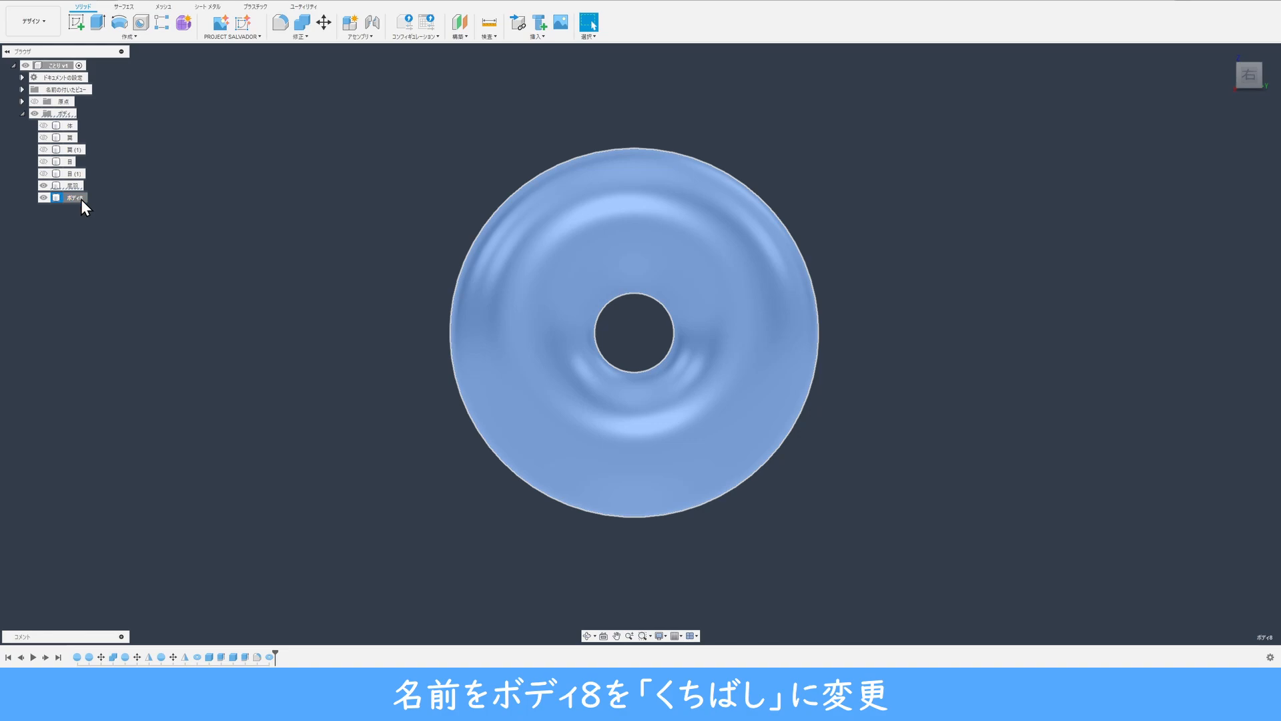
pyautogui.doubleClick(80, 198)
pyautogui.write('く')
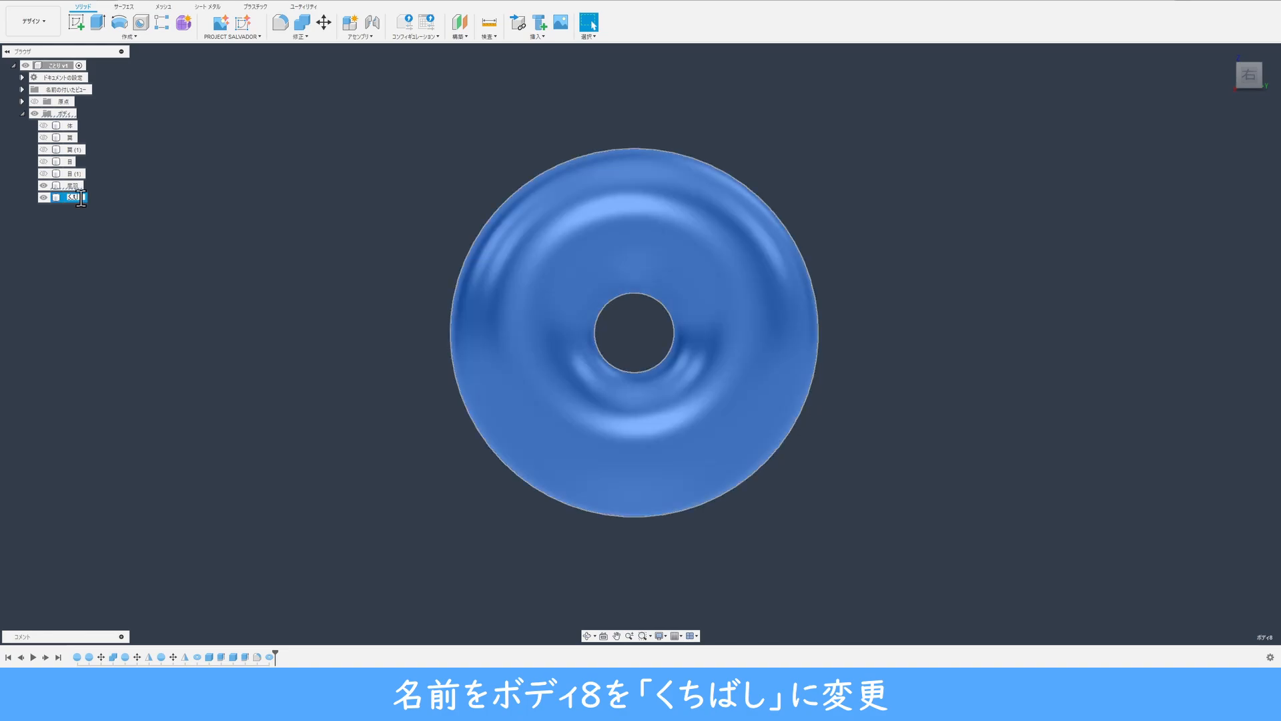
pyautogui.write('ちばし')
pyautogui.press('Return')
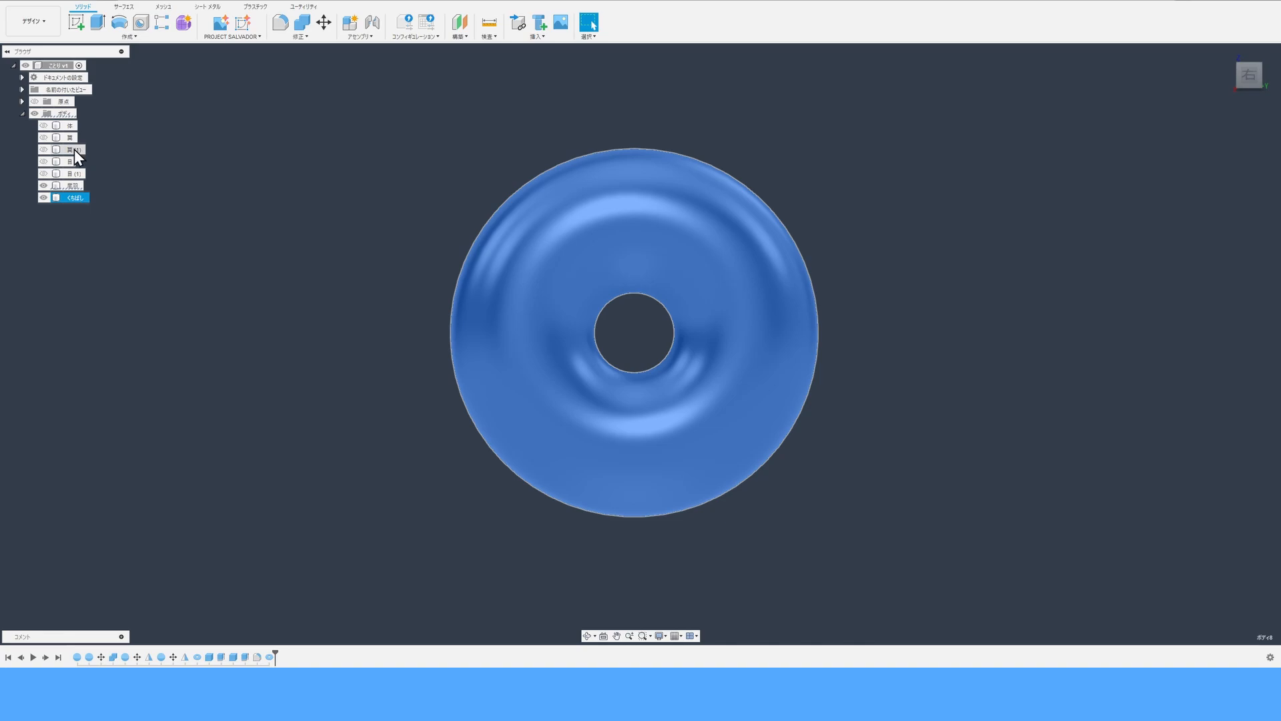
# Cut the くちばし torus with a 10.5 x 8 x 2.1 mm box on the YZ plane, starting its corner at Y -5 mm, Z 3 mm.
pyautogui.click(123, 40)
pyautogui.click(126, 179)
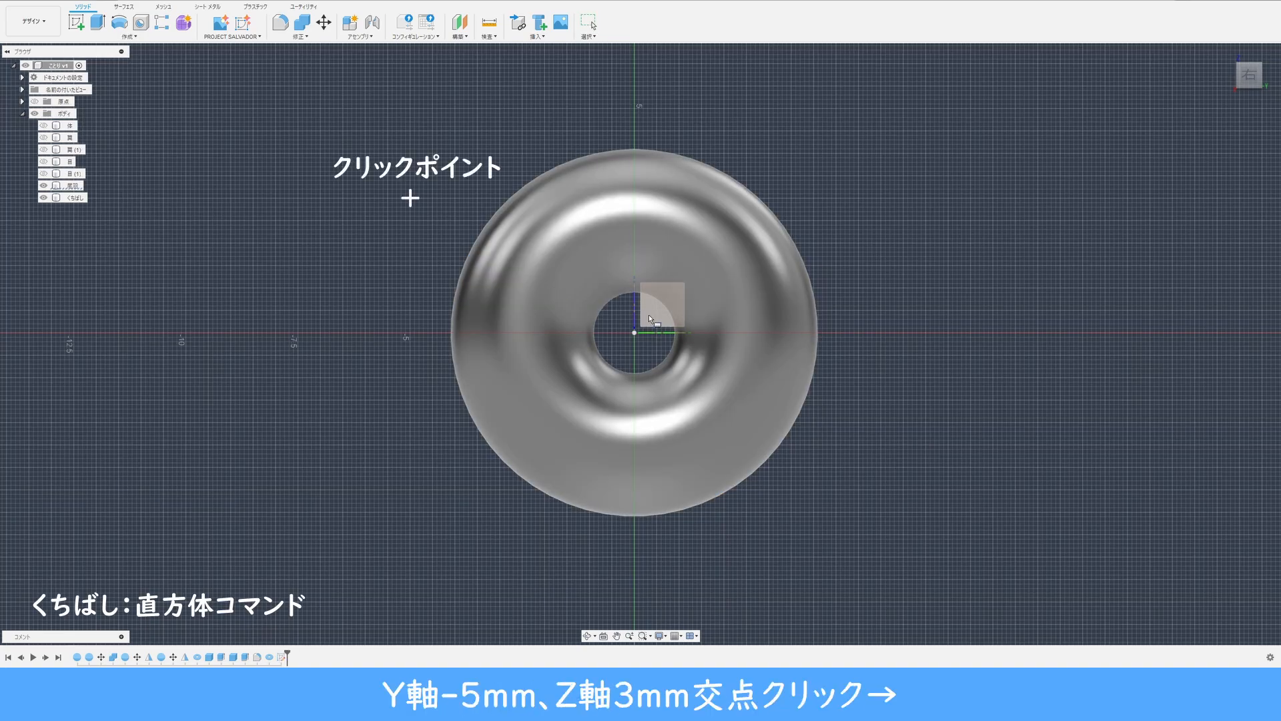
pyautogui.click(648, 314)
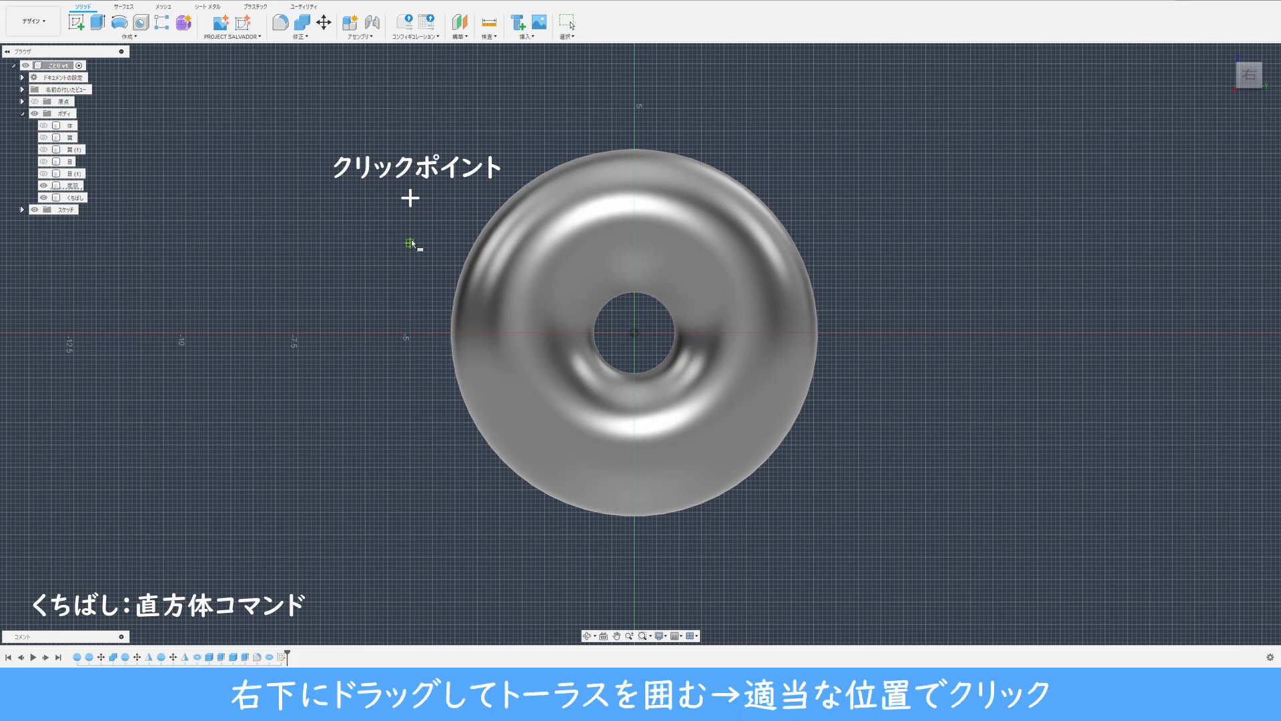
pyautogui.click(410, 199)
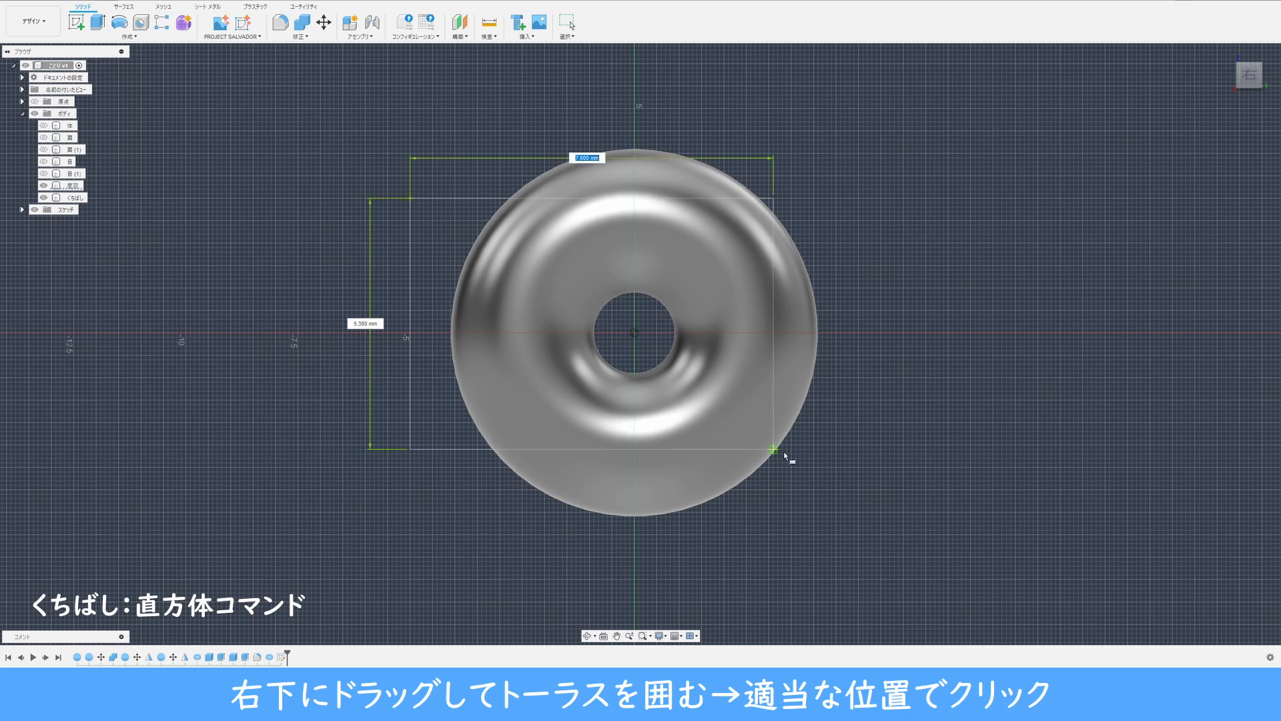
pyautogui.click(886, 558)
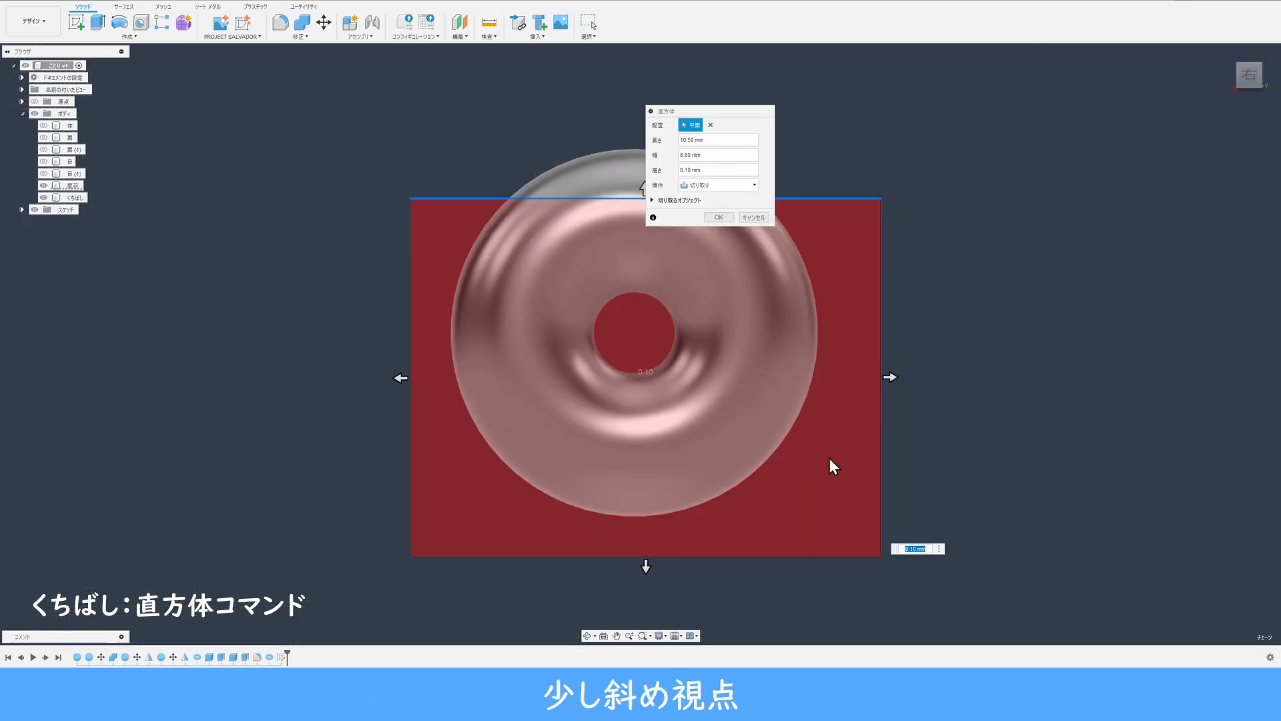
pyautogui.keyDown('shift'); pyautogui.moveTo(830, 457); pyautogui.dragTo(780, 474, button='middle'); pyautogui.keyUp('shift')
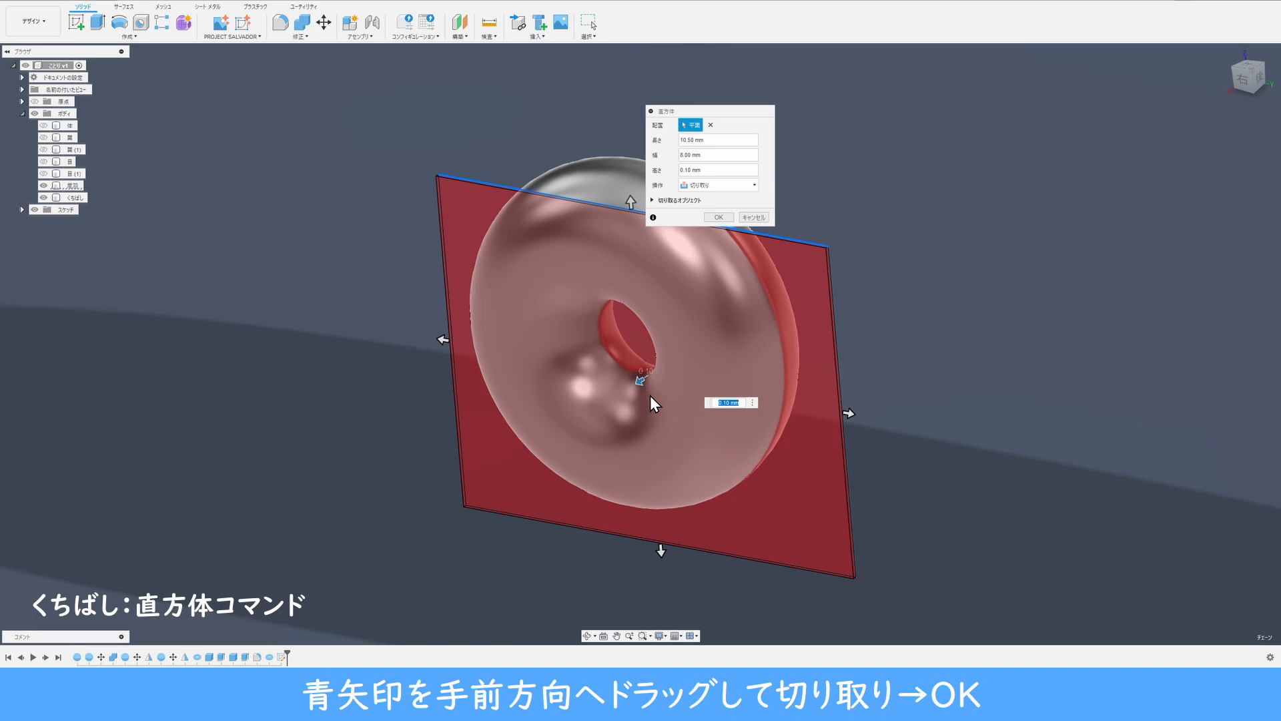
pyautogui.moveTo(639, 381); pyautogui.dragTo(589, 413)
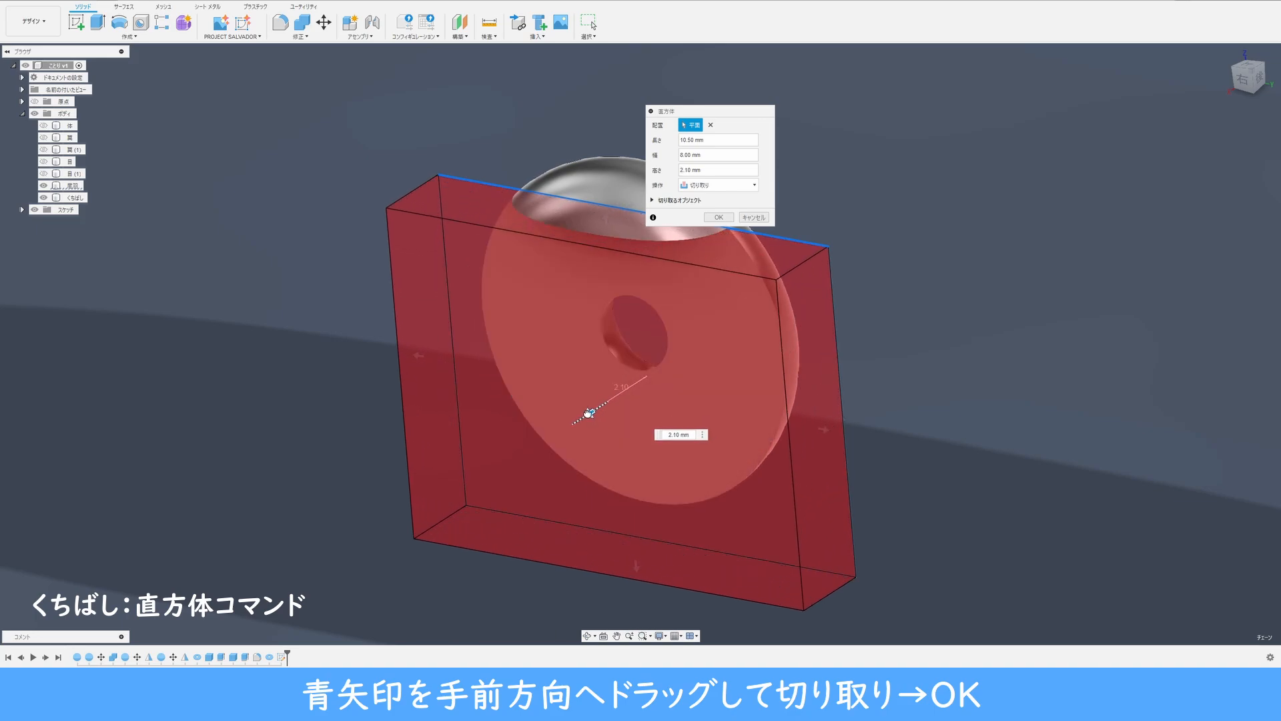
pyautogui.click(717, 218)
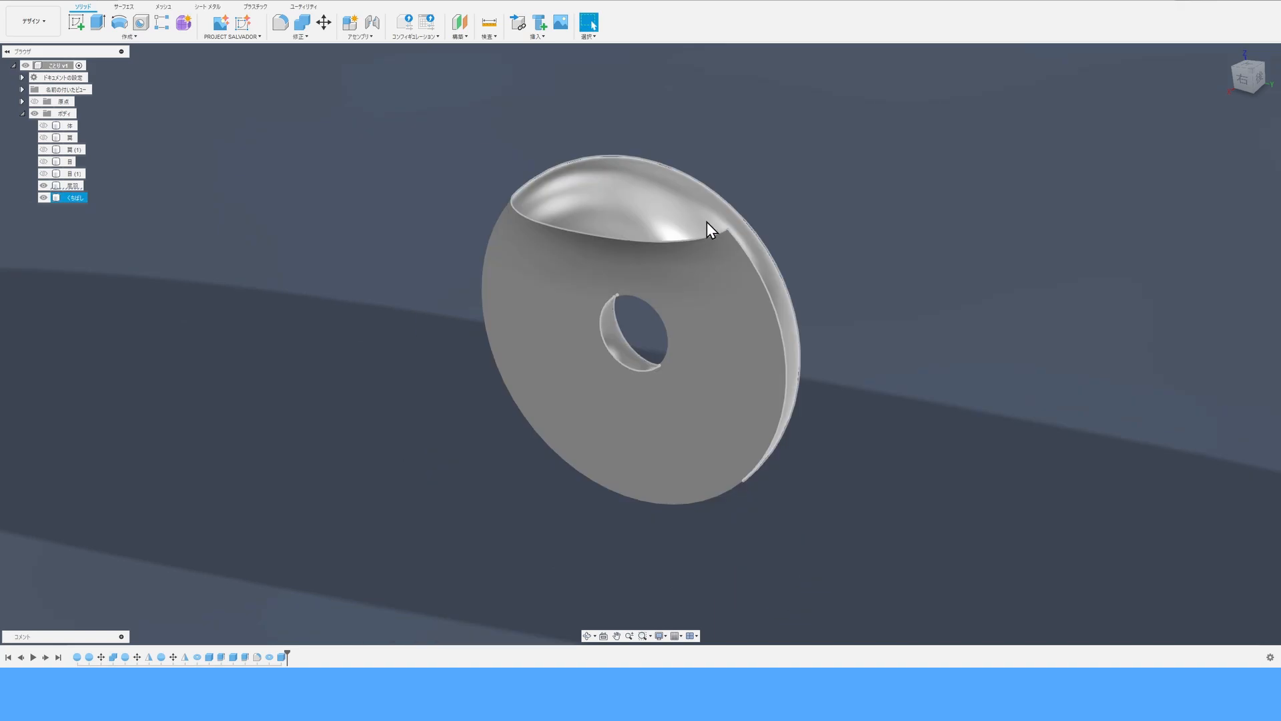
# Extrude the flat cut face of the くちばし by -1.9 mm as a cut, leaving only the upper arc segment.
pyautogui.click(96, 25)
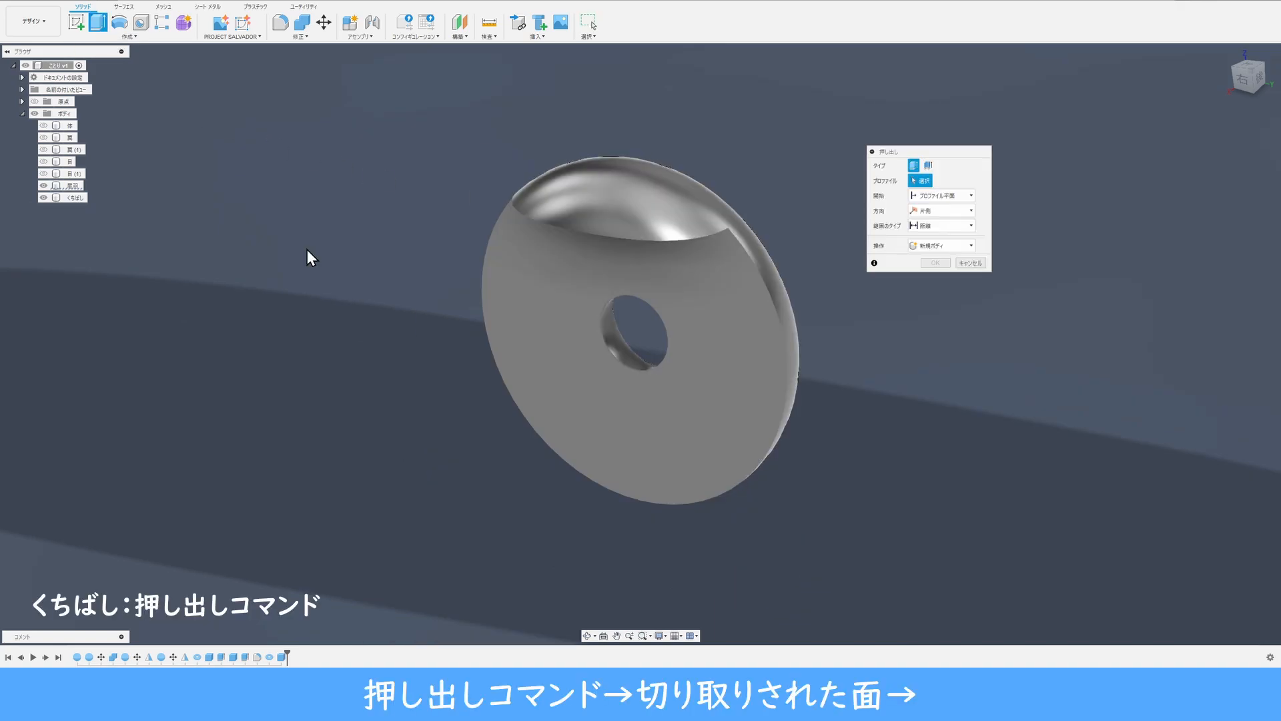
pyautogui.click(600, 382)
pyautogui.moveTo(593, 386); pyautogui.dragTo(638, 352)
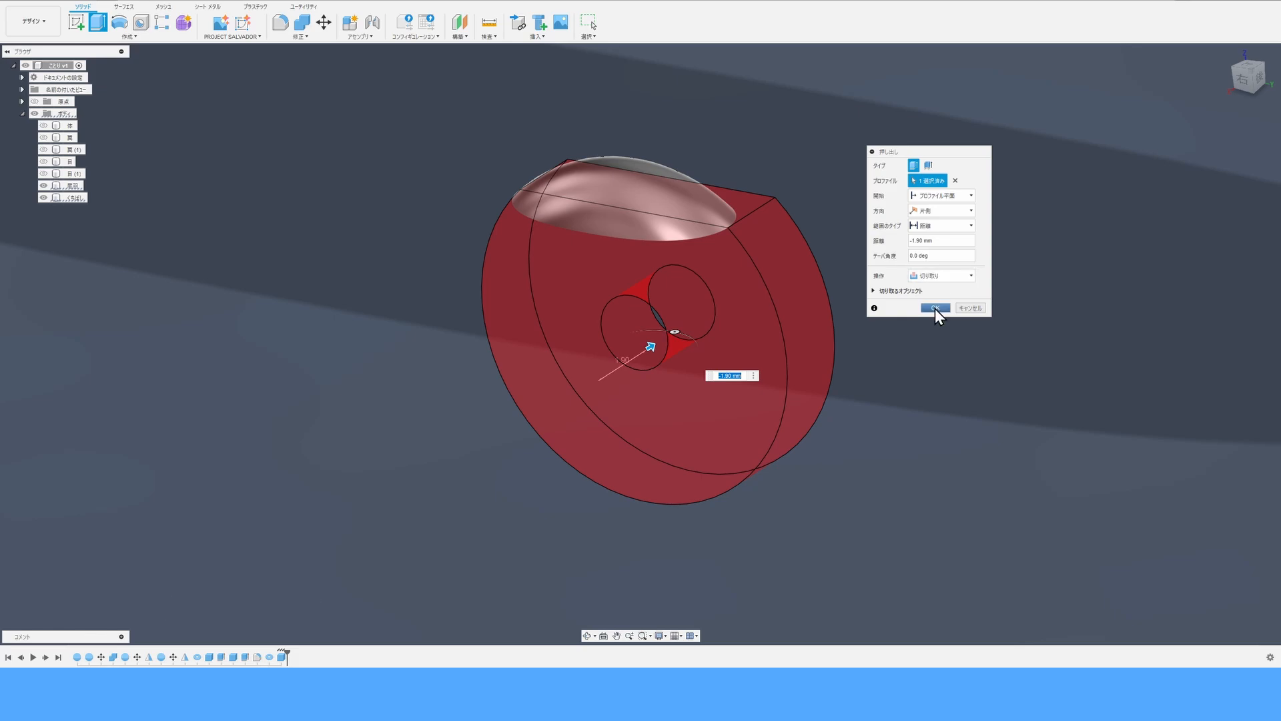
pyautogui.click(936, 308)
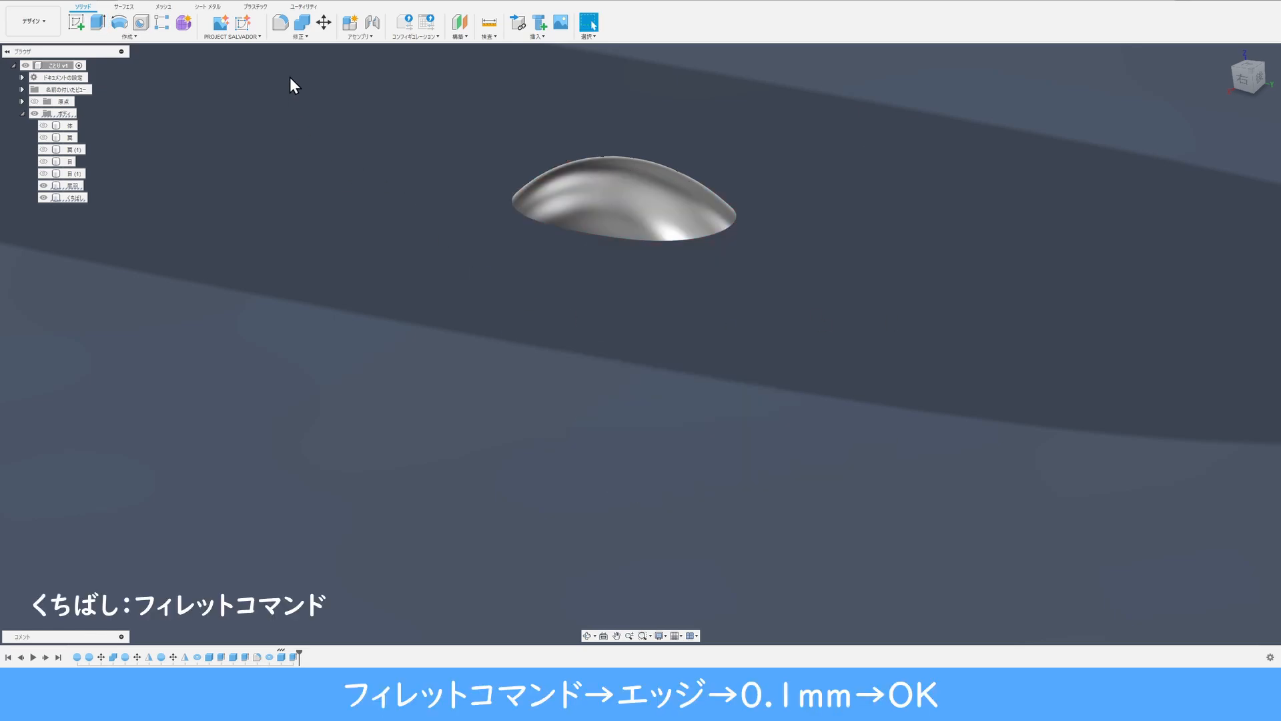
# Fillet the edge loop around the flat base of the くちばし body with a 0.1 mm radius.
pyautogui.click(281, 25)
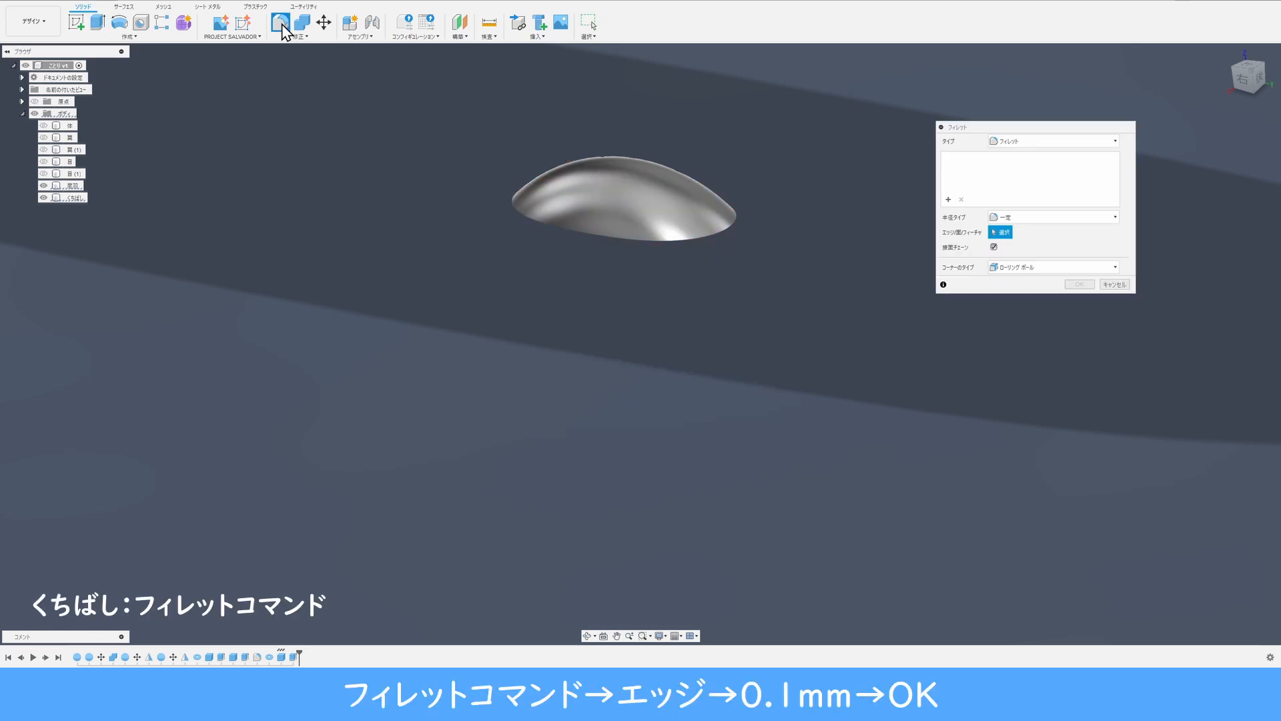
pyautogui.click(551, 227)
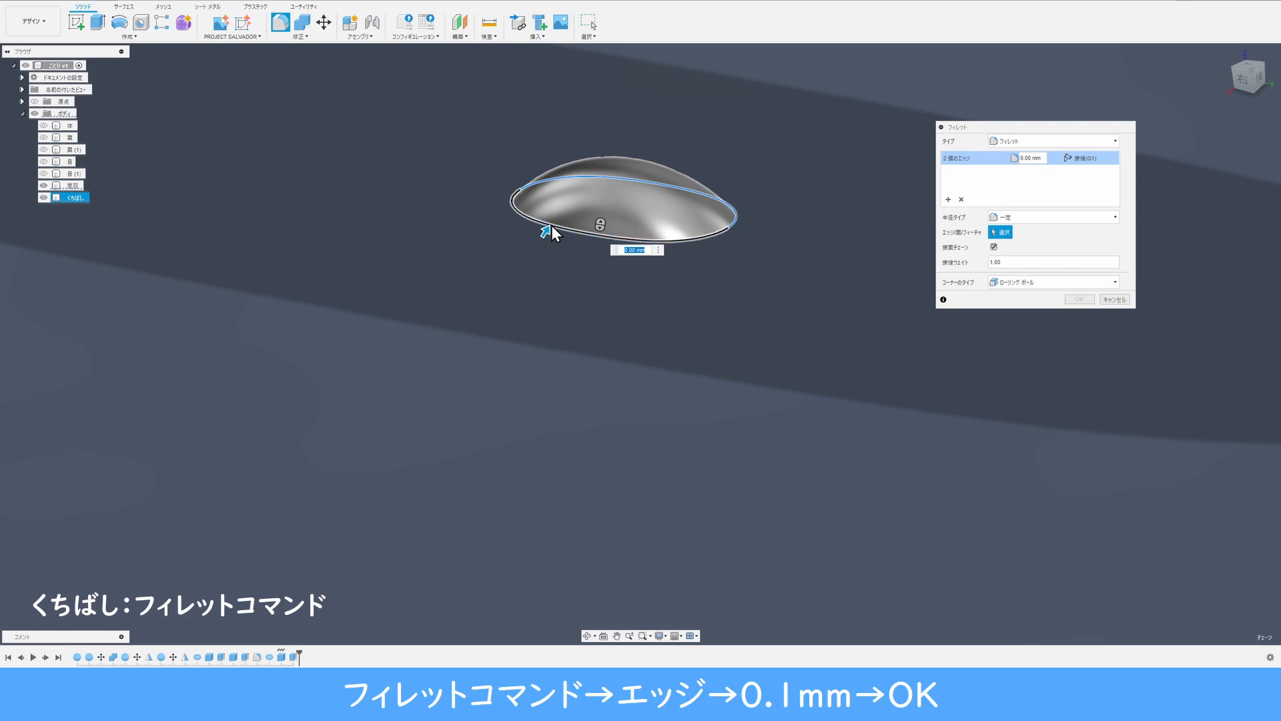
pyautogui.write('0.1')
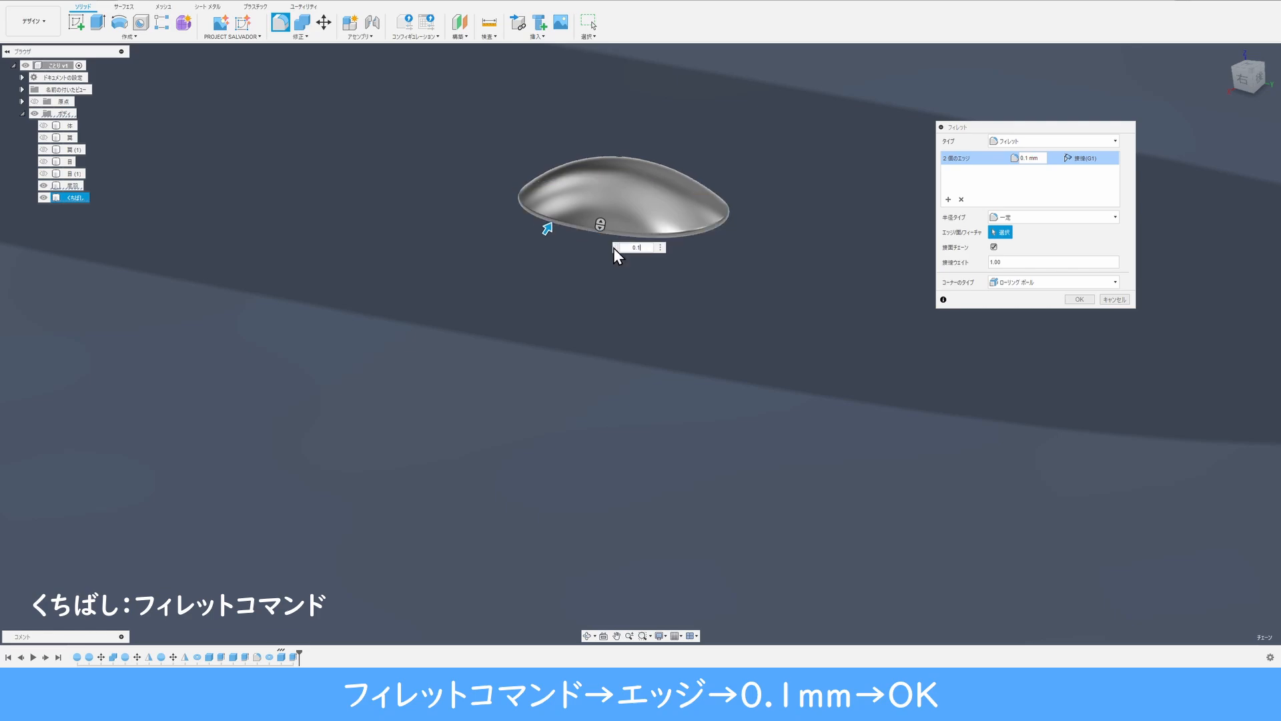
pyautogui.click(1085, 300)
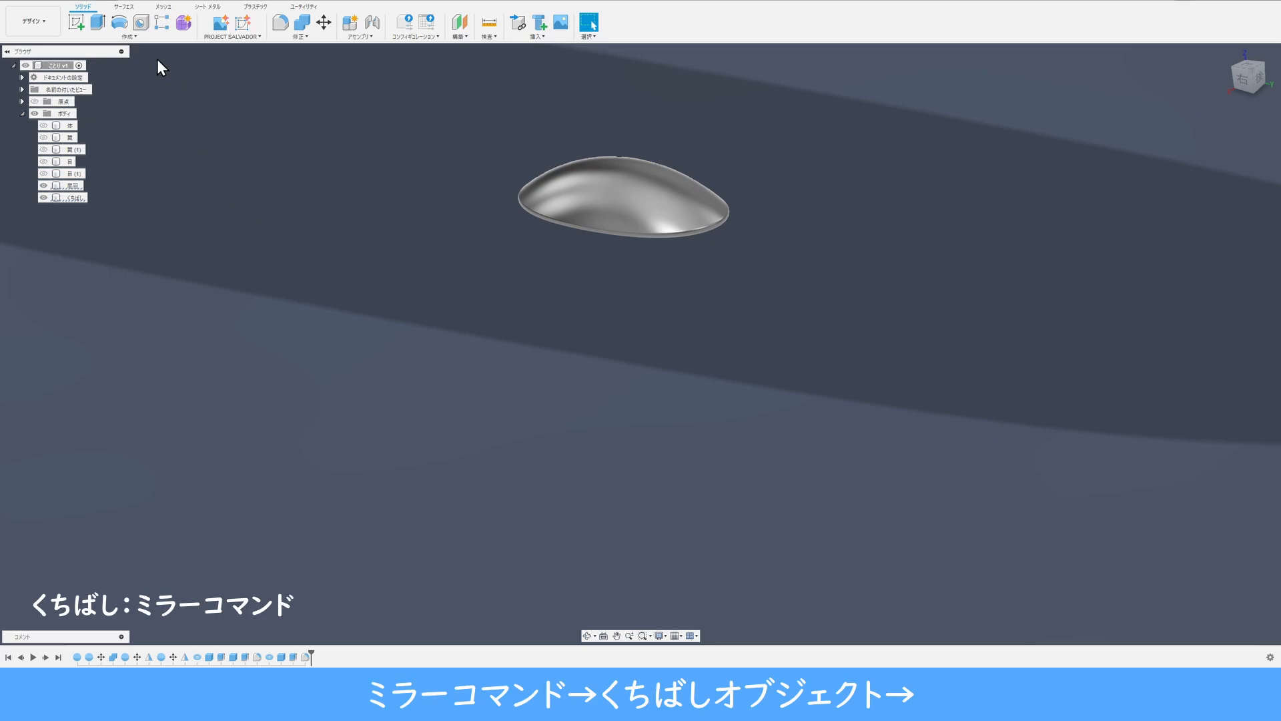
# Mirror the くちばし body across its own flat bottom face as a new body.
pyautogui.click(138, 39)
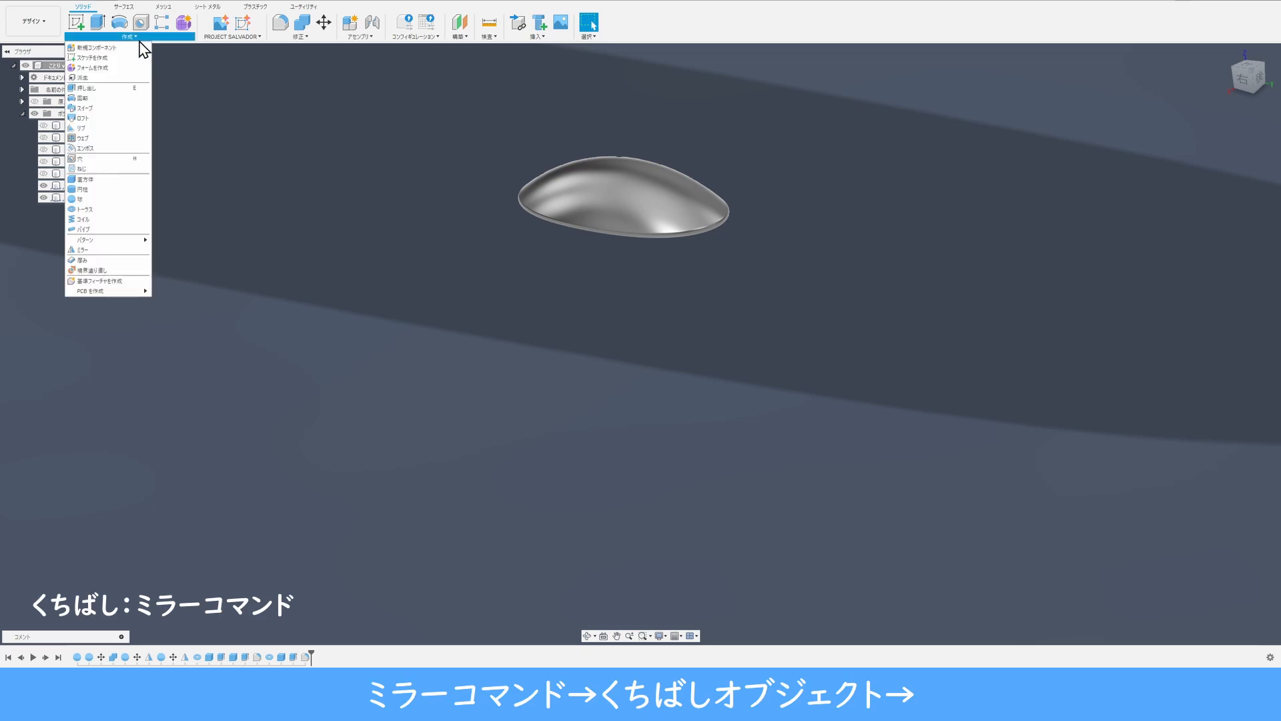
pyautogui.click(123, 249)
pyautogui.click(617, 206)
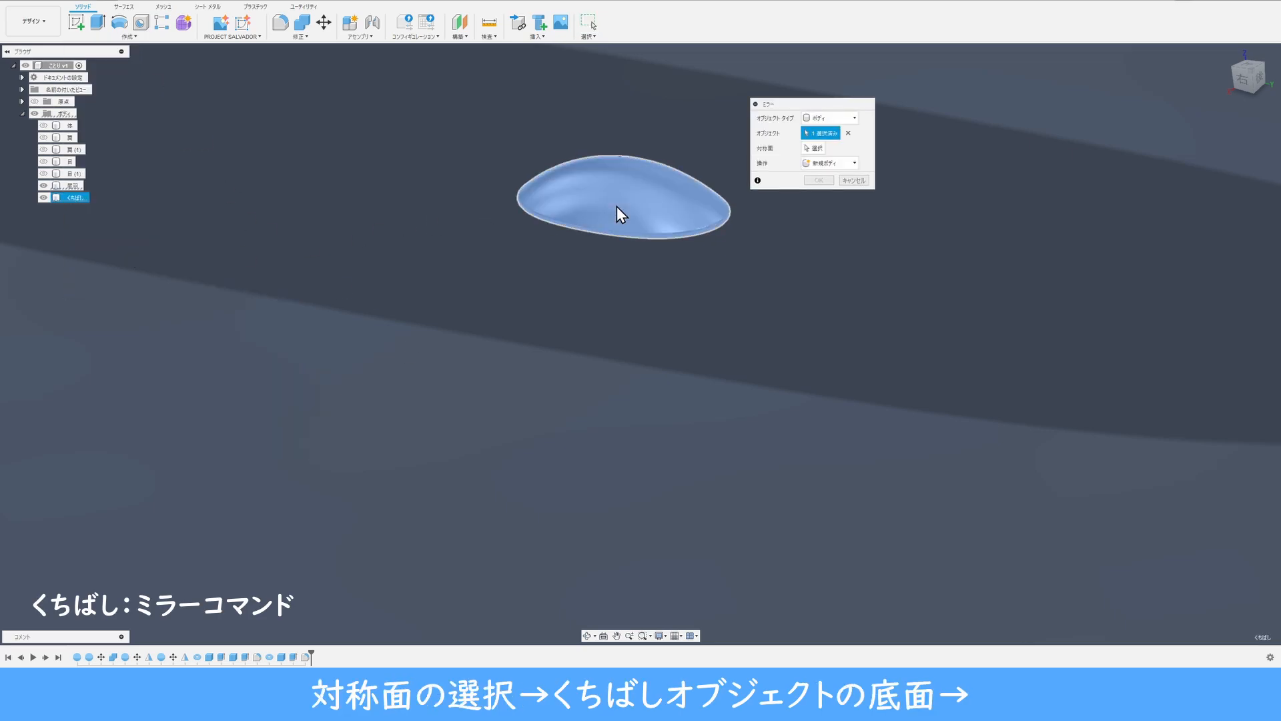
pyautogui.click(815, 148)
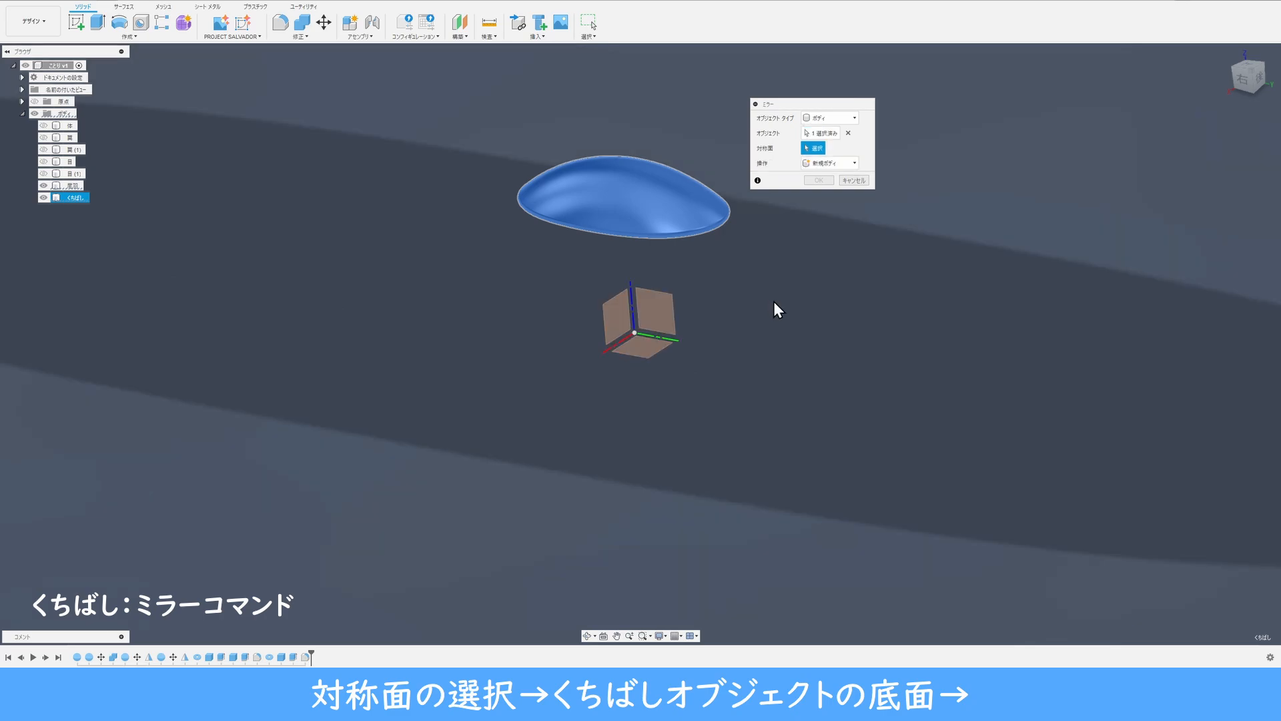
pyautogui.keyDown('shift'); pyautogui.moveTo(774, 301); pyautogui.dragTo(691, 245, button='middle'); pyautogui.keyUp('shift')
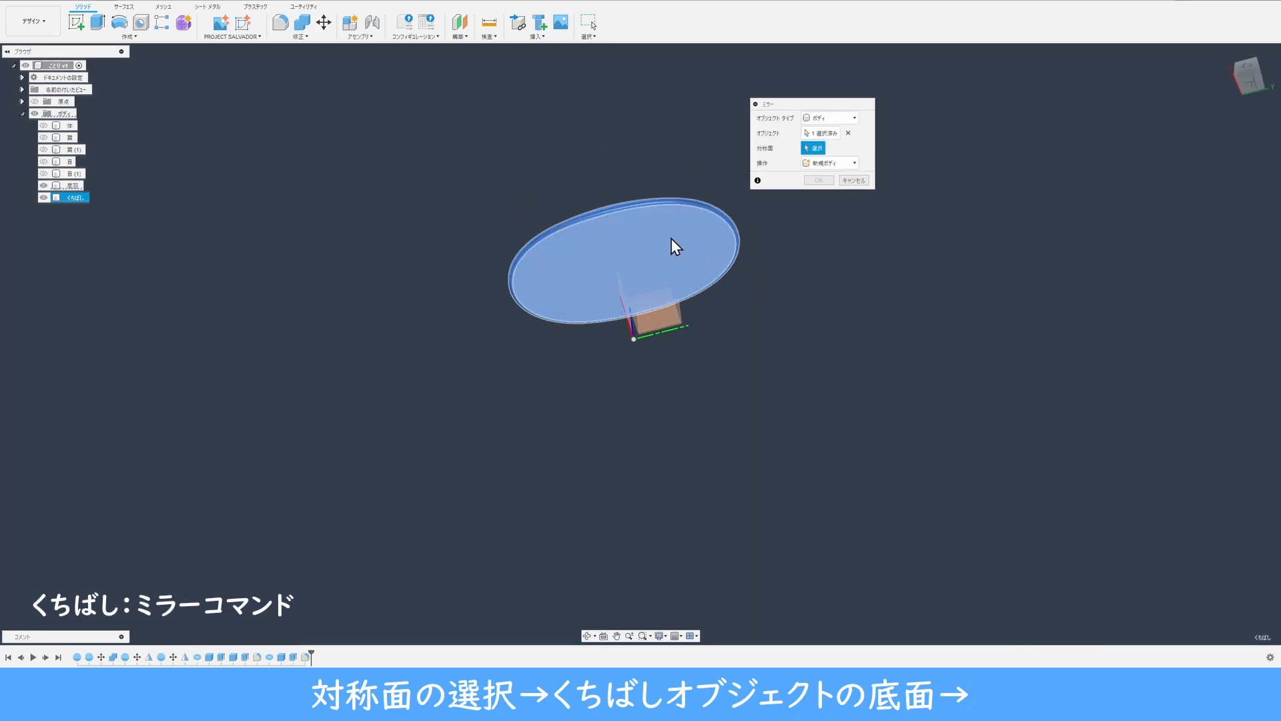
pyautogui.click(642, 244)
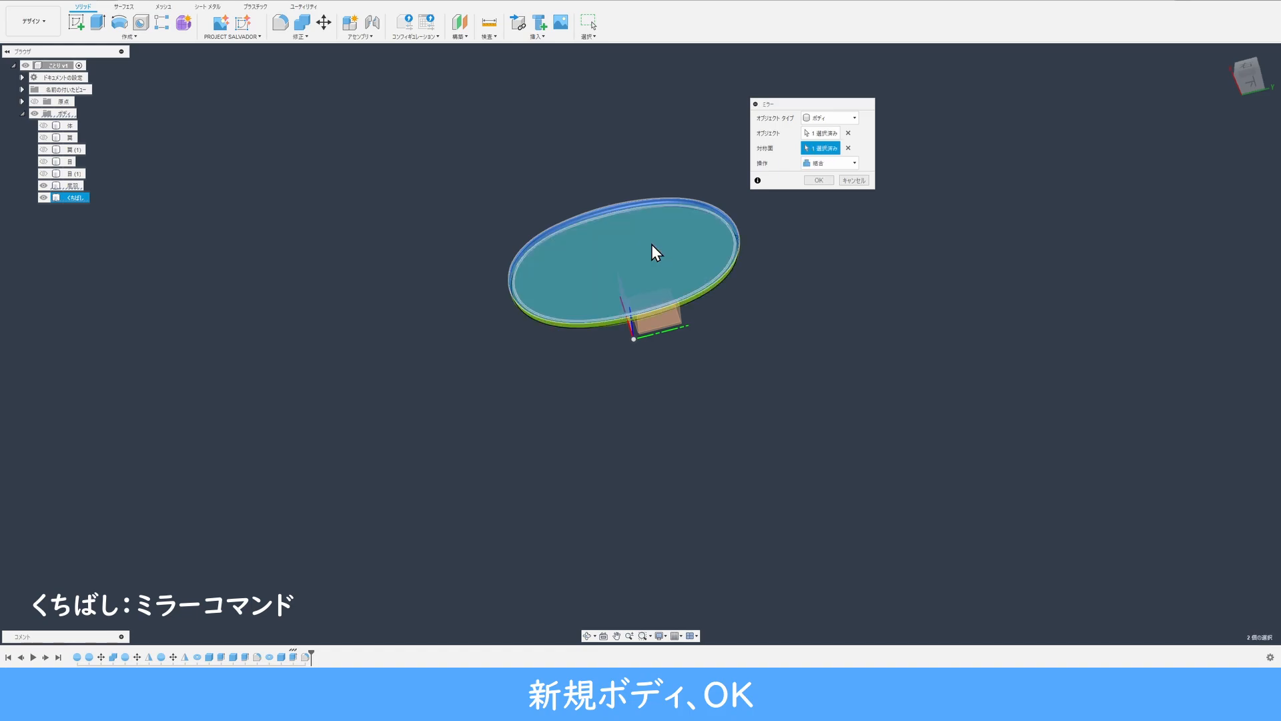
pyautogui.keyDown('shift'); pyautogui.moveTo(651, 244); pyautogui.dragTo(832, 176, button='middle'); pyautogui.keyUp('shift')
pyautogui.click(829, 165)
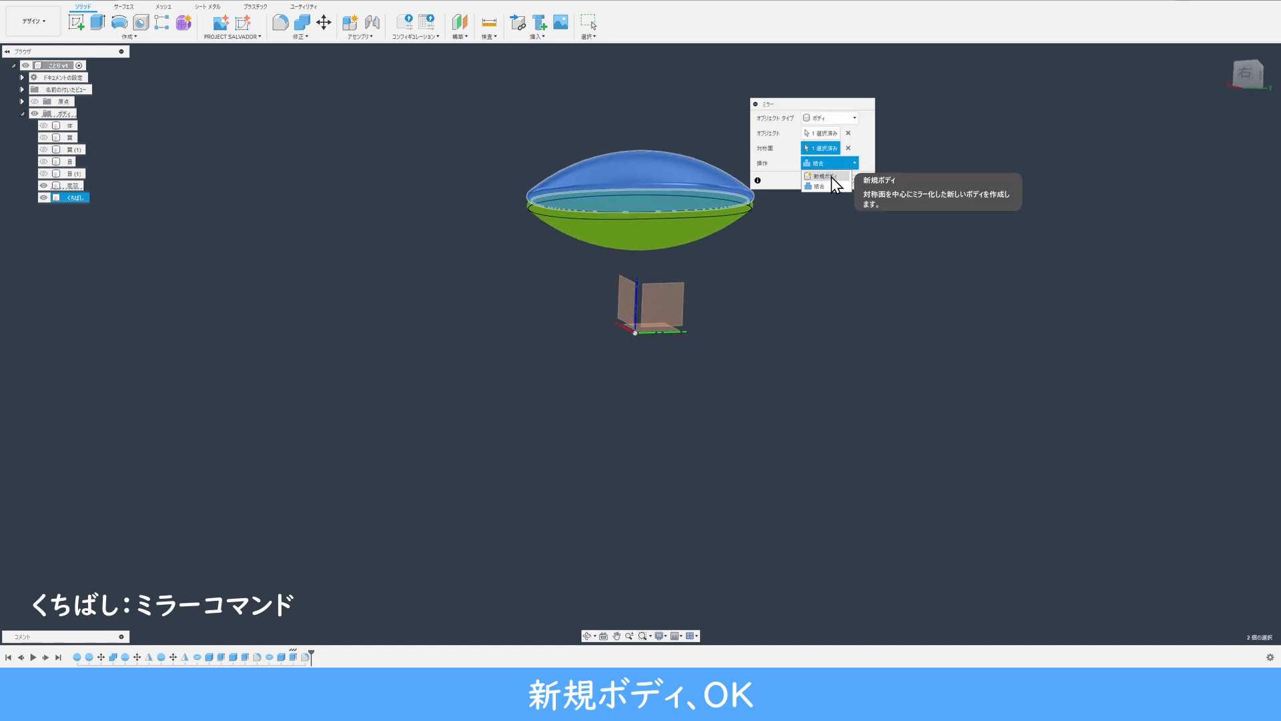
pyautogui.click(831, 176)
pyautogui.click(818, 181)
pyautogui.keyDown('shift'); pyautogui.moveTo(788, 231); pyautogui.dragTo(751, 318, button='middle'); pyautogui.keyUp('shift')
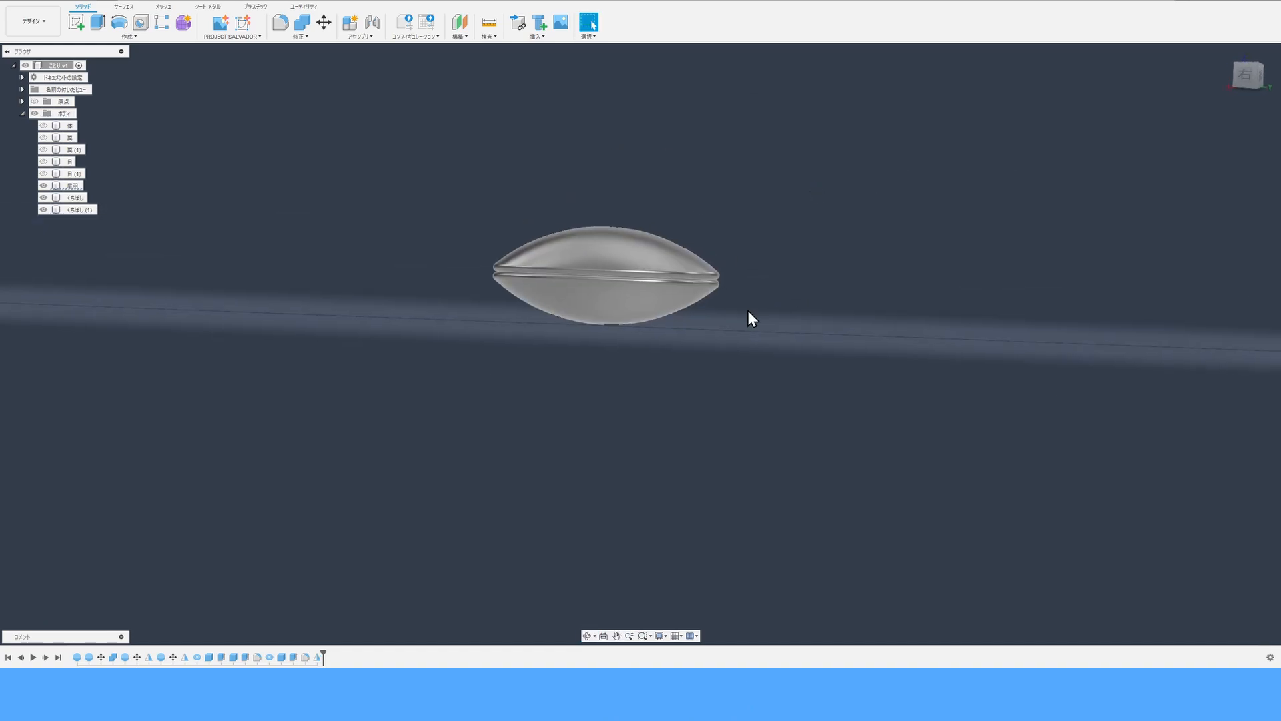
# Move the lower くちばし body by an X distance of 0.3 mm, offsetting it horizontally from the upper half.
pyautogui.click(325, 25)
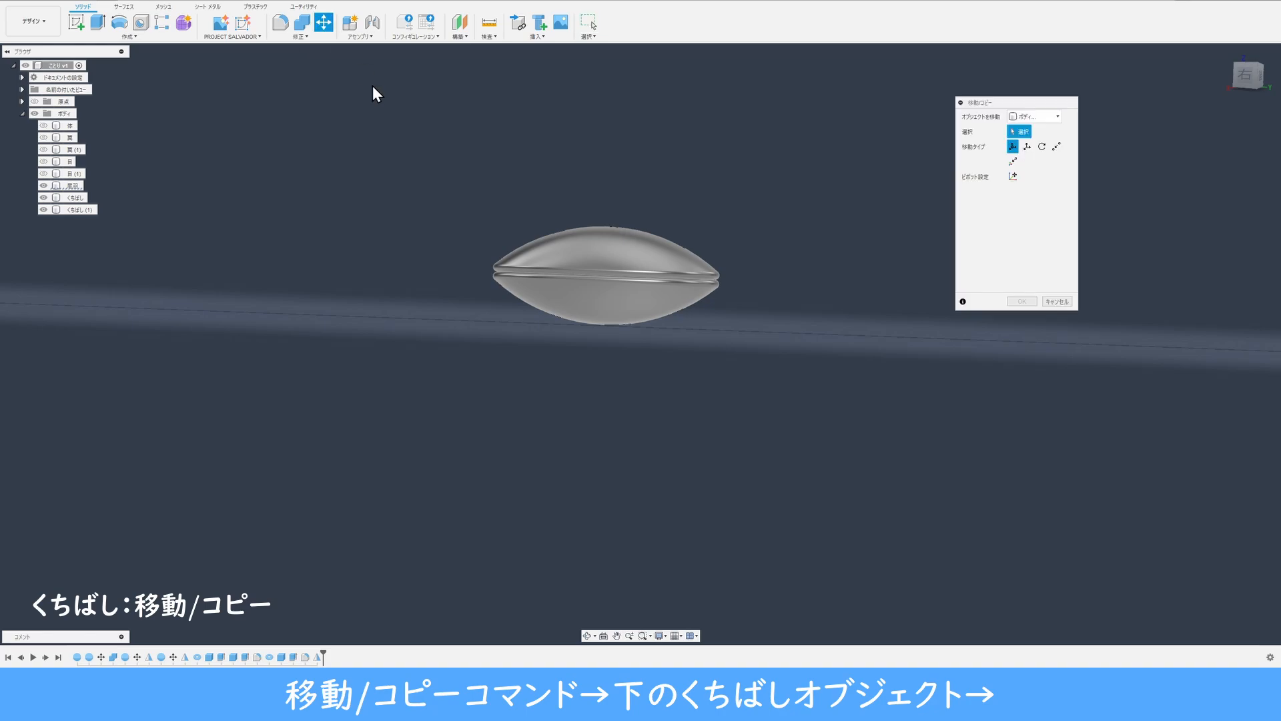
pyautogui.click(550, 287)
pyautogui.click(603, 307)
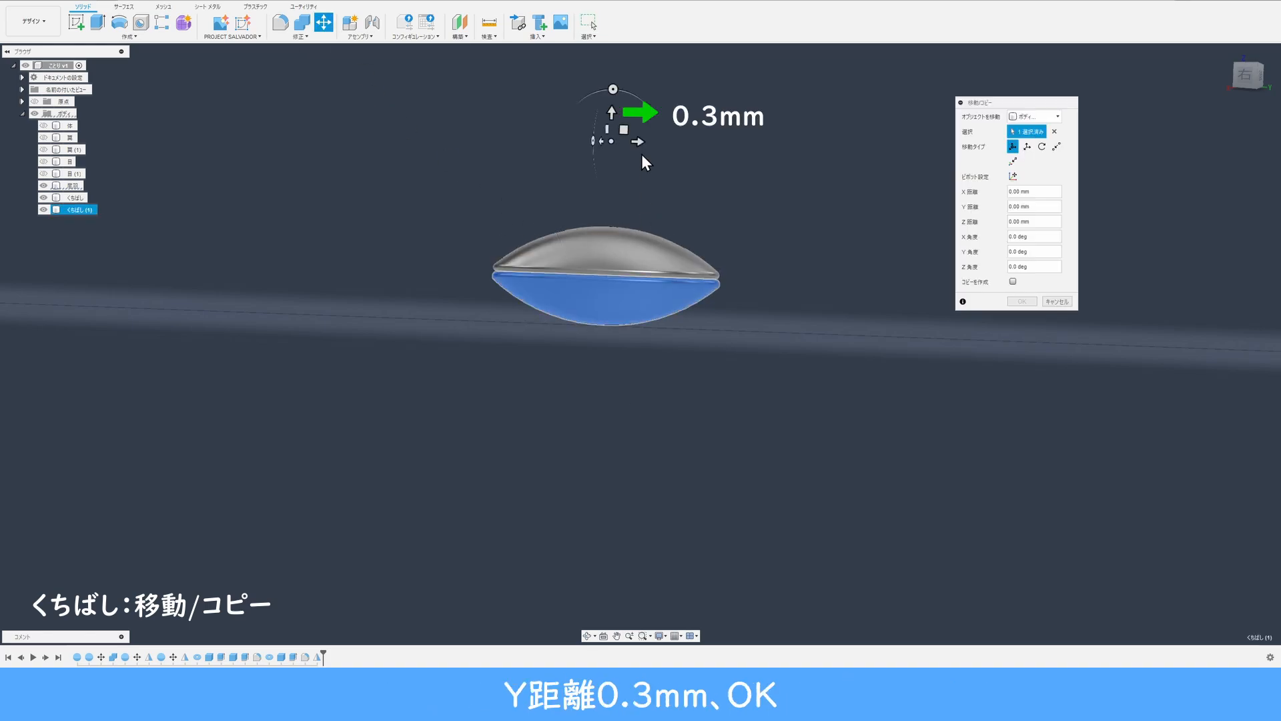
pyautogui.click(637, 142)
pyautogui.moveTo(638, 143); pyautogui.dragTo(651, 143)
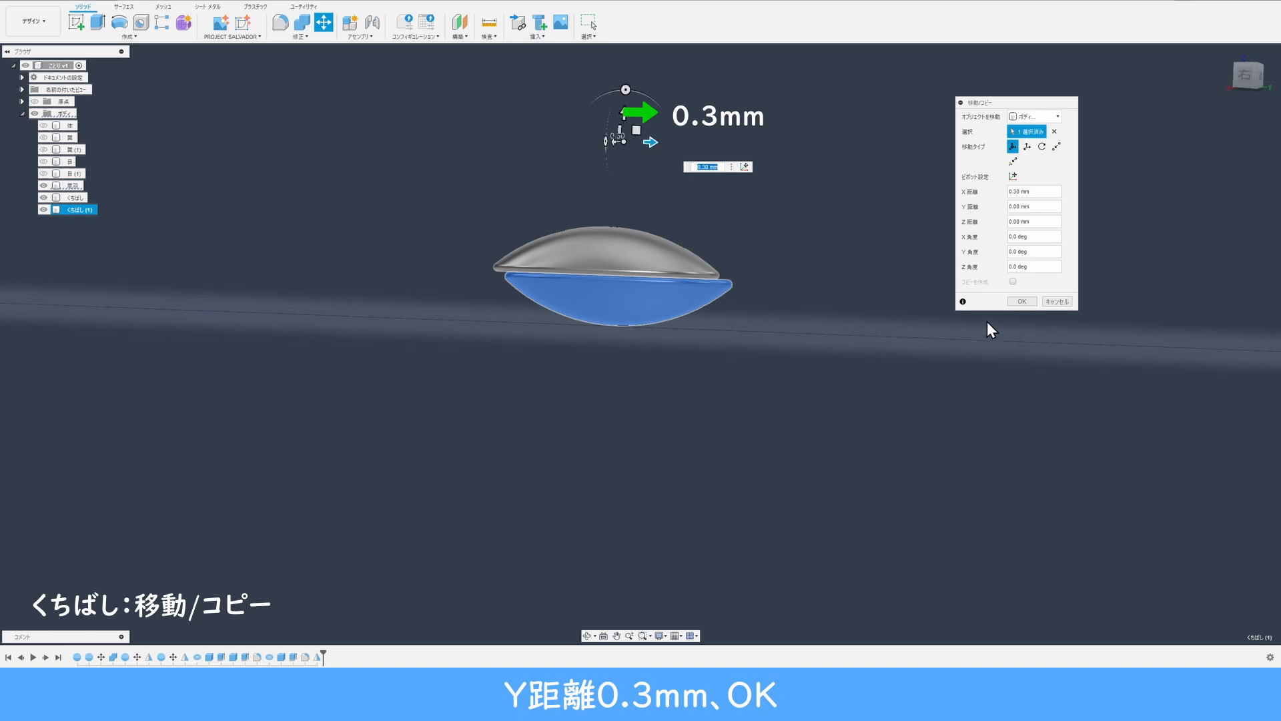
pyautogui.click(1022, 301)
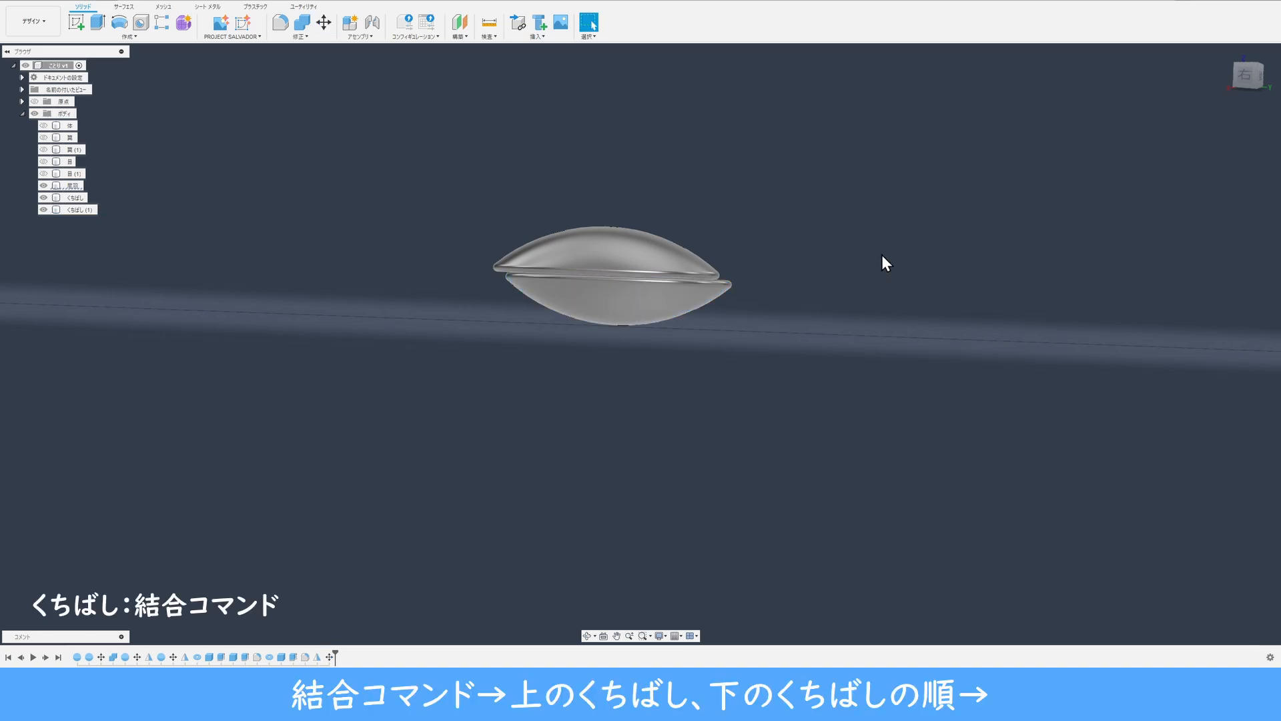
# Combine the upper くちばし as target with the lower くちばし as tool, using the join operation.
pyautogui.click(302, 27)
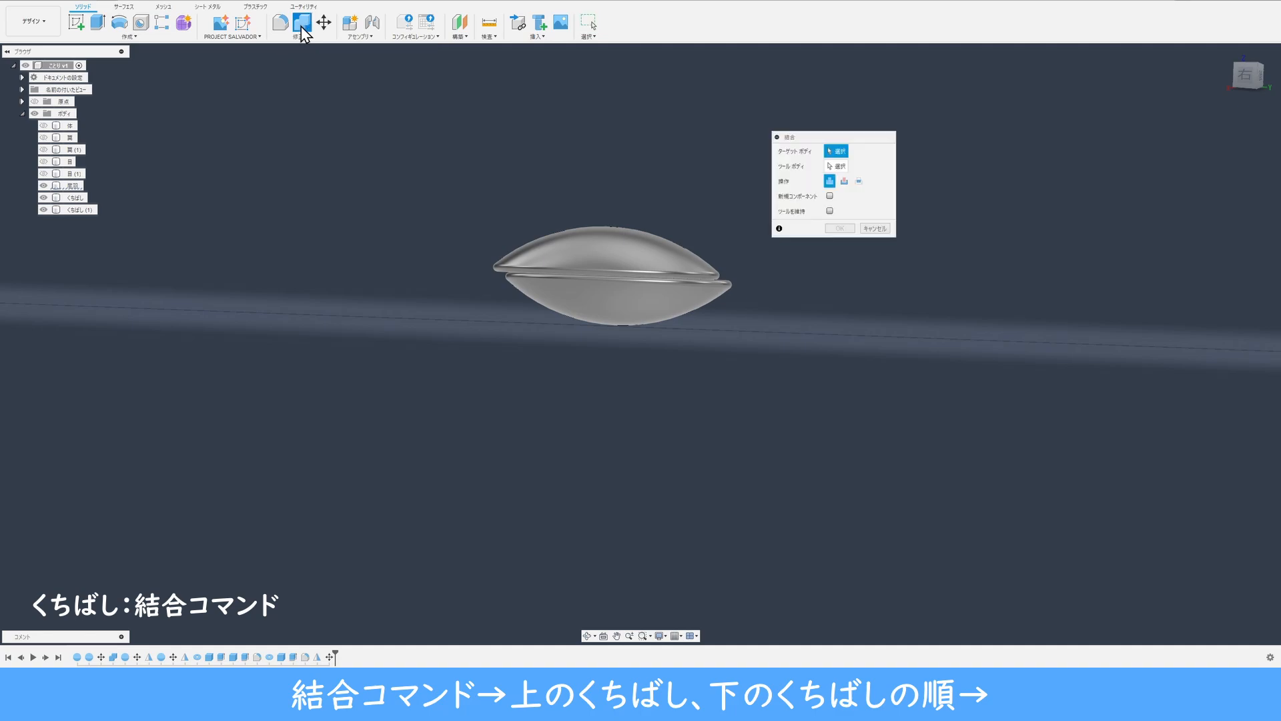
pyautogui.click(621, 242)
pyautogui.click(607, 313)
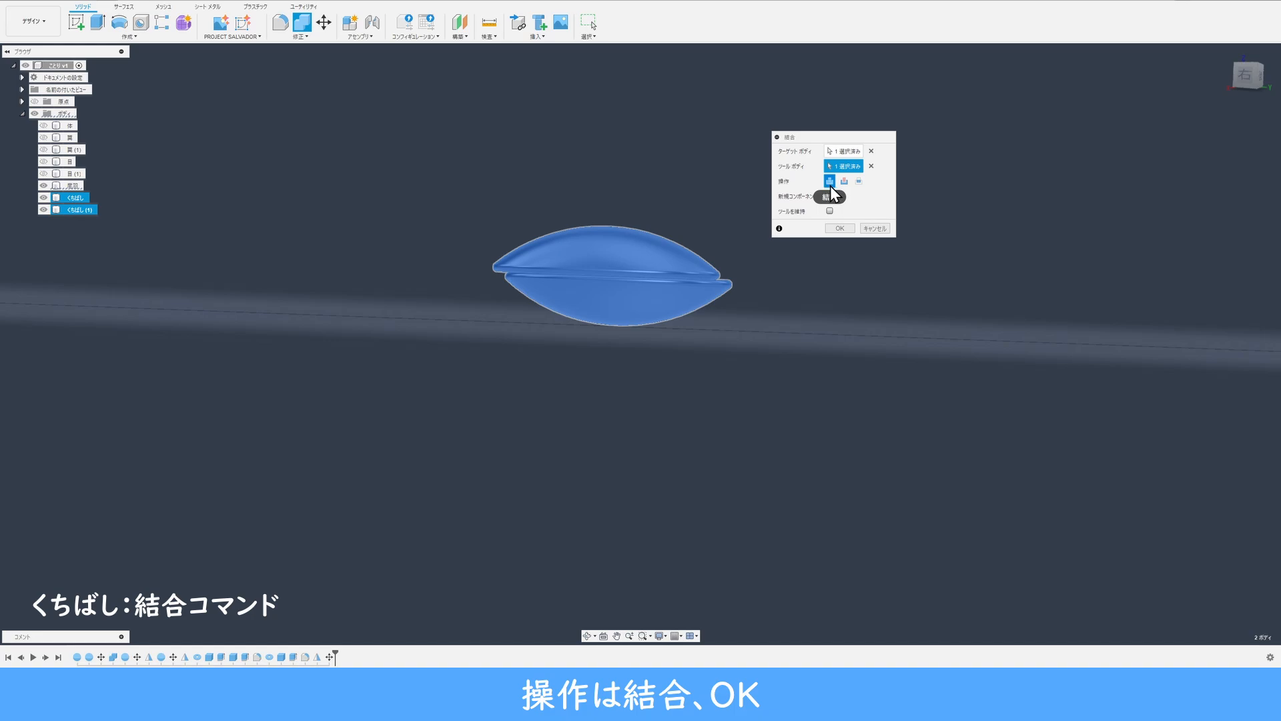
pyautogui.click(841, 229)
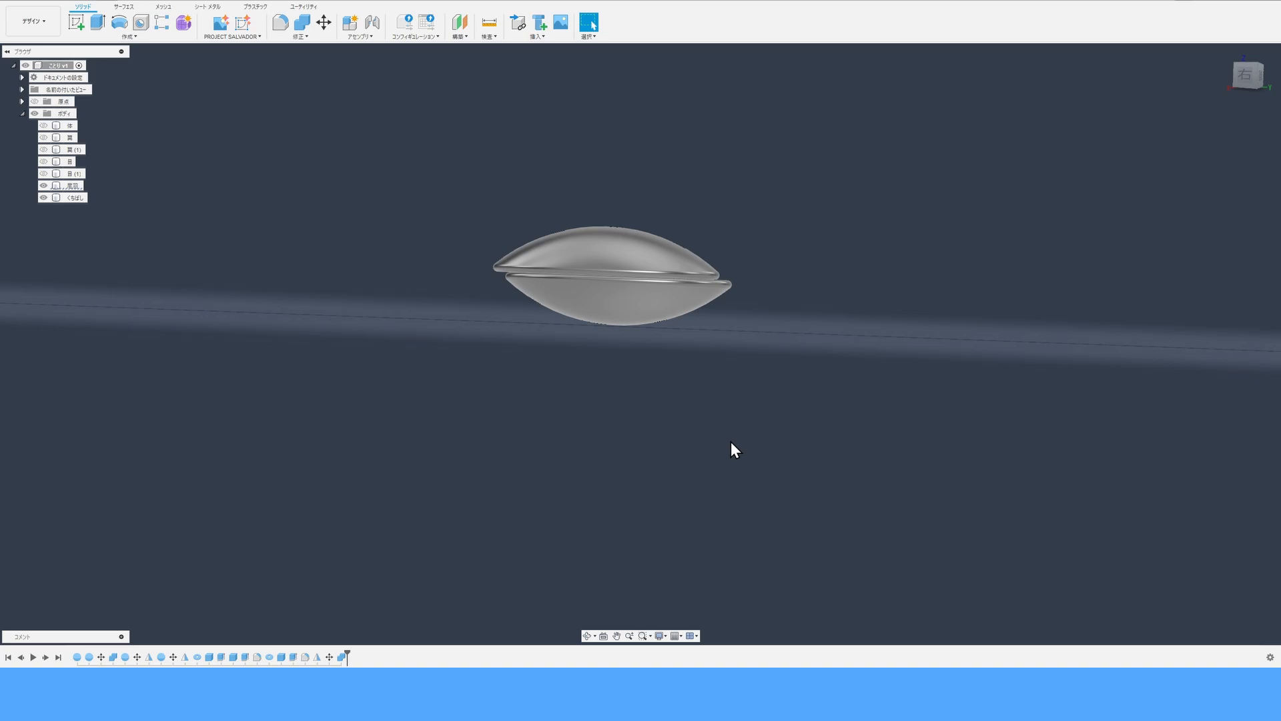
# Show all the hidden bodies of the bird, including the body, both wings and both eyes.
pyautogui.scroll(-5, 730, 442)
pyautogui.moveTo(743, 382); pyautogui.dragTo(698, 368, button='middle')
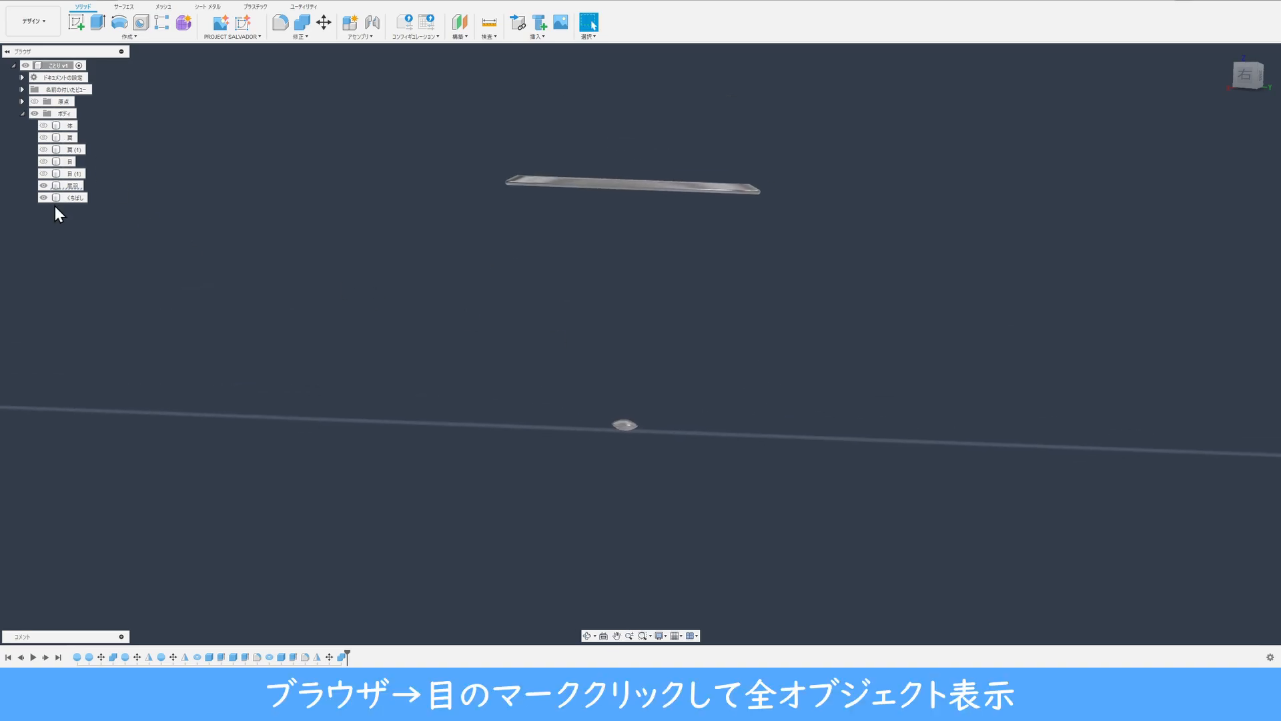
pyautogui.click(43, 138)
pyautogui.click(44, 150)
pyautogui.click(43, 161)
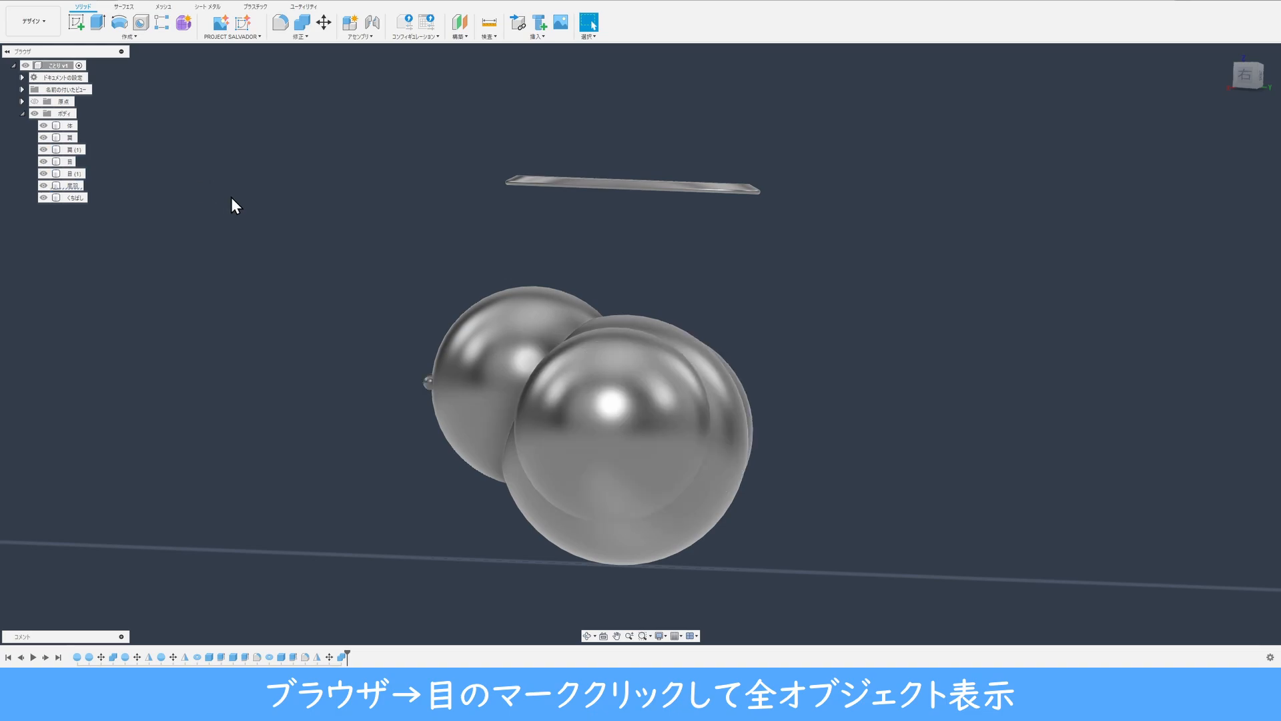
# Move the 尾羽 body by Z -64 mm and Y 35 mm, and rotate it -20 degrees about X.
pyautogui.click(324, 26)
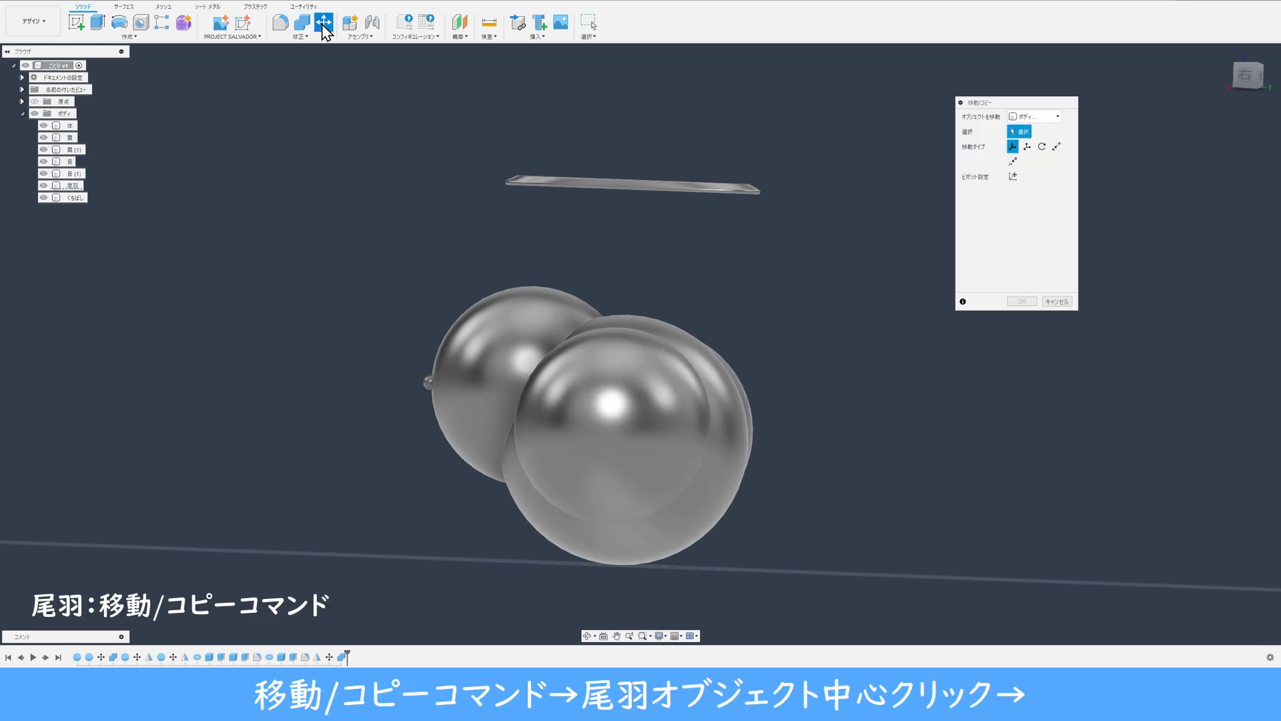
pyautogui.keyDown('shift'); pyautogui.moveTo(764, 252); pyautogui.dragTo(762, 286, button='middle'); pyautogui.keyUp('shift')
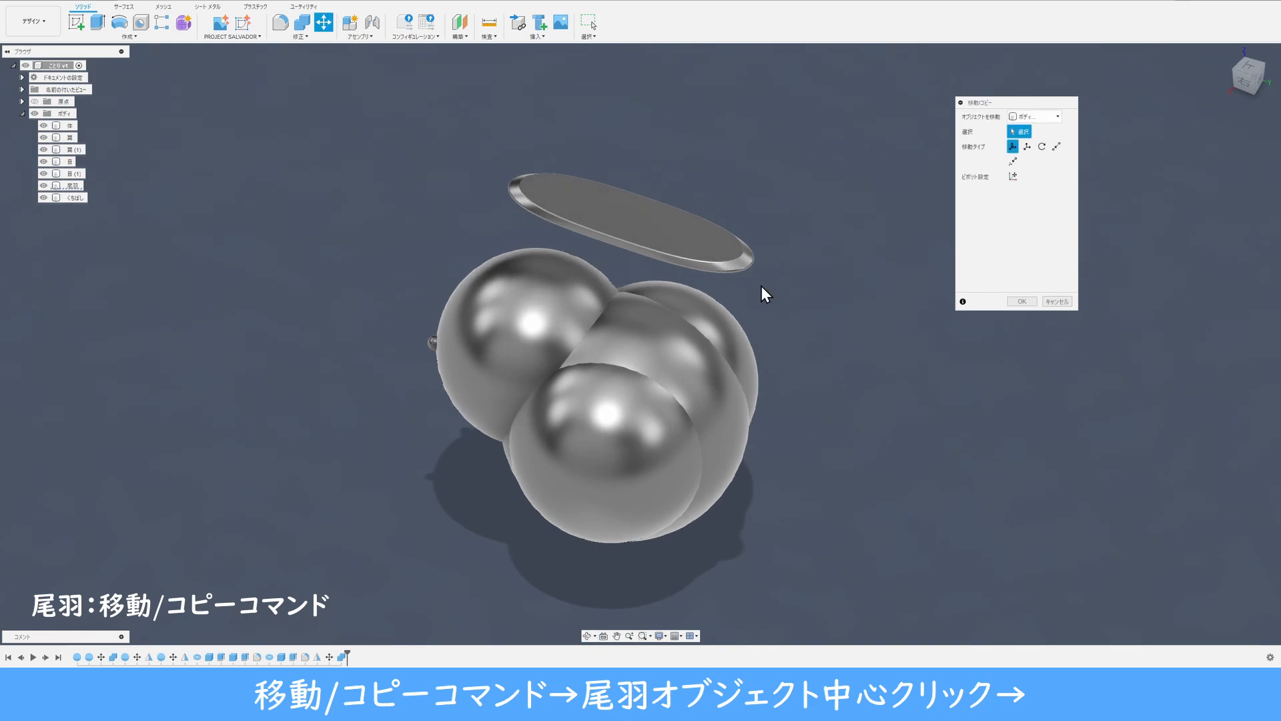
pyautogui.click(737, 258)
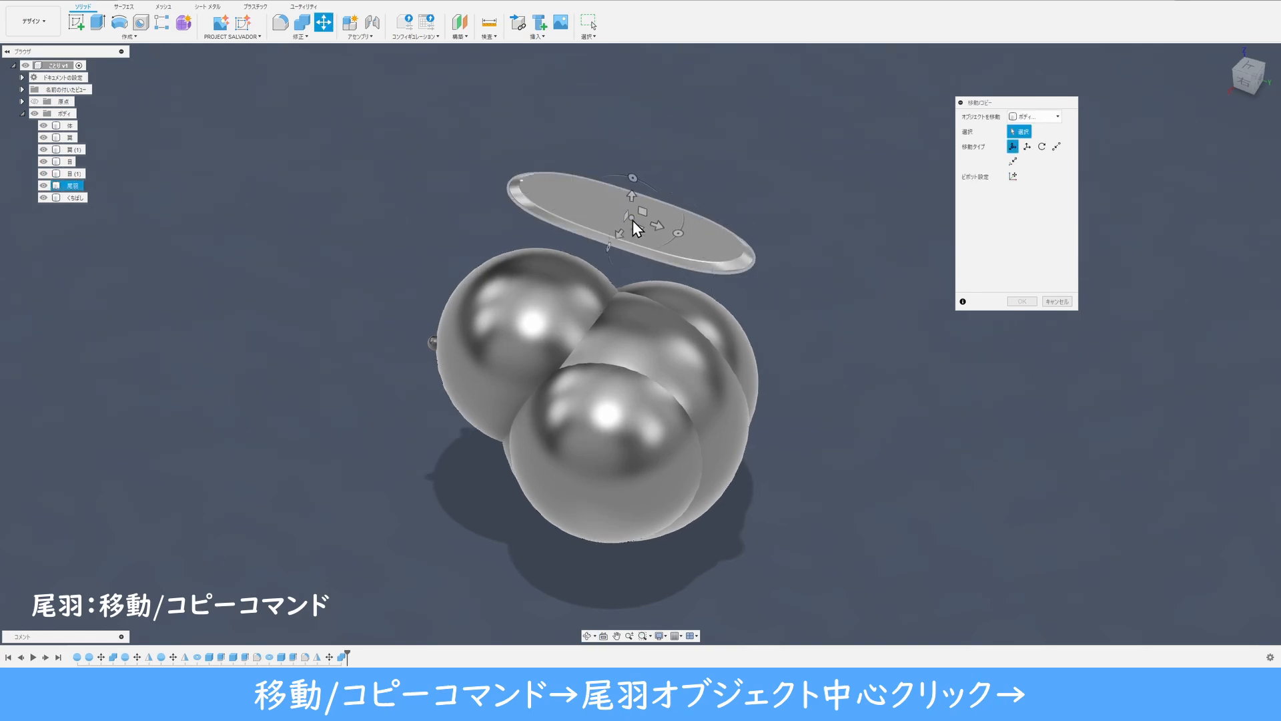
pyautogui.click(632, 220)
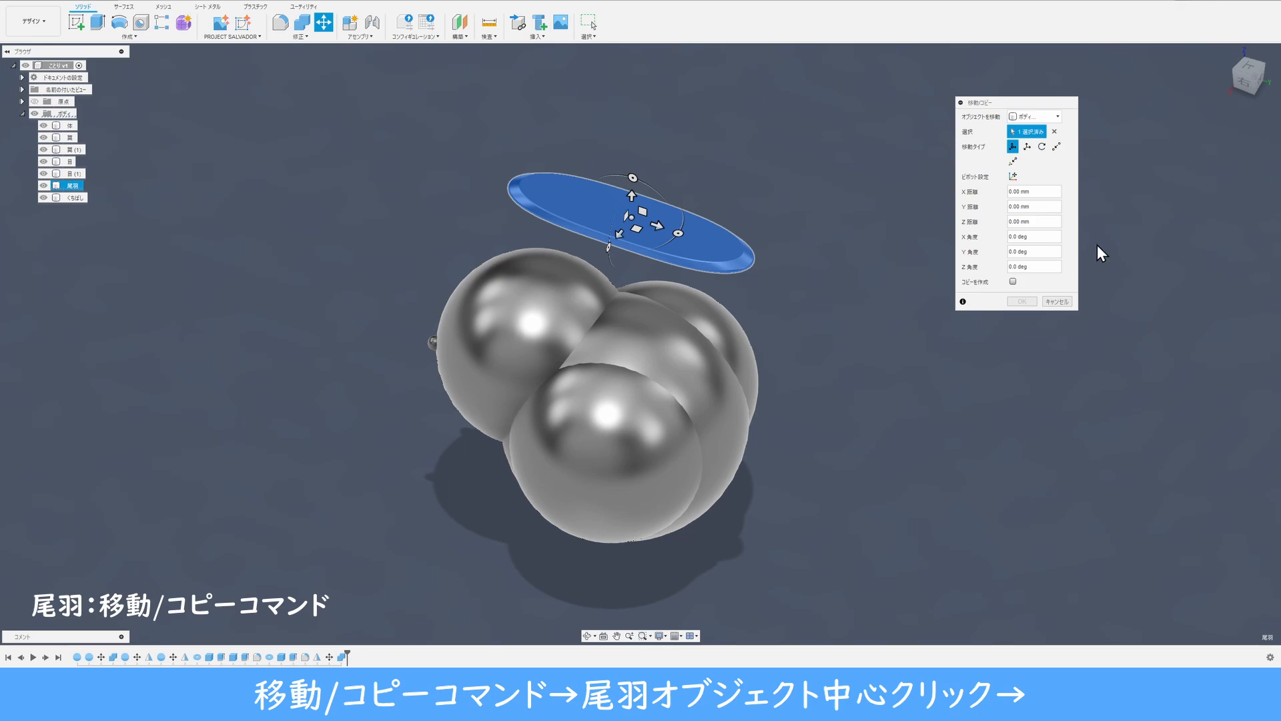
pyautogui.click(1245, 80)
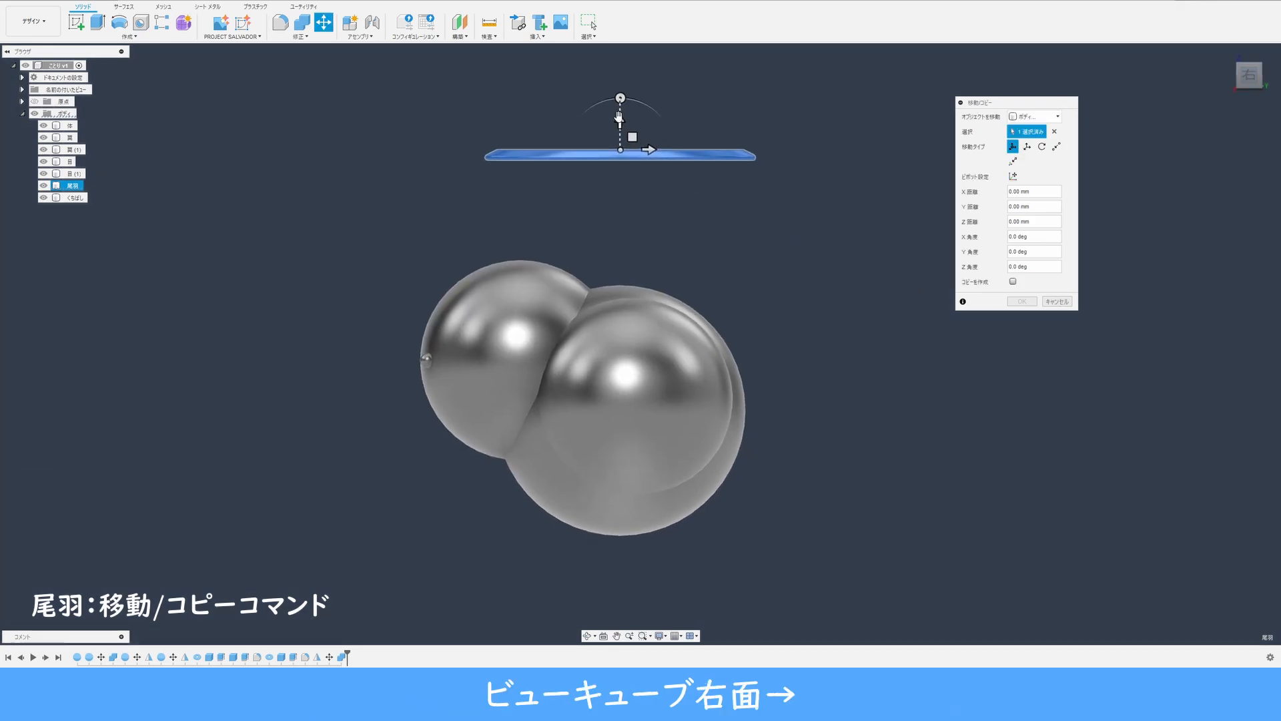
pyautogui.click(619, 121)
pyautogui.moveTo(619, 120); pyautogui.dragTo(829, 481)
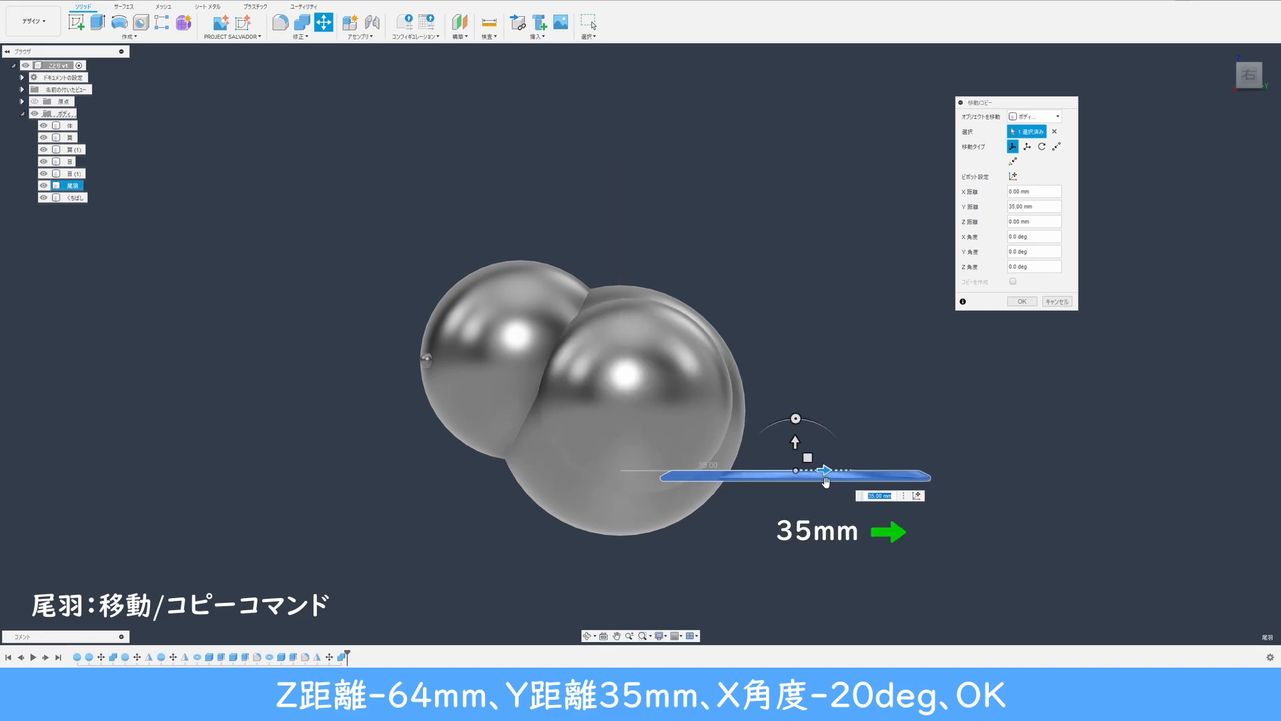
pyautogui.moveTo(796, 421); pyautogui.dragTo(807, 434)
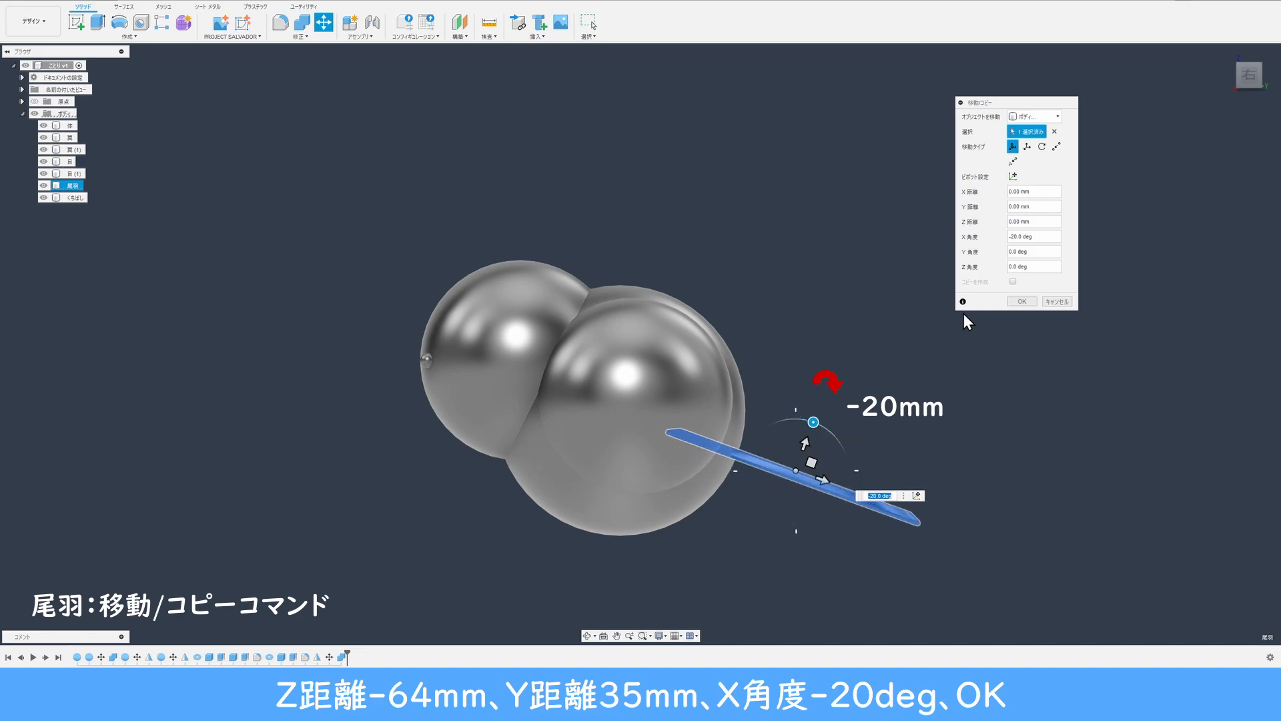
pyautogui.click(1015, 301)
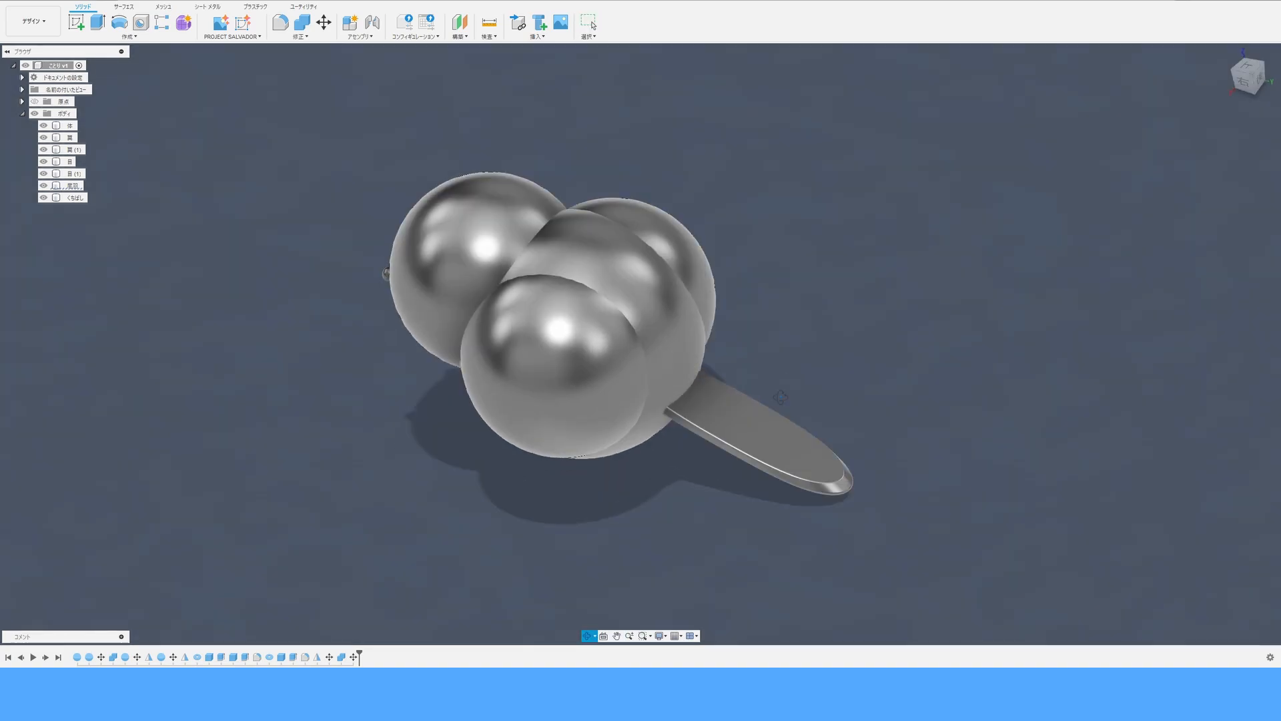
# Create a moved copy of the 尾羽 body at X -3 mm, Y 2 mm and Z -2 mm, rotated -5 degrees about Z.
pyautogui.scroll(3, 777, 407)
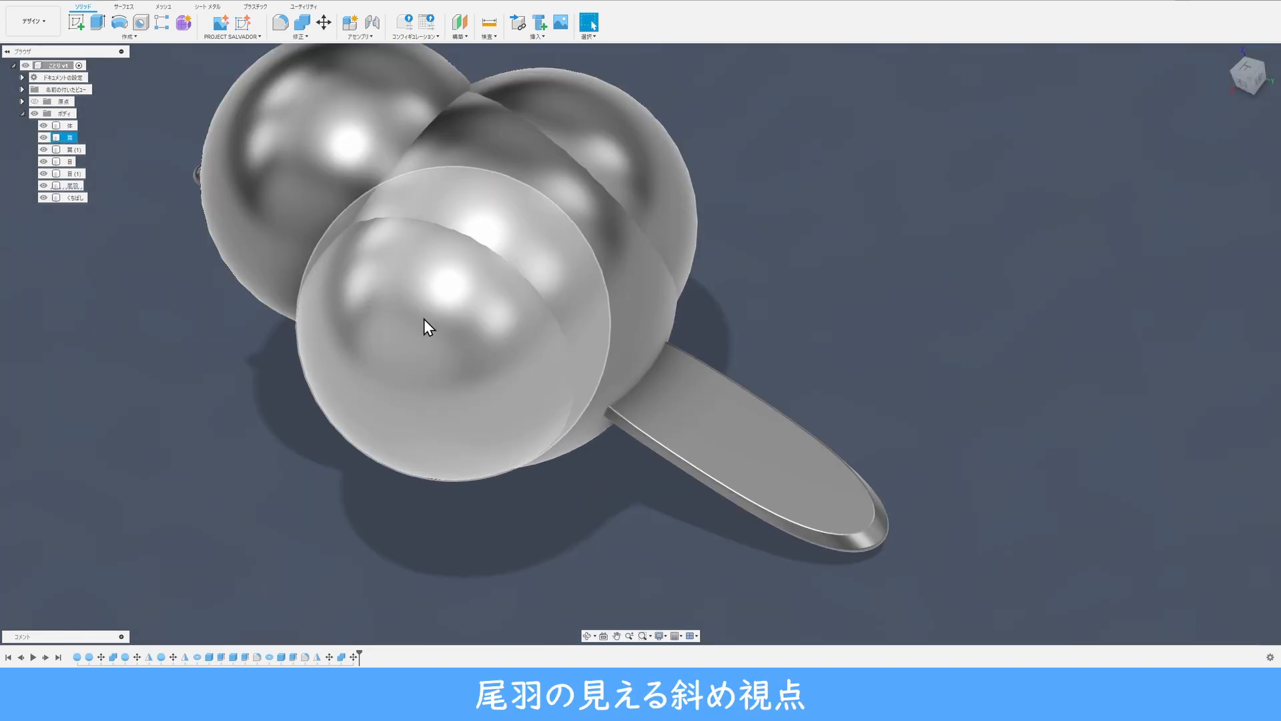
pyautogui.click(324, 22)
pyautogui.click(444, 184)
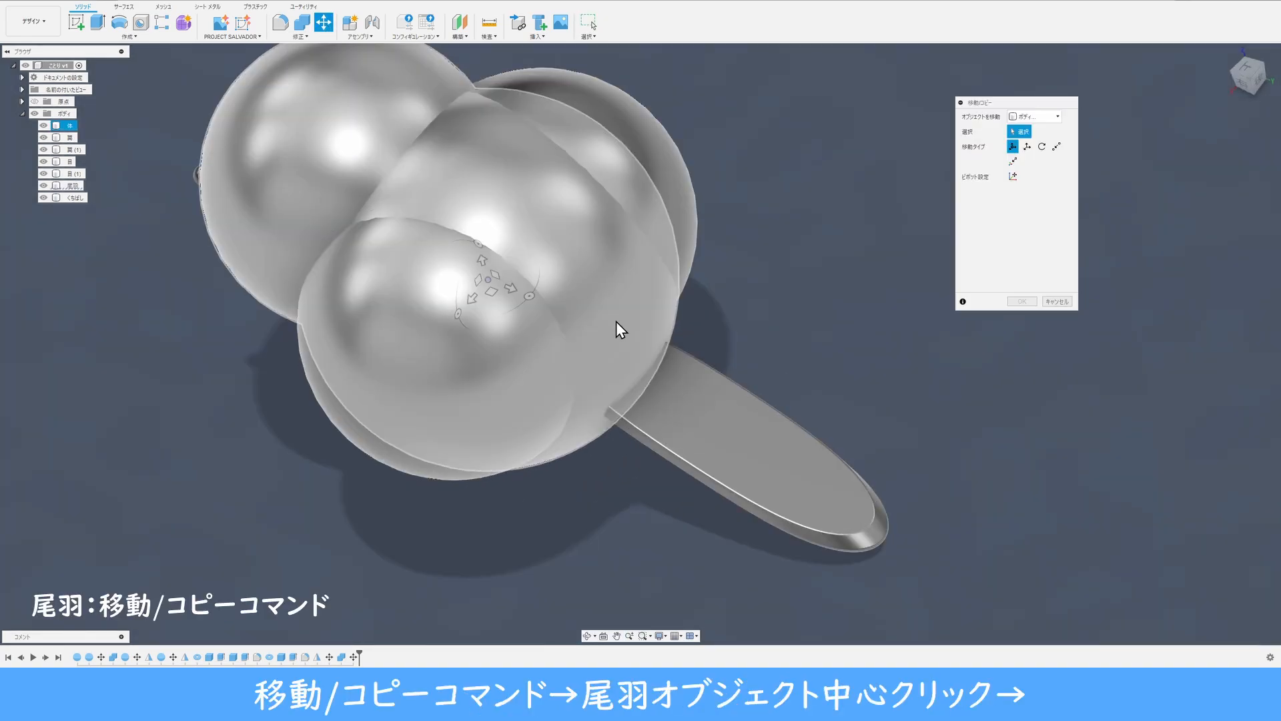
pyautogui.click(740, 413)
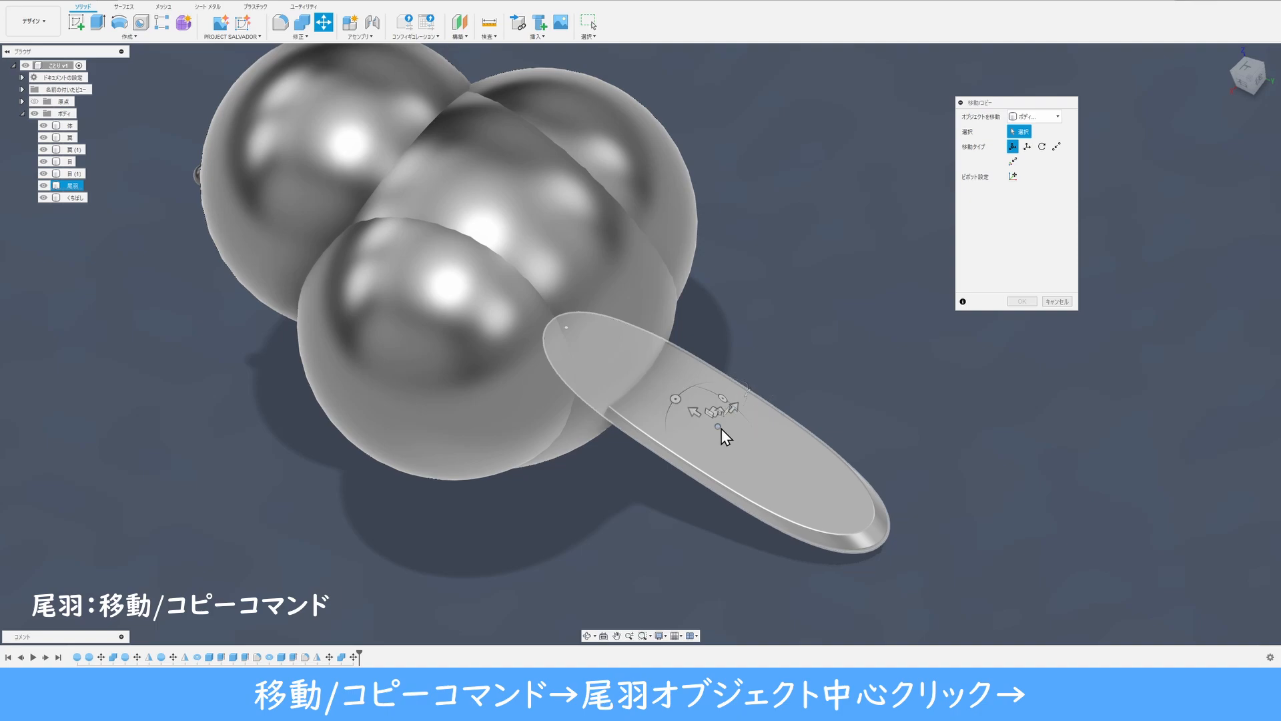
pyautogui.click(719, 430)
pyautogui.keyDown('shift'); pyautogui.moveTo(816, 394); pyautogui.dragTo(814, 368, button='middle'); pyautogui.keyUp('shift')
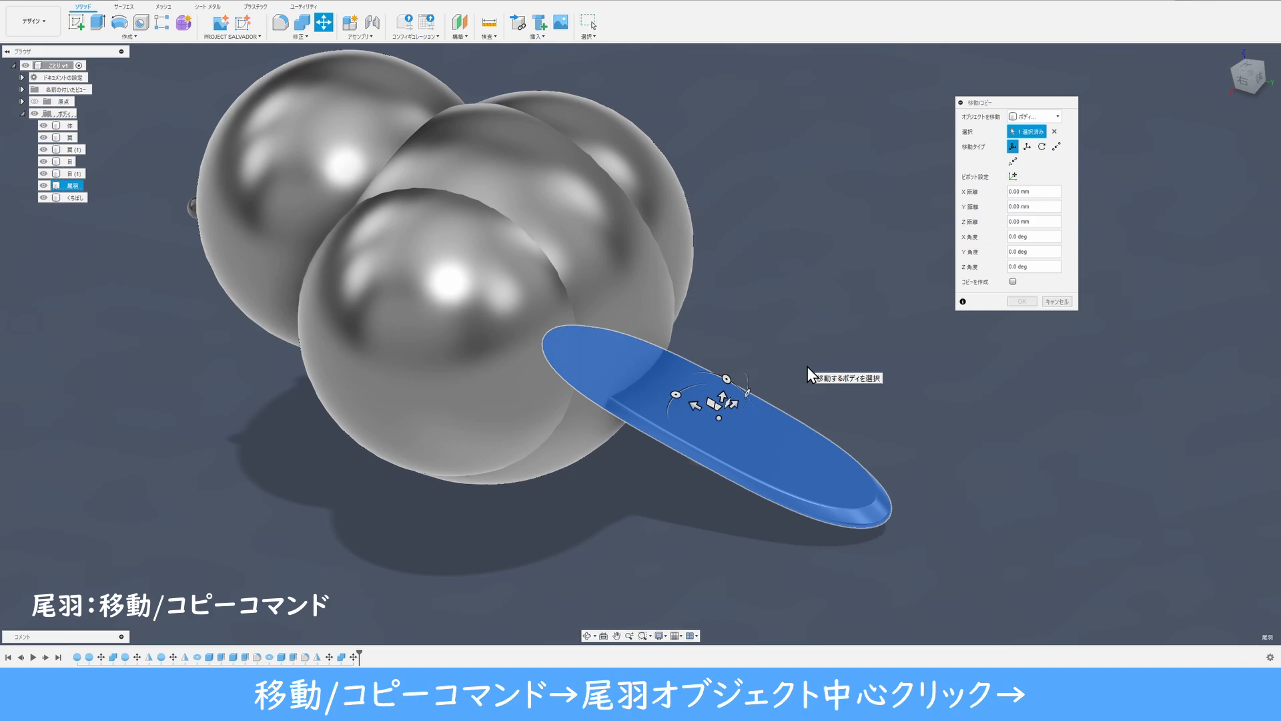
pyautogui.click(1013, 282)
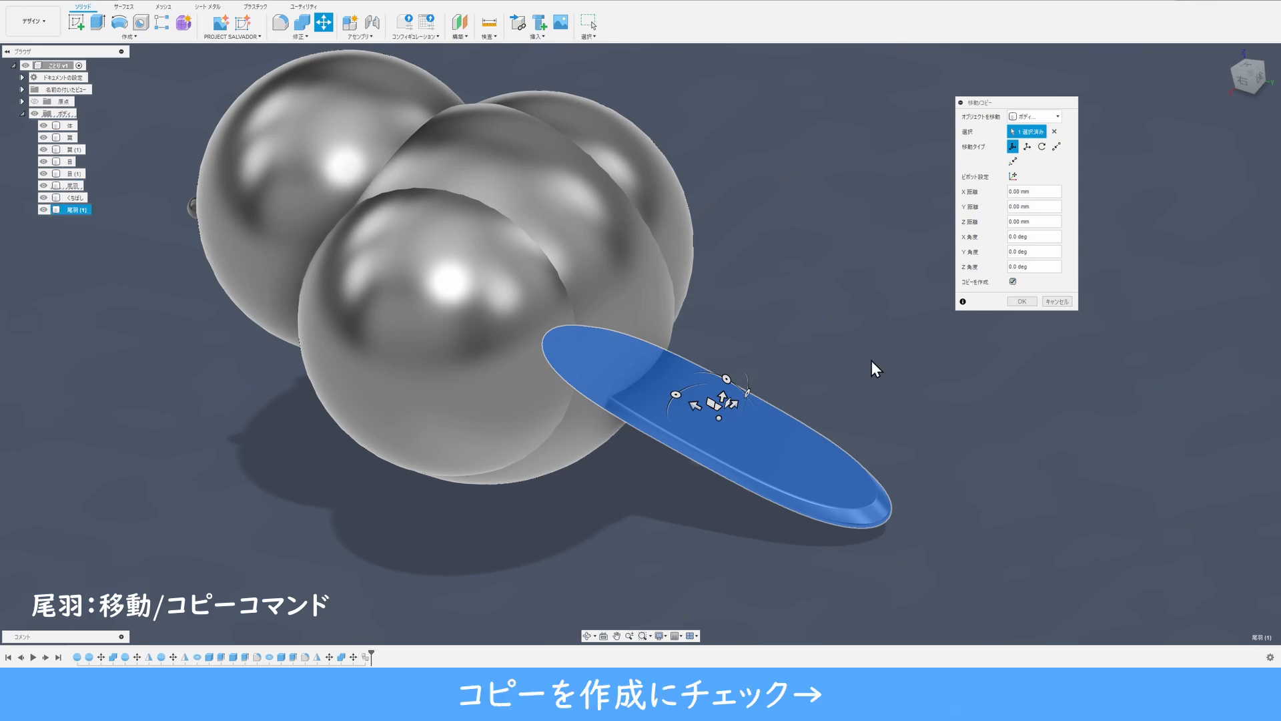
pyautogui.moveTo(740, 408); pyautogui.dragTo(741, 439)
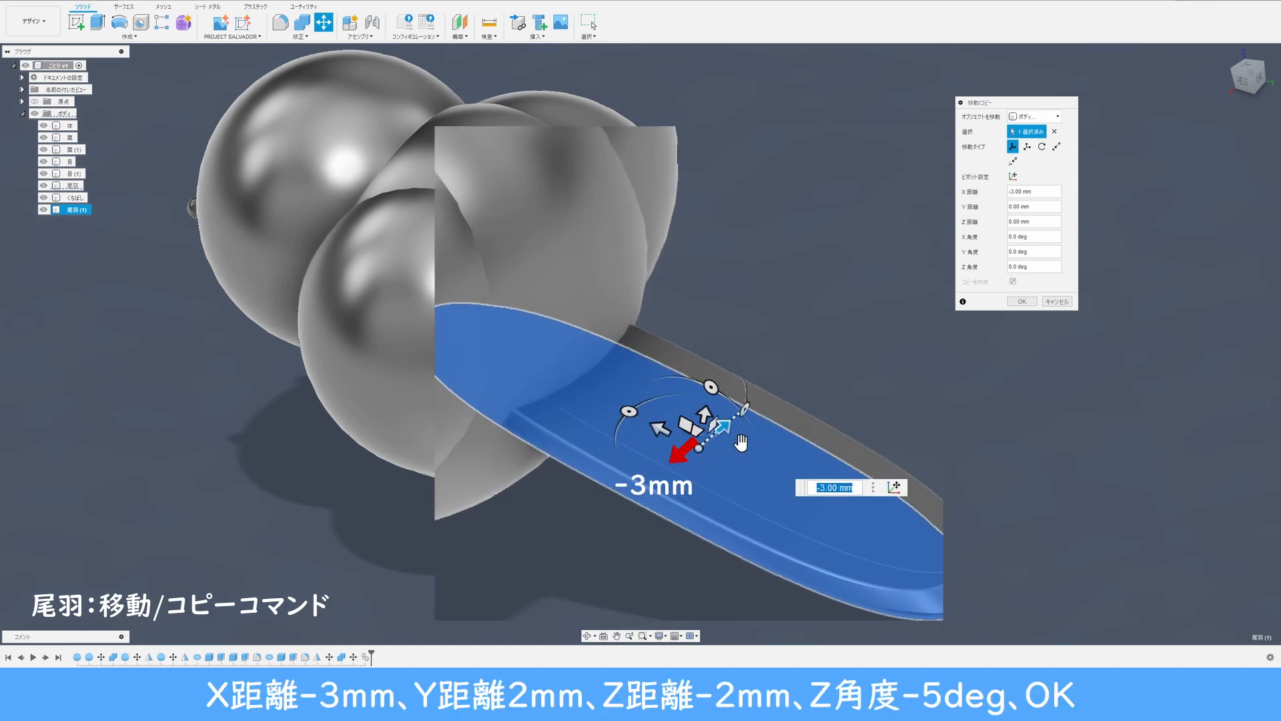
pyautogui.moveTo(664, 419)
pyautogui.mouseDown()
pyautogui.moveTo(648, 425)
pyautogui.moveTo(681, 414)
pyautogui.mouseUp()
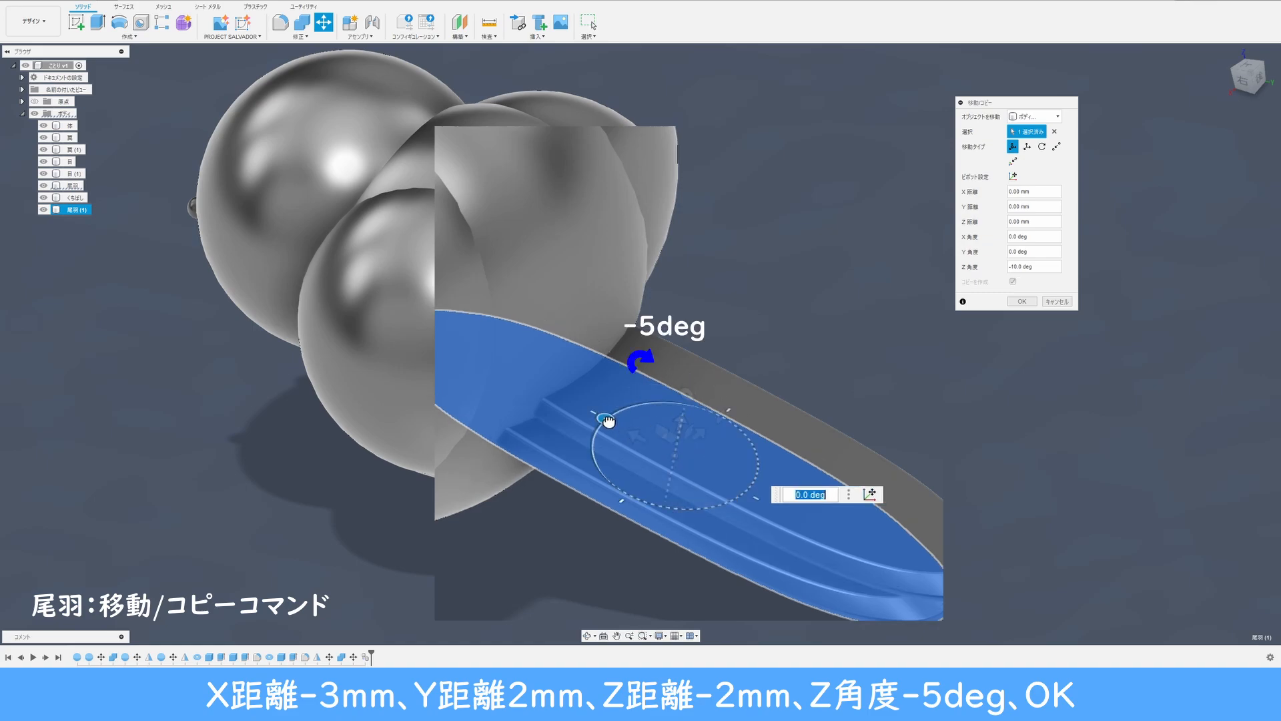
pyautogui.write('-5')
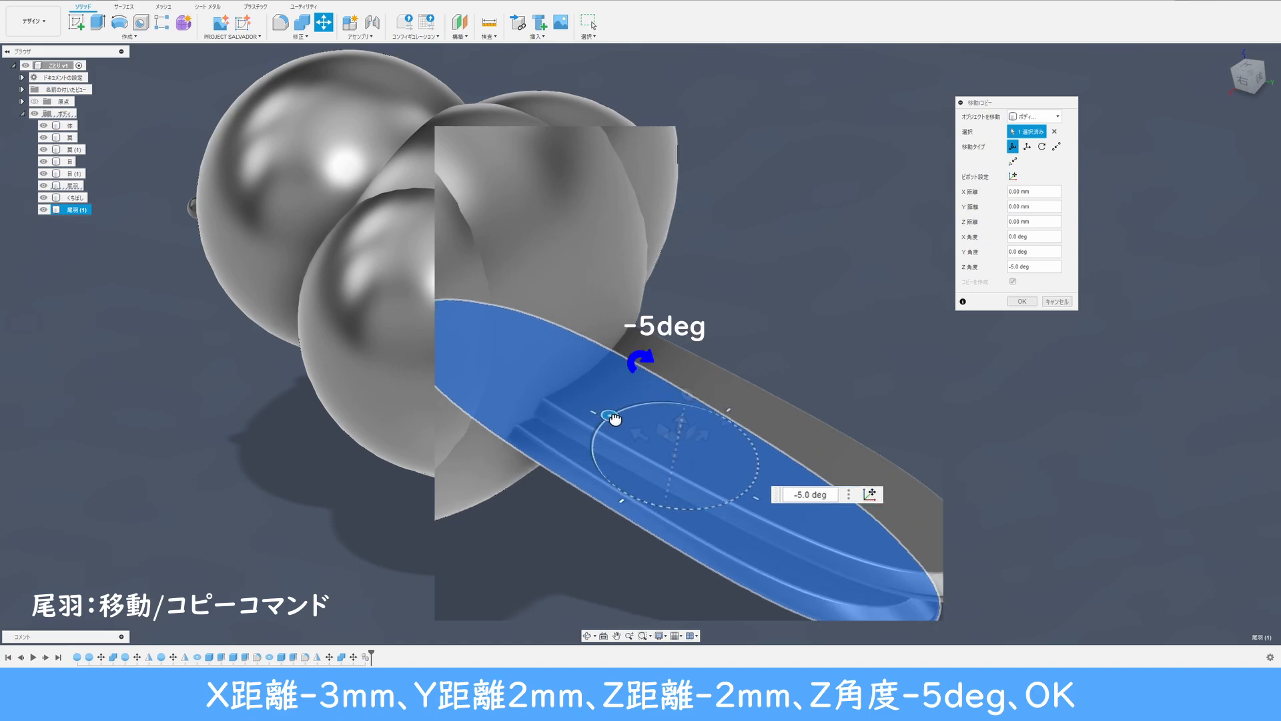
pyautogui.click(1021, 301)
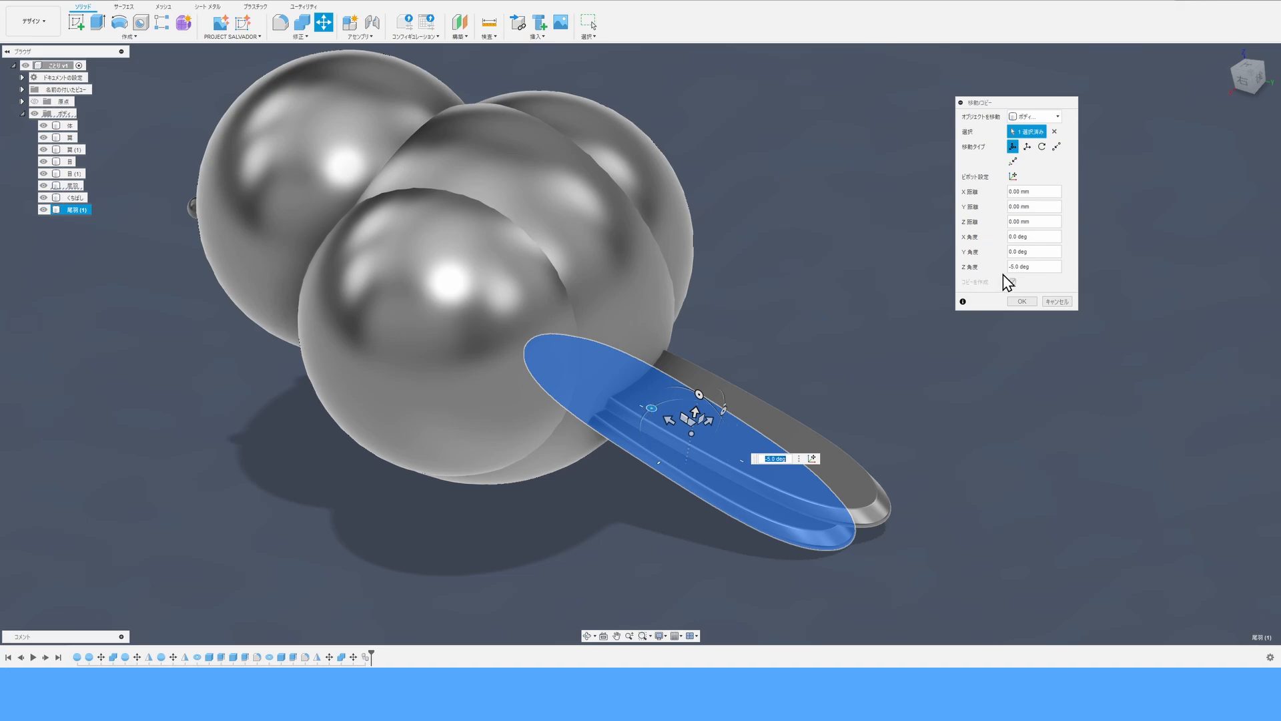
pyautogui.click(1022, 302)
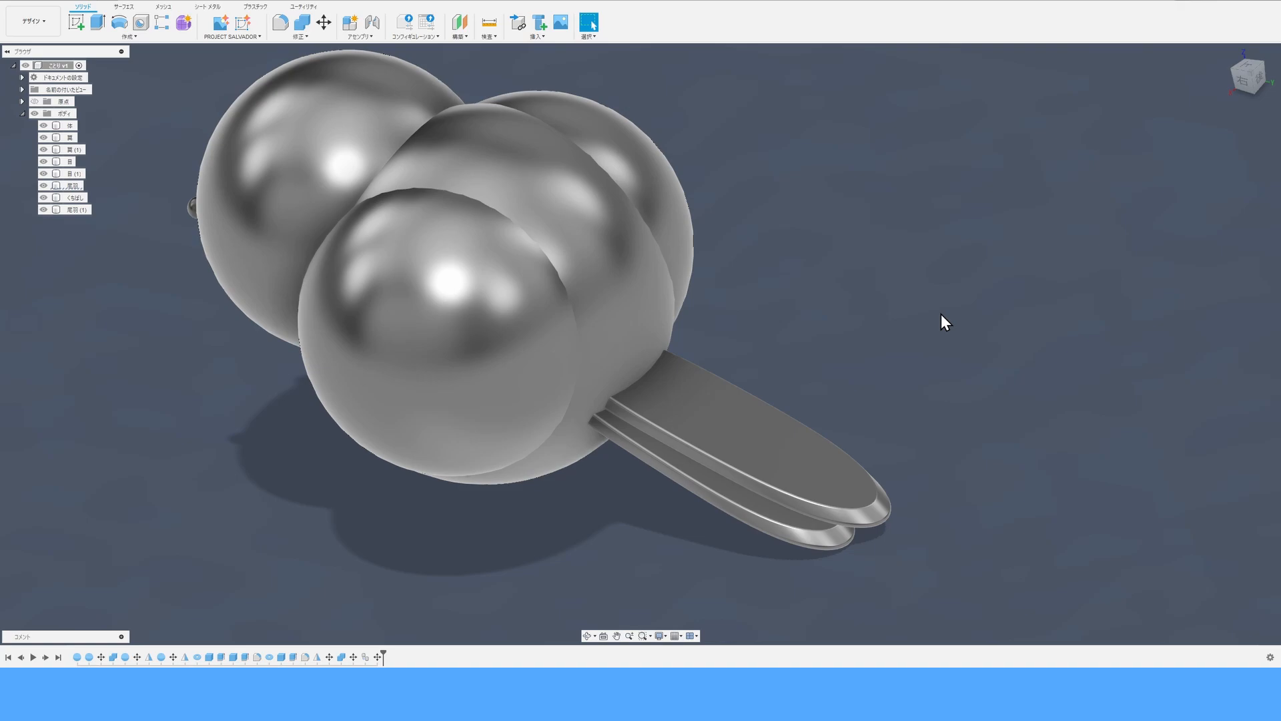
# Mirror the copied tail feather 尾羽 (1) across the YZ plane as a new body.
pyautogui.click(127, 38)
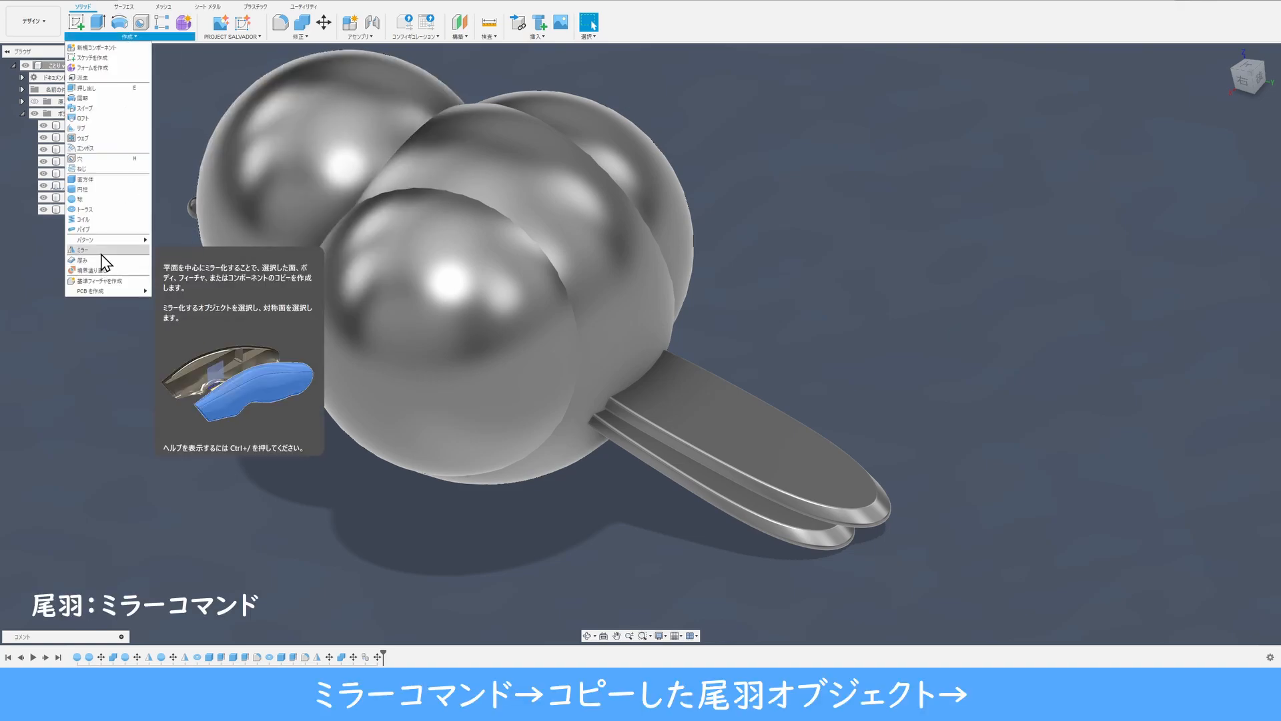
pyautogui.click(101, 251)
pyautogui.click(719, 505)
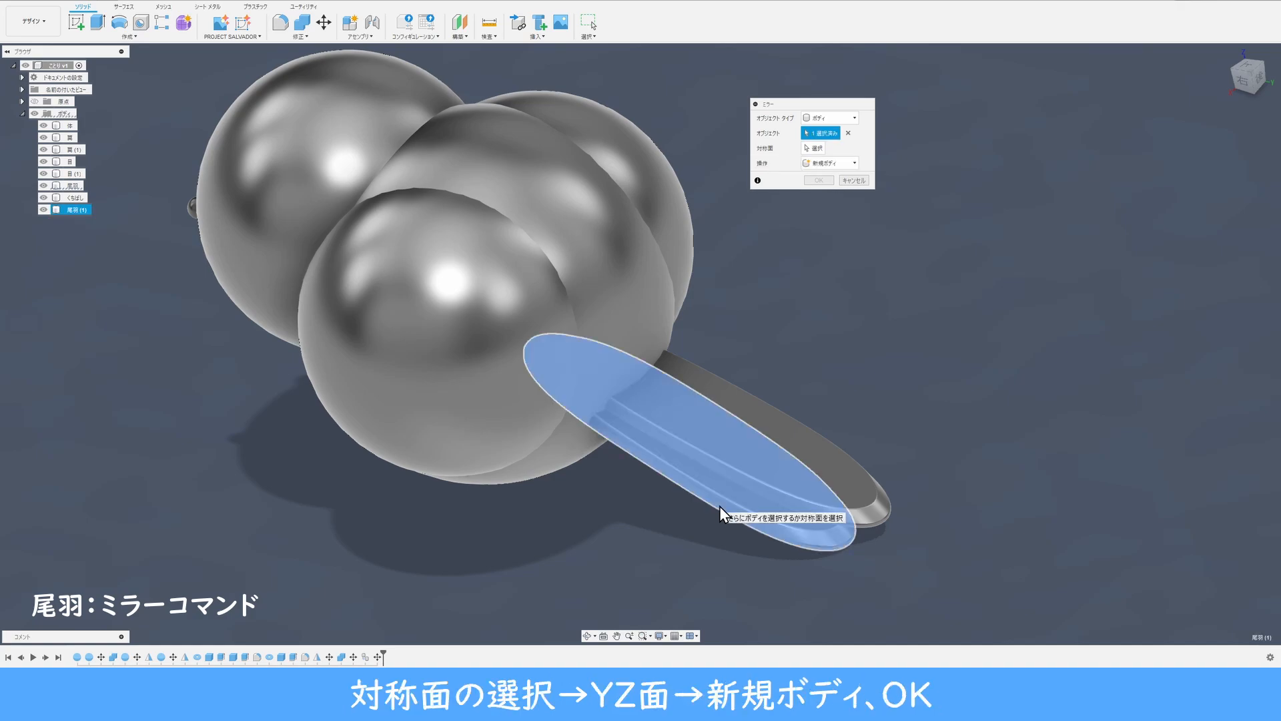
pyautogui.click(818, 147)
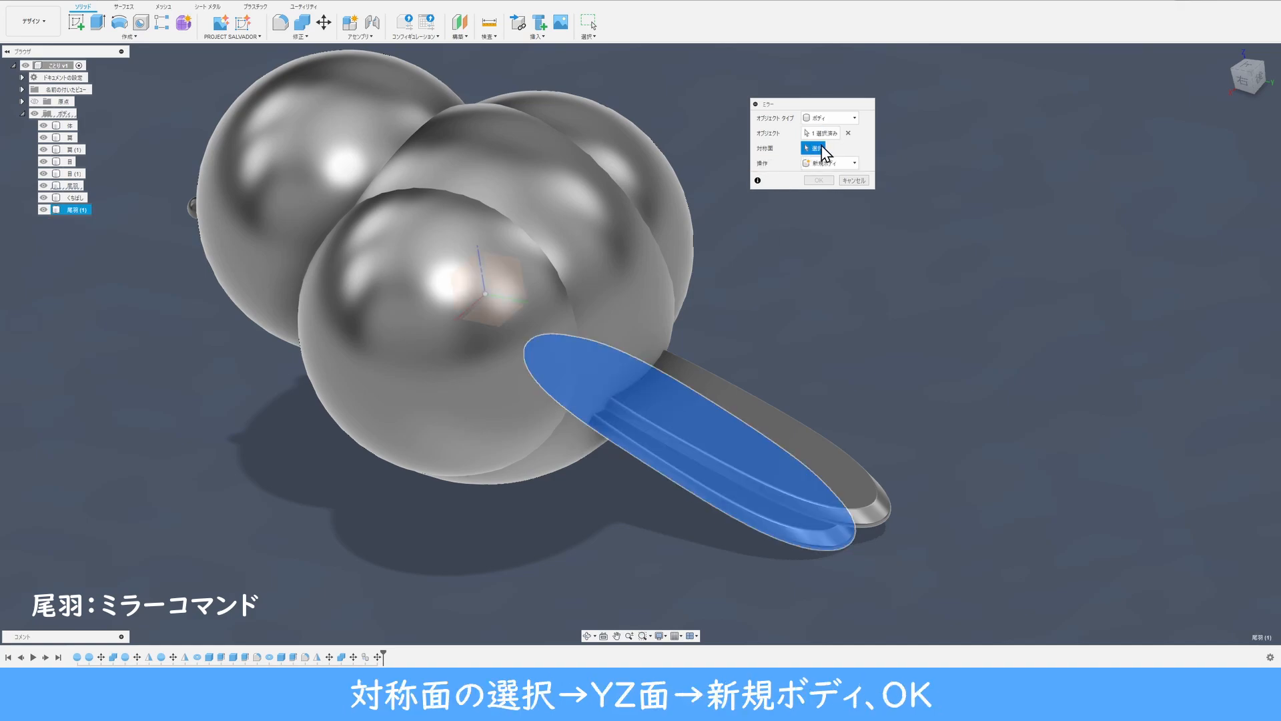
pyautogui.click(507, 280)
pyautogui.click(833, 162)
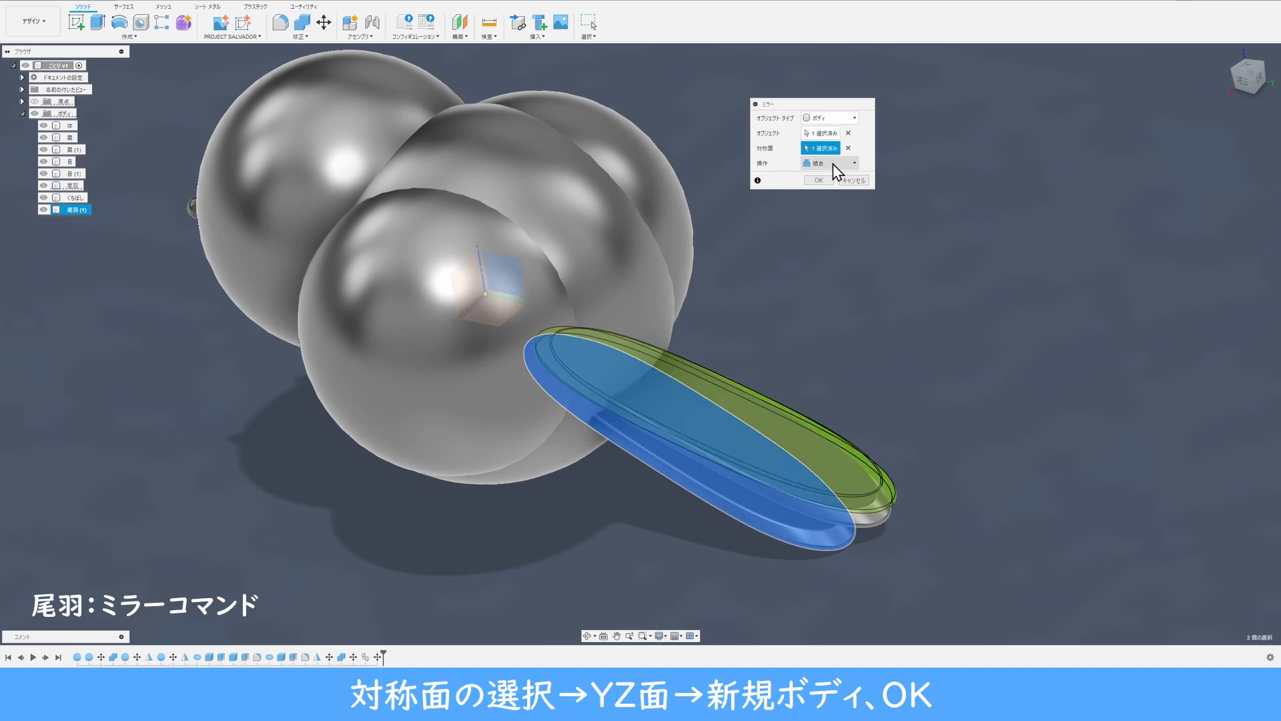
pyautogui.click(828, 186)
pyautogui.click(822, 181)
# Move the くちばし body by Y -39 mm and Z 4 mm, and rotate it 20 degrees about X.
pyautogui.keyDown('shift'); pyautogui.moveTo(785, 334); pyautogui.dragTo(921, 371, button='middle'); pyautogui.keyUp('shift')
pyautogui.press('Escape')
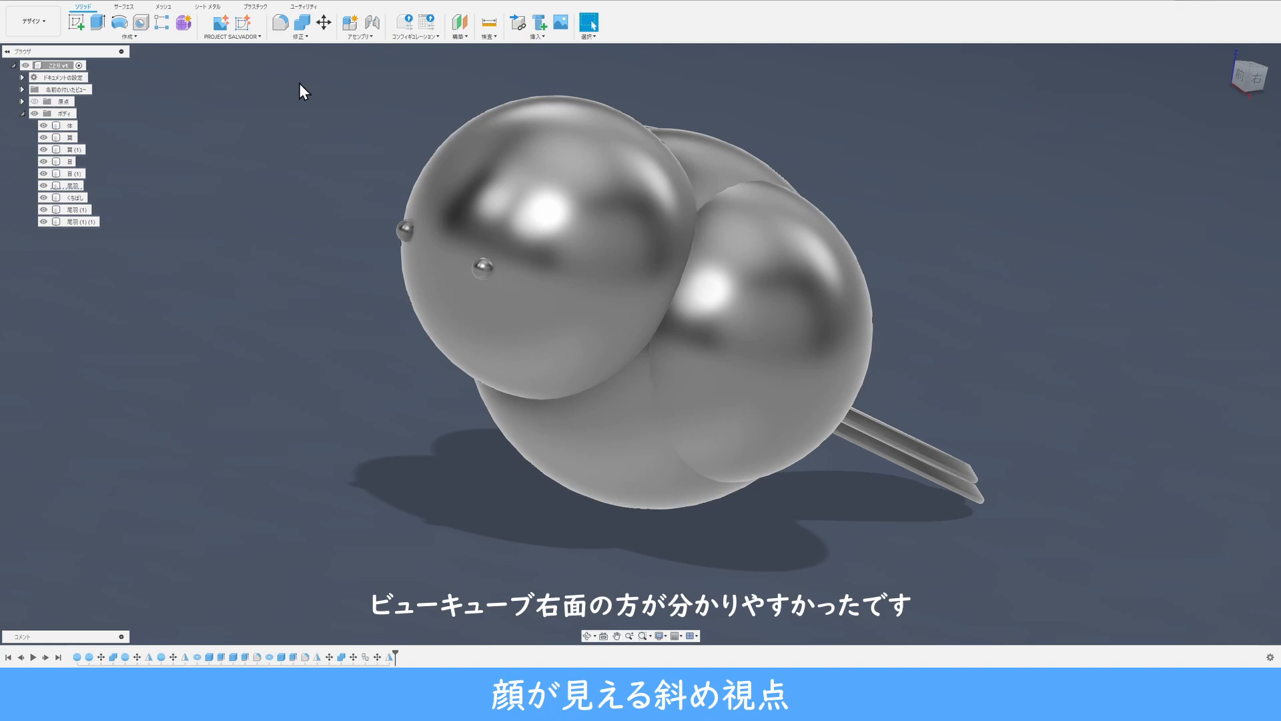
pyautogui.click(325, 25)
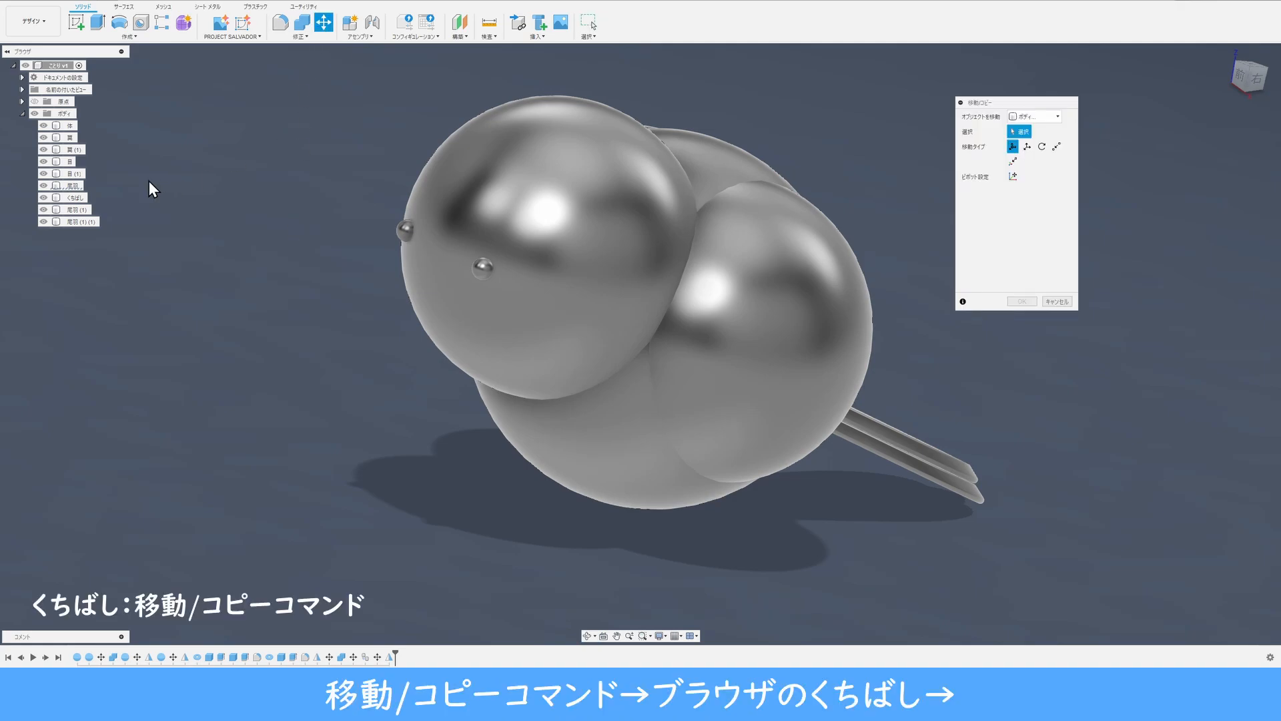
pyautogui.click(75, 197)
pyautogui.click(74, 200)
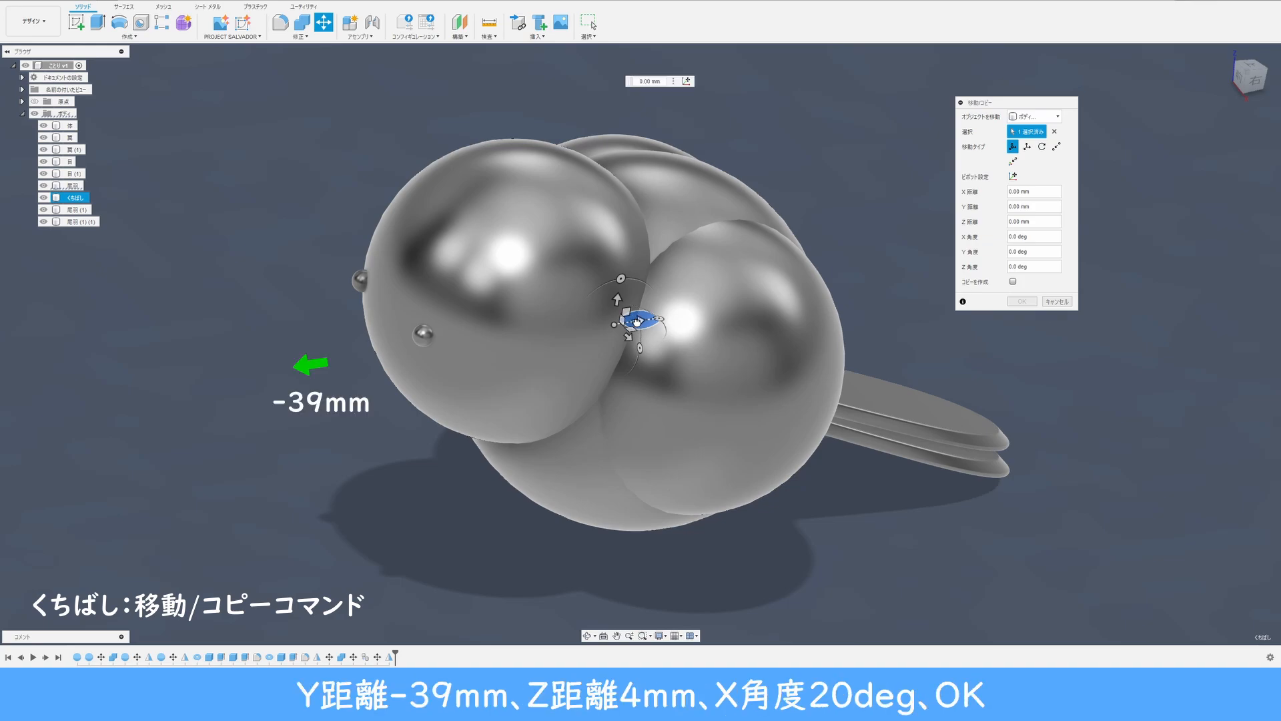
pyautogui.moveTo(636, 321); pyautogui.dragTo(386, 395)
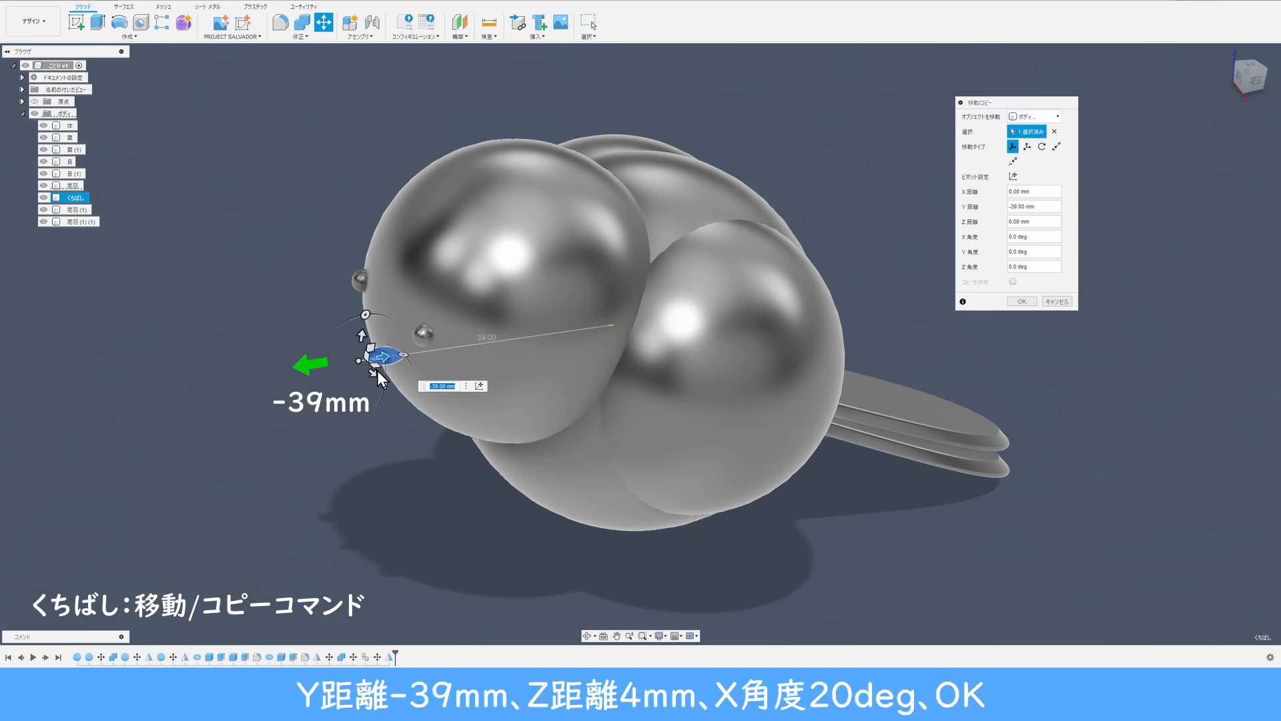
pyautogui.moveTo(362, 337); pyautogui.dragTo(355, 298)
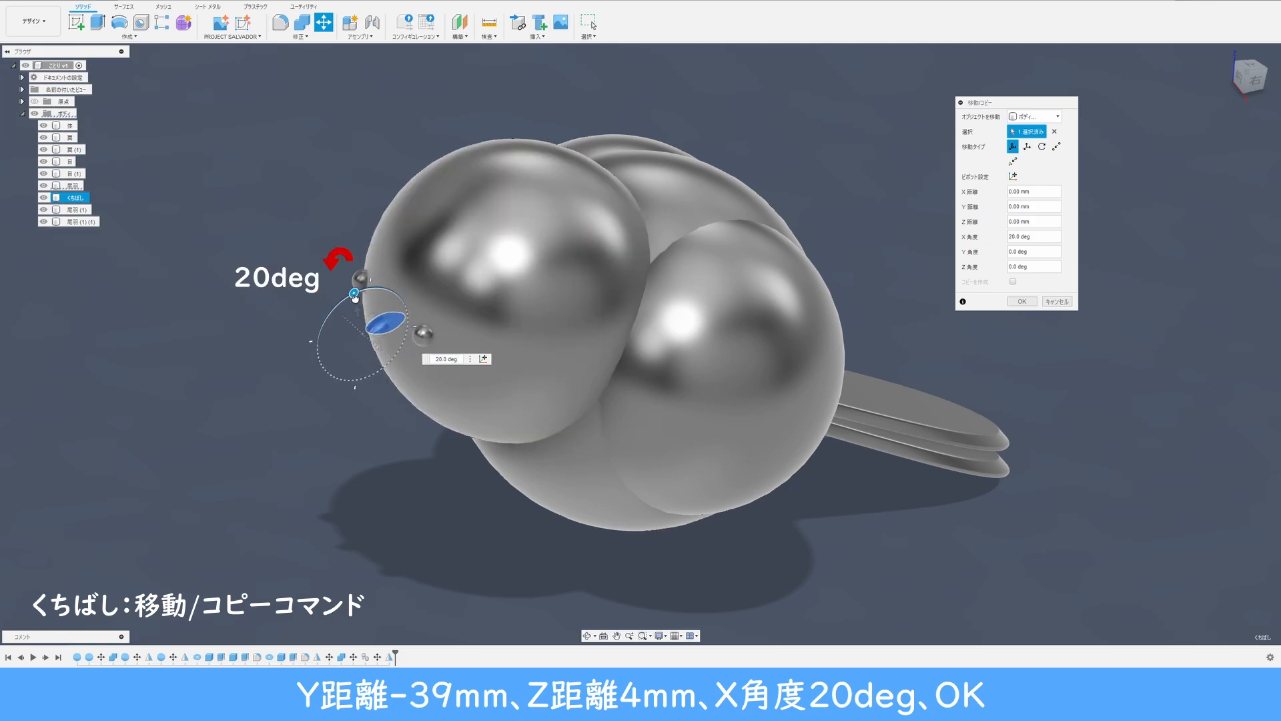
pyautogui.click(1023, 301)
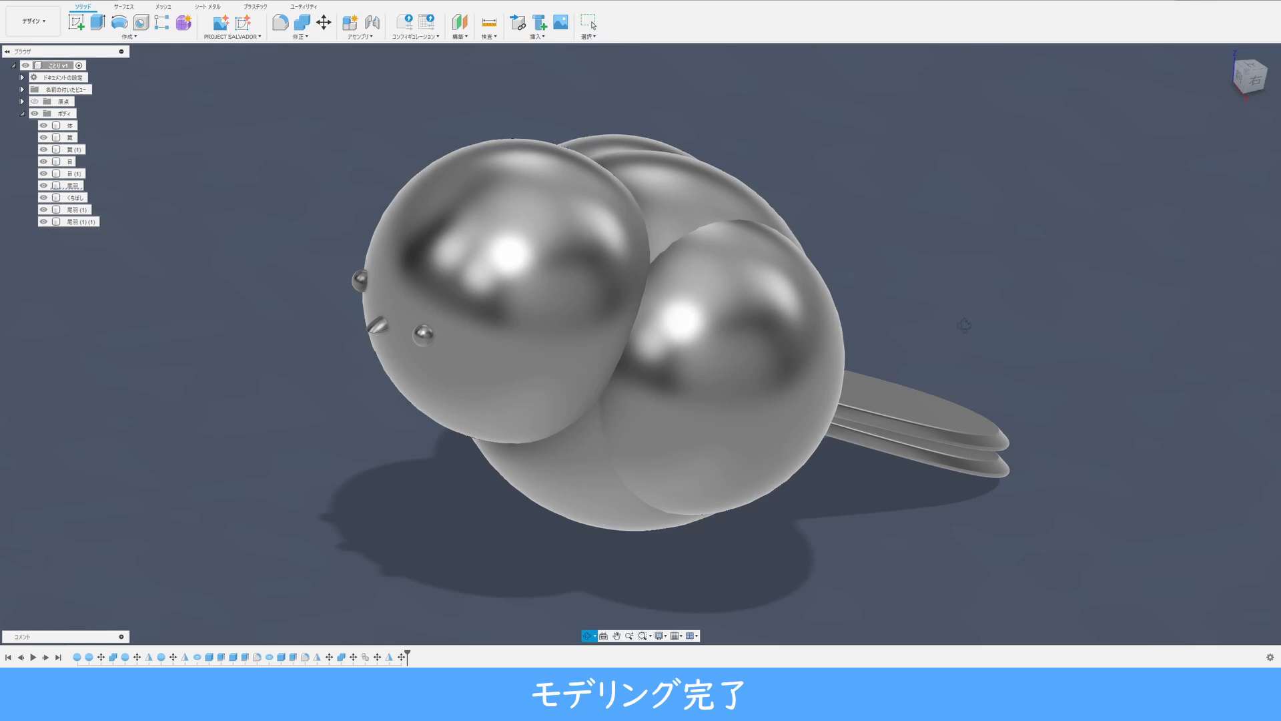
# Switch from the design workspace to the rendering workspace with the whole bird in view.
pyautogui.keyDown('shift'); pyautogui.moveTo(965, 326); pyautogui.dragTo(848, 335, button='middle'); pyautogui.keyUp('shift')
pyautogui.scroll(-4, 950, 303)
pyautogui.moveTo(847, 335)
pyautogui.keyDown('shift'); pyautogui.mouseDown(button='middle')
pyautogui.moveTo(880, 294)
pyautogui.moveTo(844, 331)
pyautogui.mouseUp(button='middle'); pyautogui.keyUp('shift')
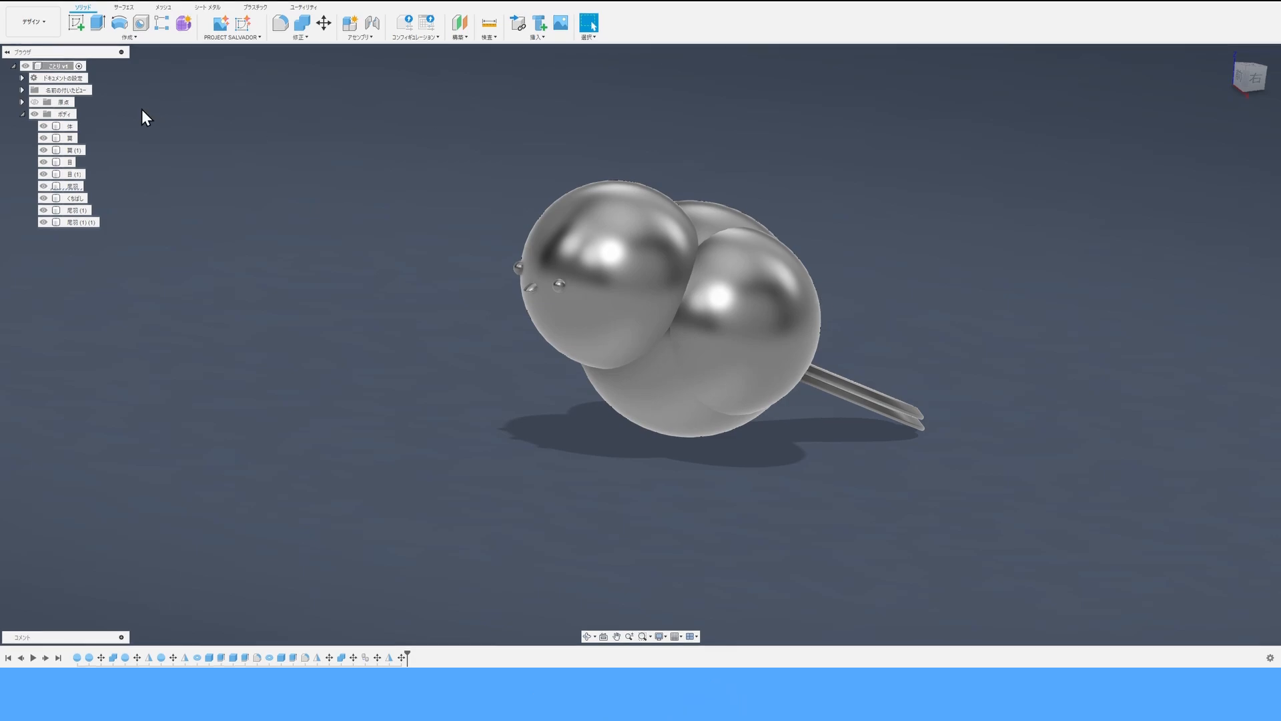
pyautogui.click(35, 28)
pyautogui.click(27, 81)
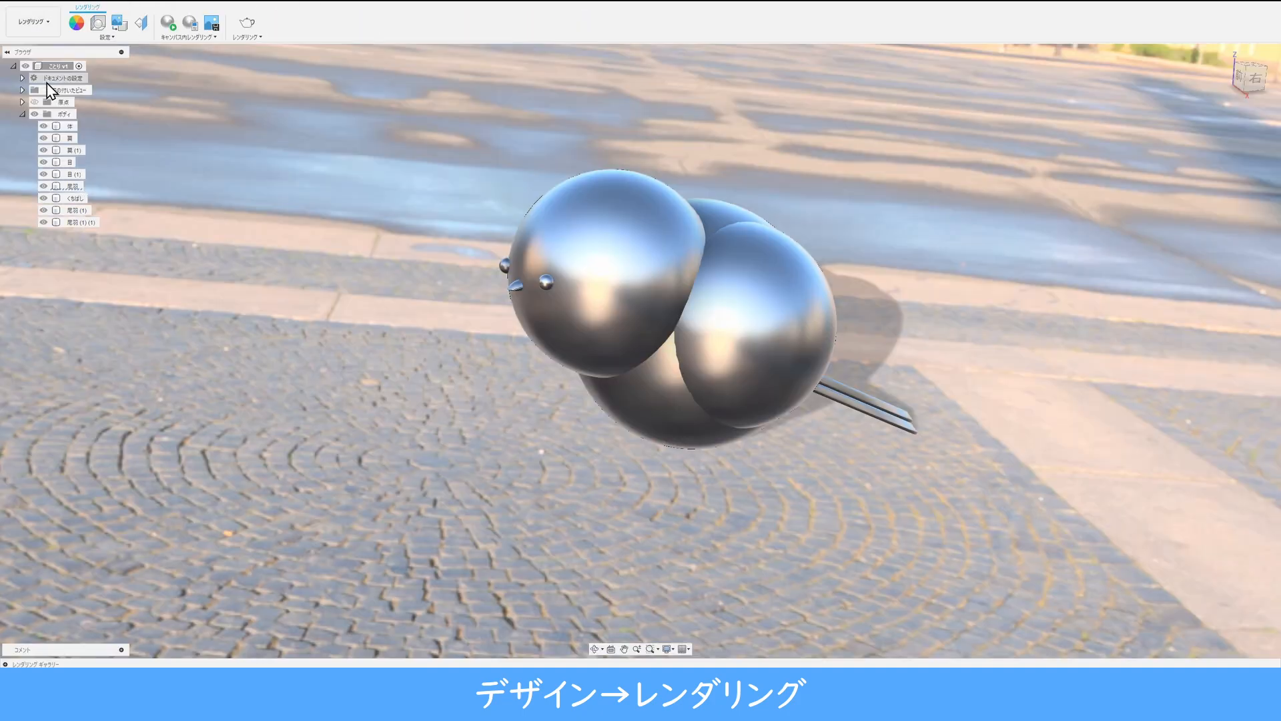
# View the bird from its right side, look through the scene environment library, and set the environment brightness to 25000 lx.
pyautogui.moveTo(915, 494)
pyautogui.keyDown('shift'); pyautogui.mouseDown(button='middle')
pyautogui.moveTo(889, 486)
pyautogui.moveTo(948, 487)
pyautogui.moveTo(872, 490)
pyautogui.moveTo(892, 494)
pyautogui.mouseUp(button='middle'); pyautogui.keyUp('shift')
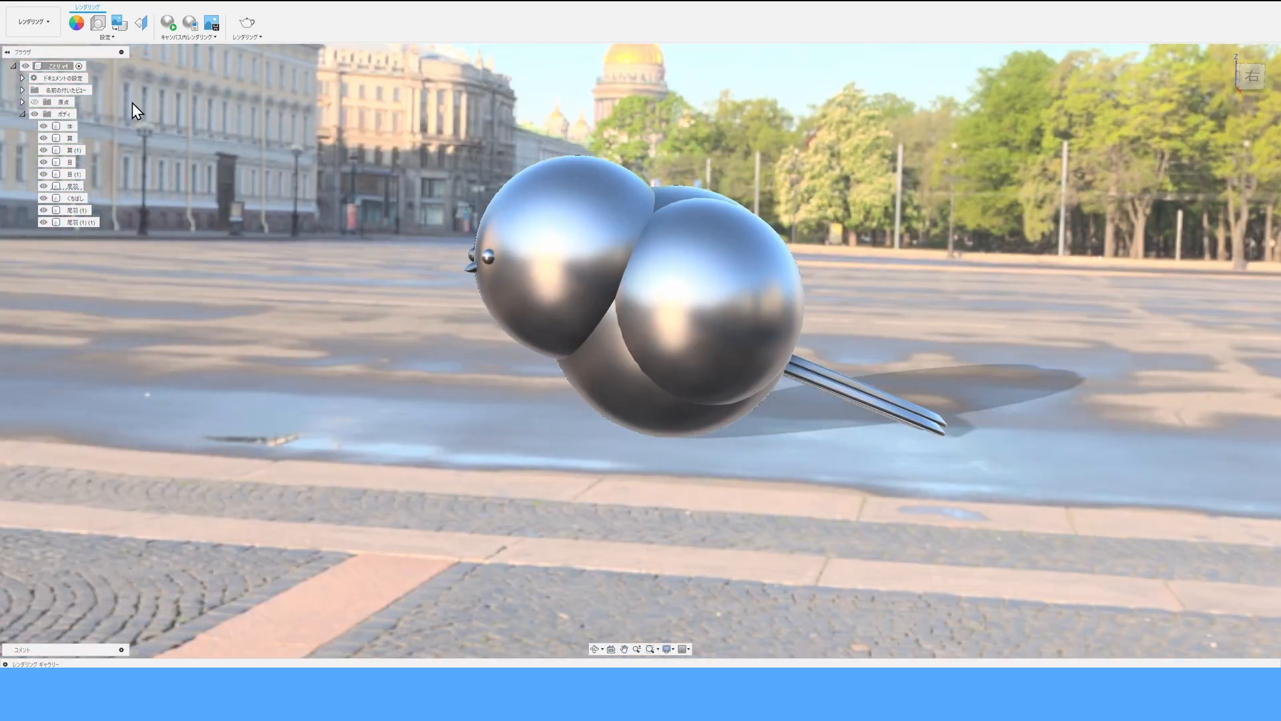
pyautogui.click(100, 26)
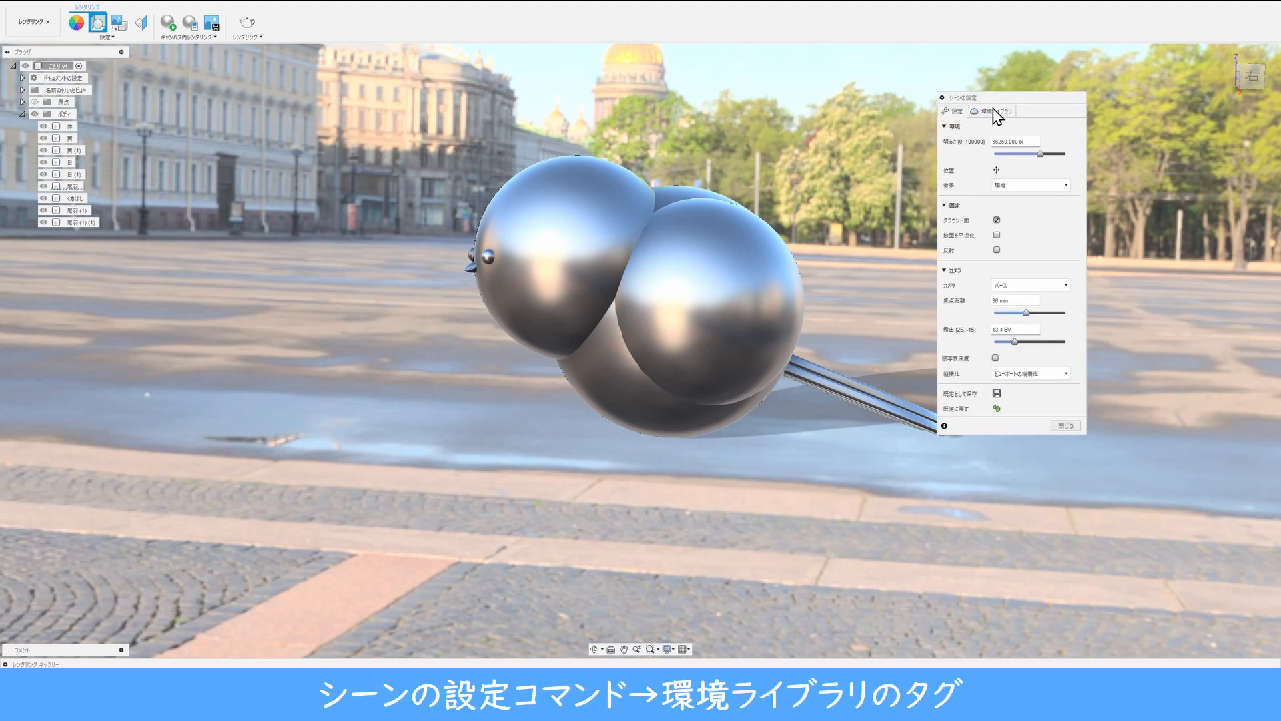
pyautogui.click(993, 110)
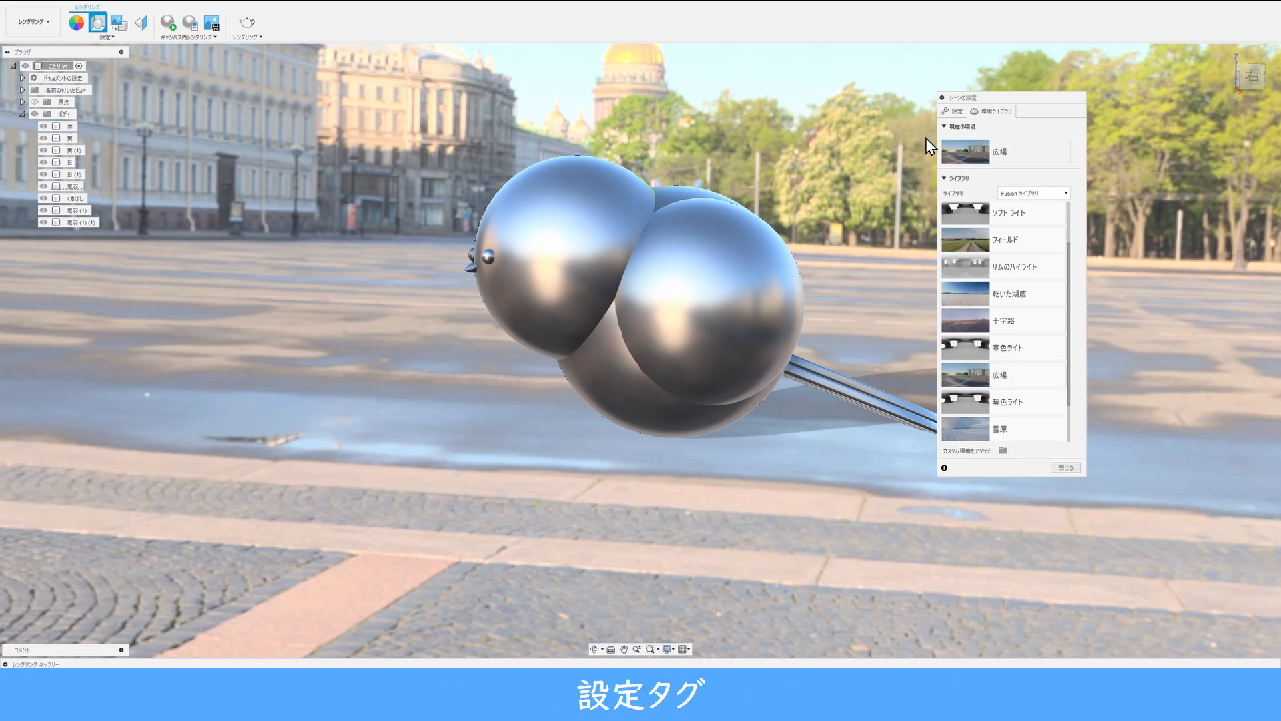
pyautogui.click(957, 115)
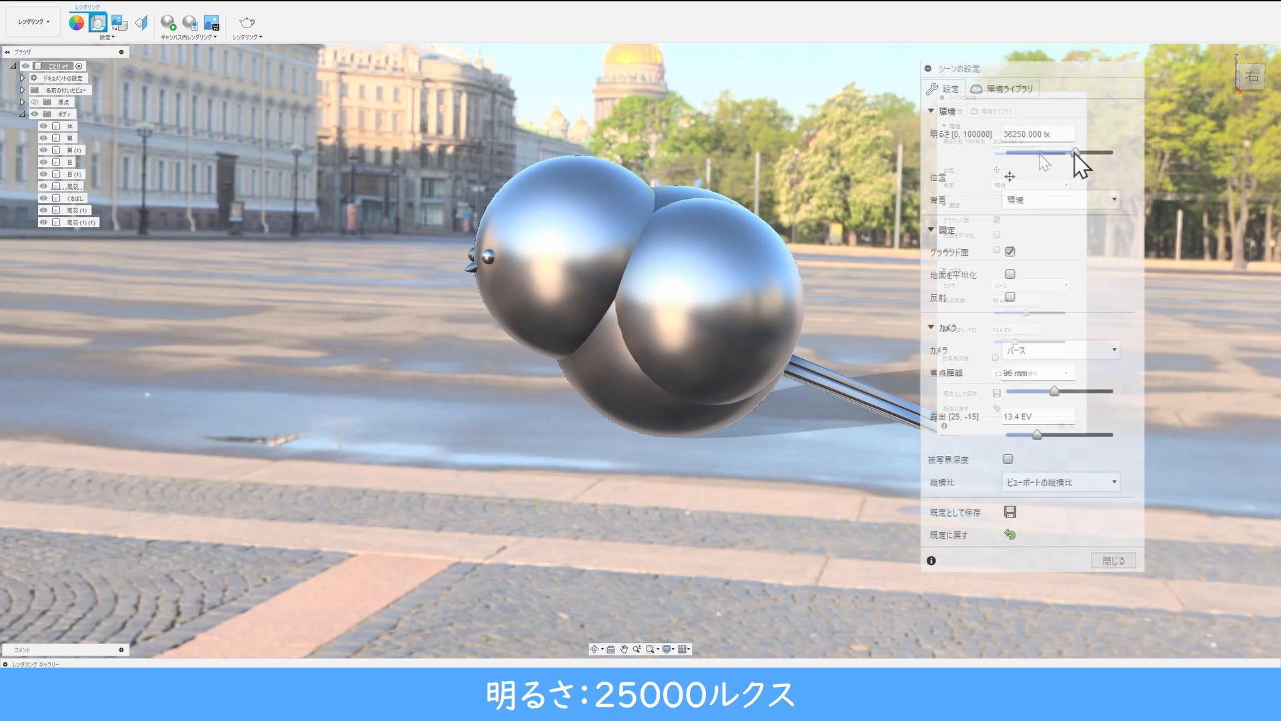
pyautogui.moveTo(1076, 154); pyautogui.dragTo(1069, 155)
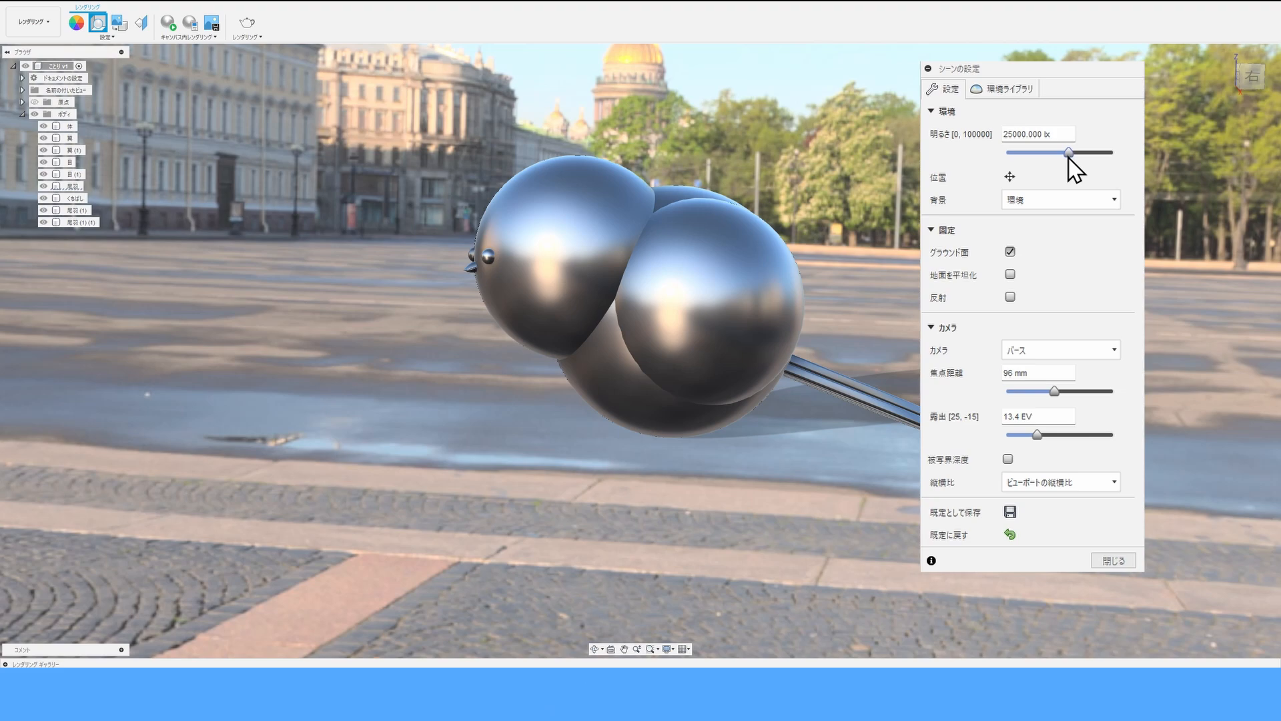
# Change the scene background from the environment image to a solid color.
pyautogui.click(1041, 200)
pyautogui.click(1038, 217)
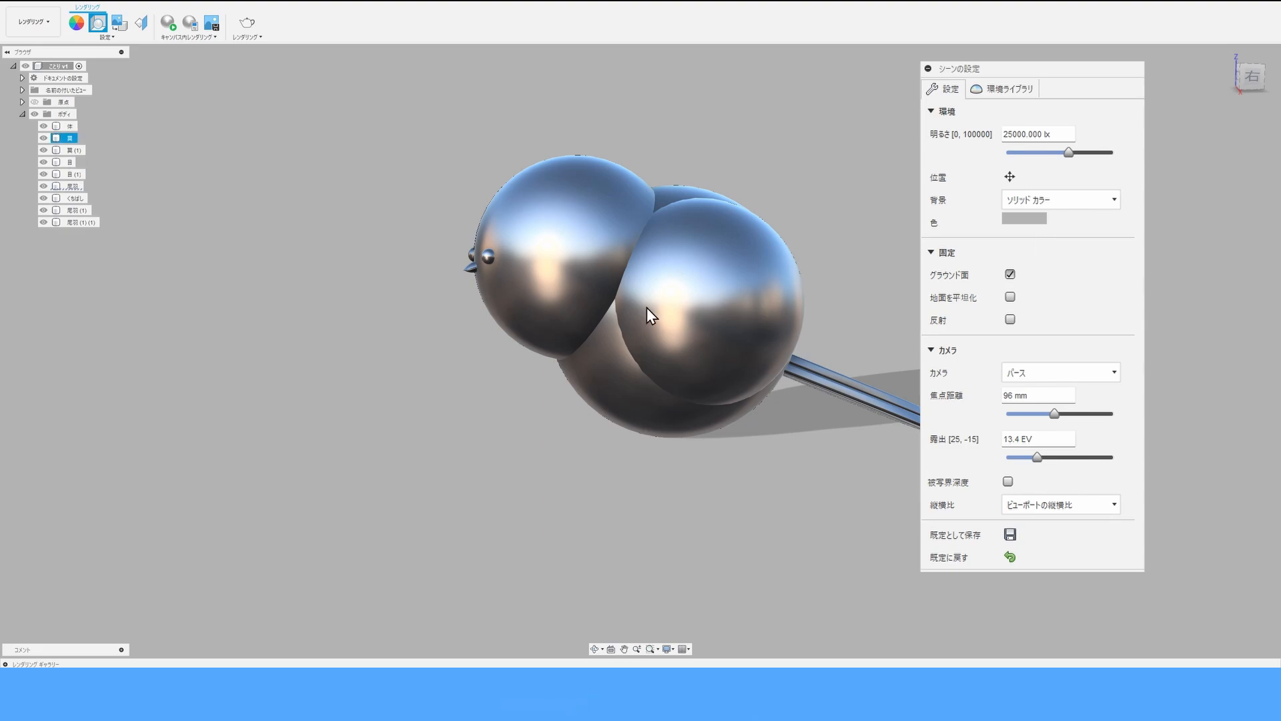
pyautogui.click(1074, 203)
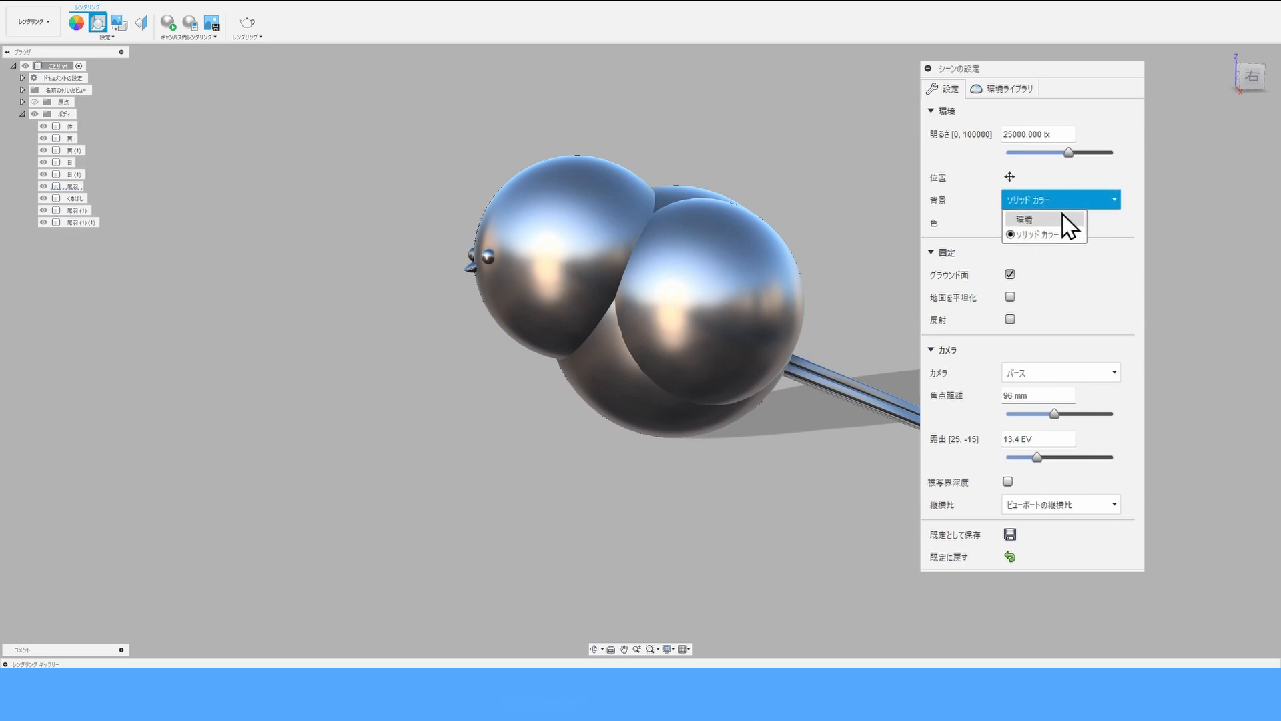
pyautogui.click(1062, 218)
pyautogui.click(1072, 194)
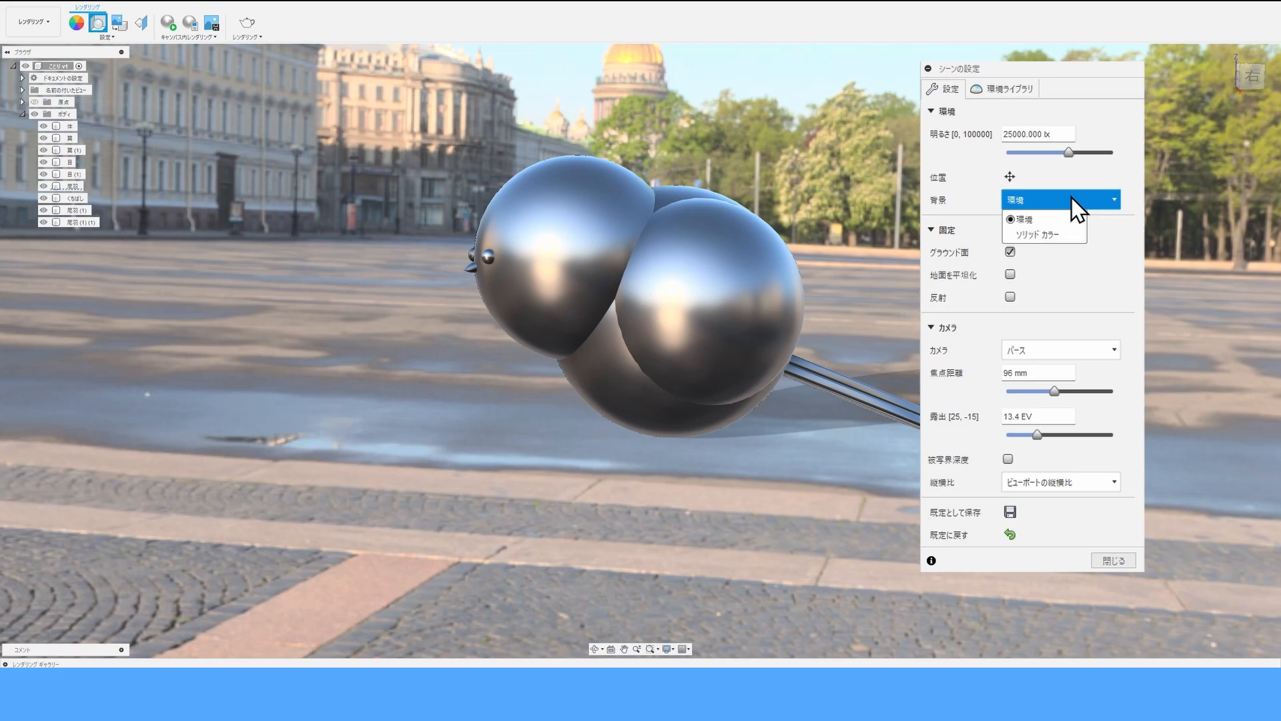
pyautogui.click(1059, 233)
pyautogui.click(1034, 218)
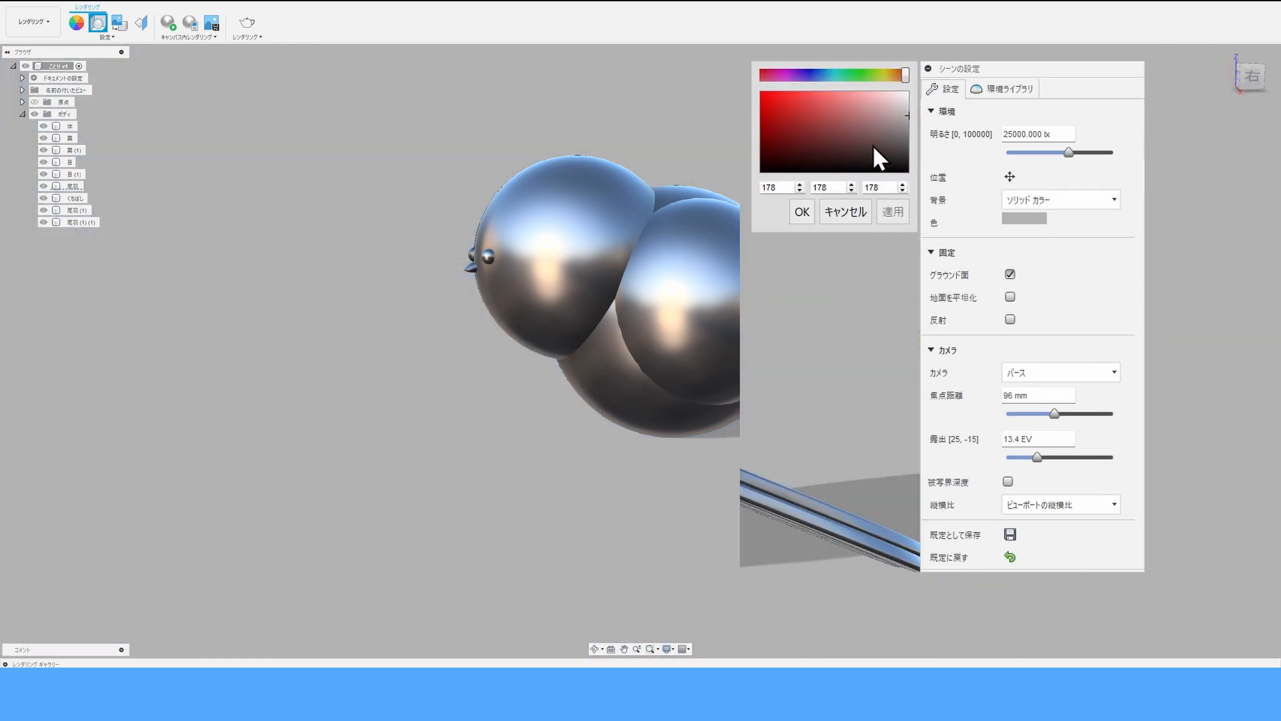
pyautogui.moveTo(905, 77); pyautogui.dragTo(938, 94)
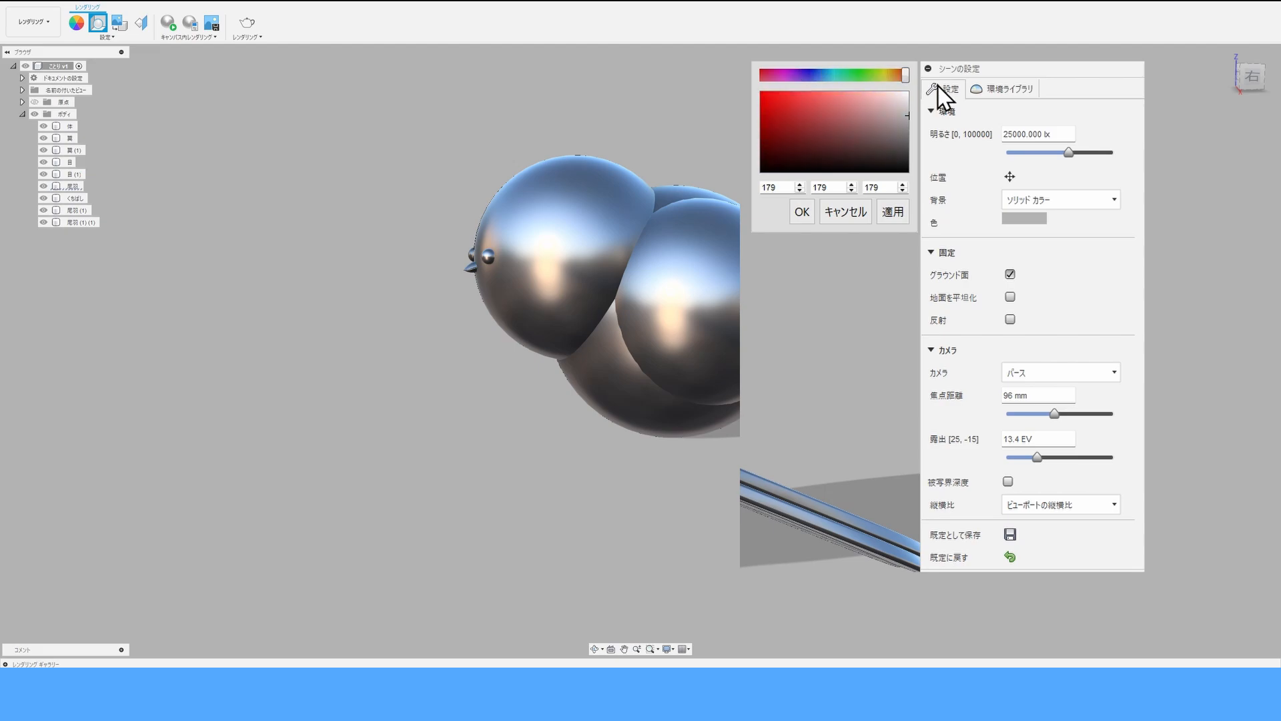
pyautogui.click(874, 130)
pyautogui.moveTo(874, 129)
pyautogui.mouseDown()
pyautogui.moveTo(842, 126)
pyautogui.moveTo(845, 112)
pyautogui.moveTo(854, 132)
pyautogui.mouseUp()
pyautogui.click(845, 217)
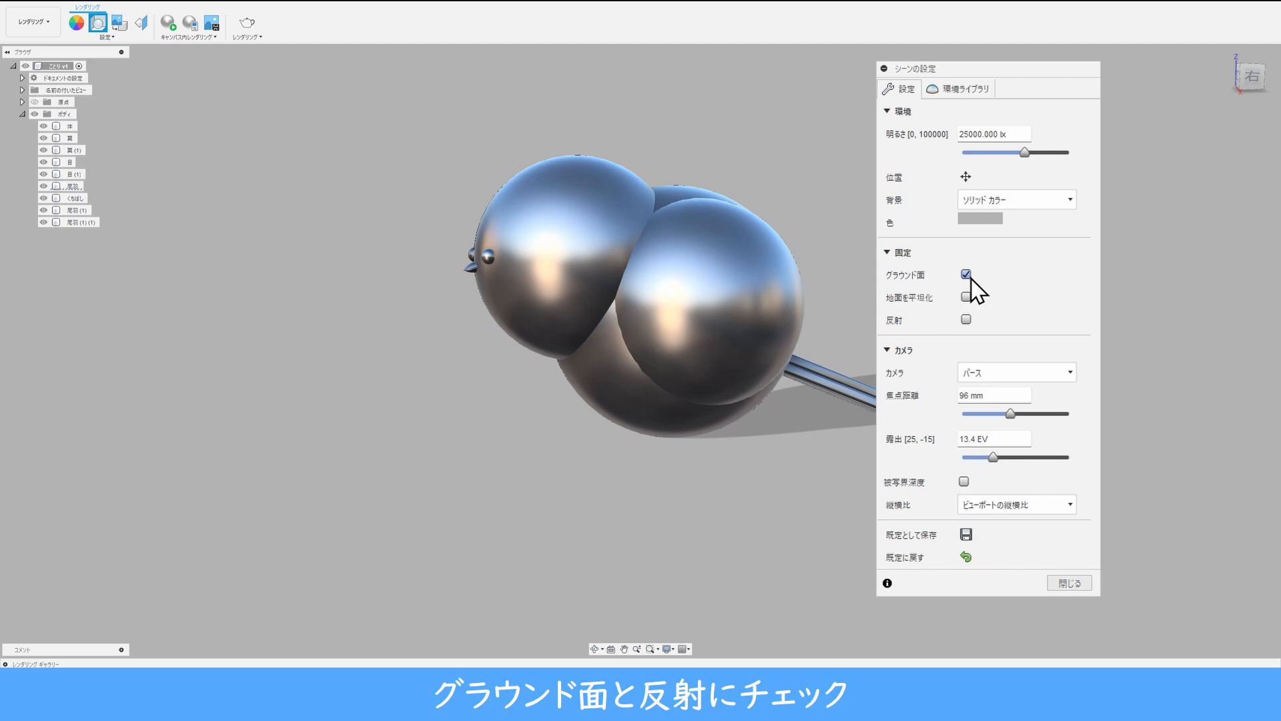
# Enable ground reflections for the scene and set the camera aspect ratio to 16:9 widescreen.
pyautogui.click(966, 319)
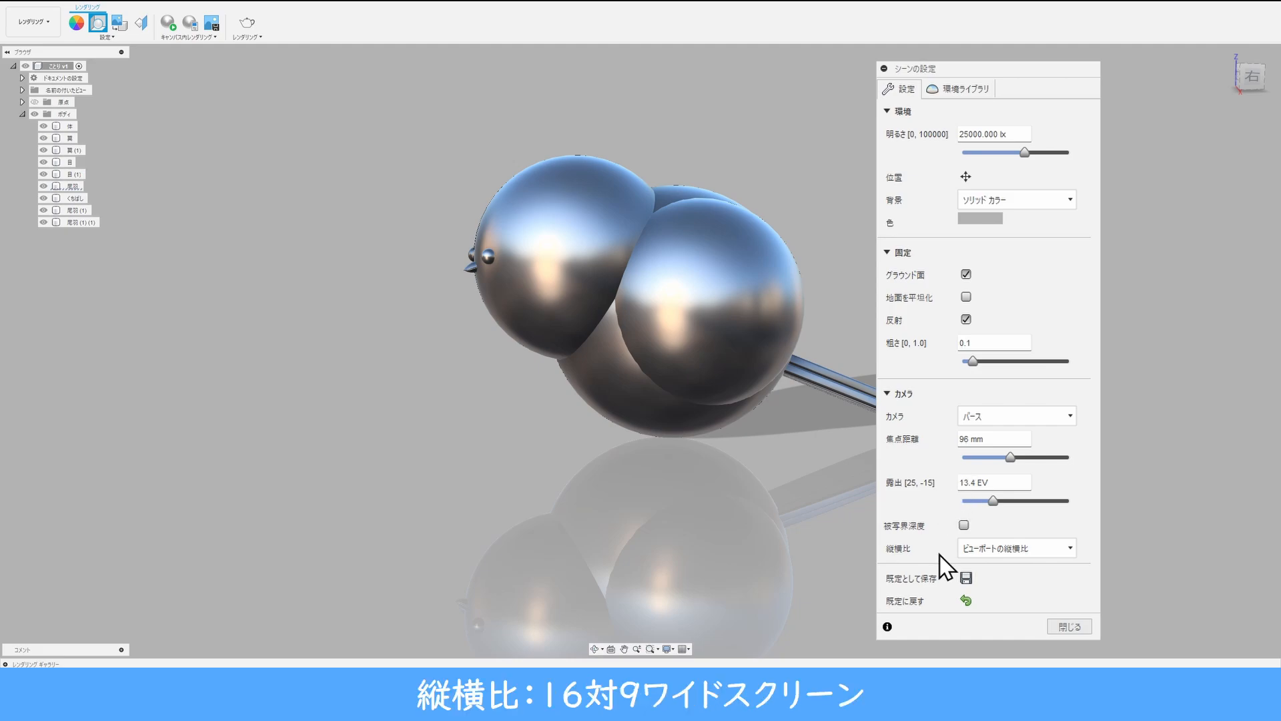
pyautogui.click(1038, 551)
pyautogui.click(1025, 614)
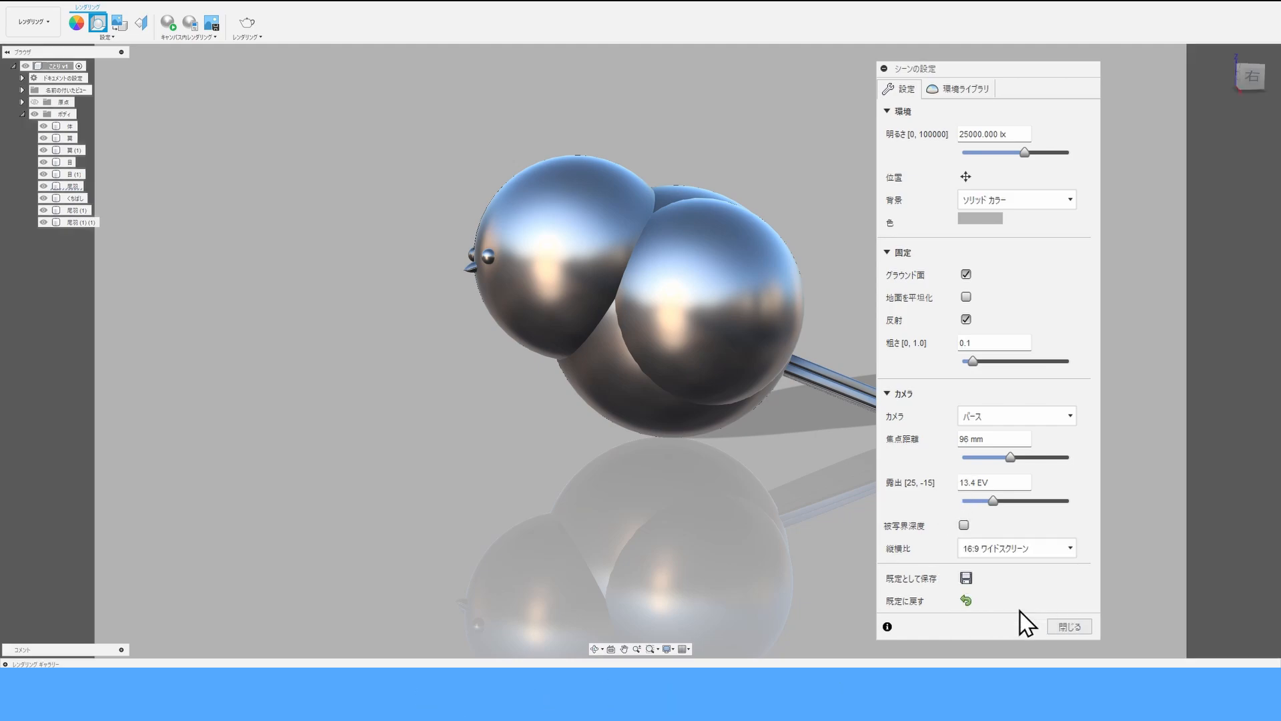
# Try the 1:1 square and 4:3 presentation camera aspect ratios and return to 16:9 widescreen.
pyautogui.click(1035, 551)
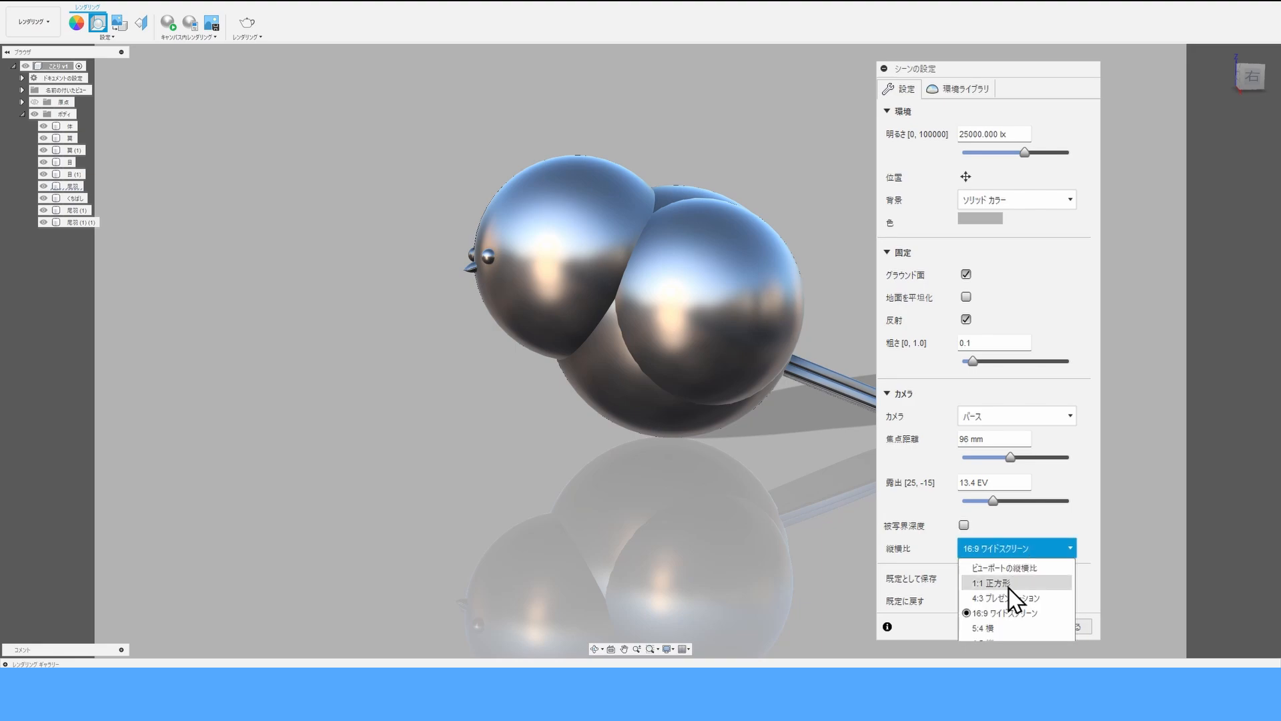
pyautogui.click(994, 583)
pyautogui.click(1015, 551)
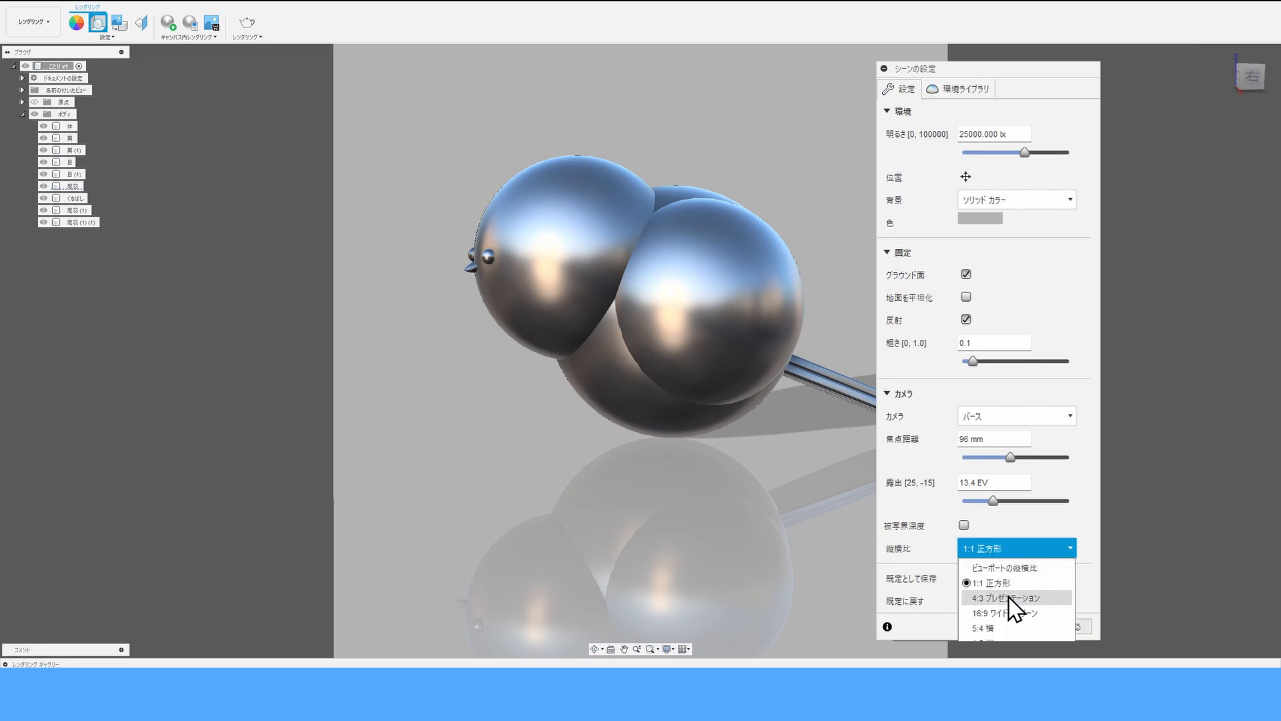
pyautogui.click(1013, 599)
pyautogui.click(1010, 551)
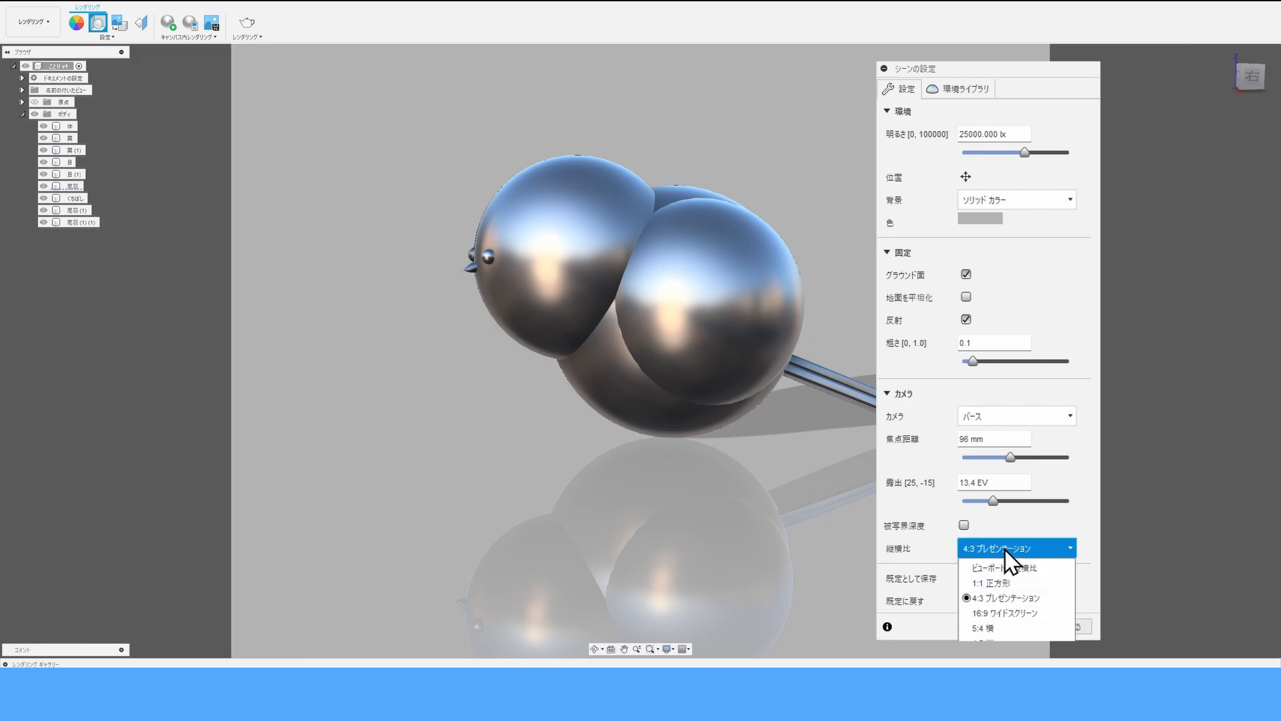
pyautogui.click(1004, 614)
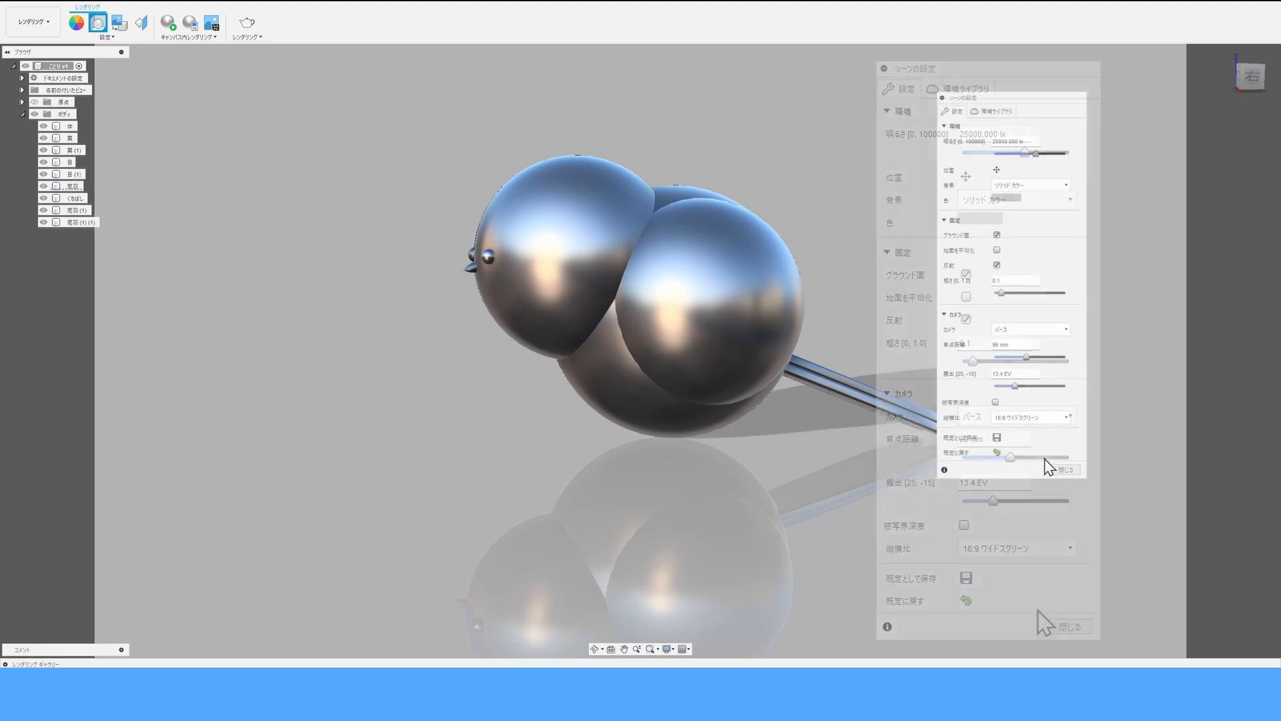
# Finish the scene settings, turn the bird slightly toward its front, and save this angle as a named view called ベストビュー.
pyautogui.click(1065, 470)
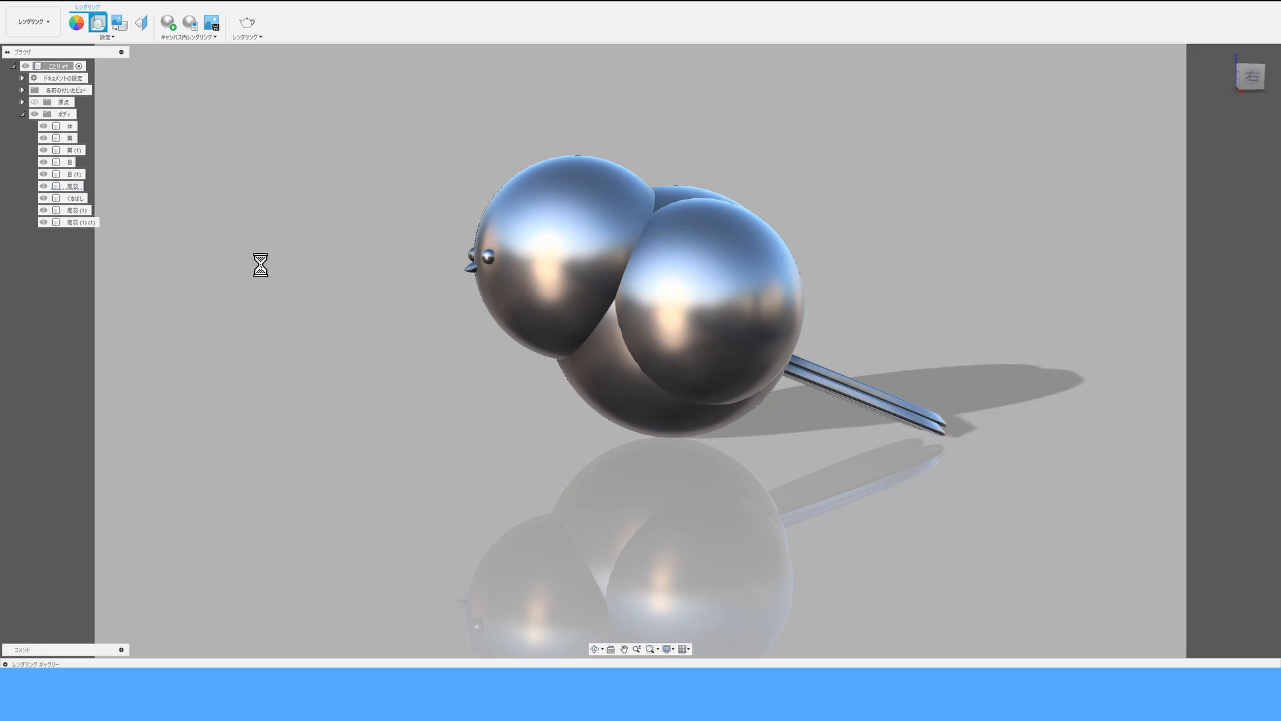
pyautogui.keyDown('shift'); pyautogui.moveTo(318, 347); pyautogui.dragTo(378, 378, button='middle'); pyautogui.keyUp('shift')
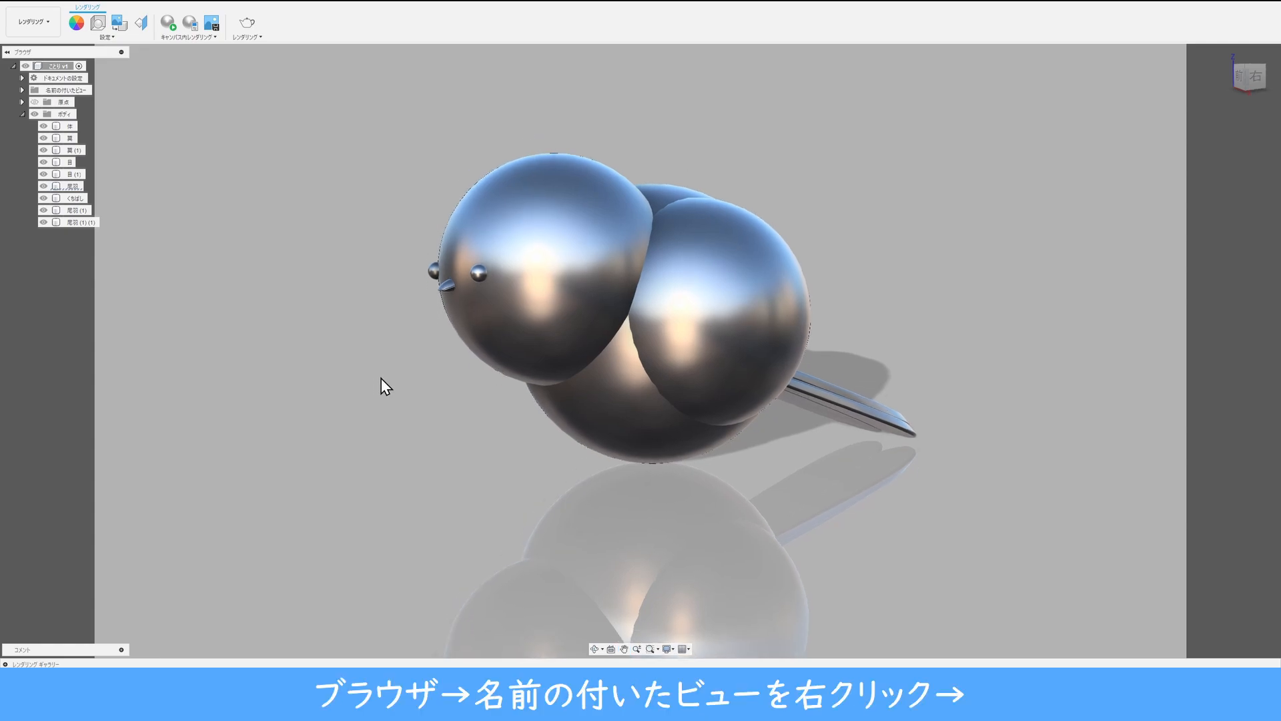
pyautogui.rightClick(81, 91)
pyautogui.click(124, 100)
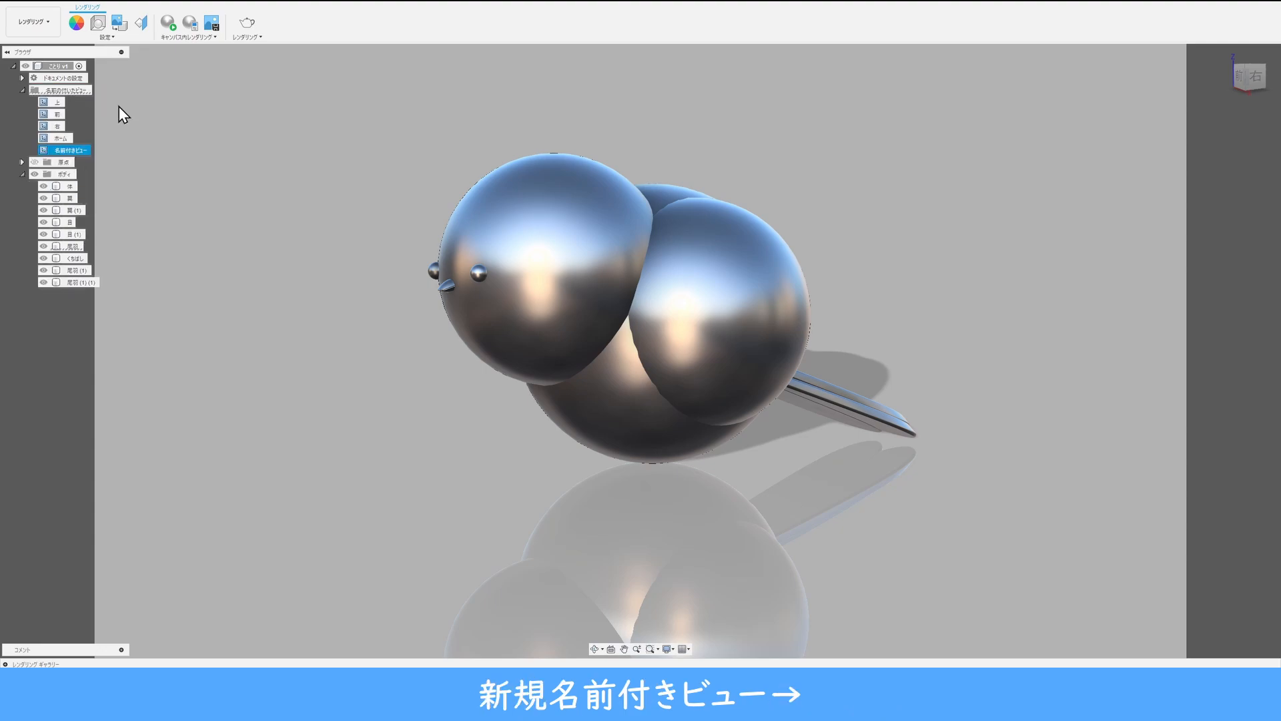
pyautogui.doubleClick(74, 149)
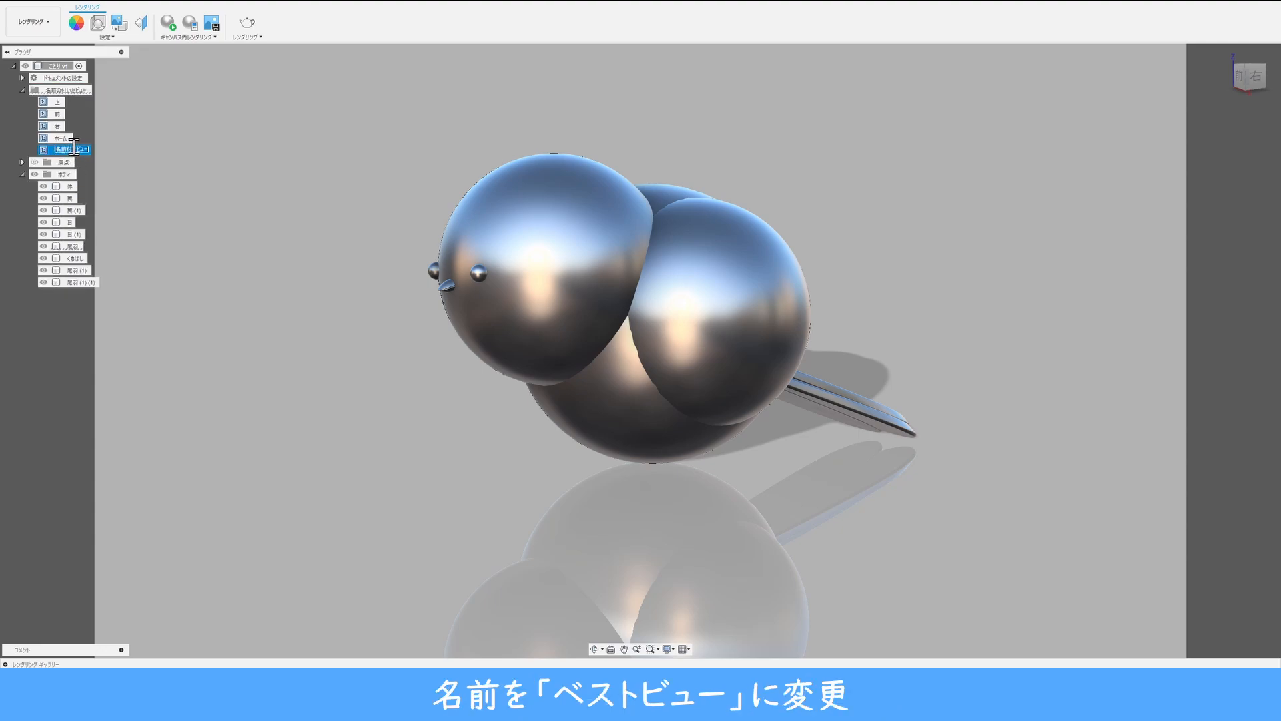
pyautogui.write('ベストビュー')
pyautogui.press('Return')
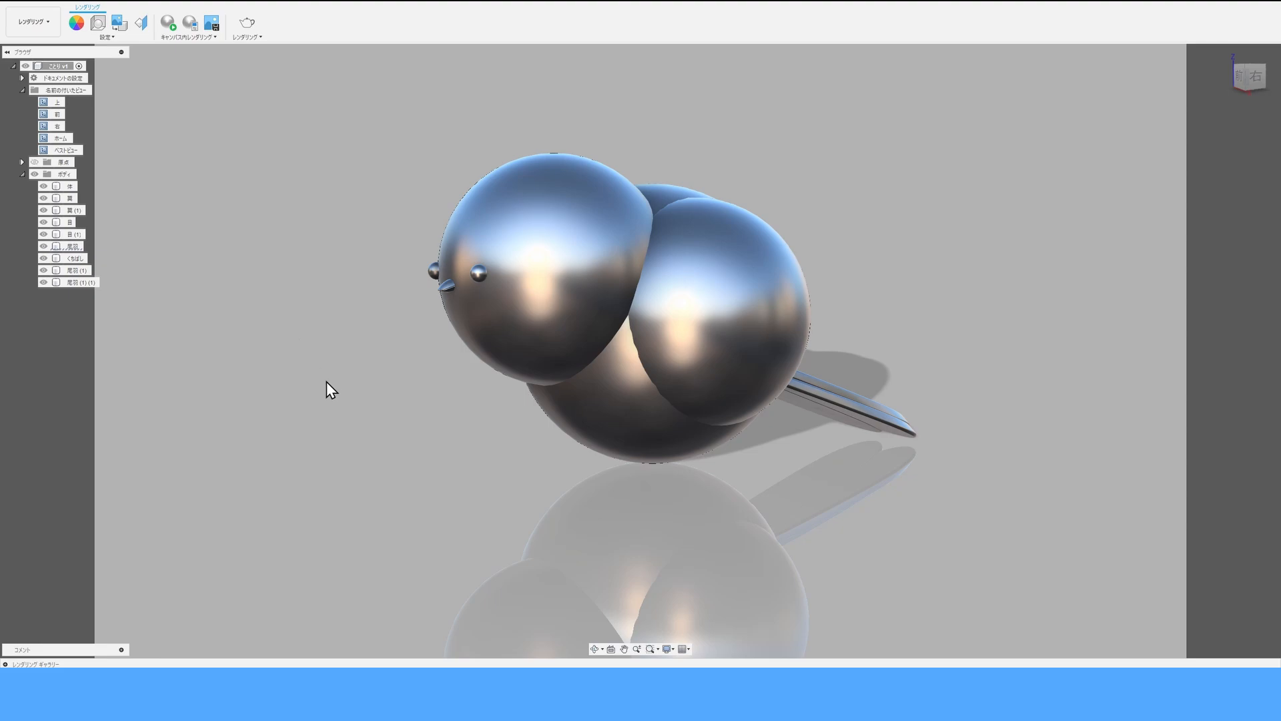
# Orbit to look at the bird from above and restore the saved view ベストビュー.
pyautogui.keyDown('shift'); pyautogui.moveTo(326, 382); pyautogui.dragTo(195, 103, button='middle'); pyautogui.keyUp('shift')
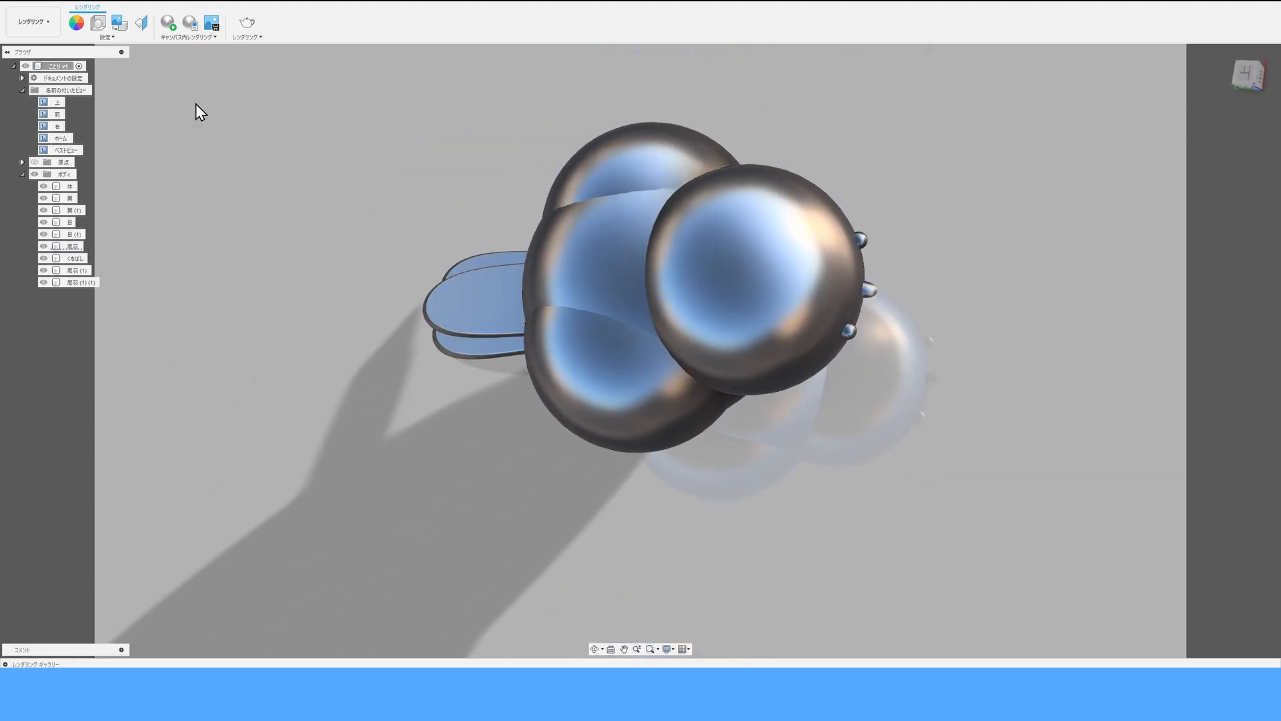
pyautogui.click(73, 150)
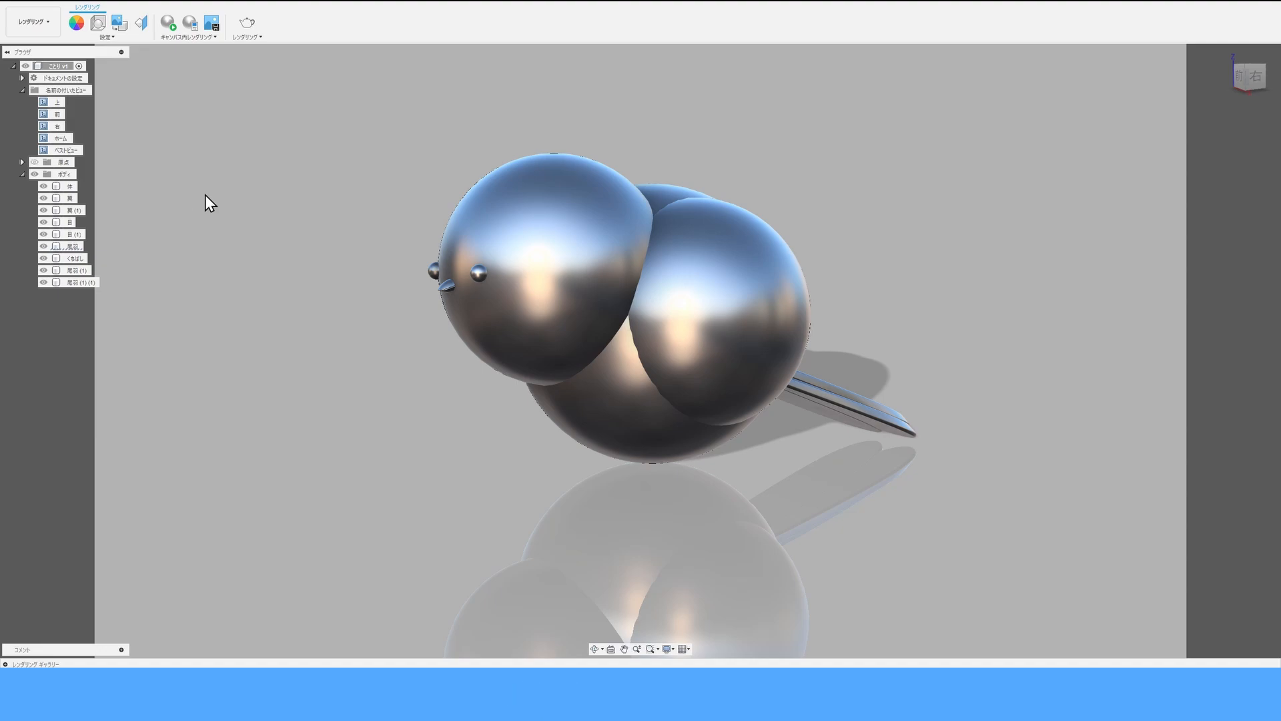
pyautogui.click(550, 403)
pyautogui.click(446, 379)
# Rotate the scene environment to 22.0 deg in the scene settings.
pyautogui.click(97, 22)
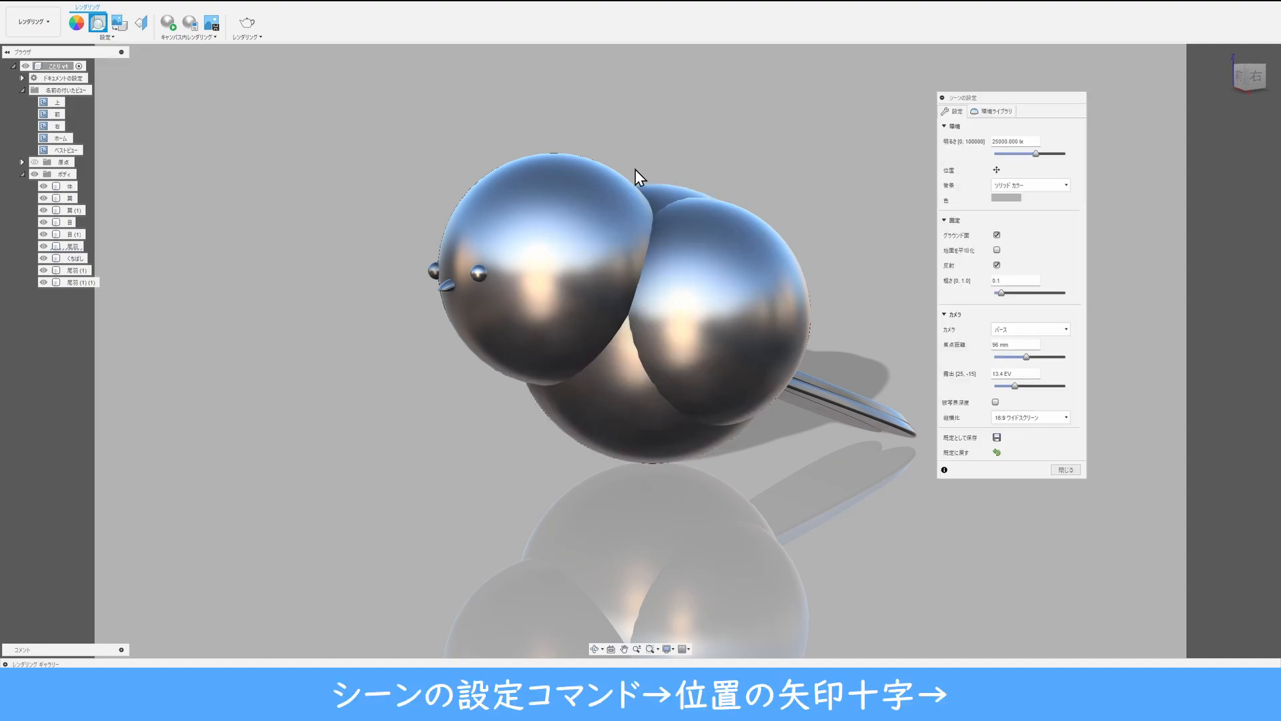
pyautogui.click(997, 170)
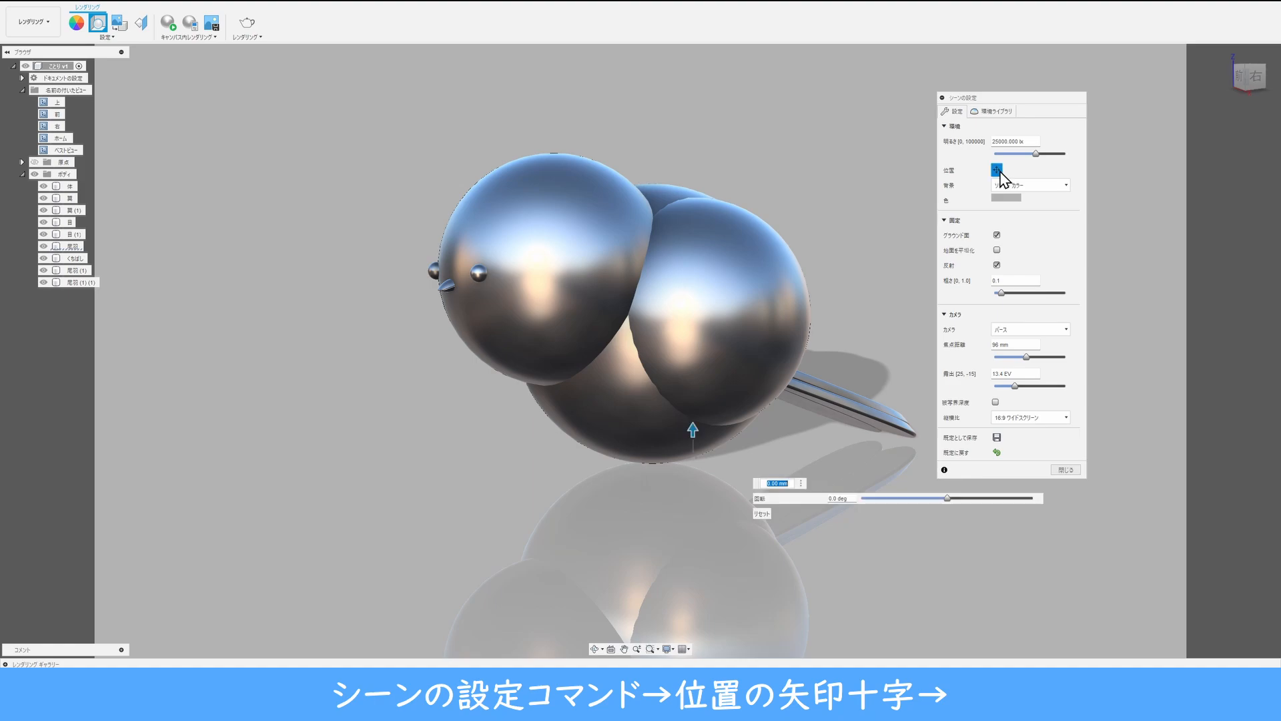
pyautogui.moveTo(950, 499); pyautogui.dragTo(960, 502)
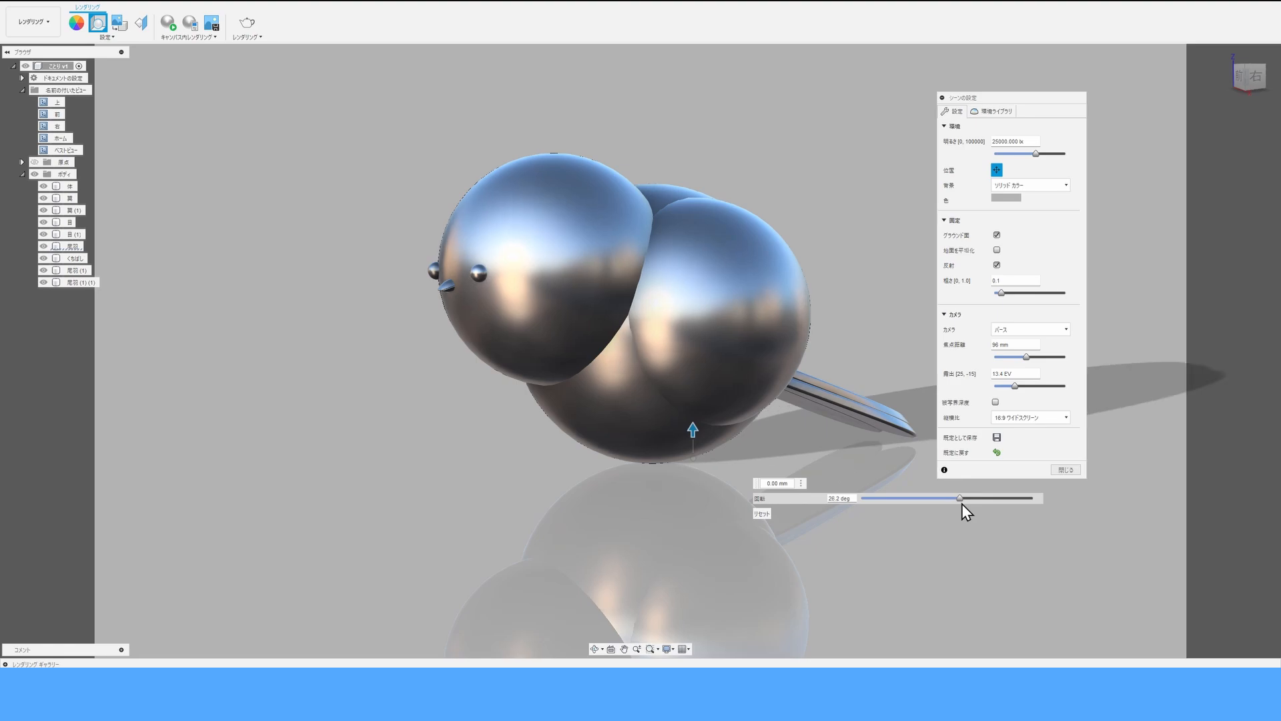
pyautogui.moveTo(960, 499); pyautogui.dragTo(958, 498)
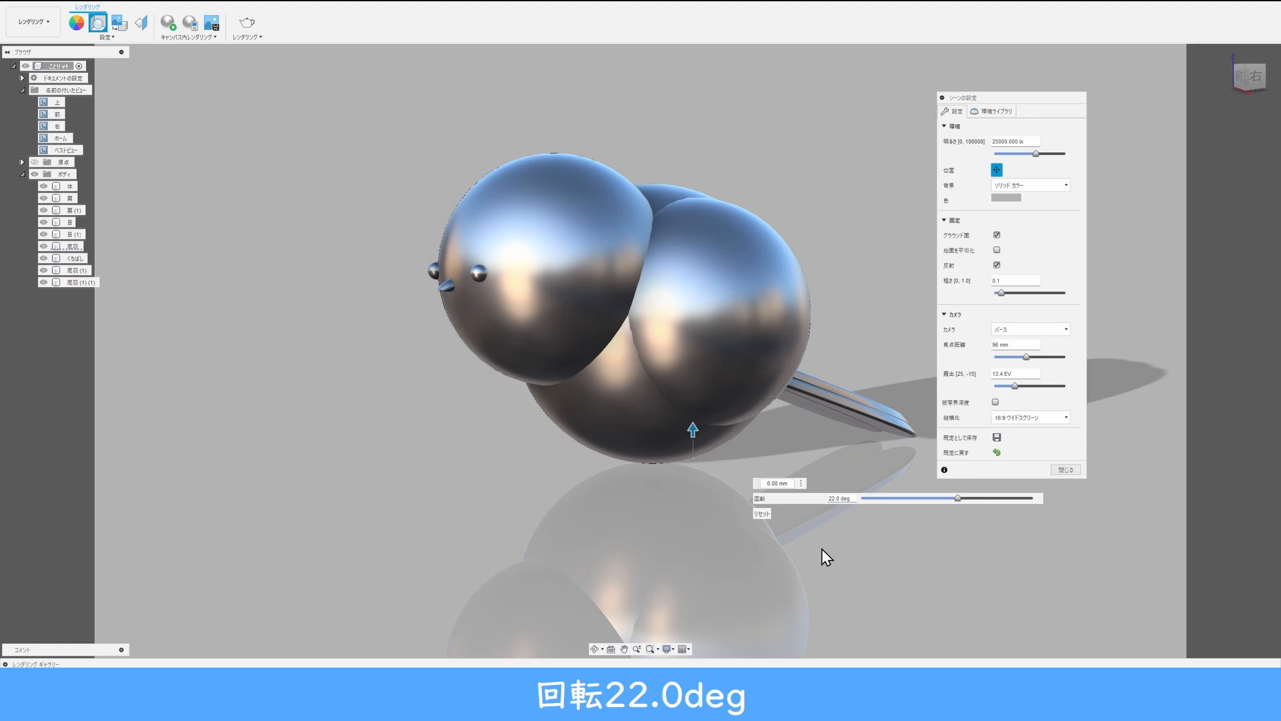
pyautogui.click(1062, 471)
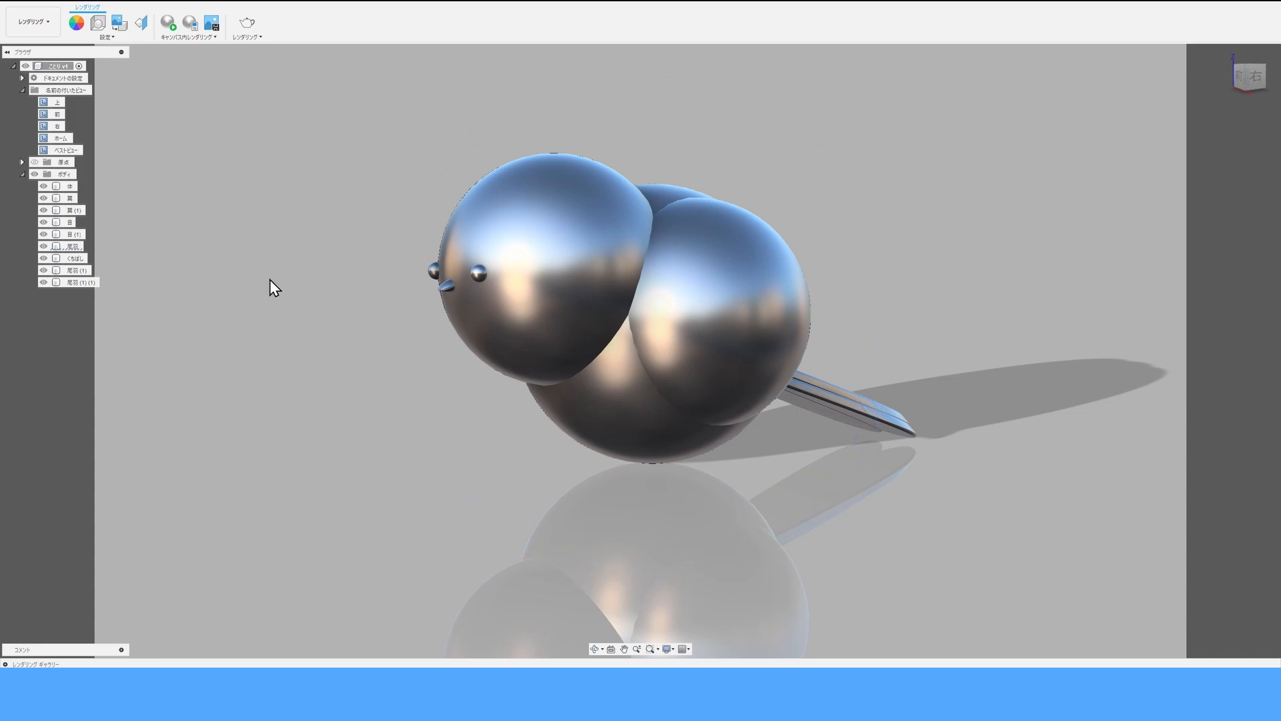
# Apply the rough white powder coat paint, パウダー コート - 粗い(白), to the bird's head and torso.
pyautogui.click(77, 24)
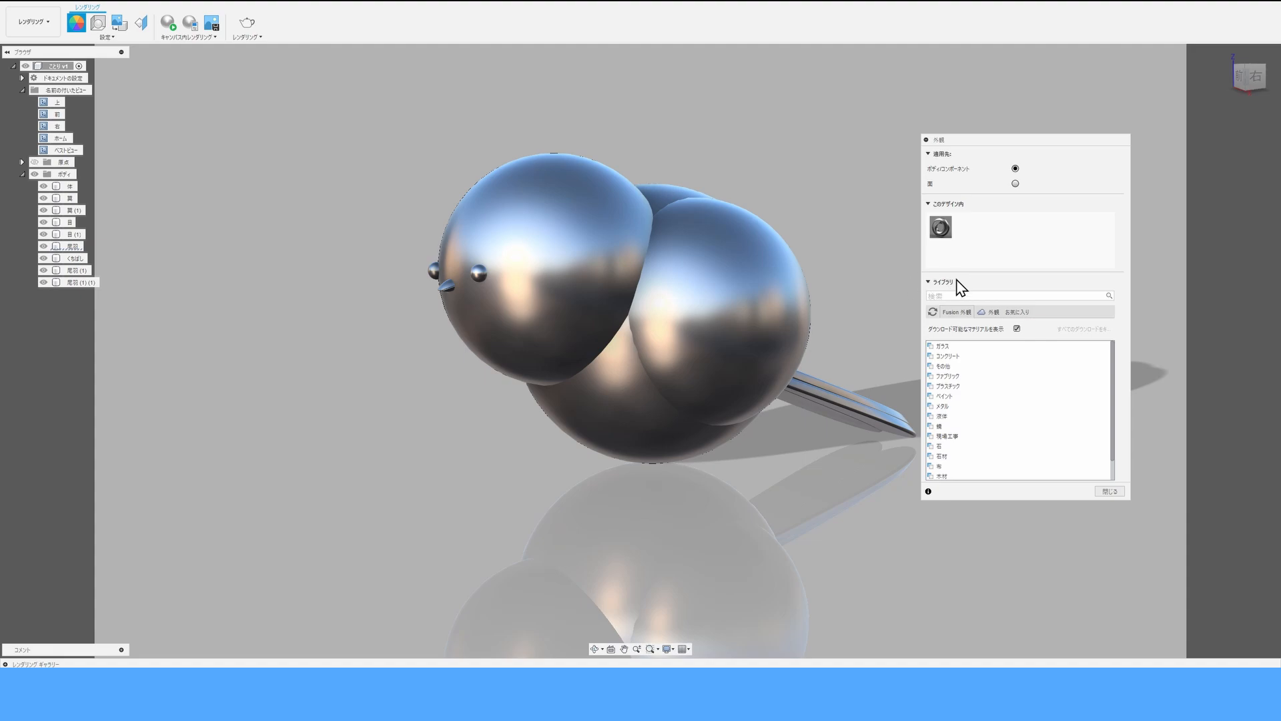
pyautogui.click(947, 396)
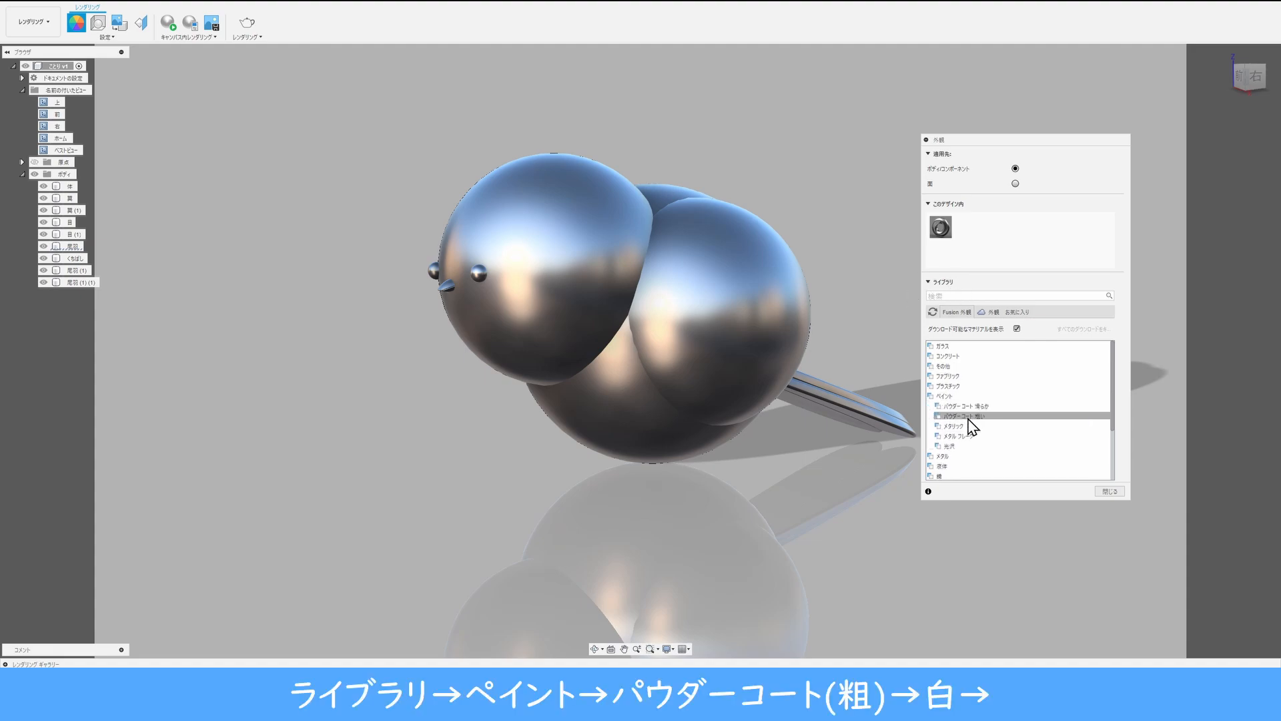
pyautogui.click(968, 417)
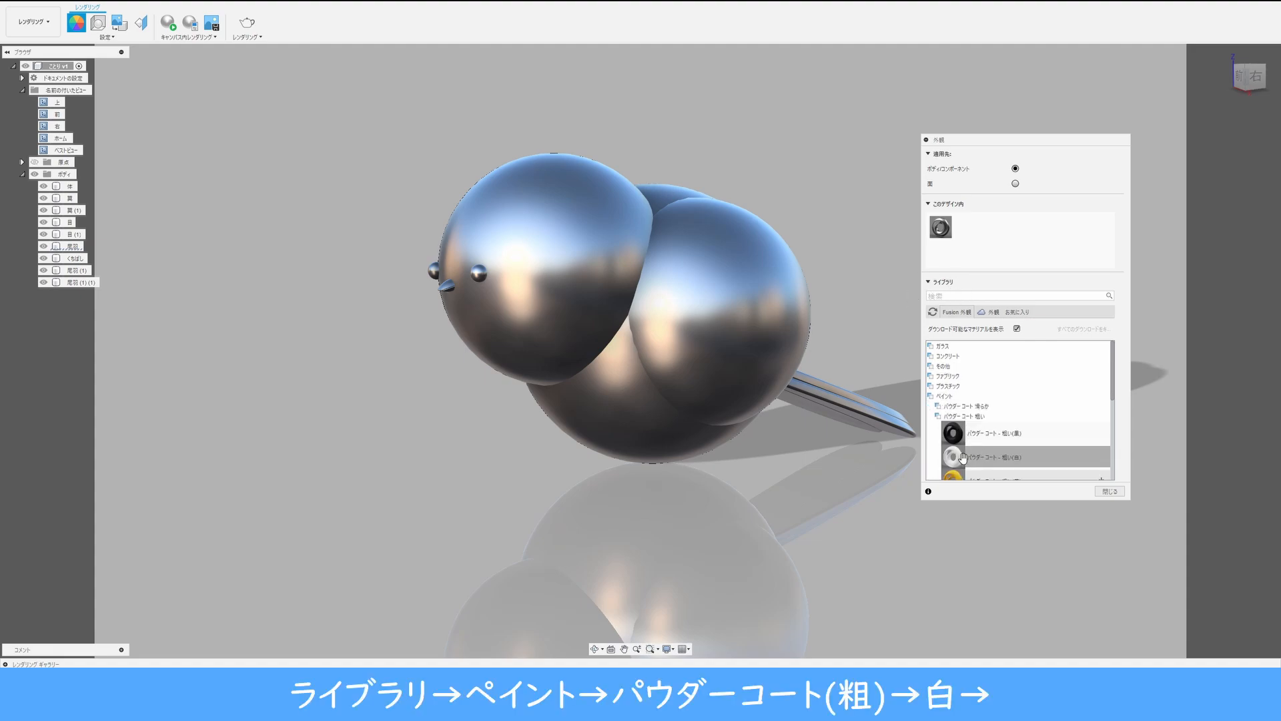
pyautogui.moveTo(954, 457); pyautogui.dragTo(674, 453)
pyautogui.moveTo(576, 363); pyautogui.dragTo(575, 357)
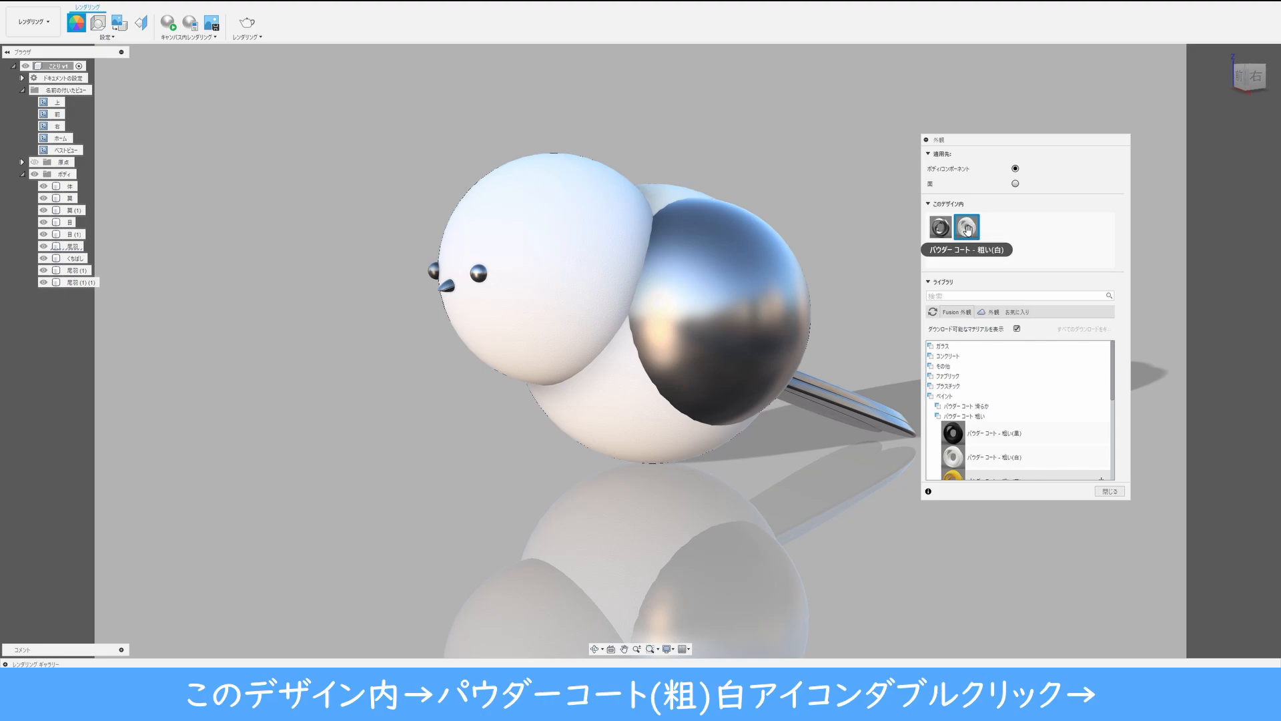
# Set the texture scale of the rough white powder coat appearance to 80.
pyautogui.doubleClick(967, 229)
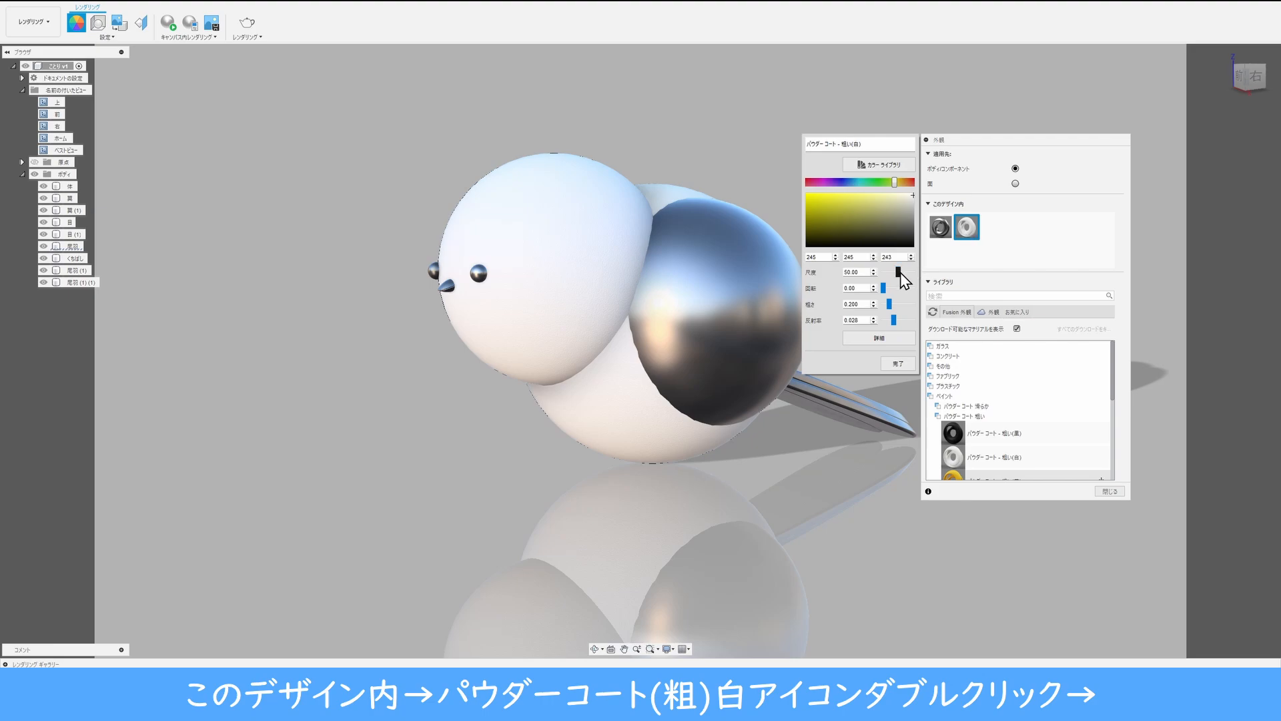
pyautogui.moveTo(900, 269); pyautogui.dragTo(908, 273)
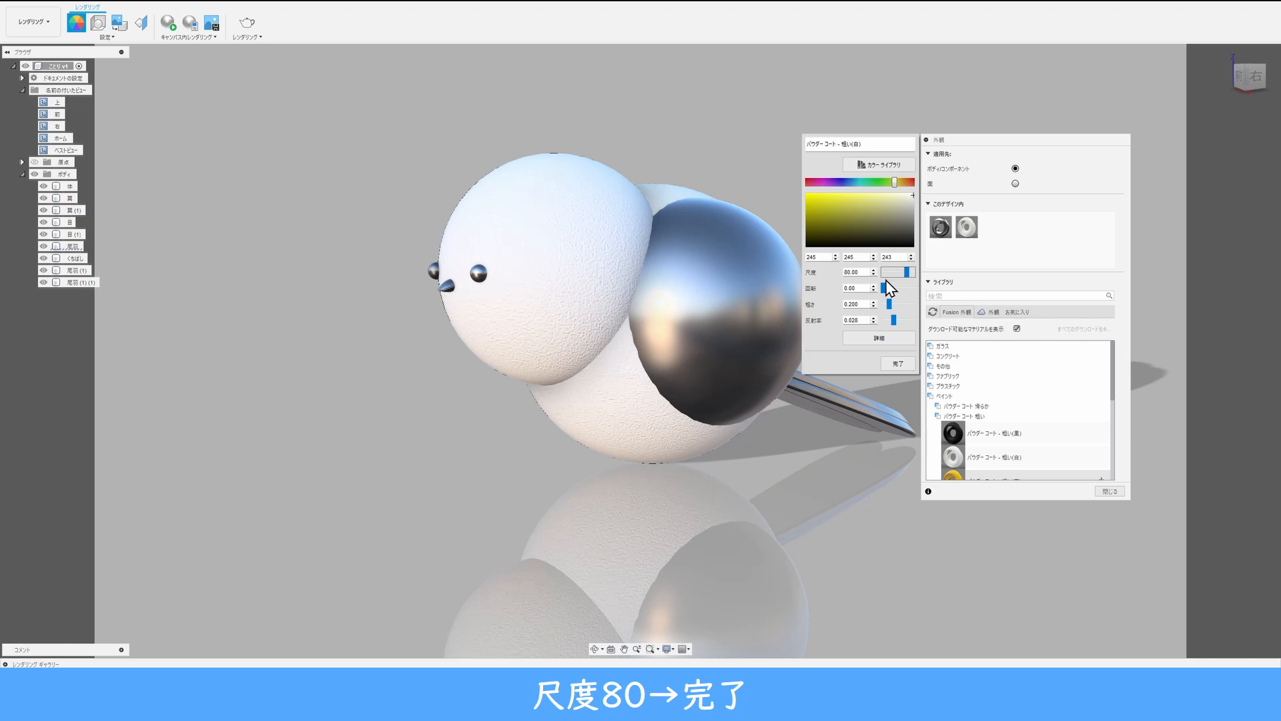
pyautogui.click(894, 362)
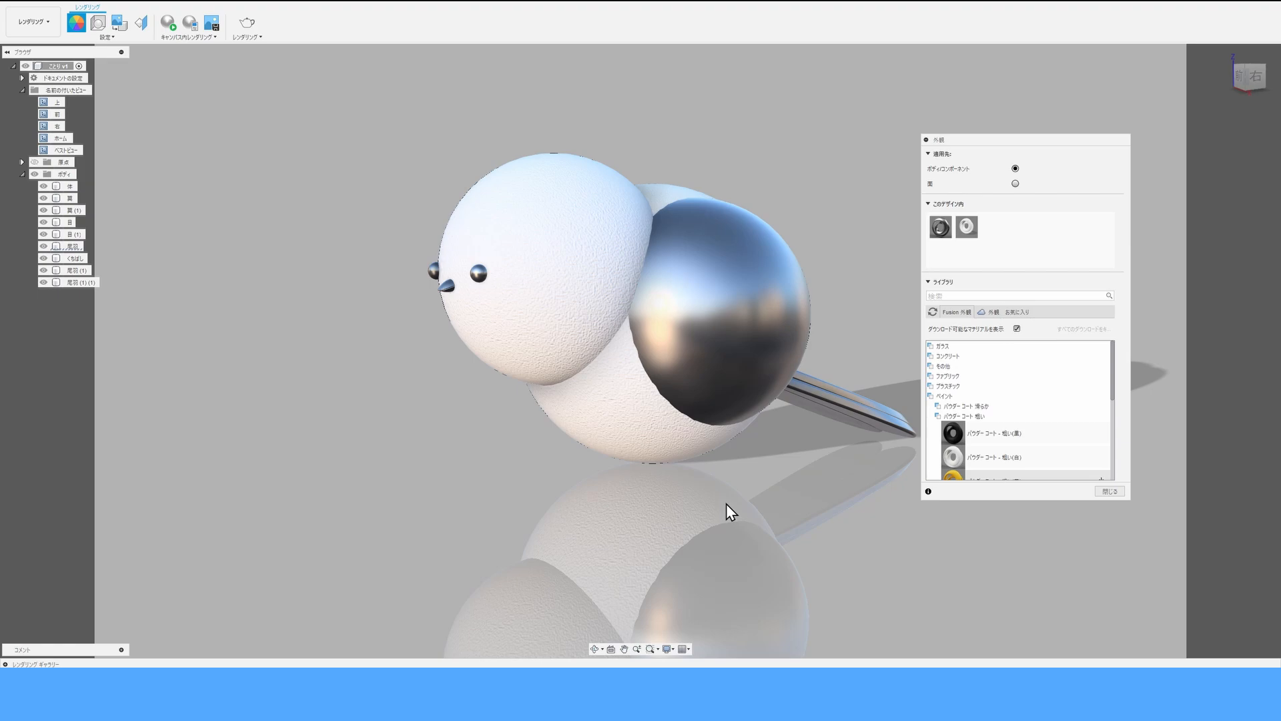
# Apply the glossy black enamel paint, ペイント - エナメル 光沢(黒), to both of the bird's eyes.
pyautogui.click(952, 419)
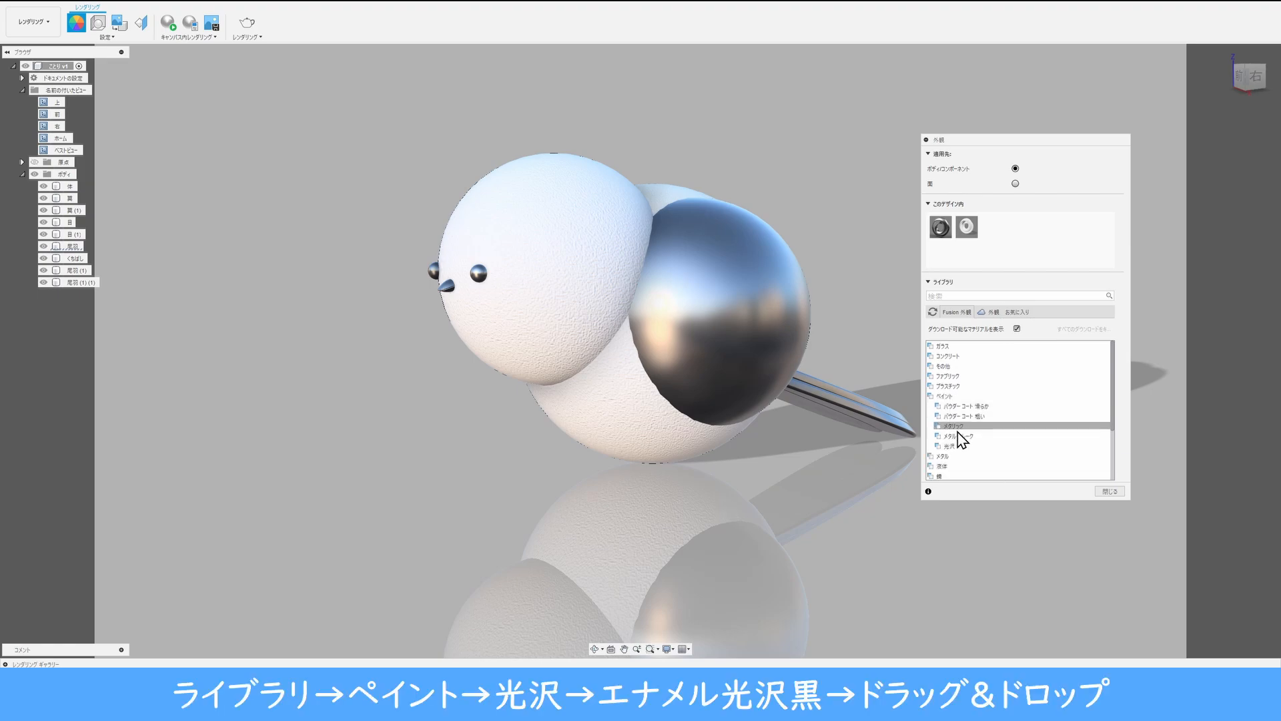
pyautogui.click(954, 446)
pyautogui.scroll(-3, 954, 446)
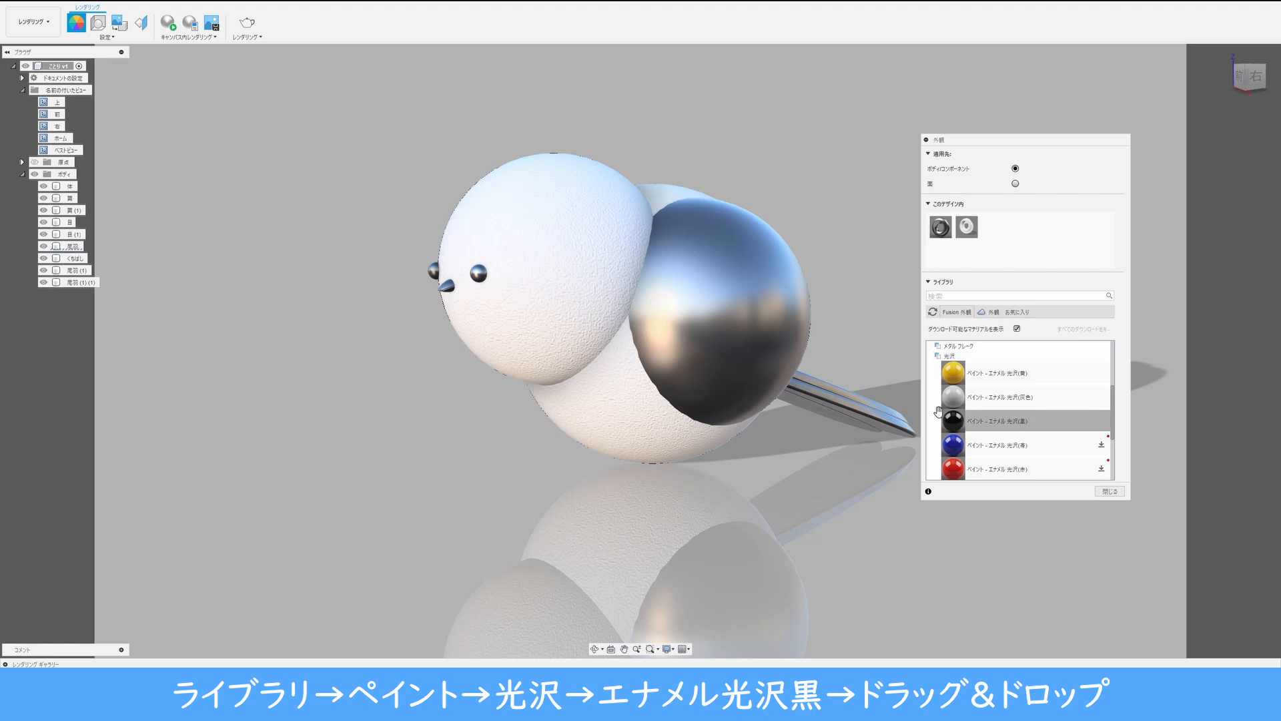
pyautogui.moveTo(939, 413); pyautogui.dragTo(481, 280)
pyautogui.moveTo(993, 227); pyautogui.dragTo(81, 237)
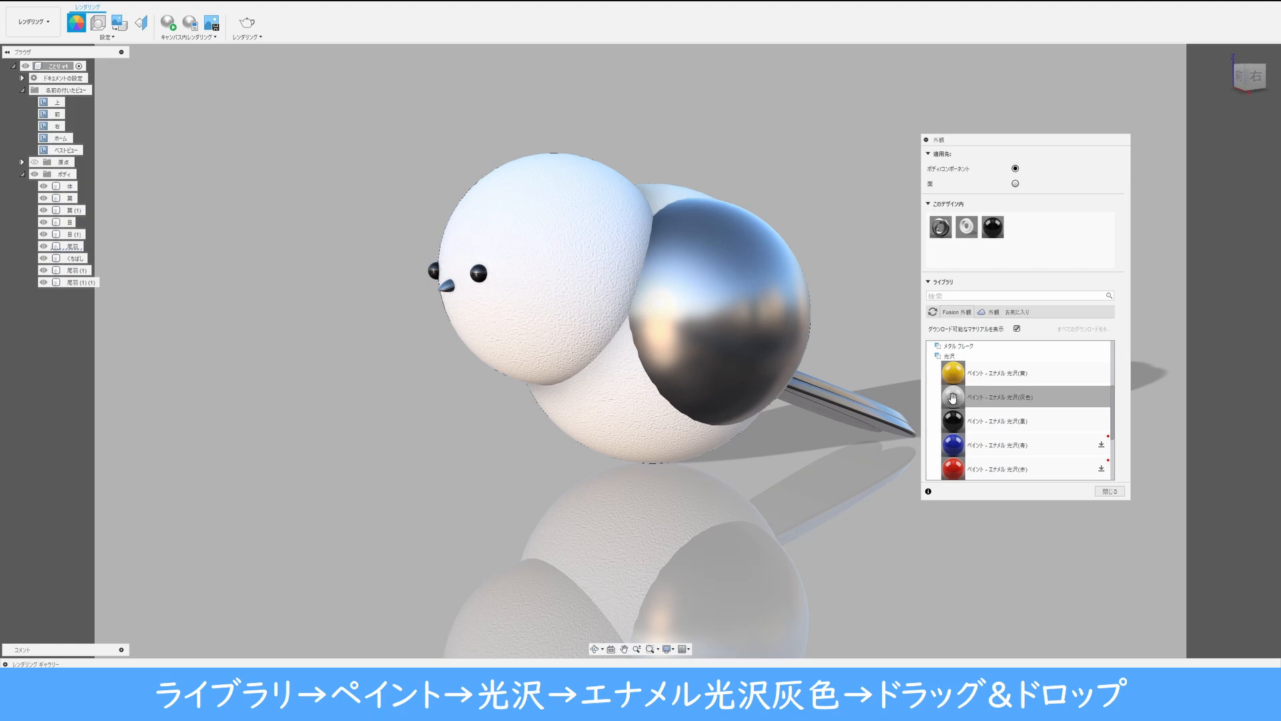
# Apply the glossy gray enamel paint, ペイント - エナメル 光沢(灰色), to the beak and darken its color to a deep gray.
pyautogui.moveTo(952, 398); pyautogui.dragTo(447, 290)
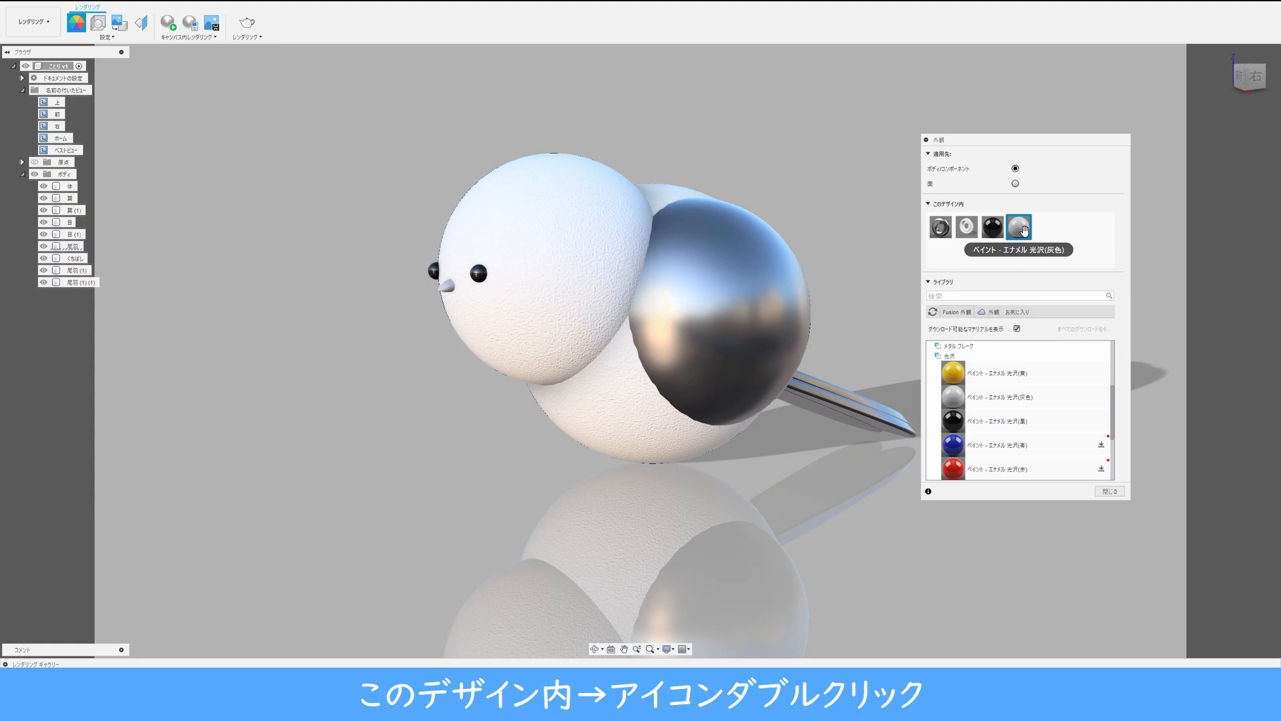
pyautogui.doubleClick(1021, 228)
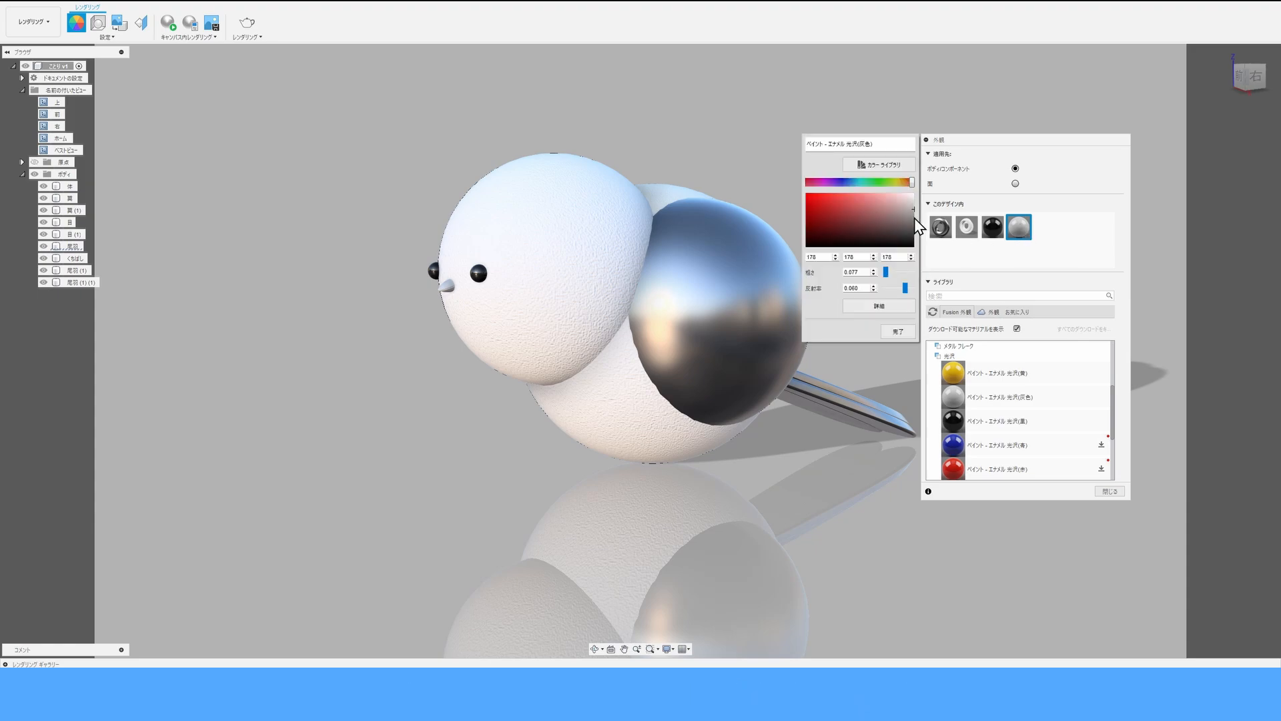
pyautogui.moveTo(914, 210); pyautogui.dragTo(914, 231)
pyautogui.click(895, 335)
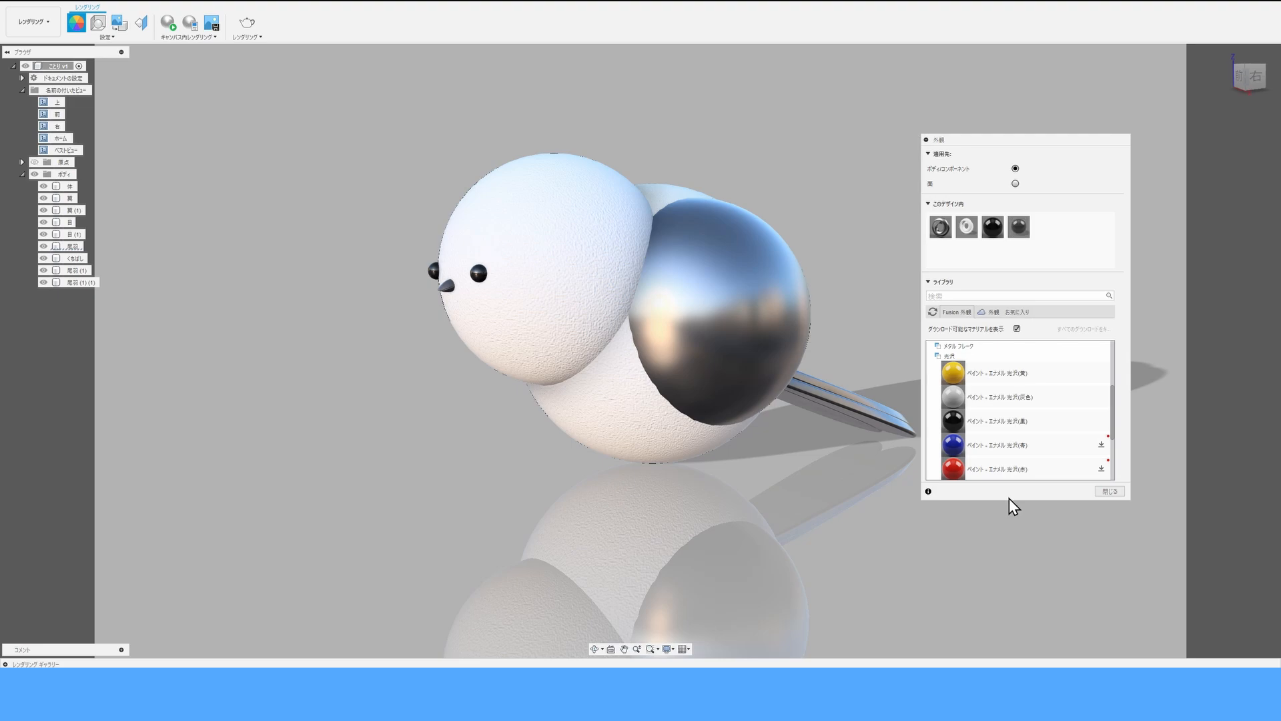
# Apply the unfinished hardwood appearance 3D アッシュ材 - 無仕上げ to the bird's near wing.
pyautogui.click(948, 358)
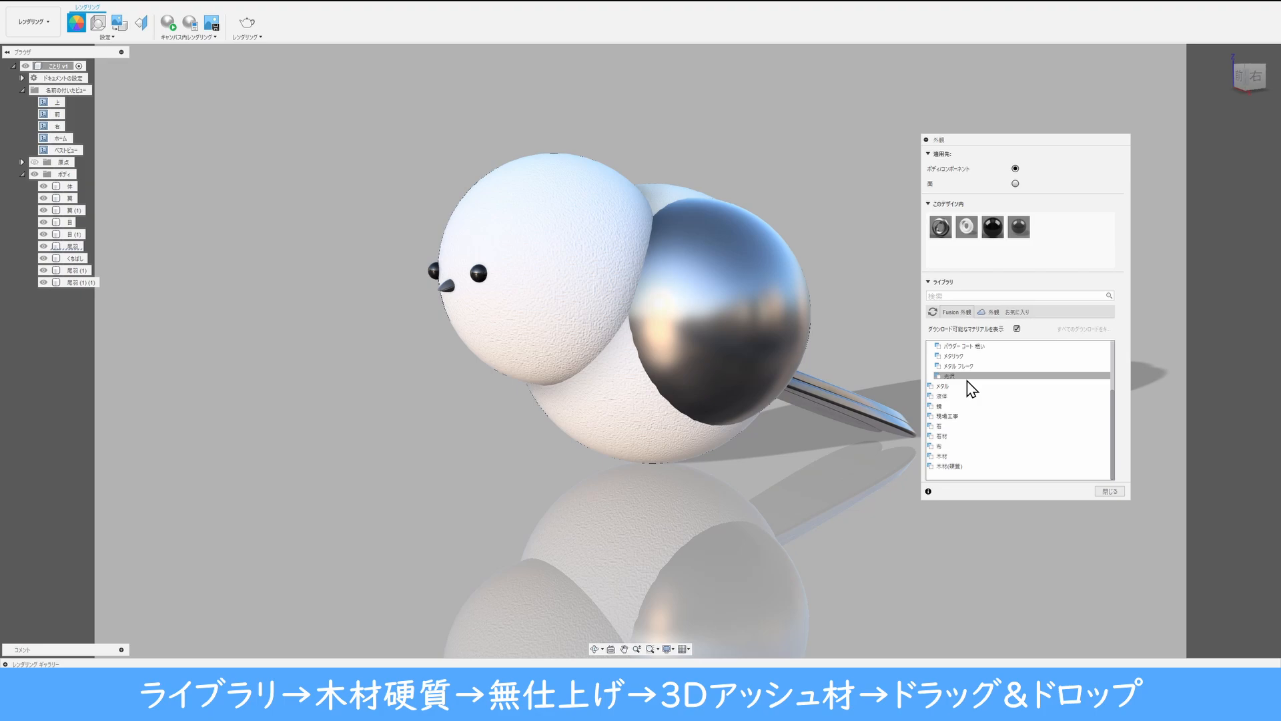
pyautogui.scroll(-2, 959, 469)
pyautogui.click(962, 467)
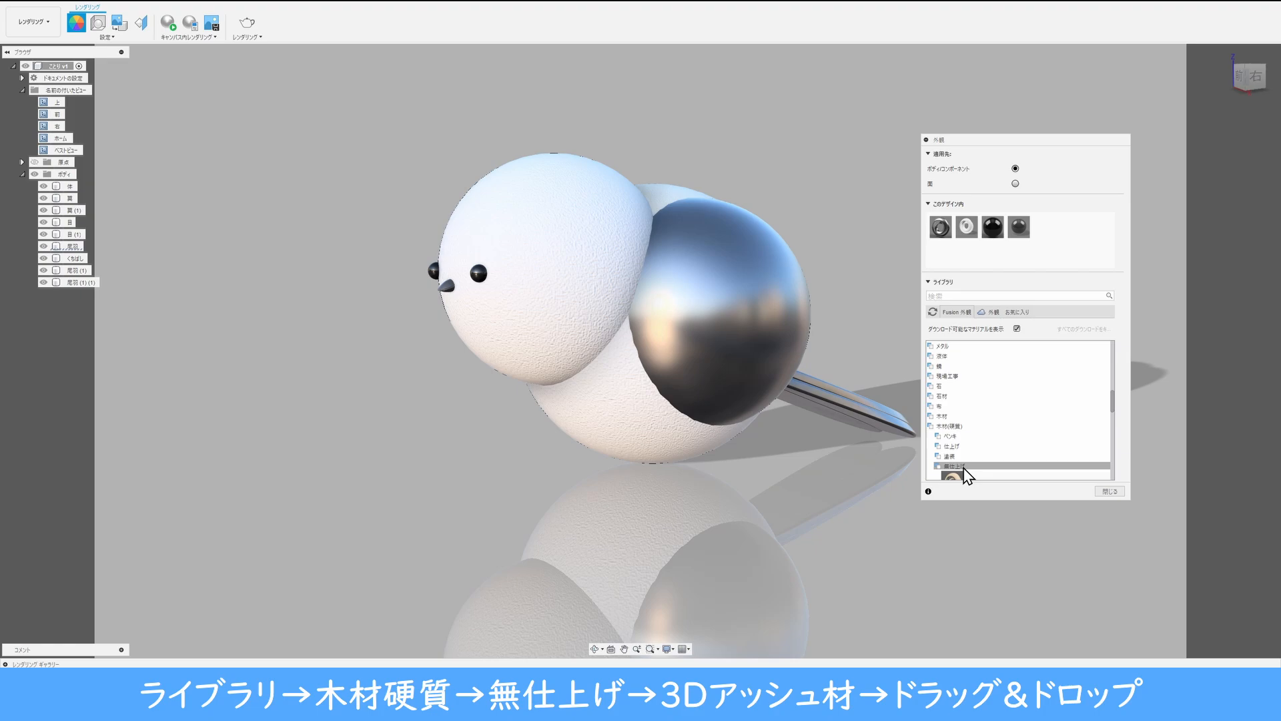
pyautogui.scroll(-3, 965, 474)
pyautogui.moveTo(953, 421); pyautogui.dragTo(744, 331)
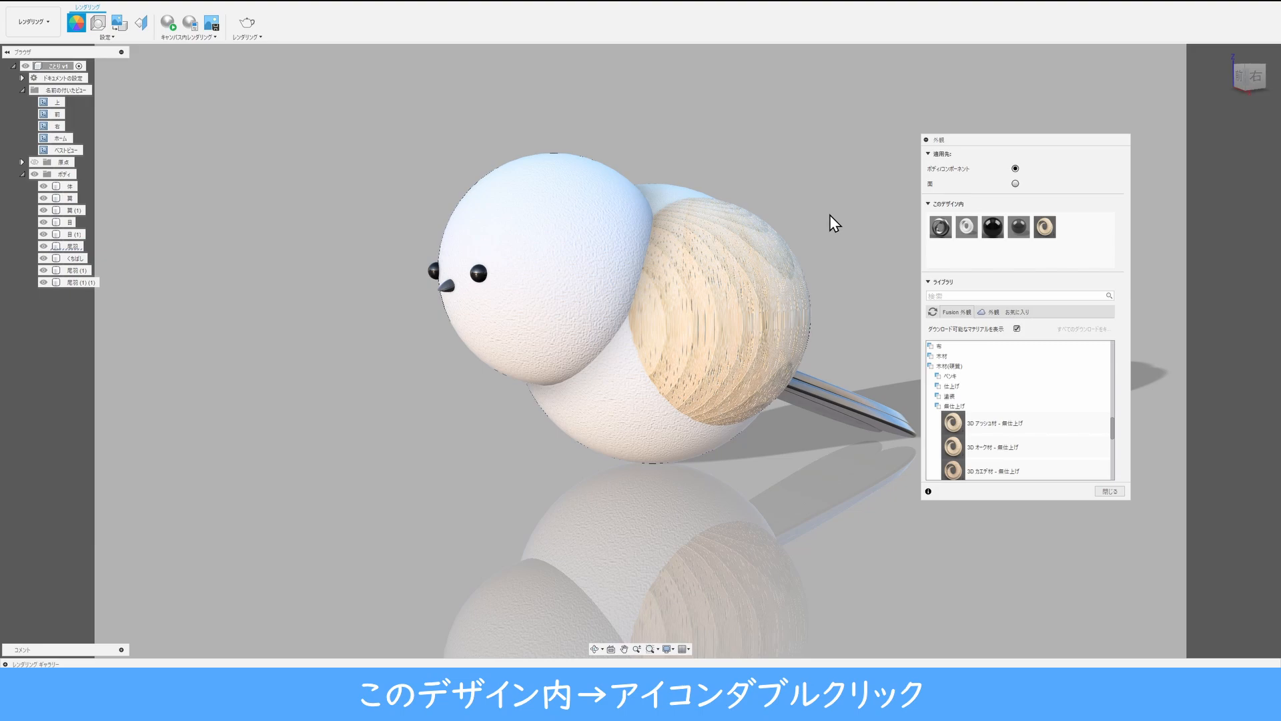
# Darken the ash wood appearance, setting its earlywood color to RGB 110, 101, 89 and its latewood color to 151, 128, 84.
pyautogui.doubleClick(1045, 229)
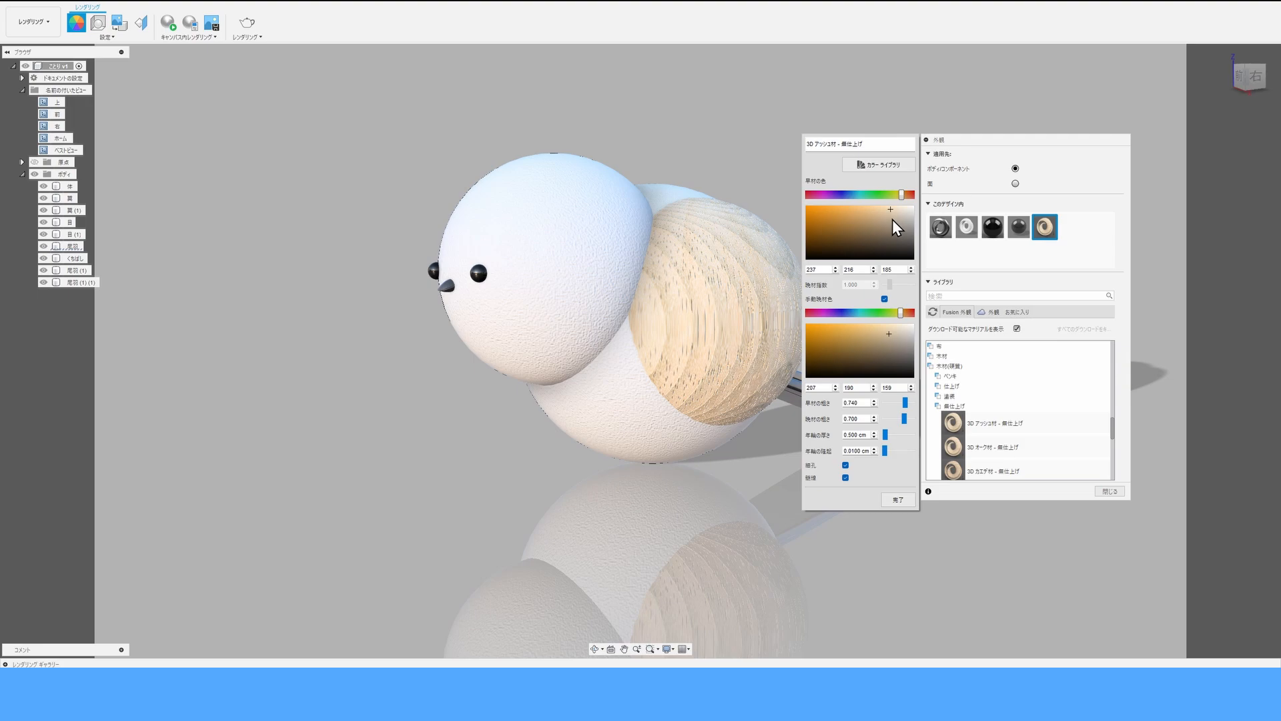
pyautogui.moveTo(891, 219); pyautogui.dragTo(894, 237)
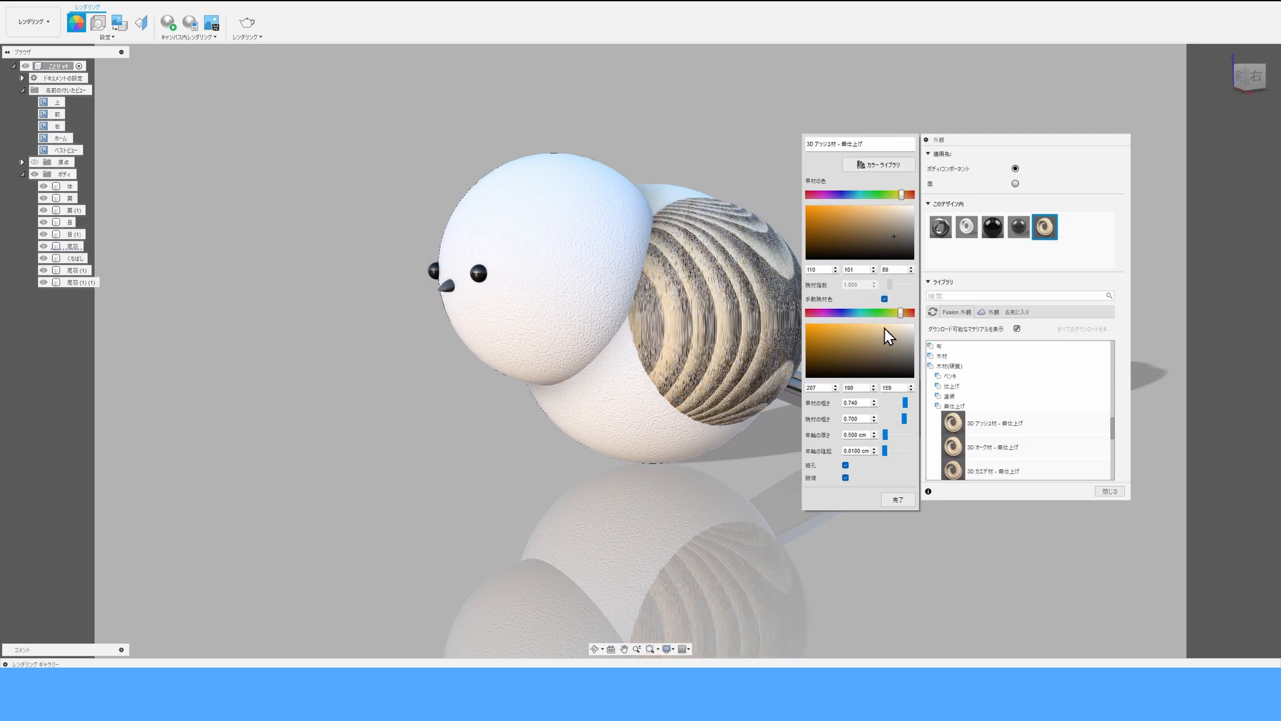
pyautogui.moveTo(884, 327); pyautogui.dragTo(866, 346)
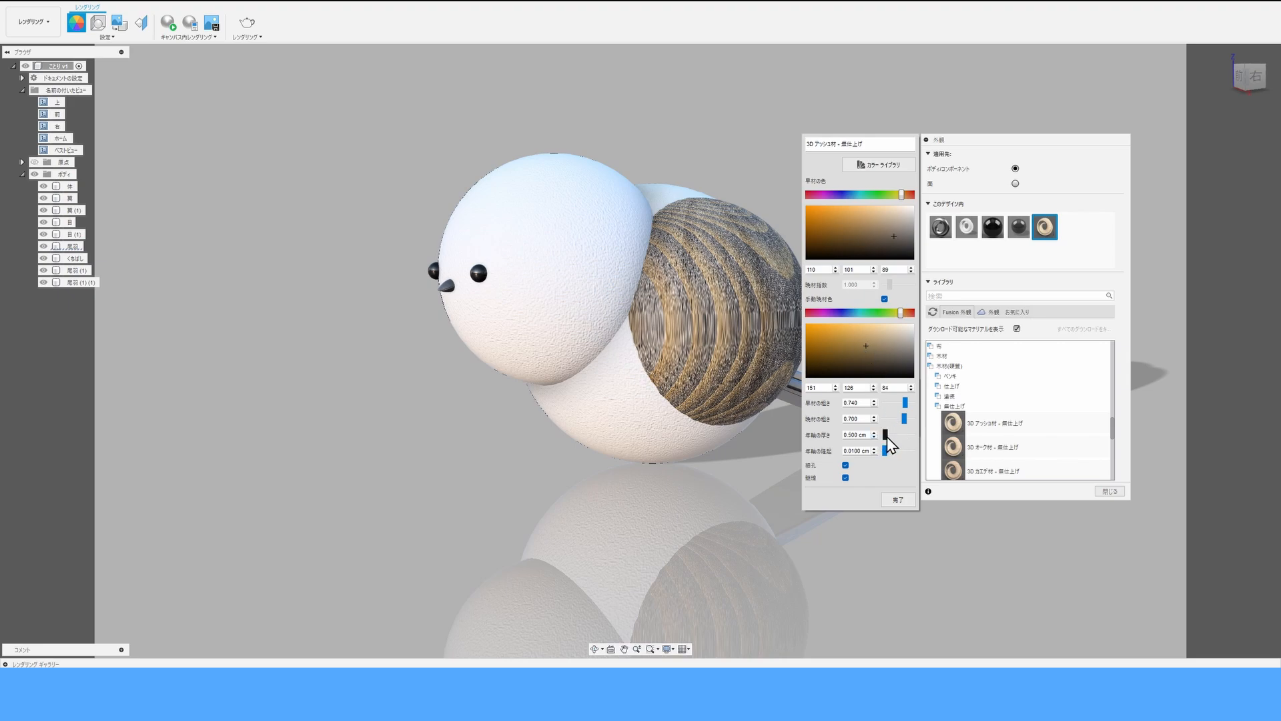
# Widen the ash wood's growth rings to 2.766 cm and set its earlywood color to RGB 134, 111, 87.
pyautogui.moveTo(887, 437); pyautogui.dragTo(895, 434)
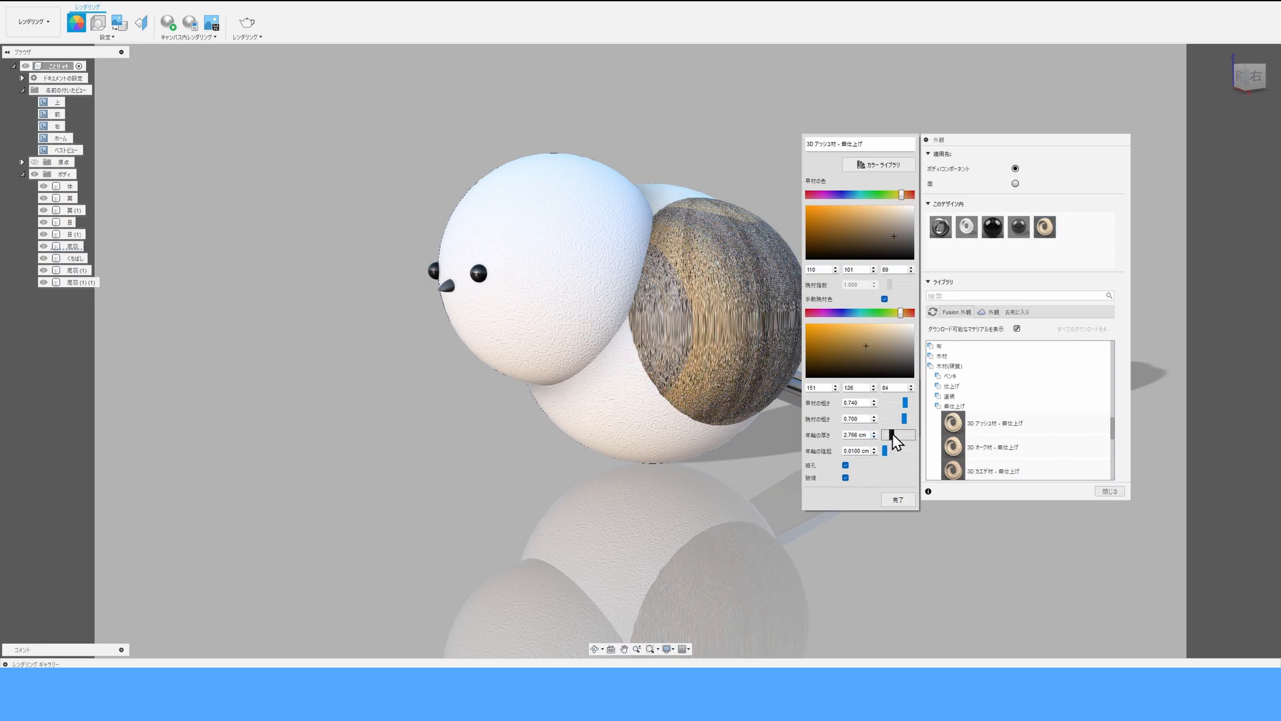
pyautogui.doubleClick(820, 267)
pyautogui.write('1')
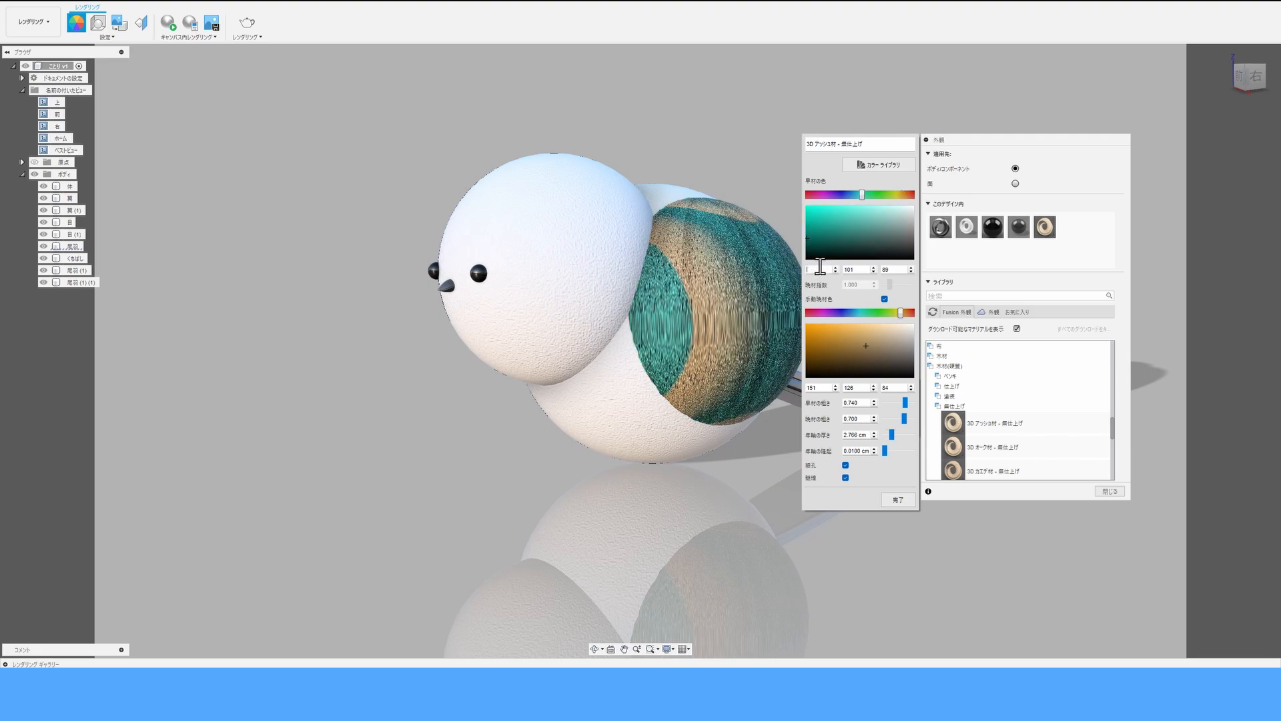
pyautogui.write('34')
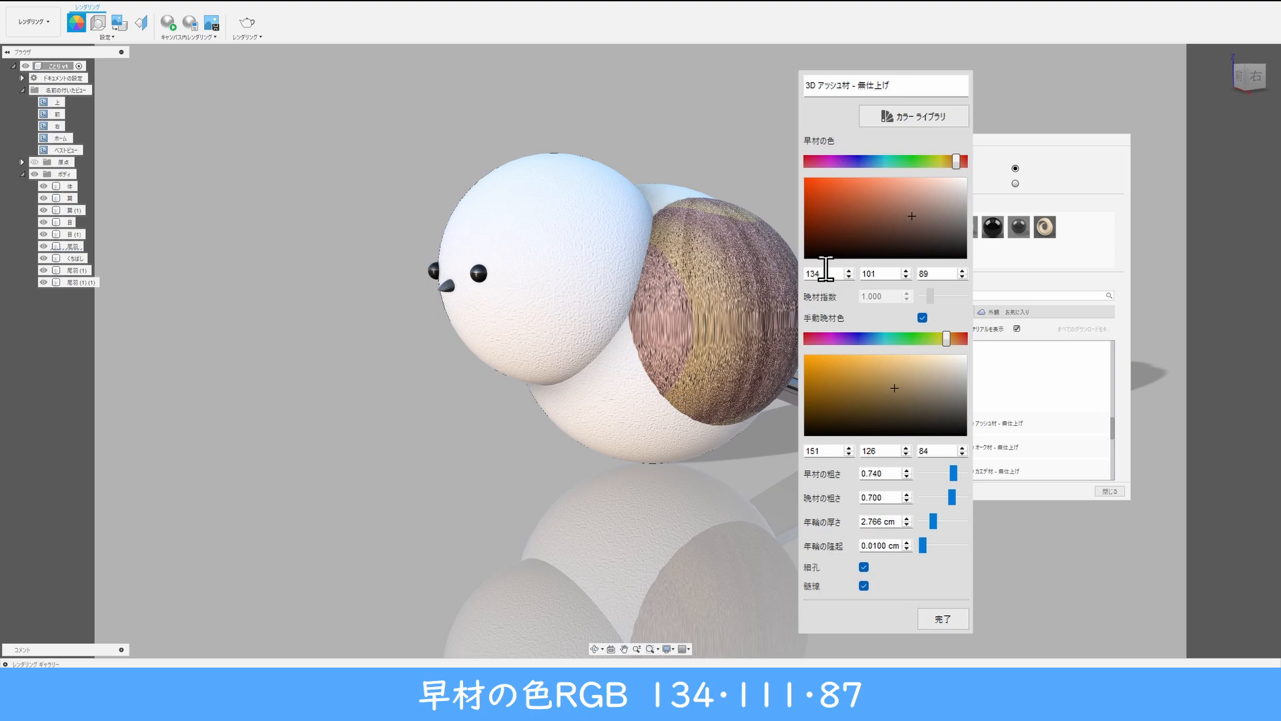
pyautogui.doubleClick(826, 269)
pyautogui.press('Tab')
pyautogui.write('111')
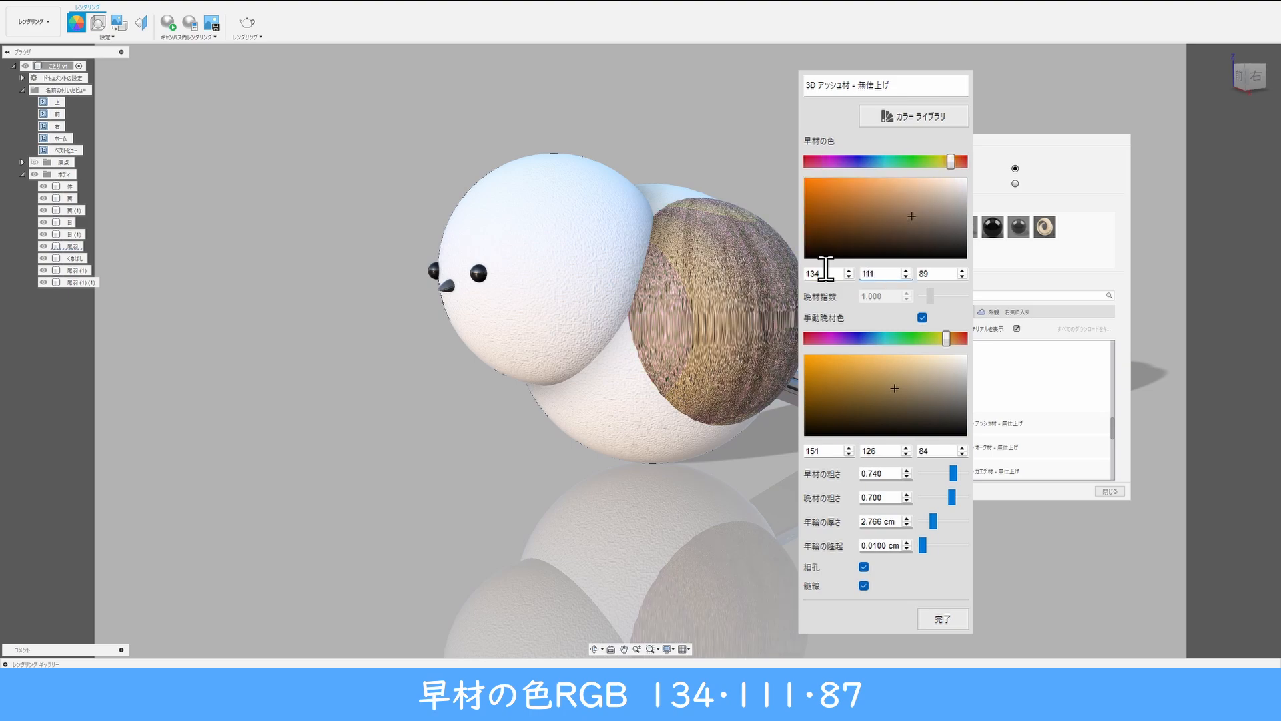
pyautogui.press('Tab')
pyautogui.write('87')
pyautogui.press('Return')
# Set the ash wood's manual latewood color to RGB 68, 64, 57.
pyautogui.doubleClick(816, 451)
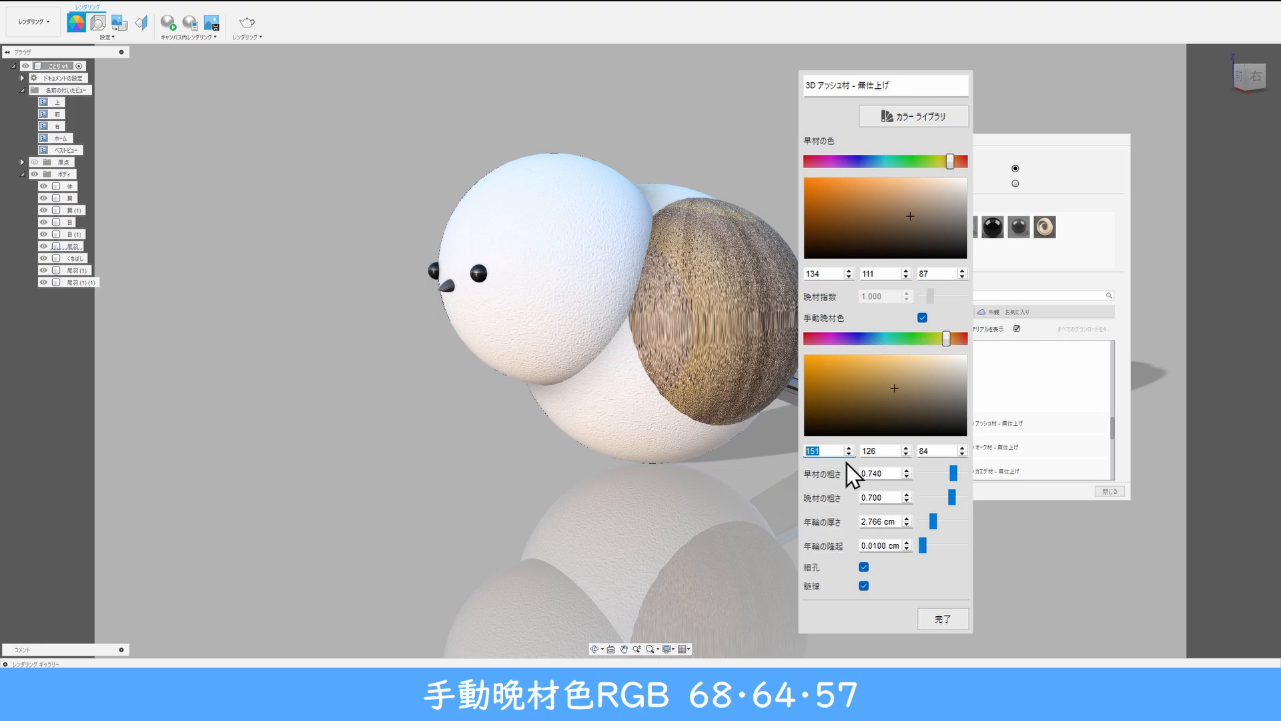
pyautogui.write('68')
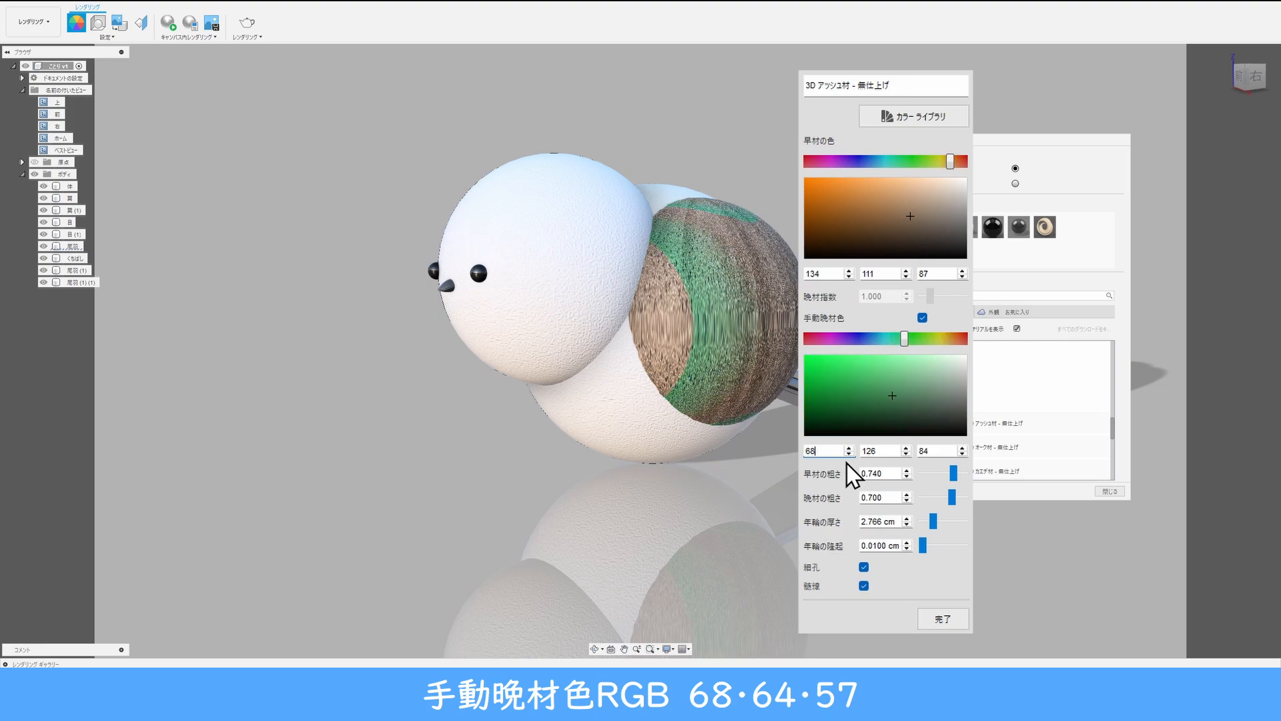
pyautogui.press('Tab')
pyautogui.write('64')
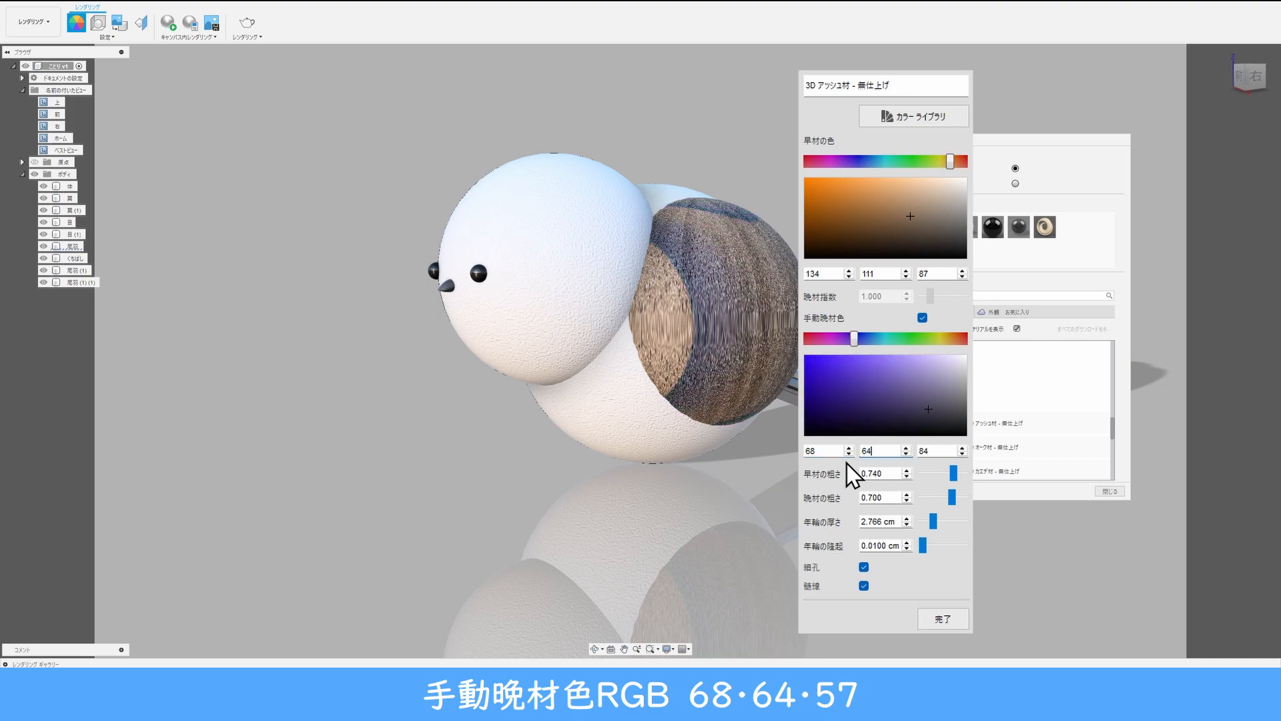
pyautogui.press('Tab')
pyautogui.write('57')
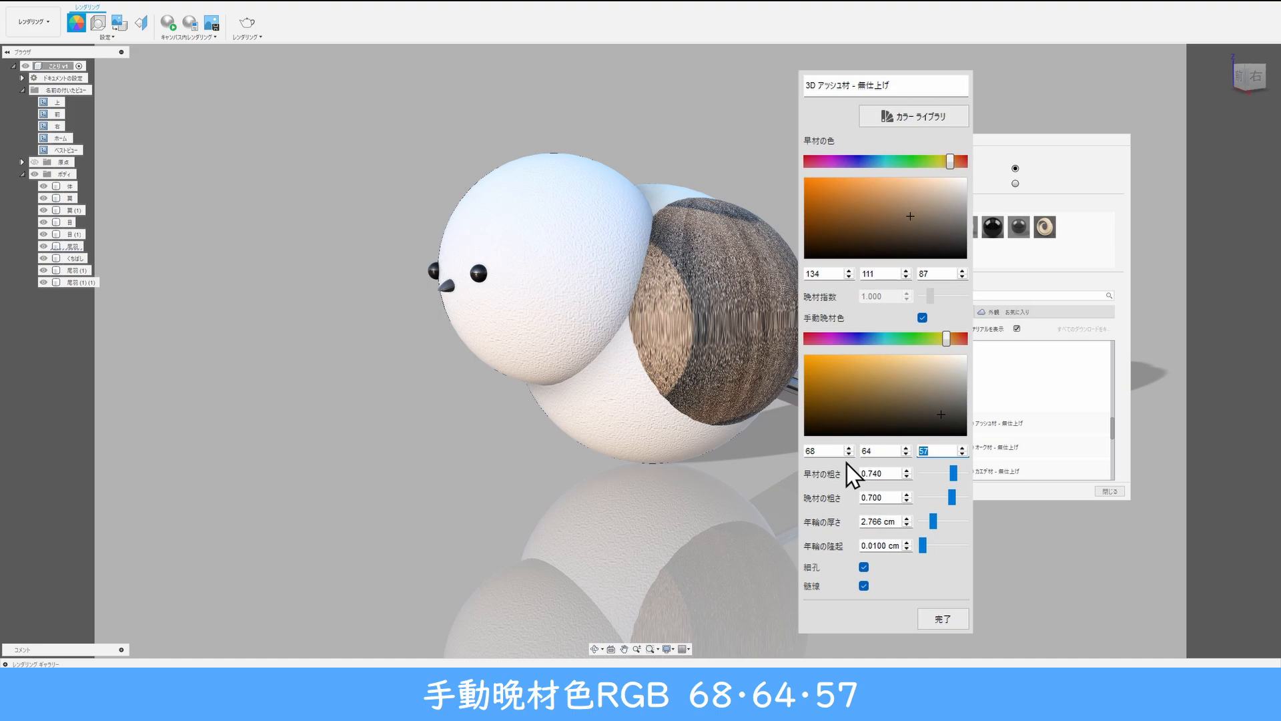
# Set the ash wood's earlywood roughness to 0.580 and its latewood roughness to 0.828.
pyautogui.press('Tab')
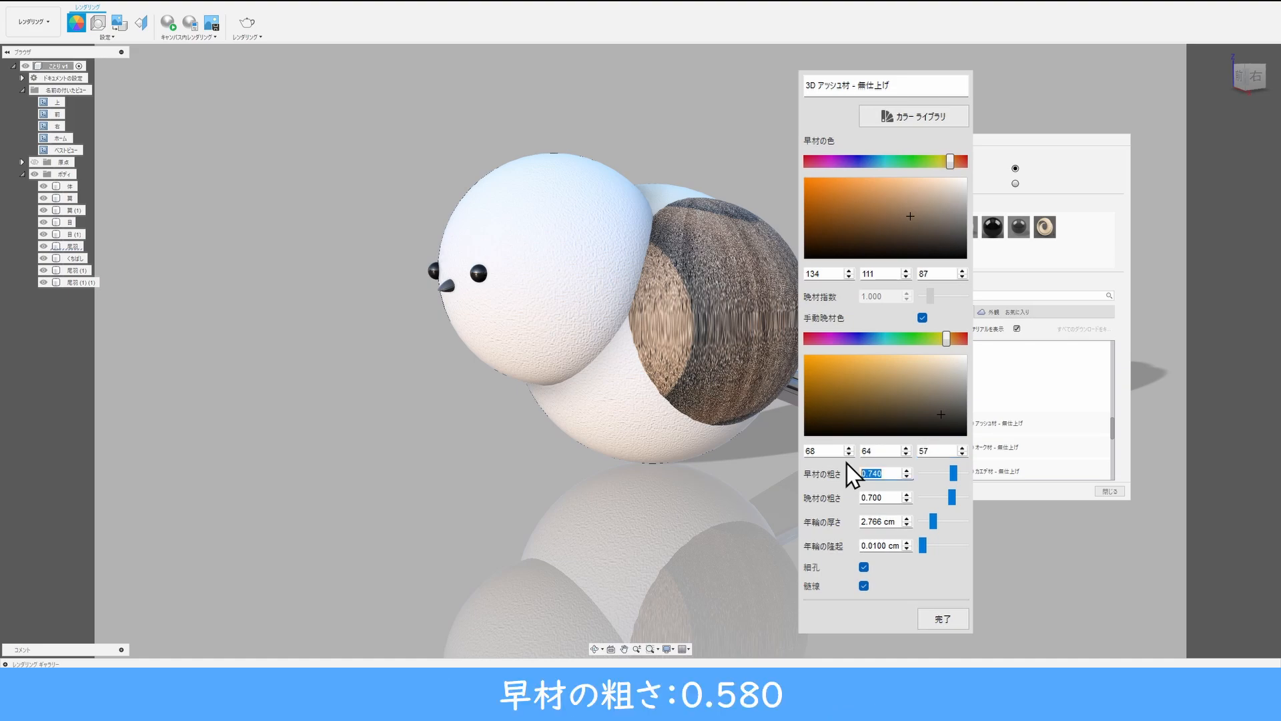
pyautogui.write('0.')
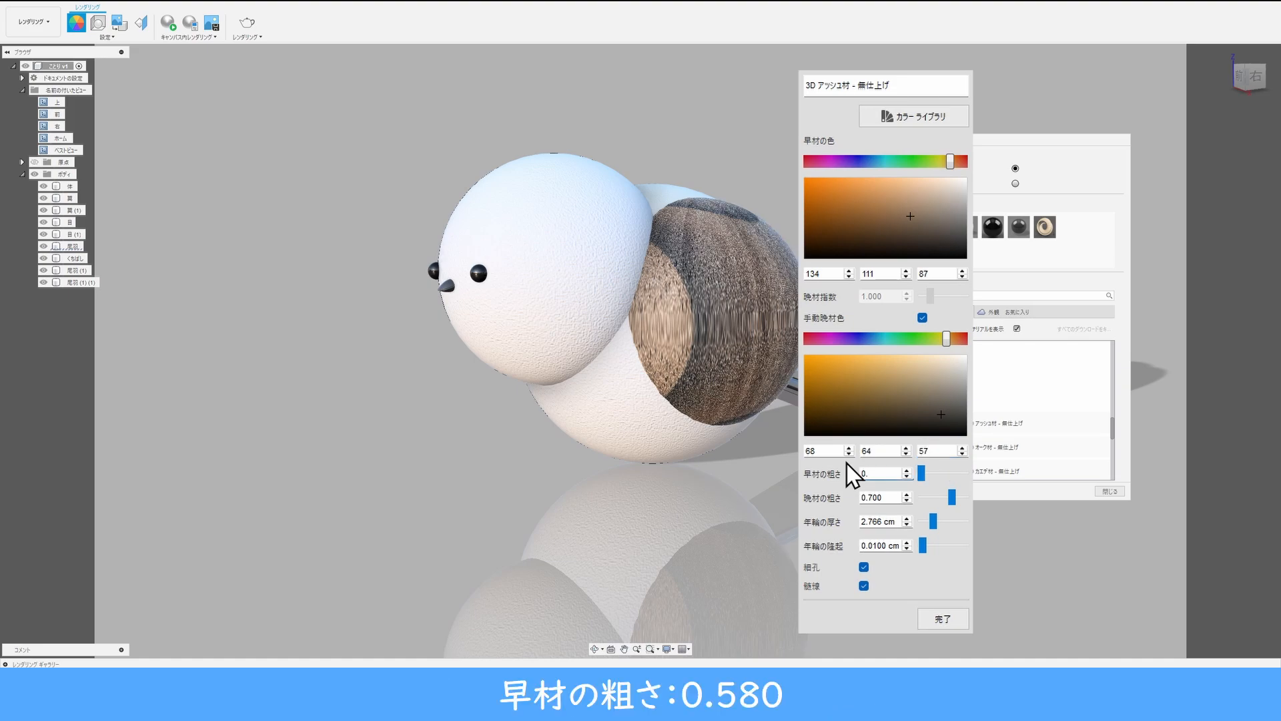
pyautogui.write('580')
pyautogui.press('Return')
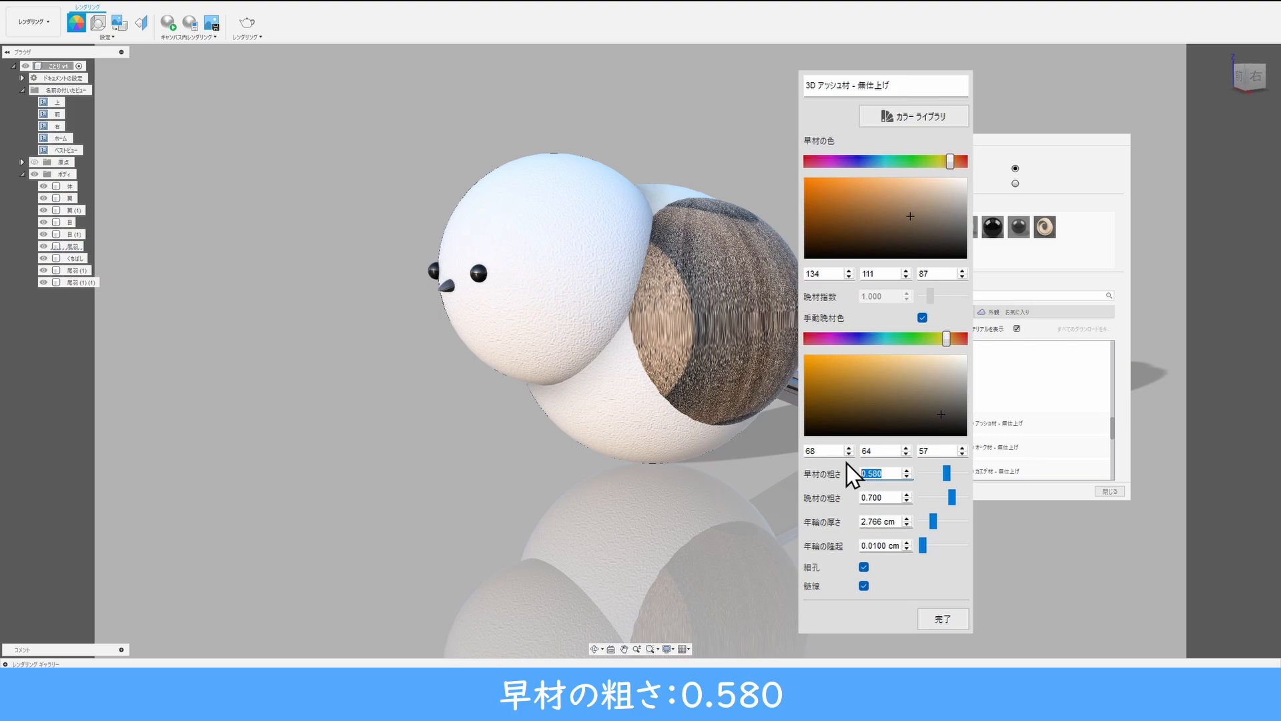
pyautogui.press('Tab')
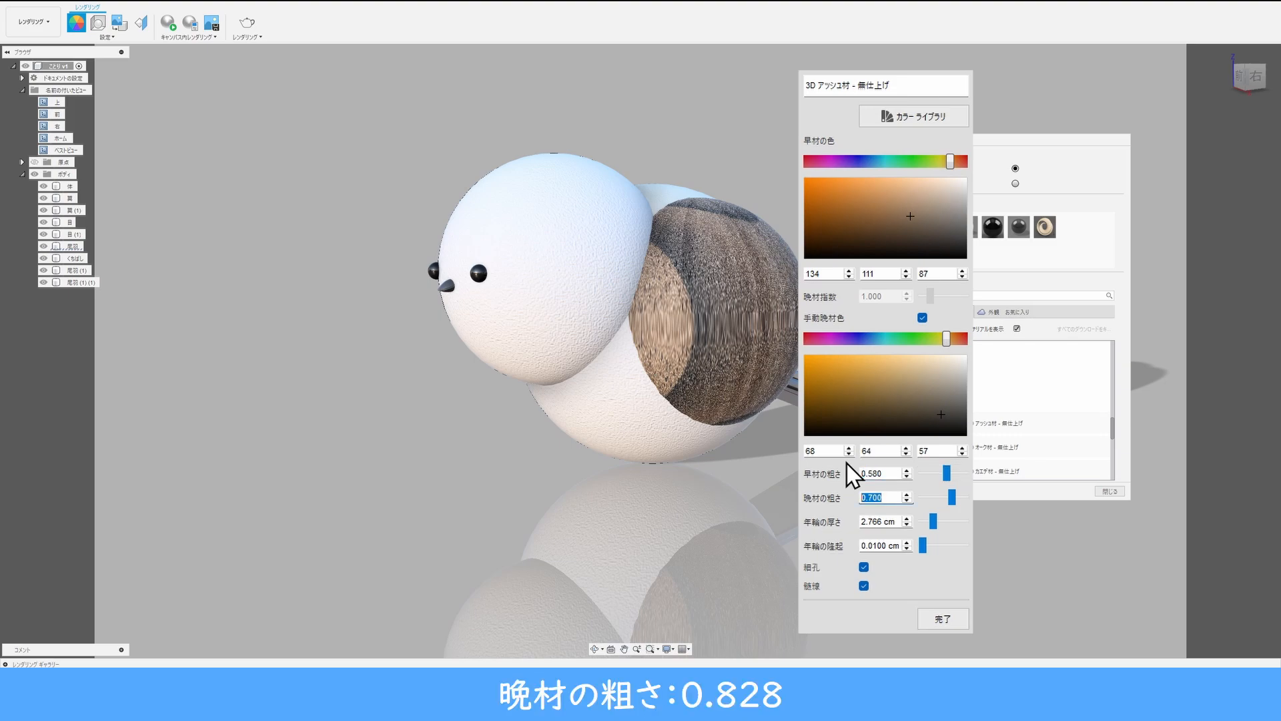
pyautogui.write('0.828')
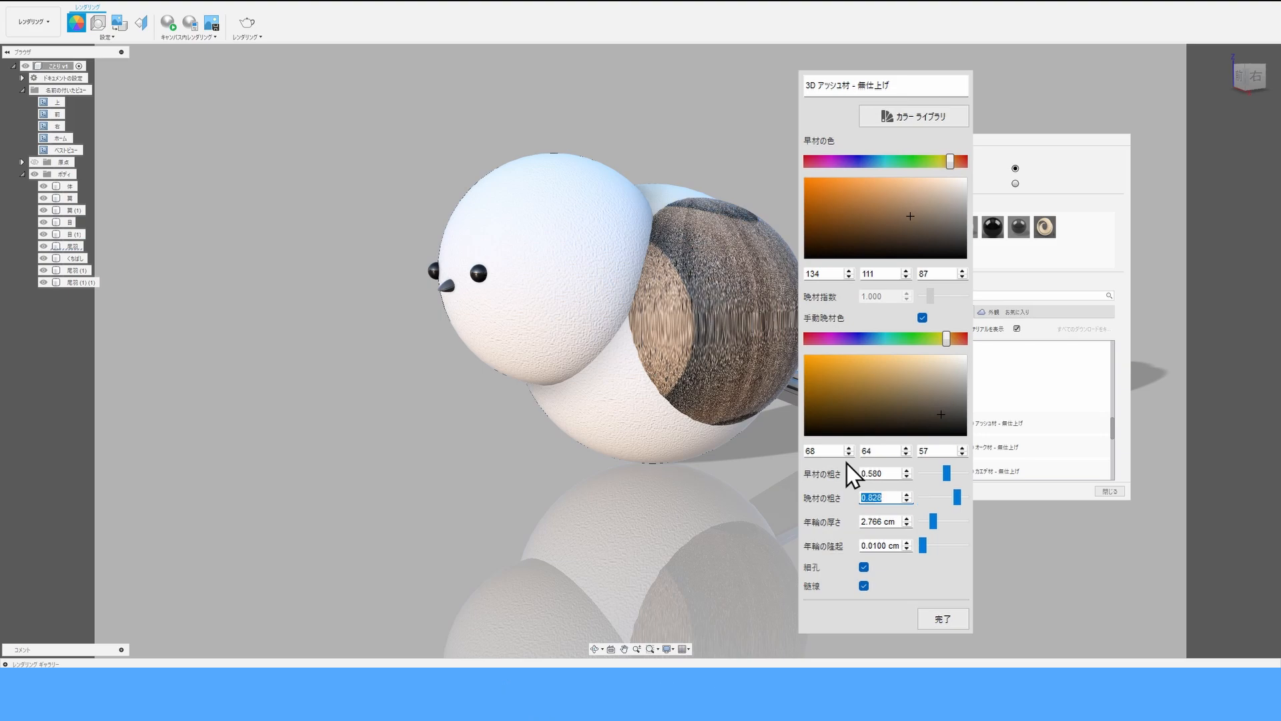
# Set the ash wood's growth ring thickness to 5.177 cm and its ring relief to 0, and finish the appearance edit.
pyautogui.press('Tab')
pyautogui.press('Tab')
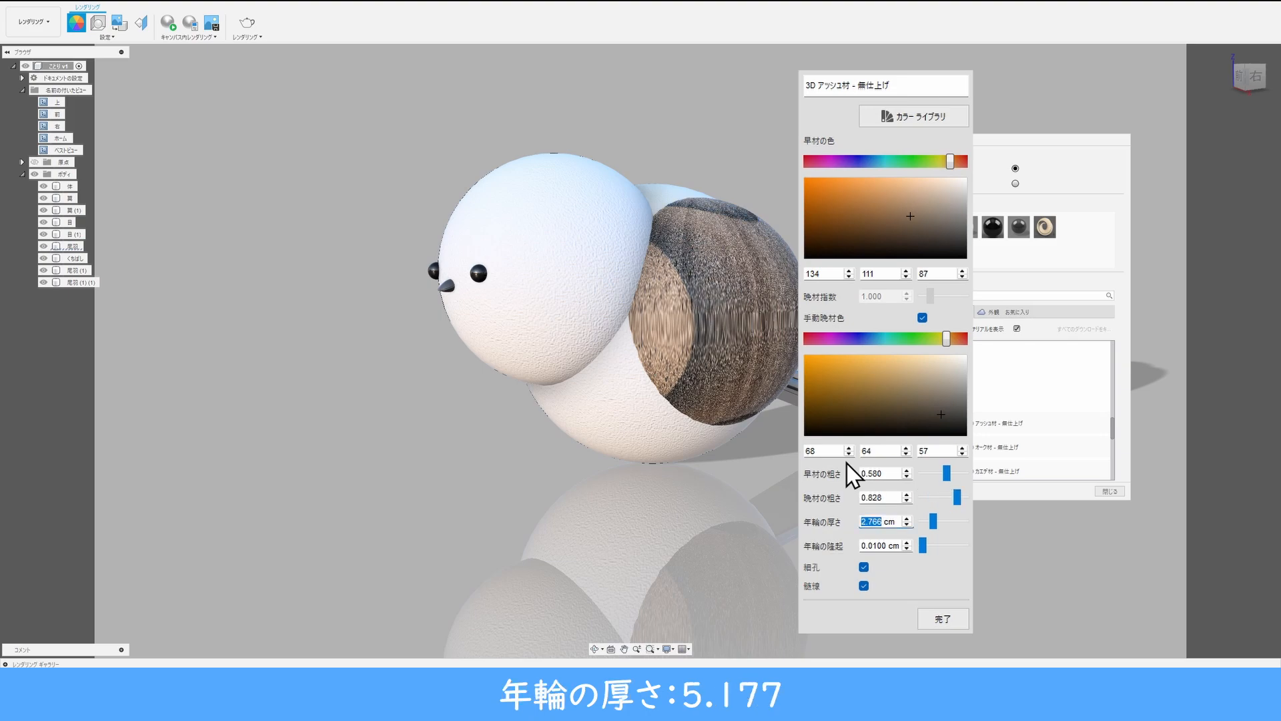
pyautogui.write('5')
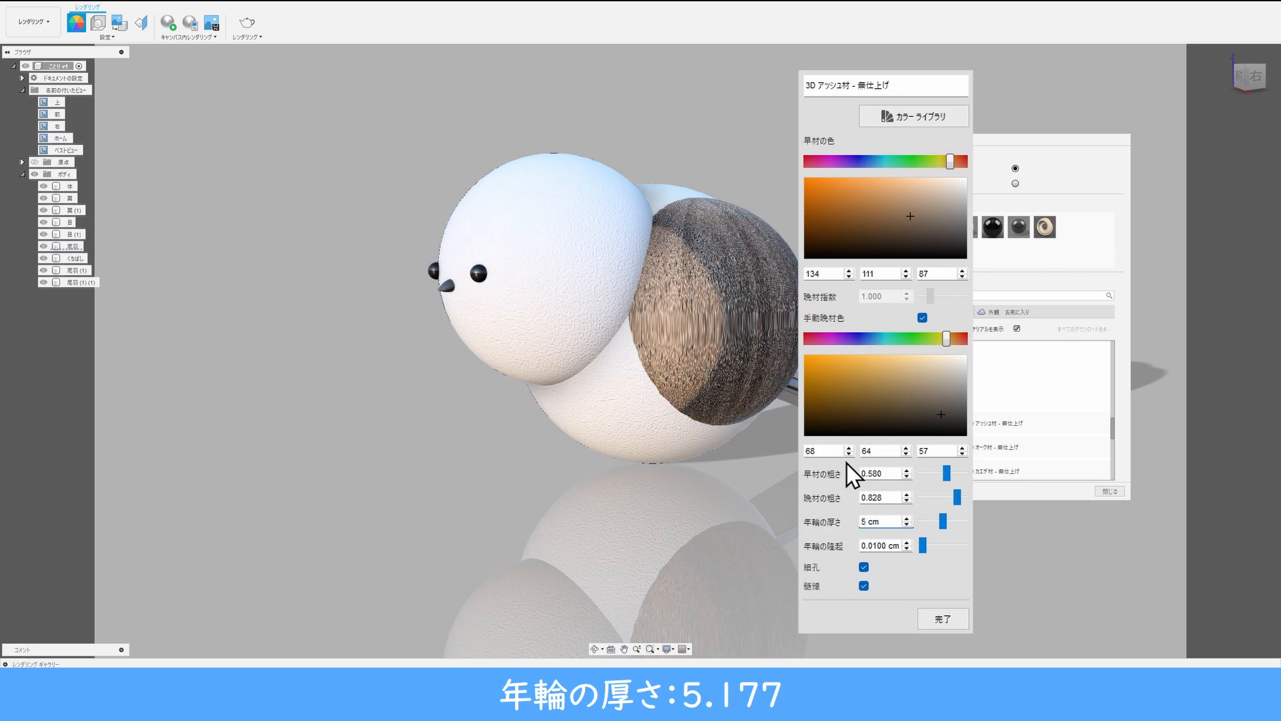
pyautogui.write('.177')
pyautogui.press('Return')
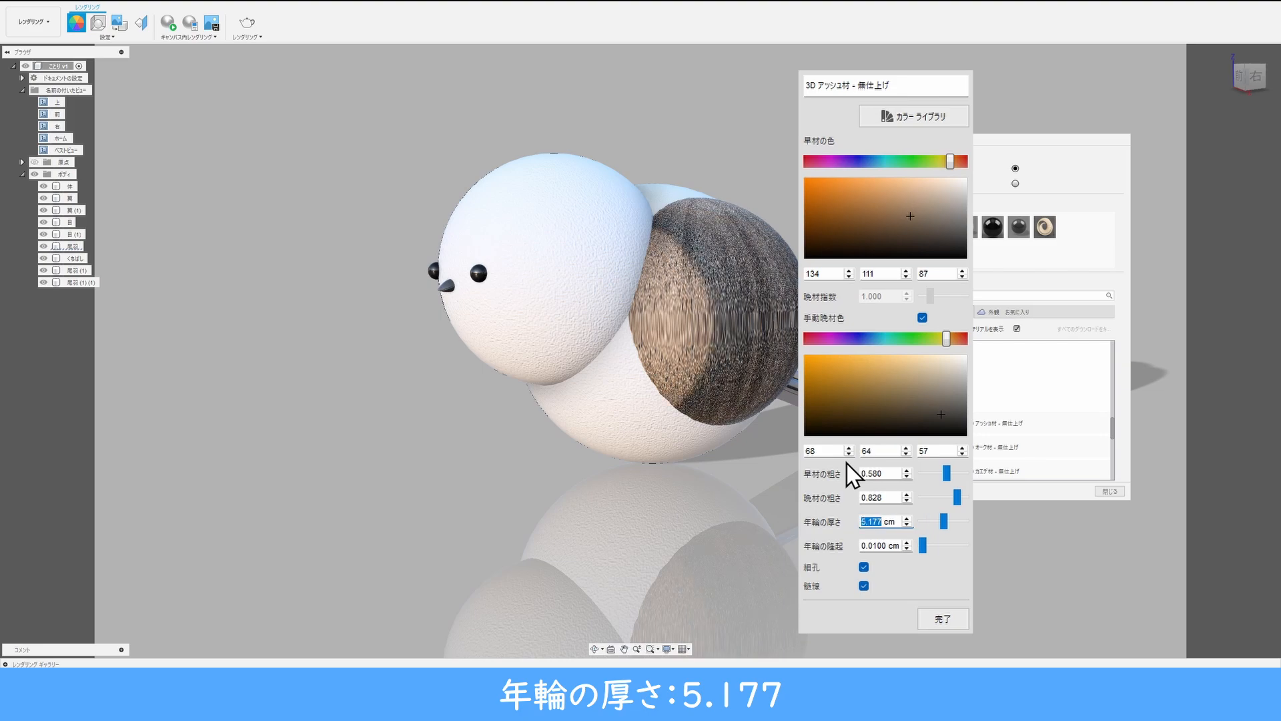
pyautogui.press('Tab')
pyautogui.press('Tab')
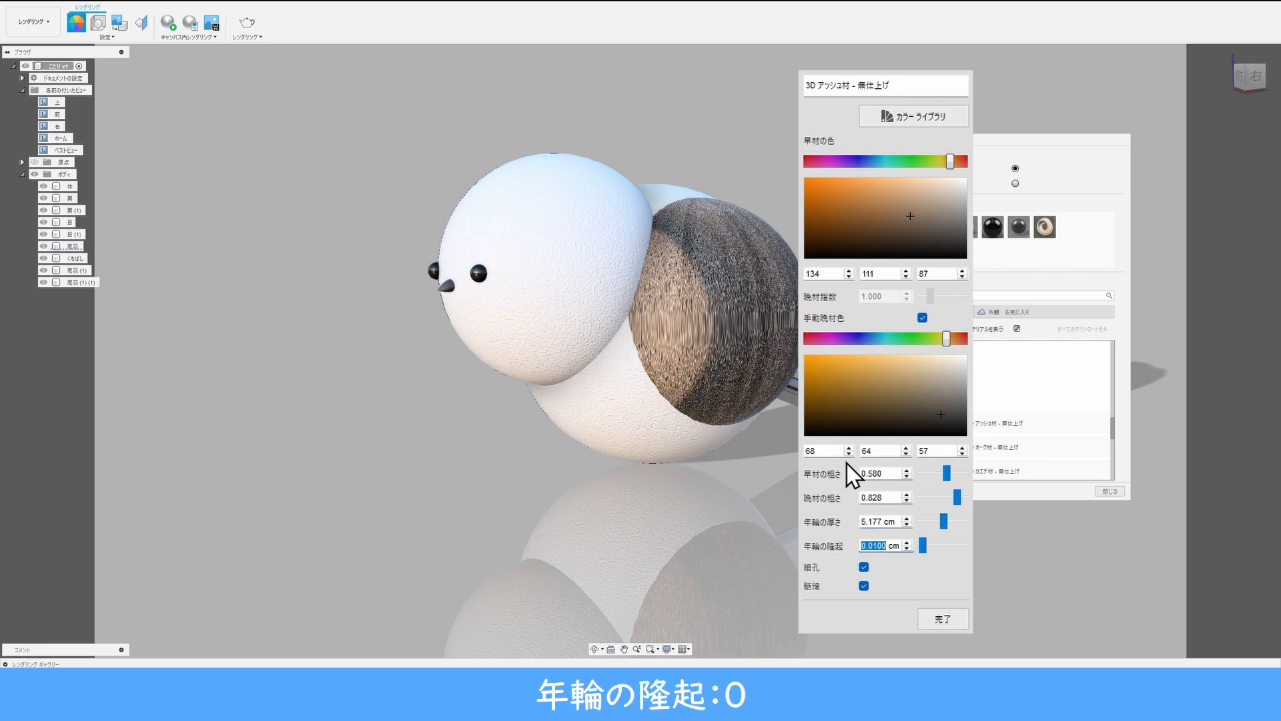
pyautogui.write('0')
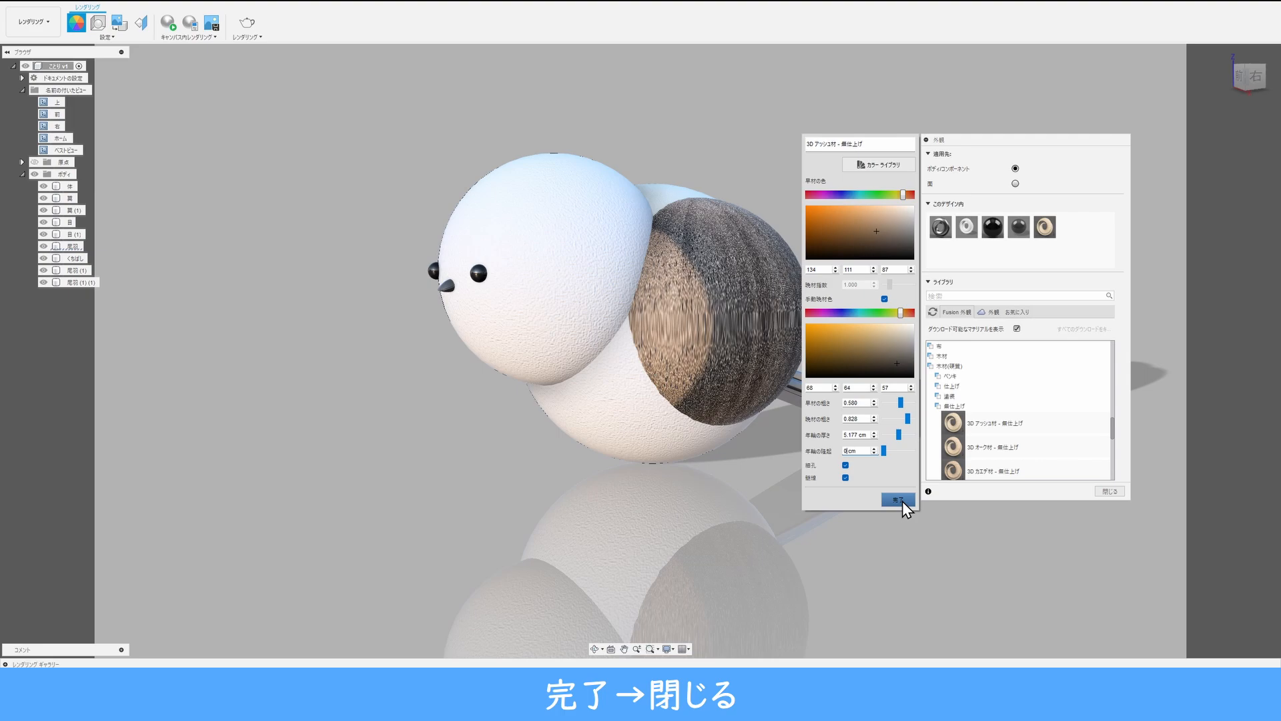
pyautogui.click(901, 500)
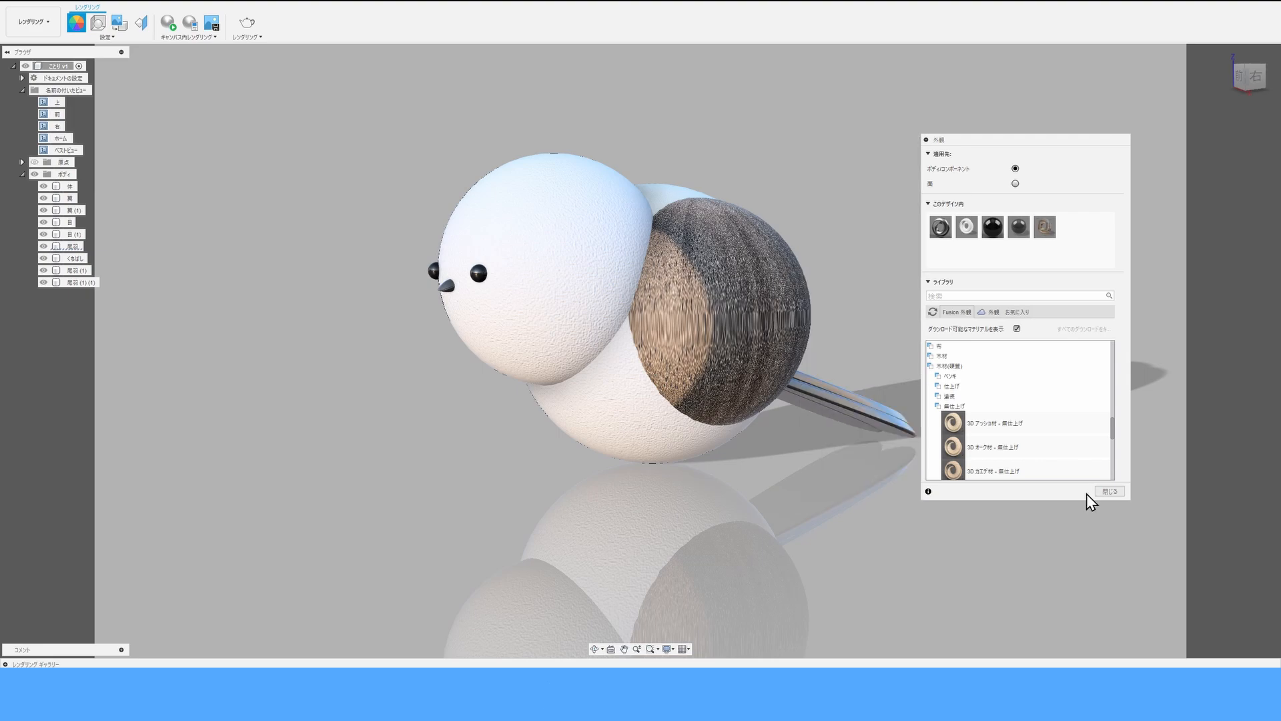
pyautogui.click(1107, 493)
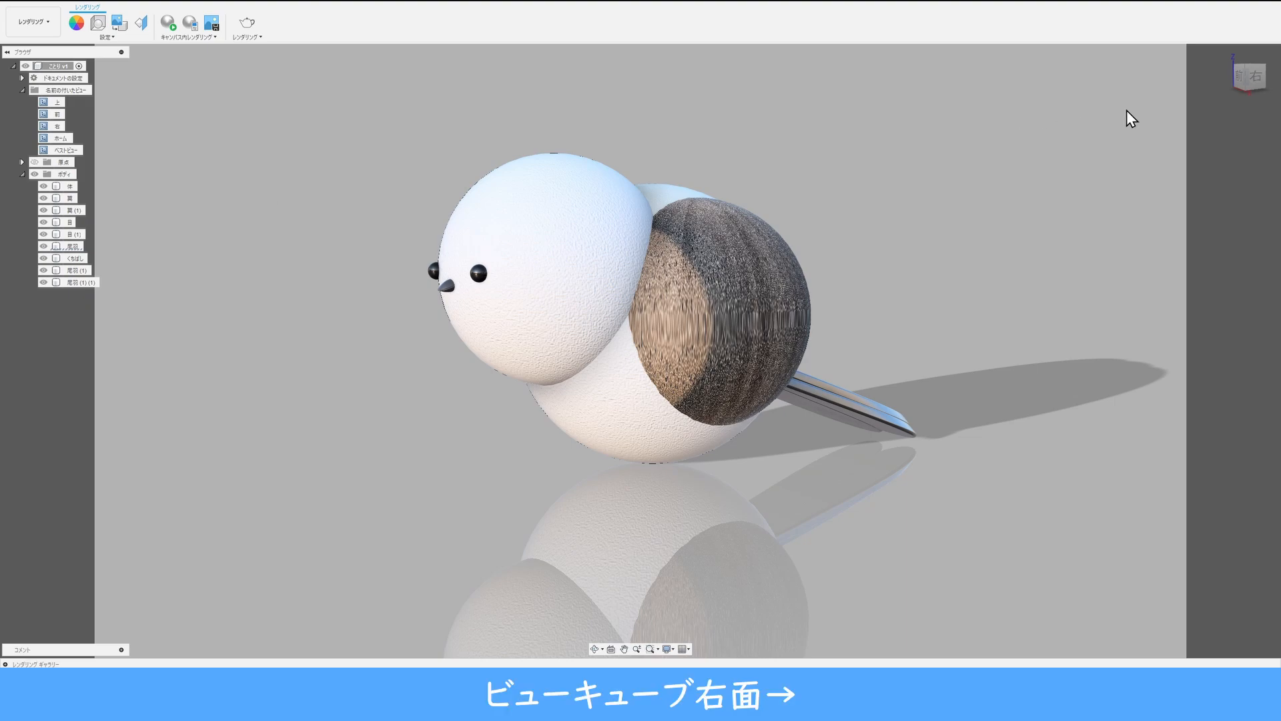
# Rotate the wood texture on the bird's right-side wing 115 degrees and shift it 2 mm downward with Texture Map Controls.
pyautogui.click(1255, 76)
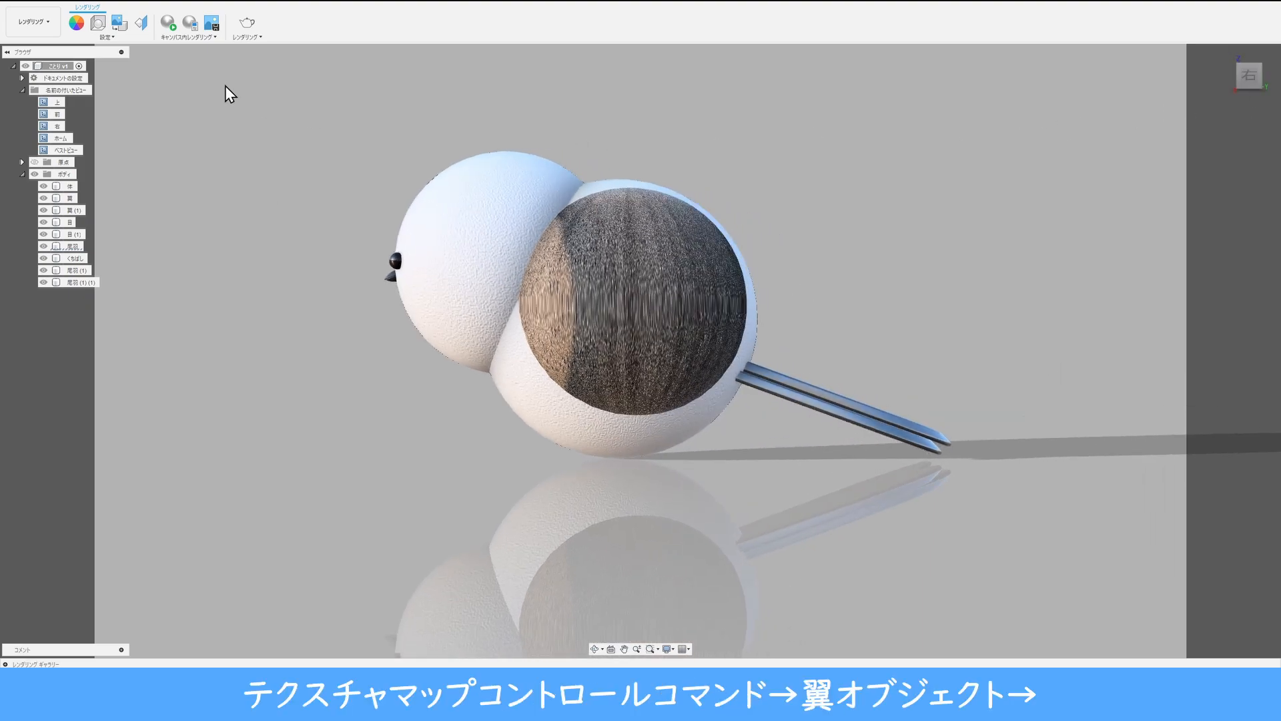
pyautogui.click(141, 25)
pyautogui.click(661, 309)
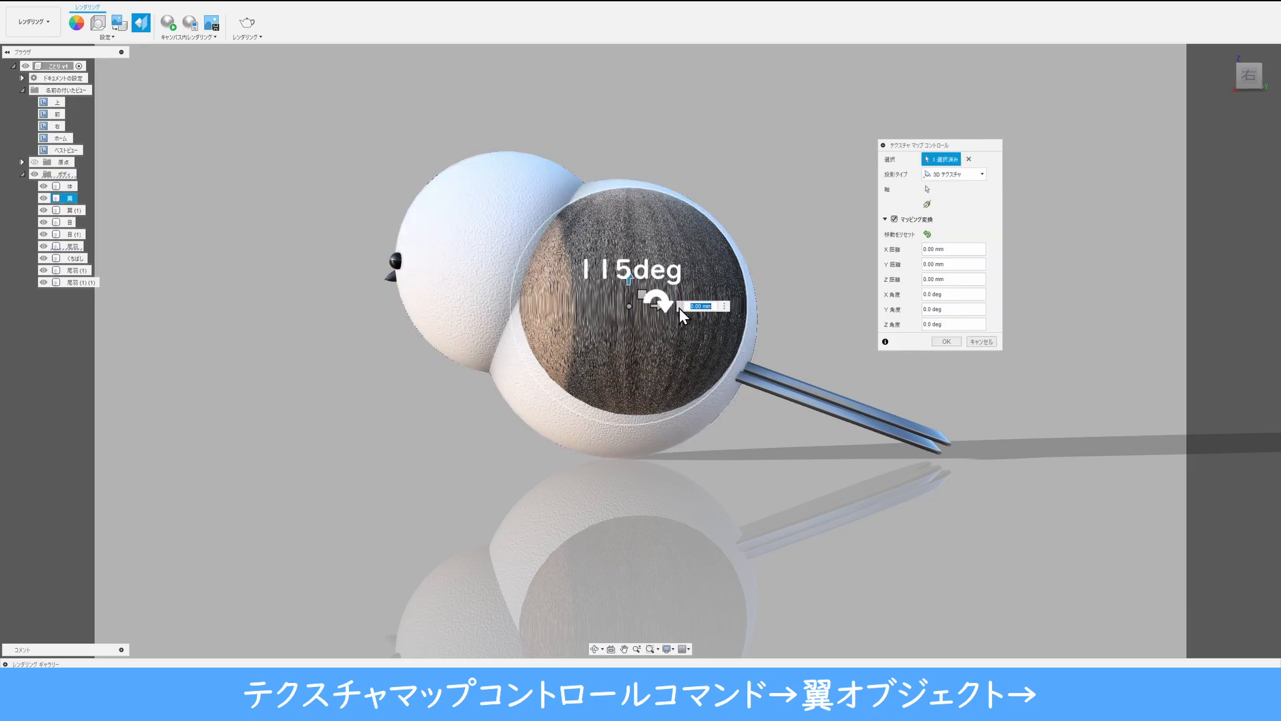
pyautogui.moveTo(681, 303); pyautogui.dragTo(611, 348)
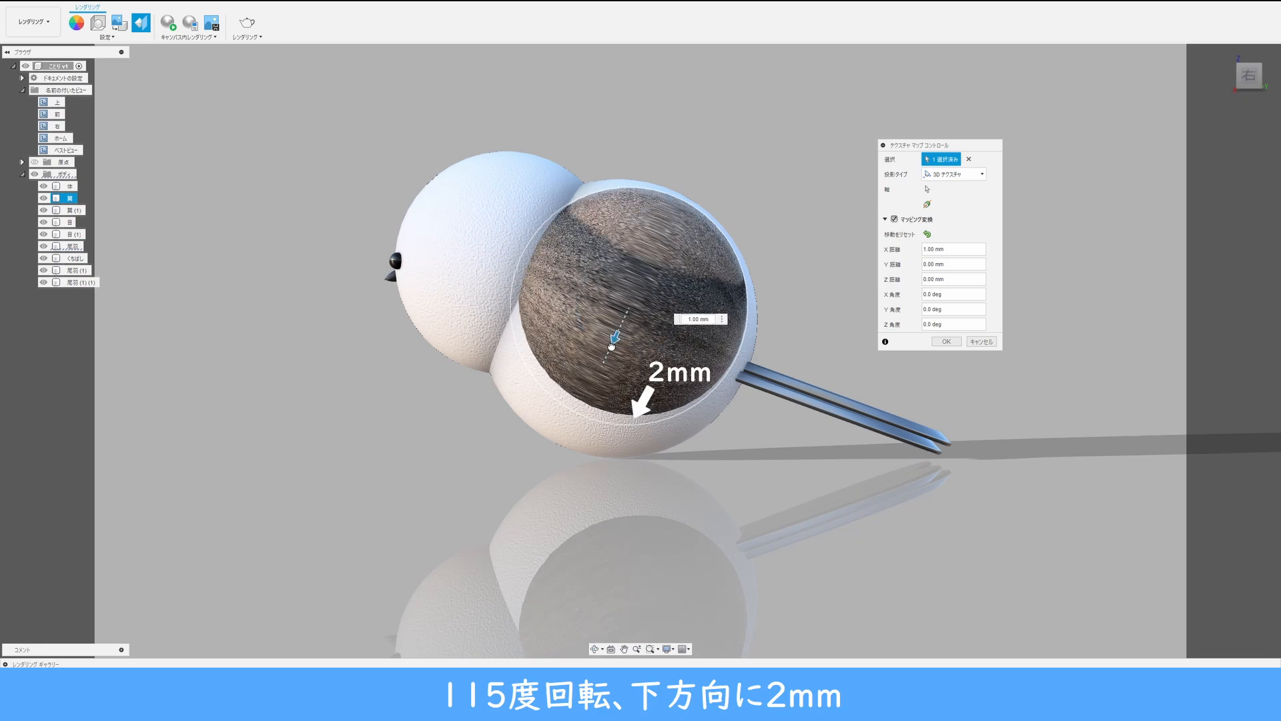
pyautogui.click(944, 343)
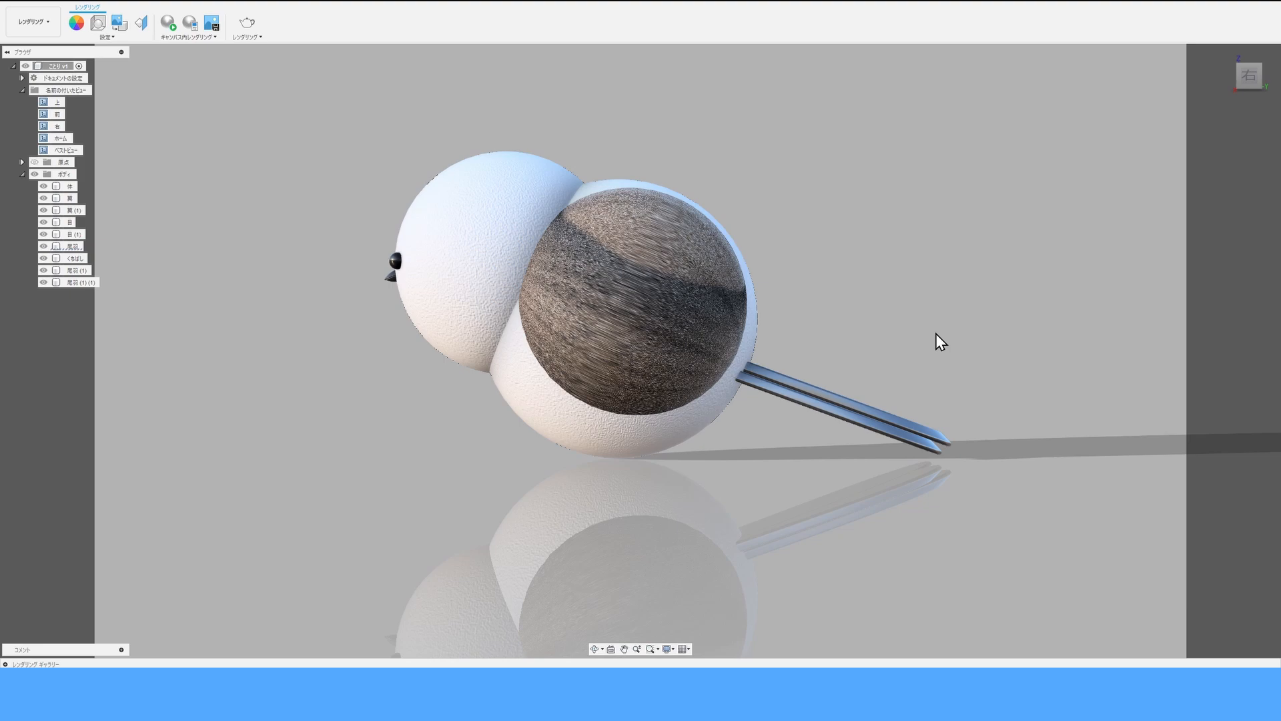
# Apply the design's edited ash wood appearance to the wing on the bird's other side, 翼 (1).
pyautogui.keyDown('shift'); pyautogui.moveTo(936, 333); pyautogui.dragTo(837, 393, button='middle'); pyautogui.keyUp('shift')
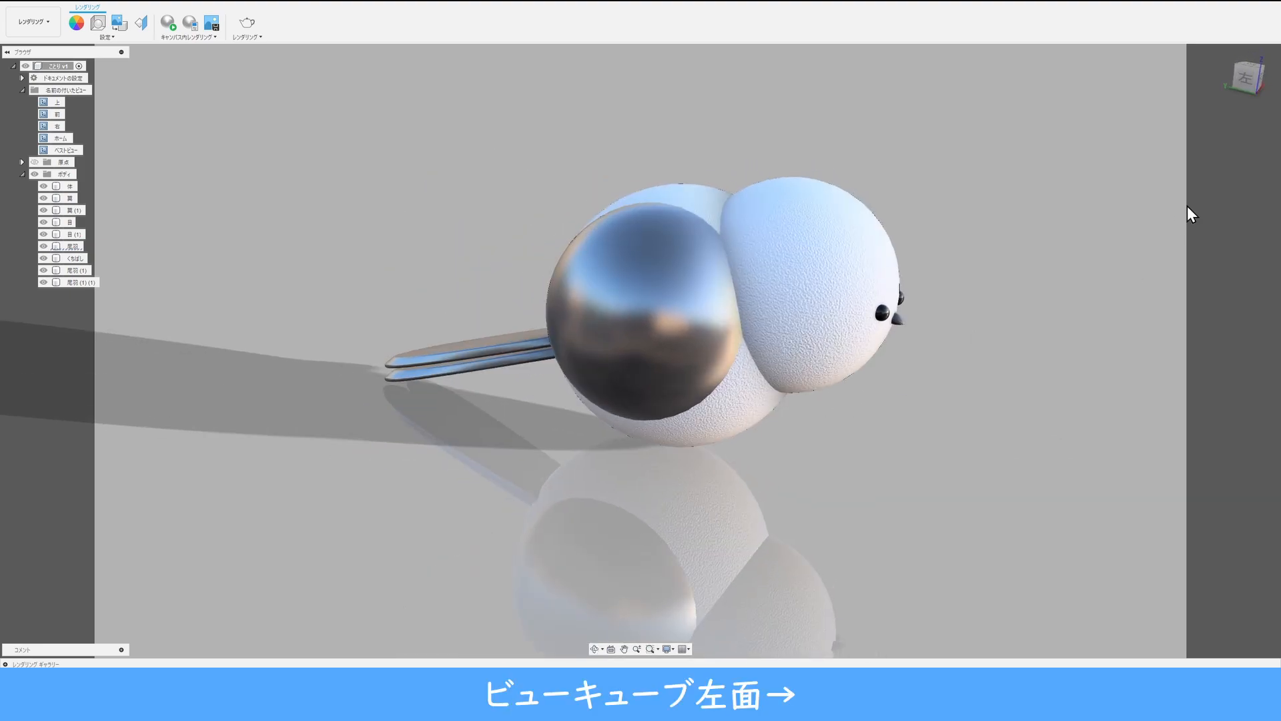
pyautogui.click(1245, 78)
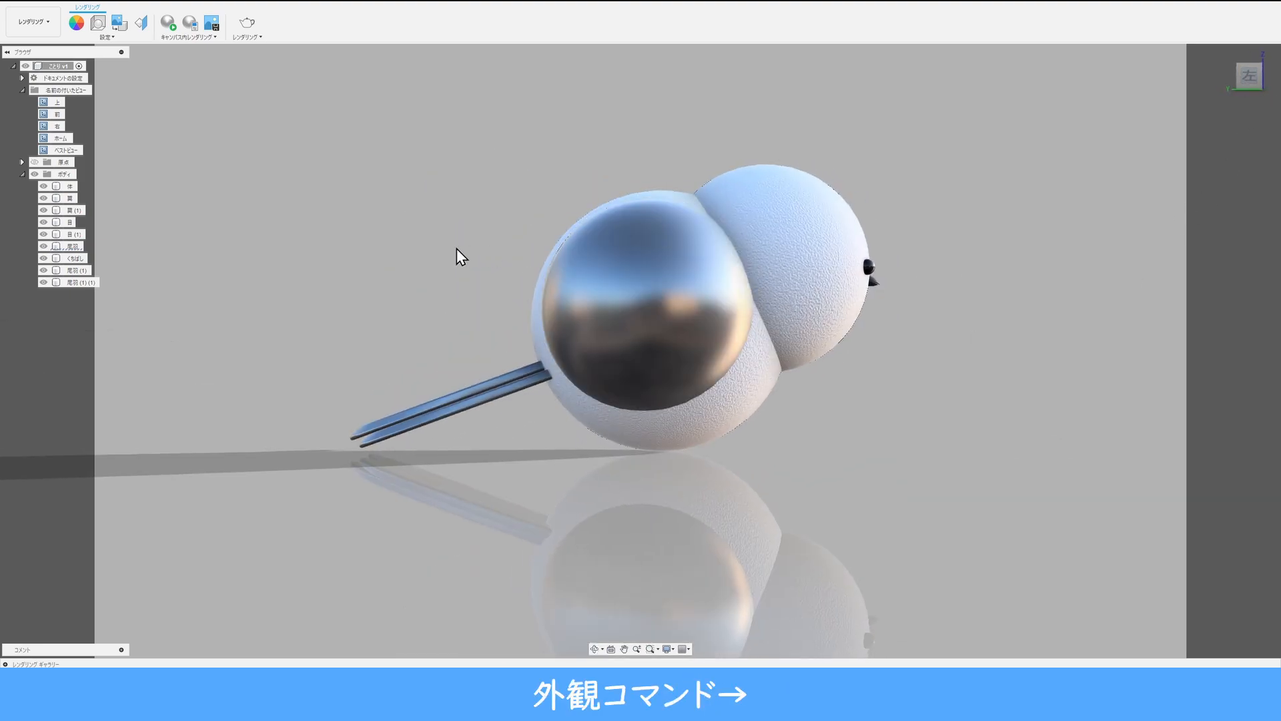
pyautogui.click(78, 27)
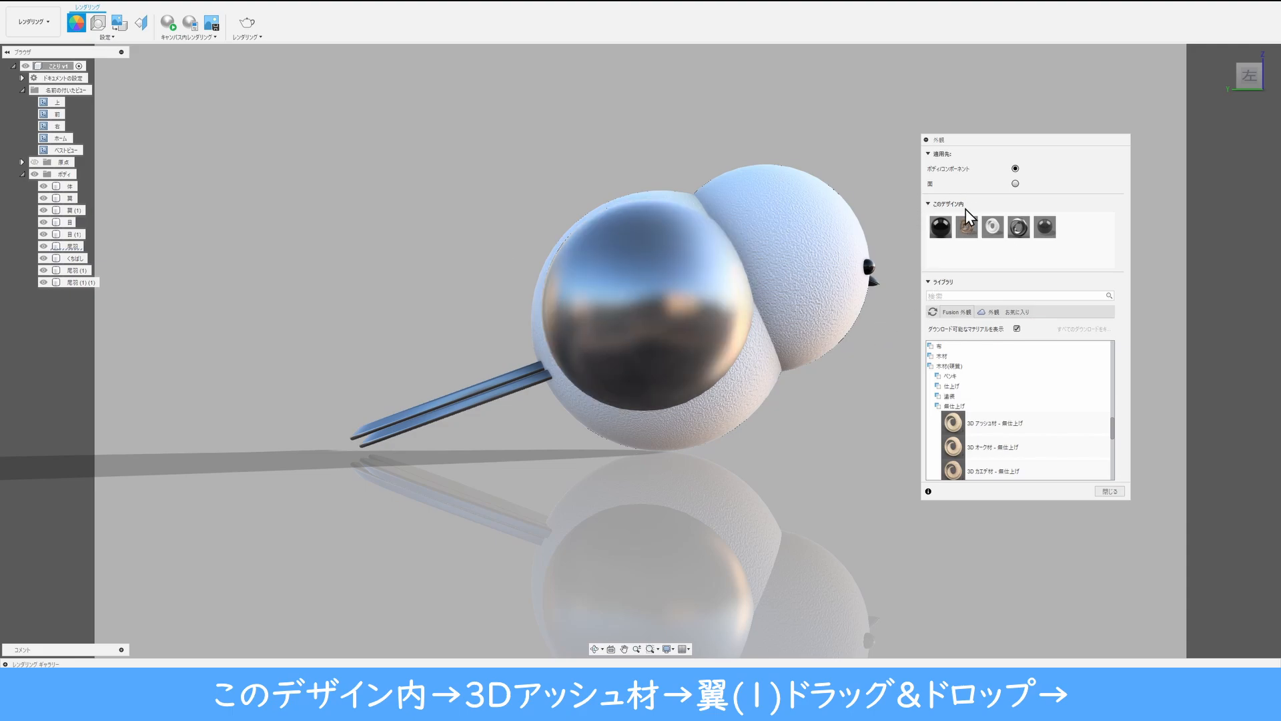
pyautogui.moveTo(965, 225); pyautogui.dragTo(646, 326)
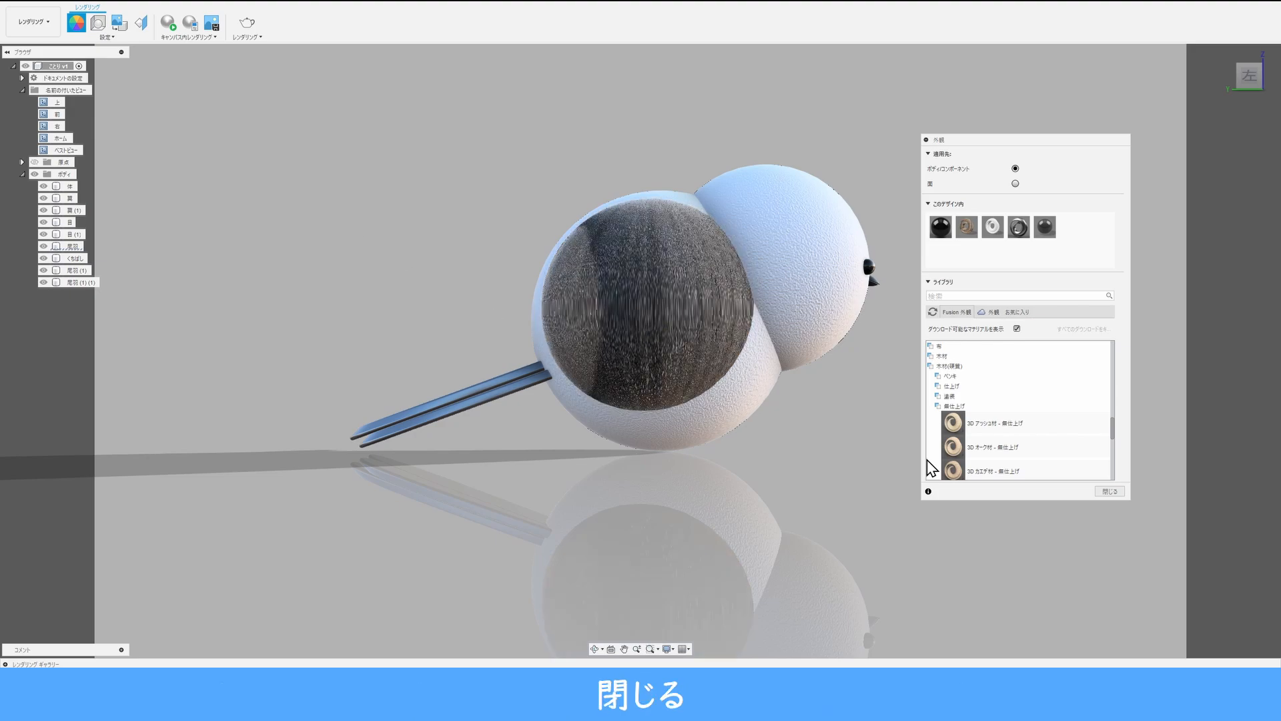
pyautogui.click(1109, 492)
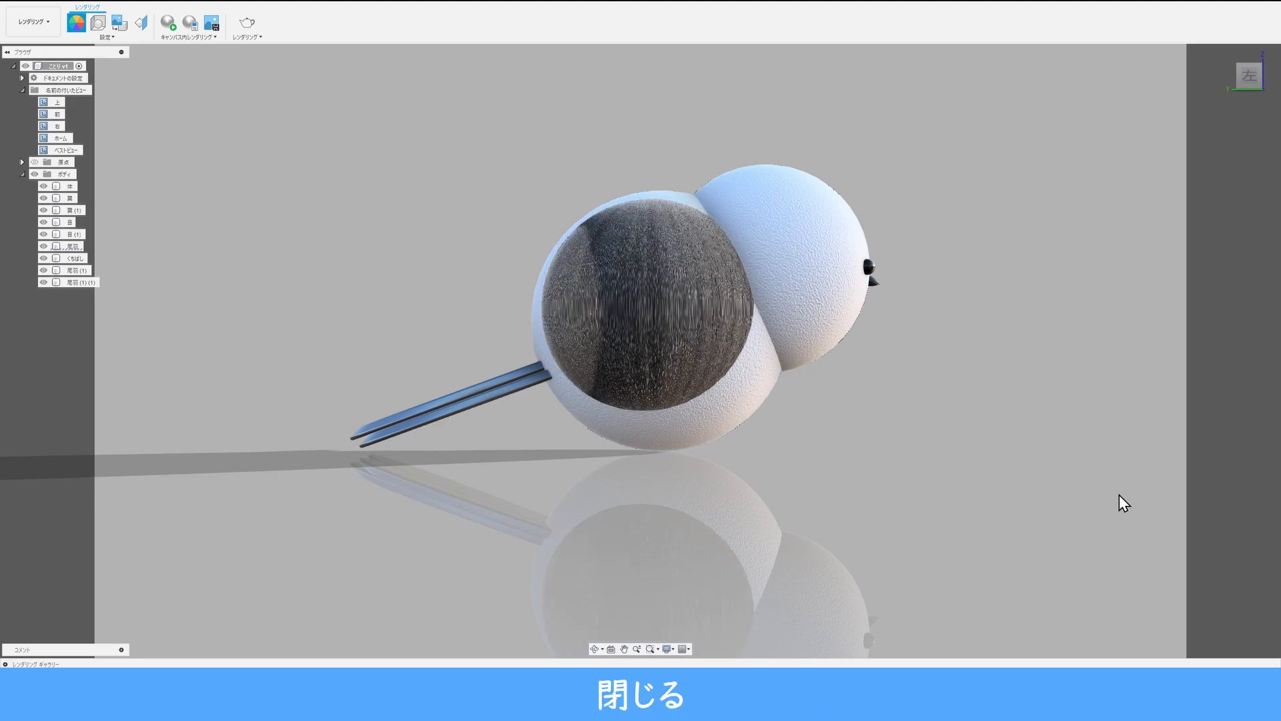
# Rotate the wood texture on wing 翼 (1) 65 degrees and shift it 2 mm downward with Texture Map Controls.
pyautogui.click(142, 25)
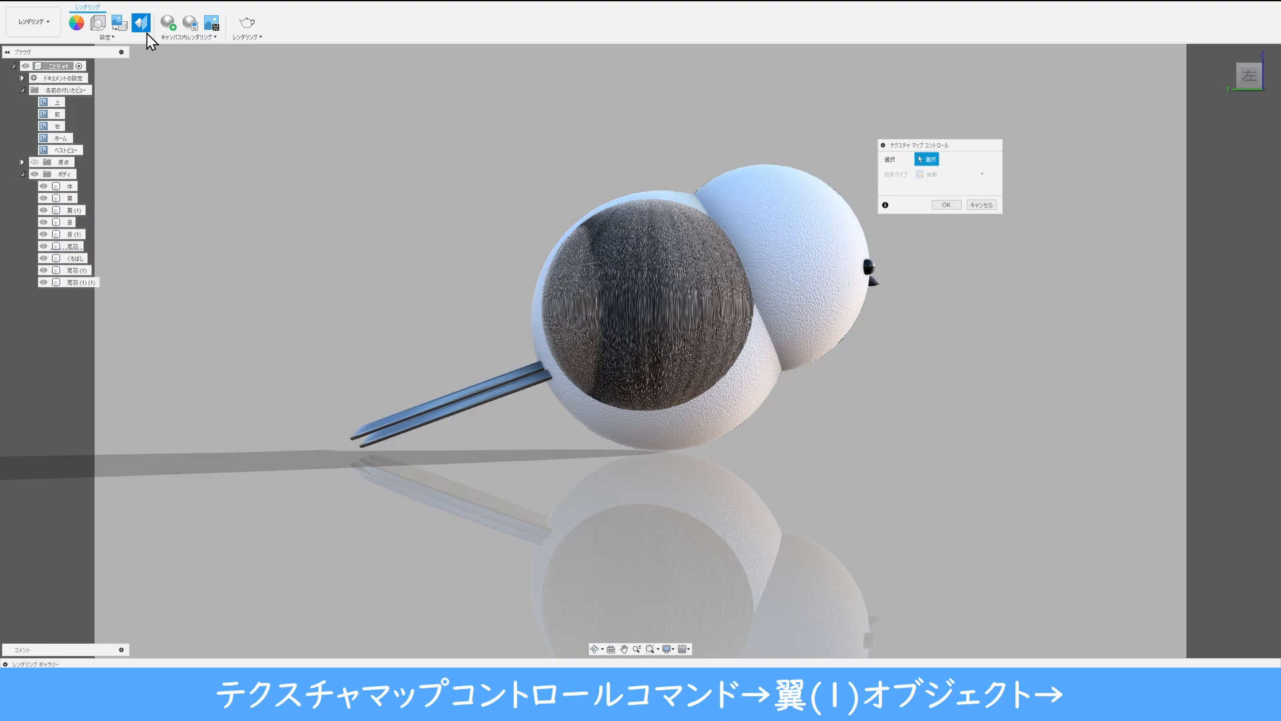
pyautogui.click(654, 310)
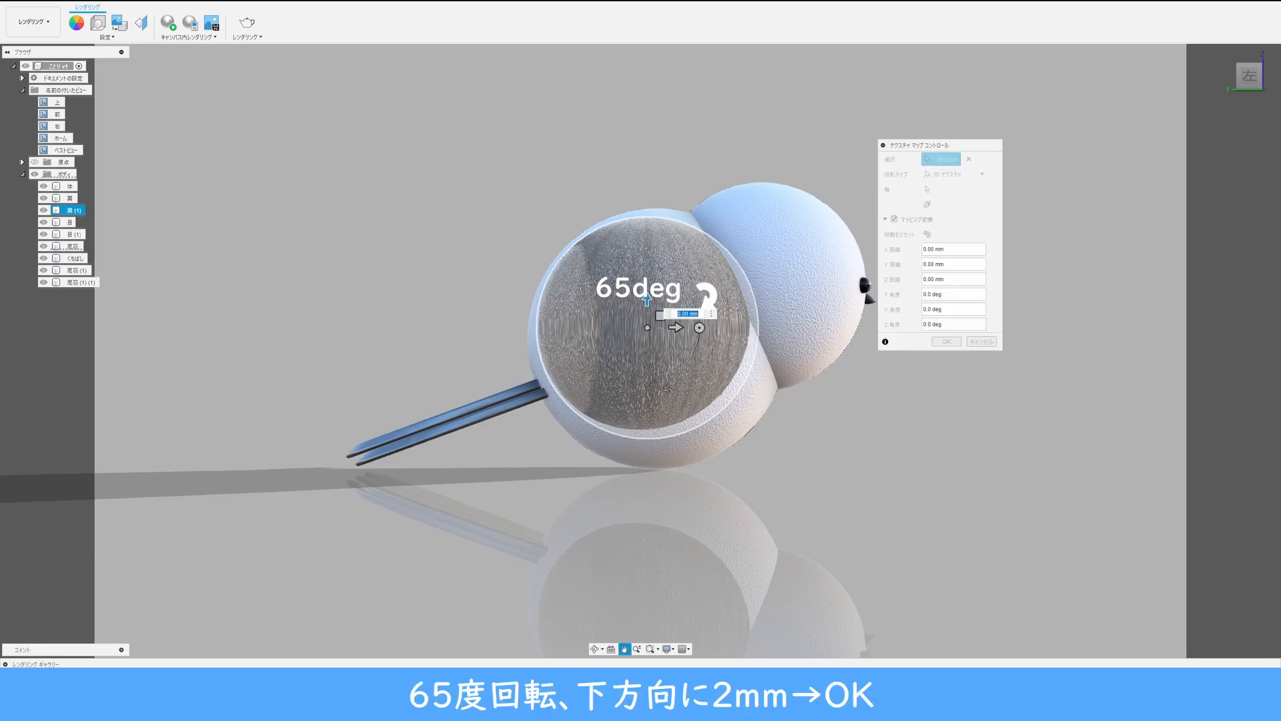
pyautogui.click(692, 334)
pyautogui.moveTo(692, 333); pyautogui.dragTo(656, 368)
pyautogui.click(658, 364)
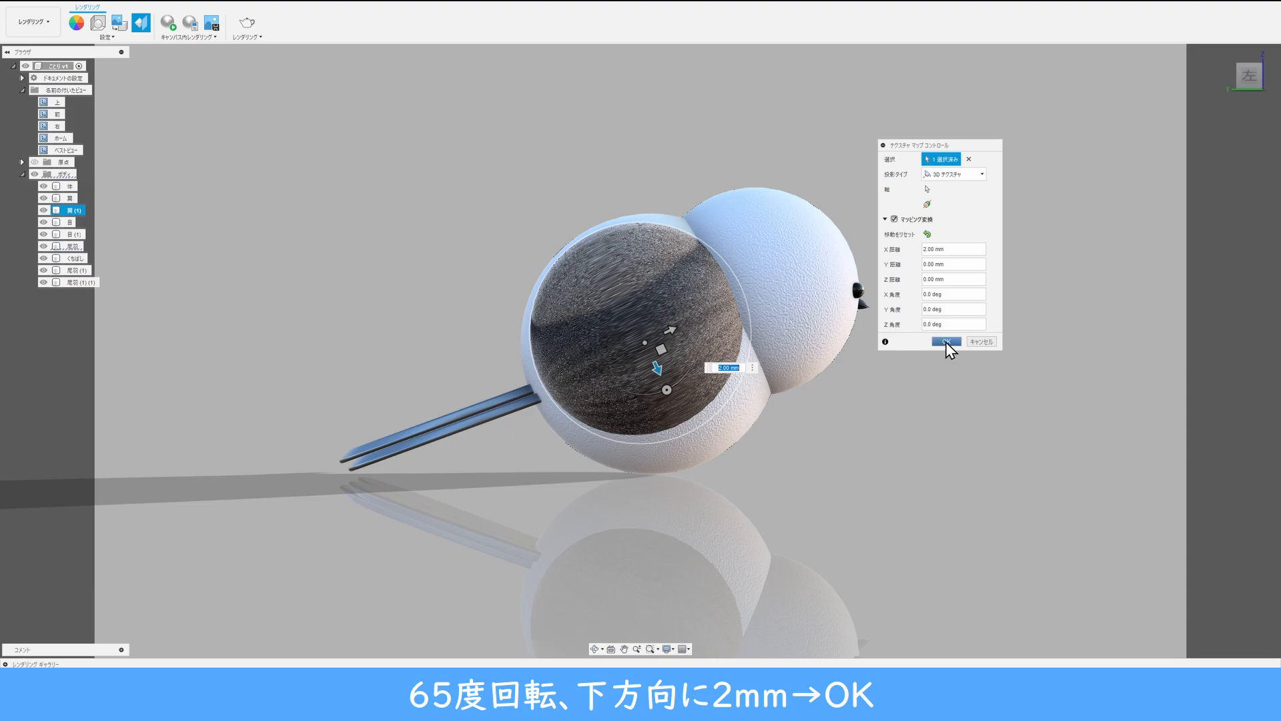
pyautogui.click(946, 341)
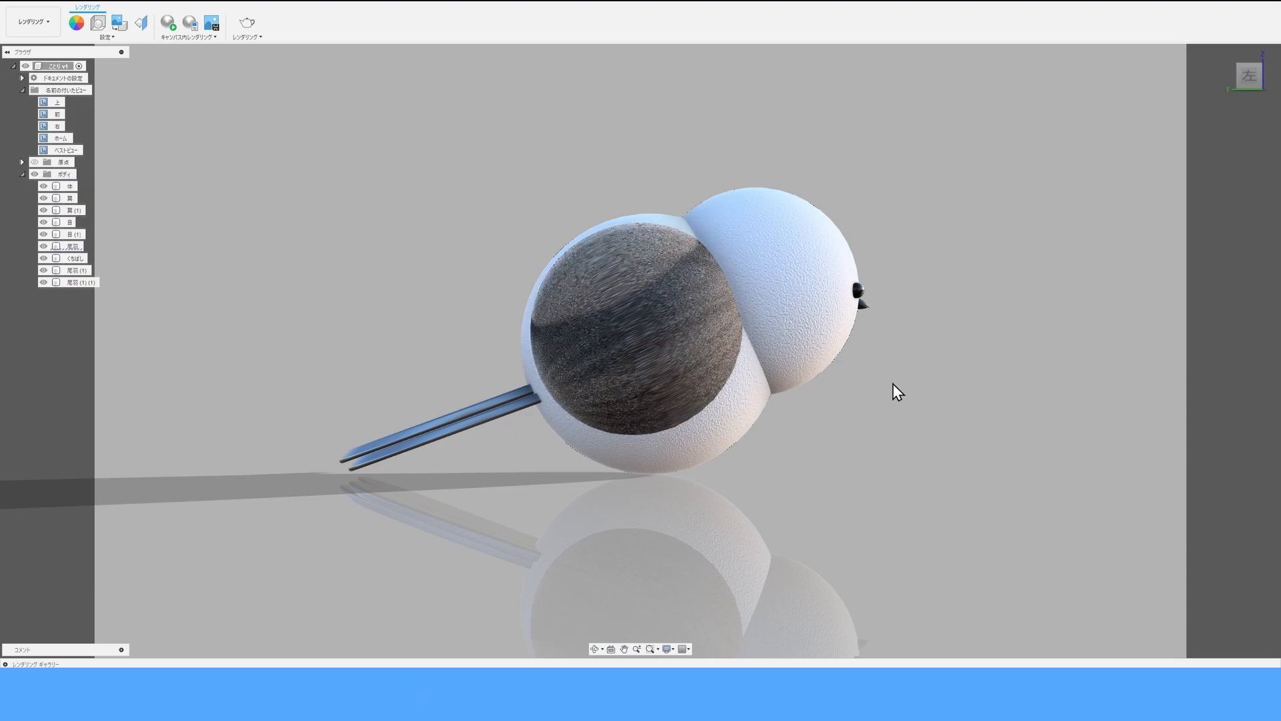
# Apply the library's unfinished 3D ash wood appearance (3D アッシュ材 - 無仕上げ) to the bird's central tail feather.
pyautogui.keyDown('shift'); pyautogui.moveTo(682, 467); pyautogui.dragTo(760, 503, button='middle'); pyautogui.keyUp('shift')
pyautogui.moveTo(784, 455); pyautogui.dragTo(875, 394, button='middle')
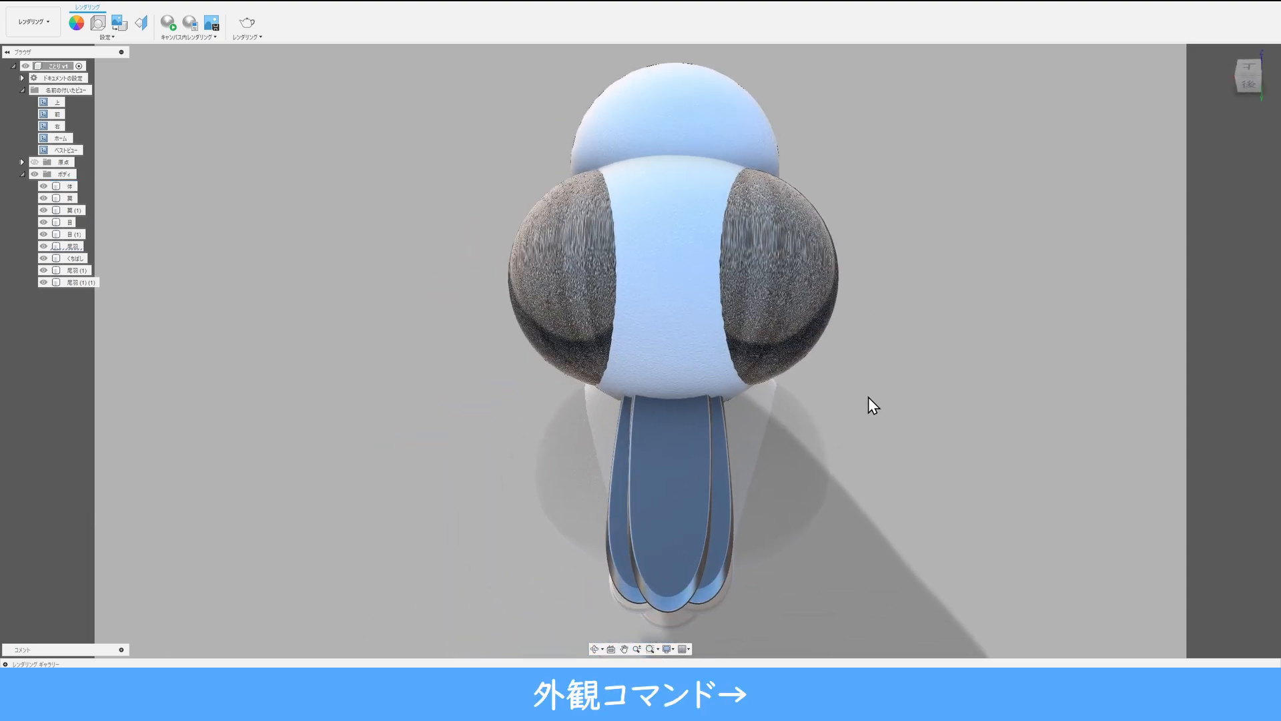
pyautogui.click(77, 23)
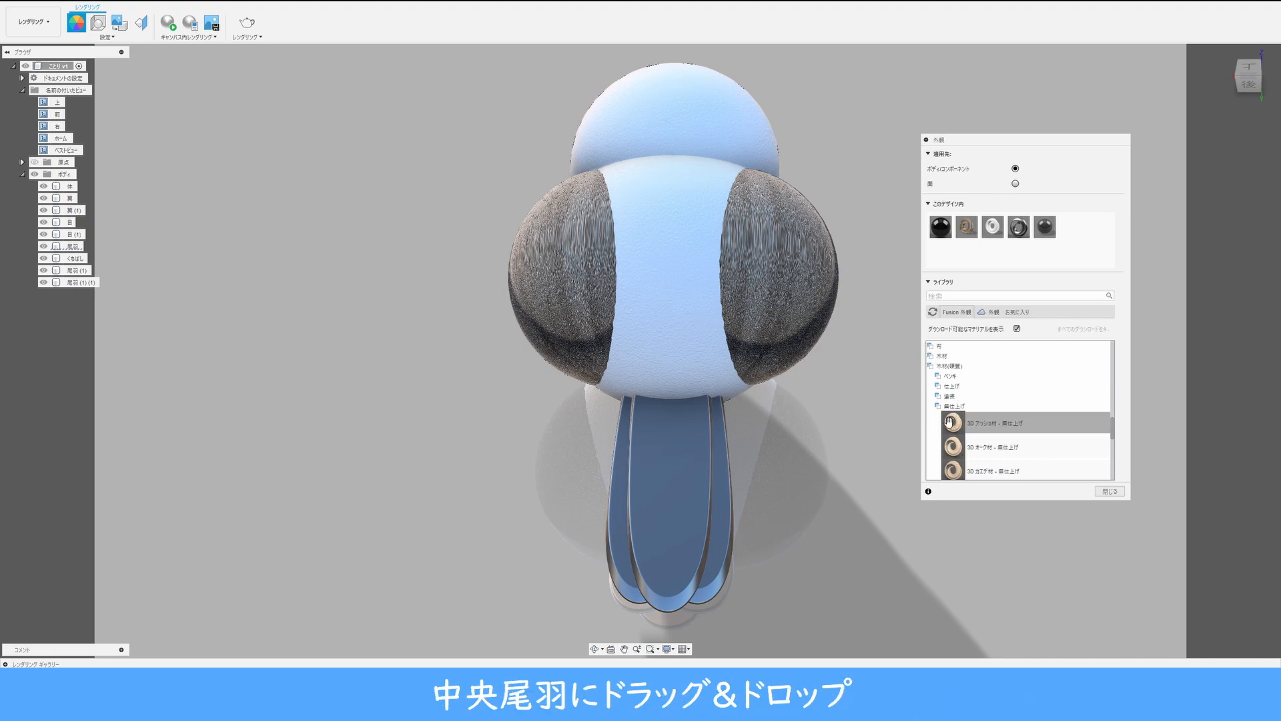
pyautogui.moveTo(949, 422); pyautogui.dragTo(674, 515)
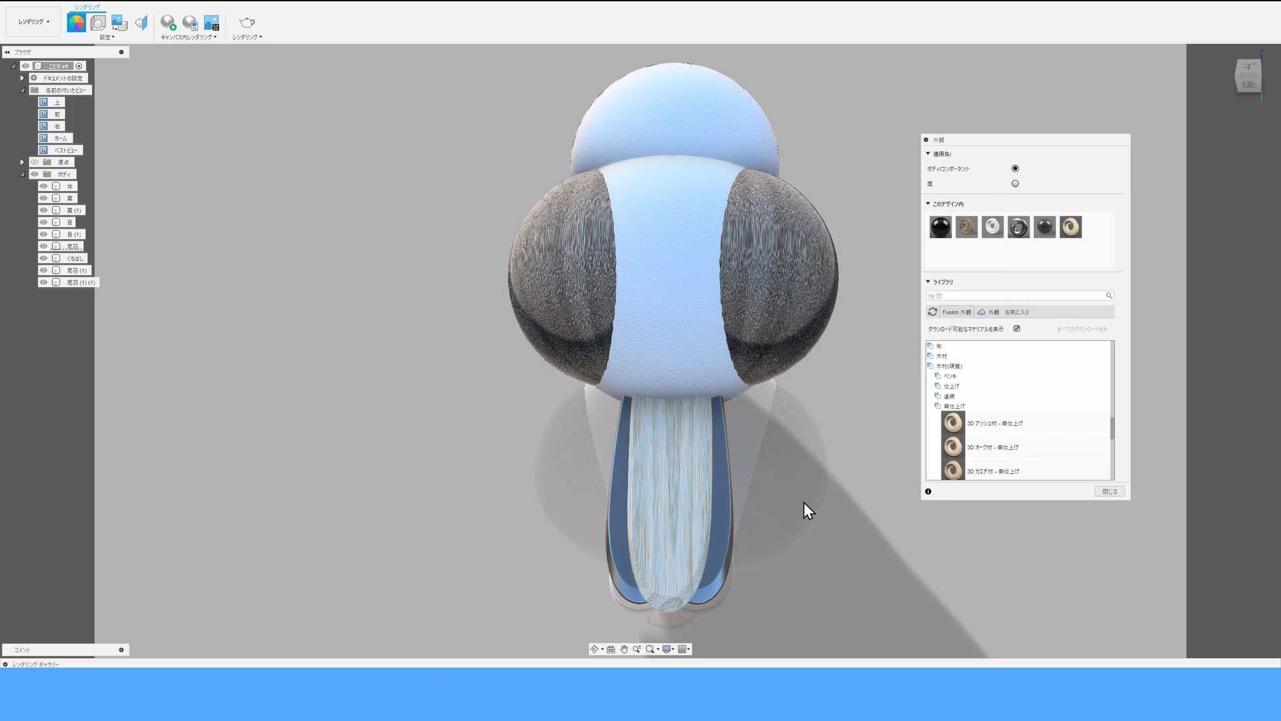
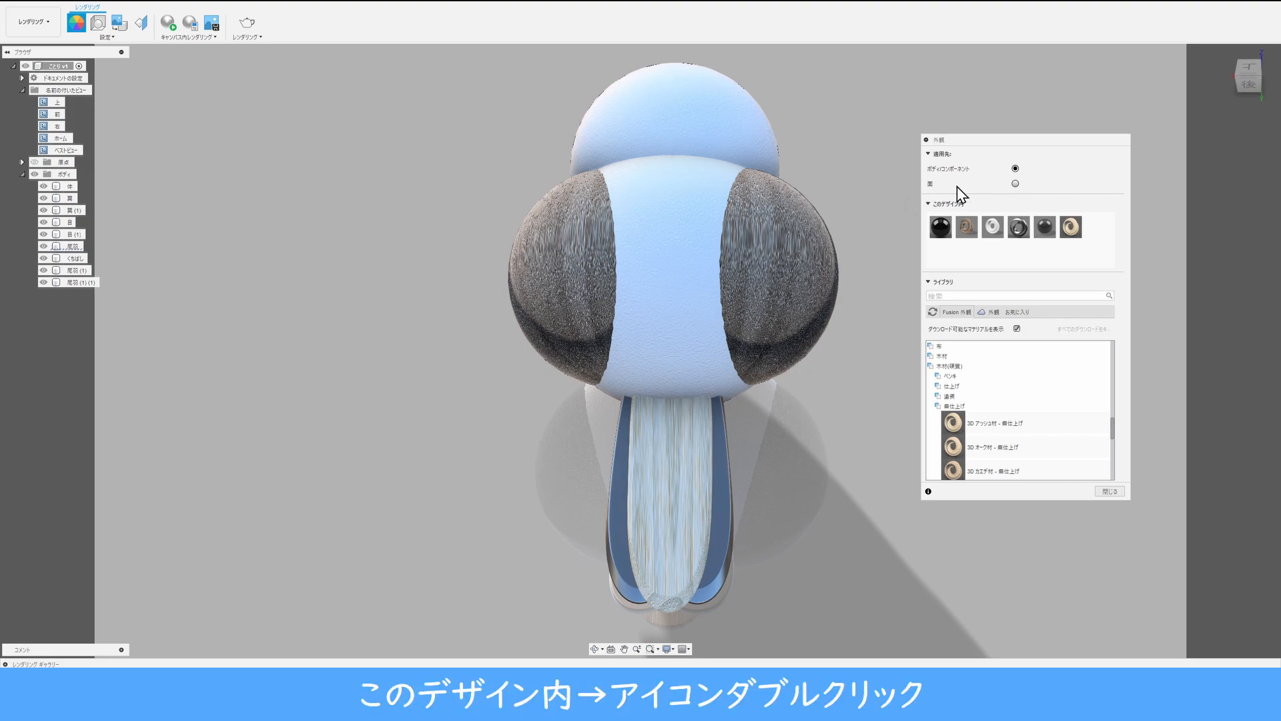
# Edit the tail feather's newly added ash wood appearance and set its earlywood color to RGB 68, 64, 57.
pyautogui.doubleClick(1071, 227)
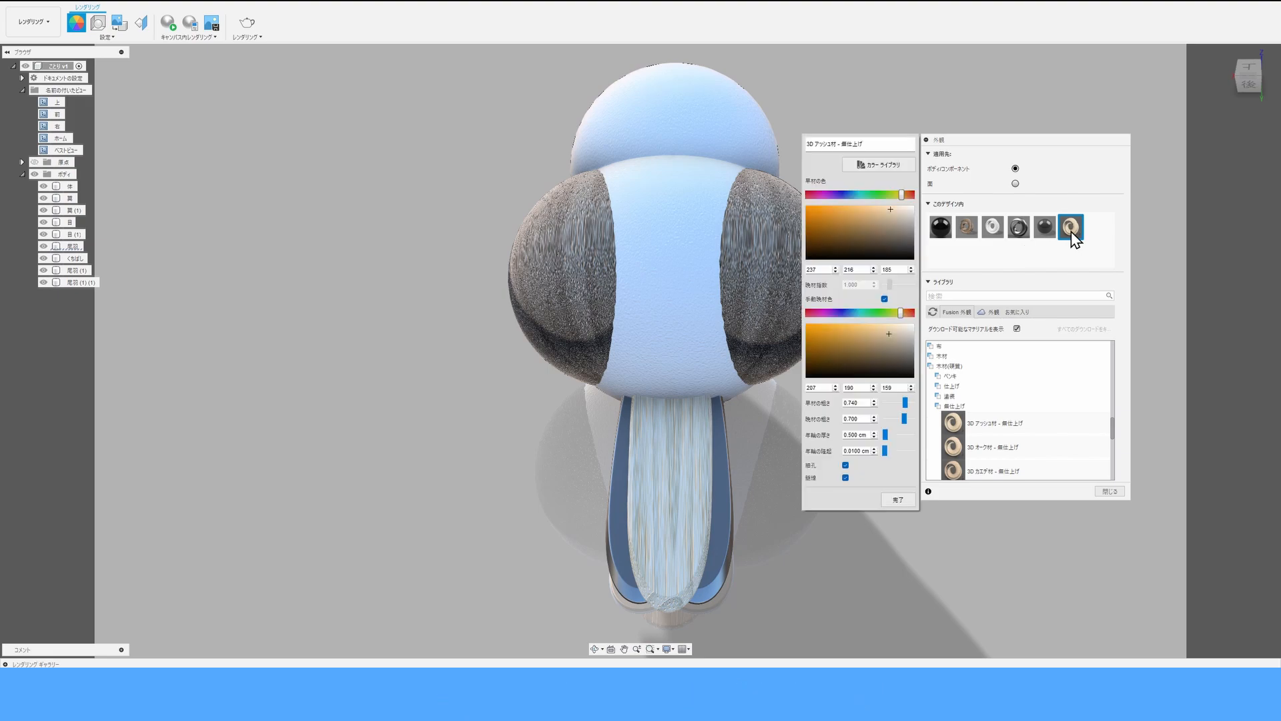
pyautogui.doubleClick(824, 269)
pyautogui.press('BackSpace')
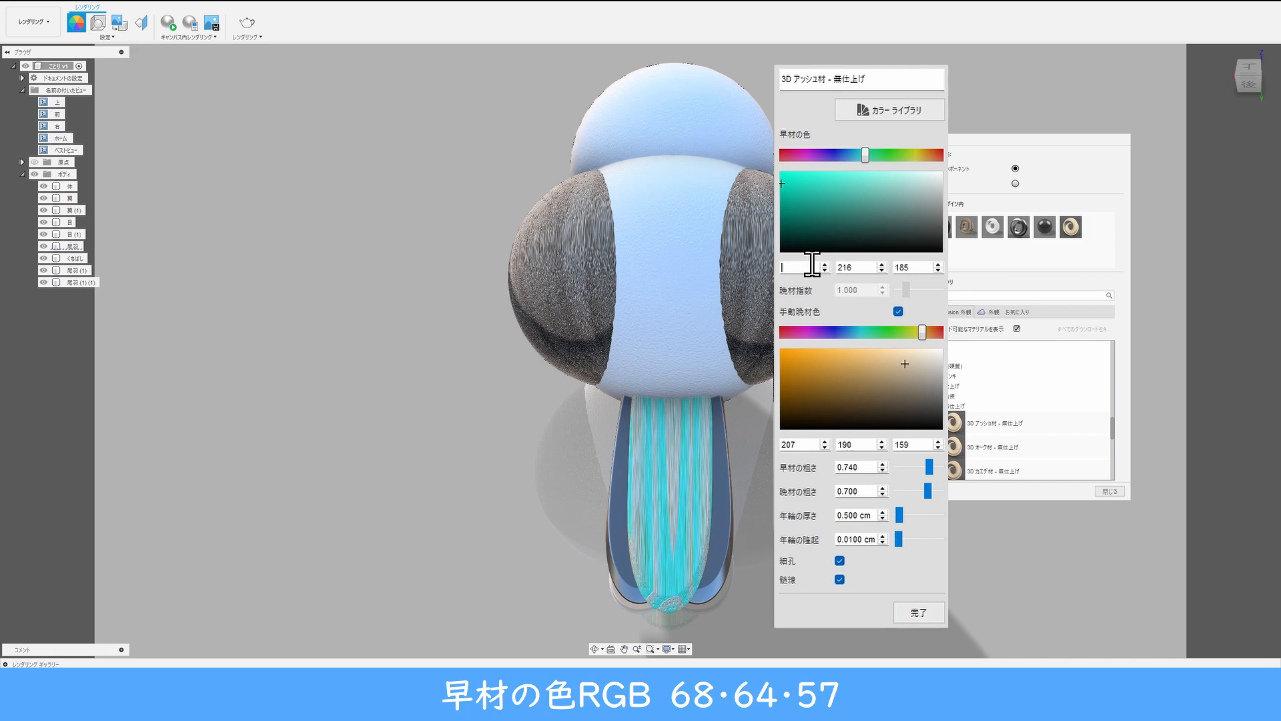
pyautogui.write('68')
pyautogui.press('Tab')
pyautogui.write('64')
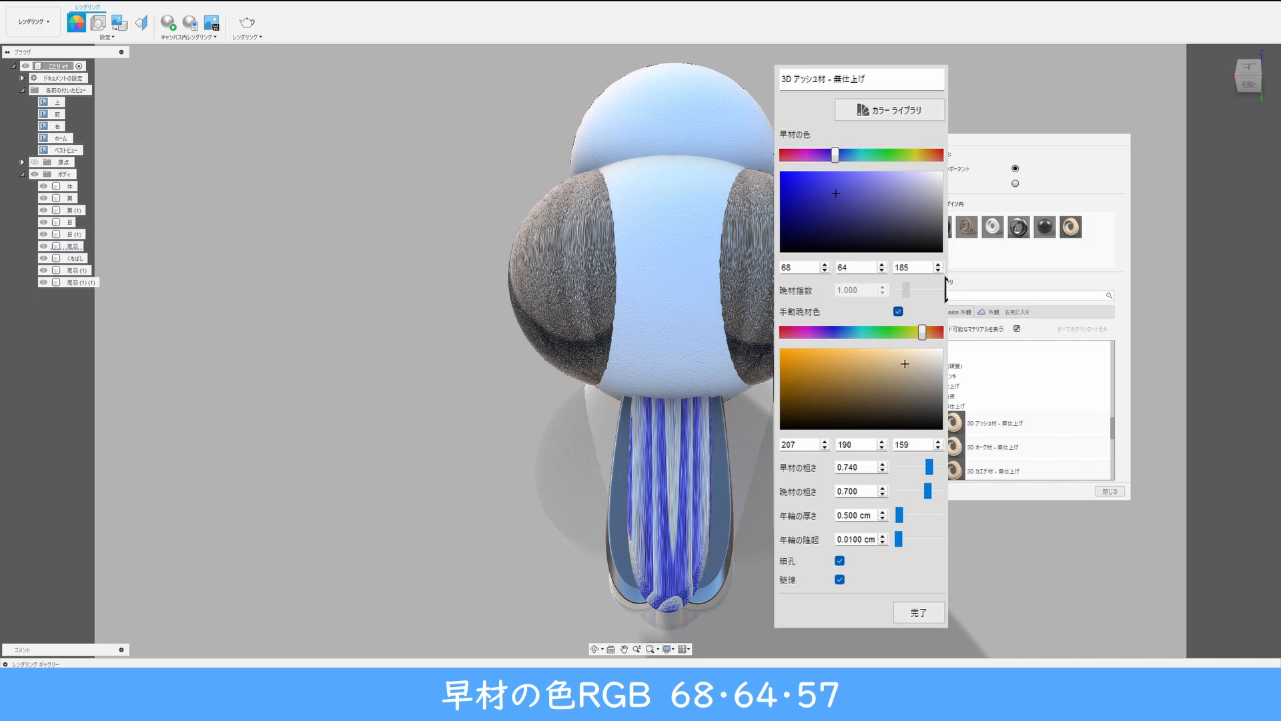
pyautogui.doubleClick(901, 267)
pyautogui.write('57')
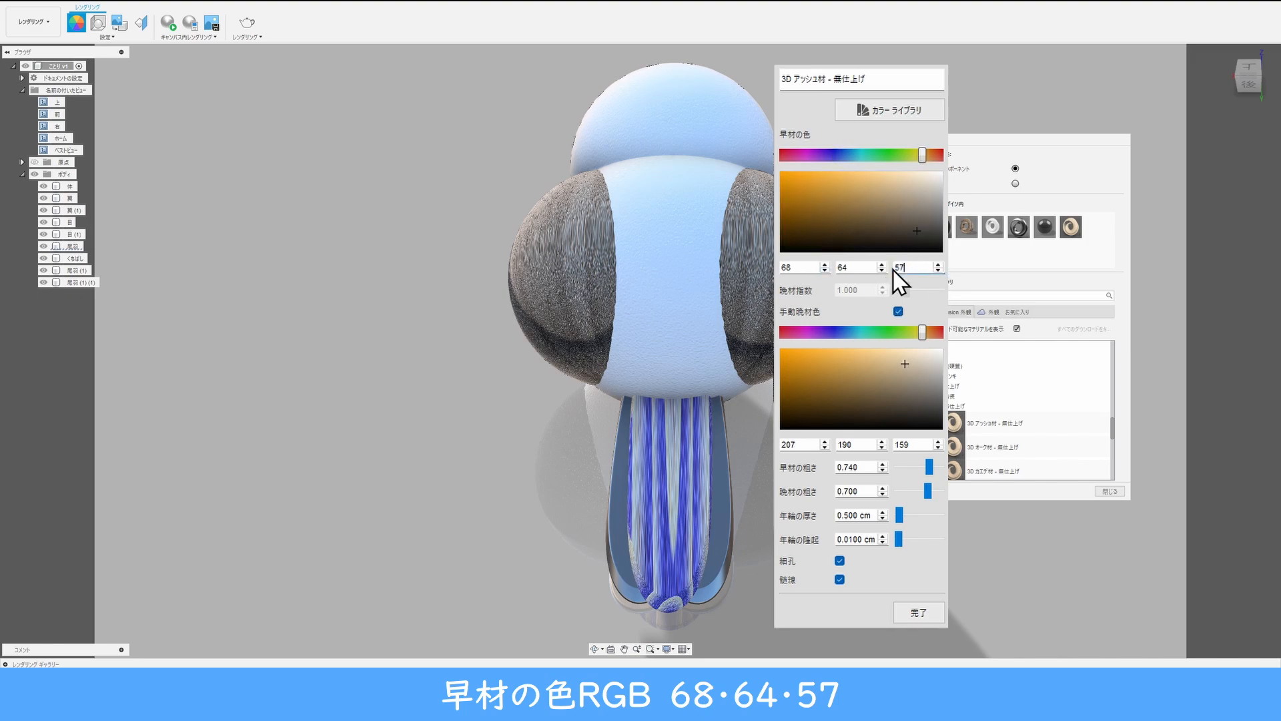
# Set the tail feather wood's manual latewood color to RGB 188, 177, 159.
pyautogui.doubleClick(801, 444)
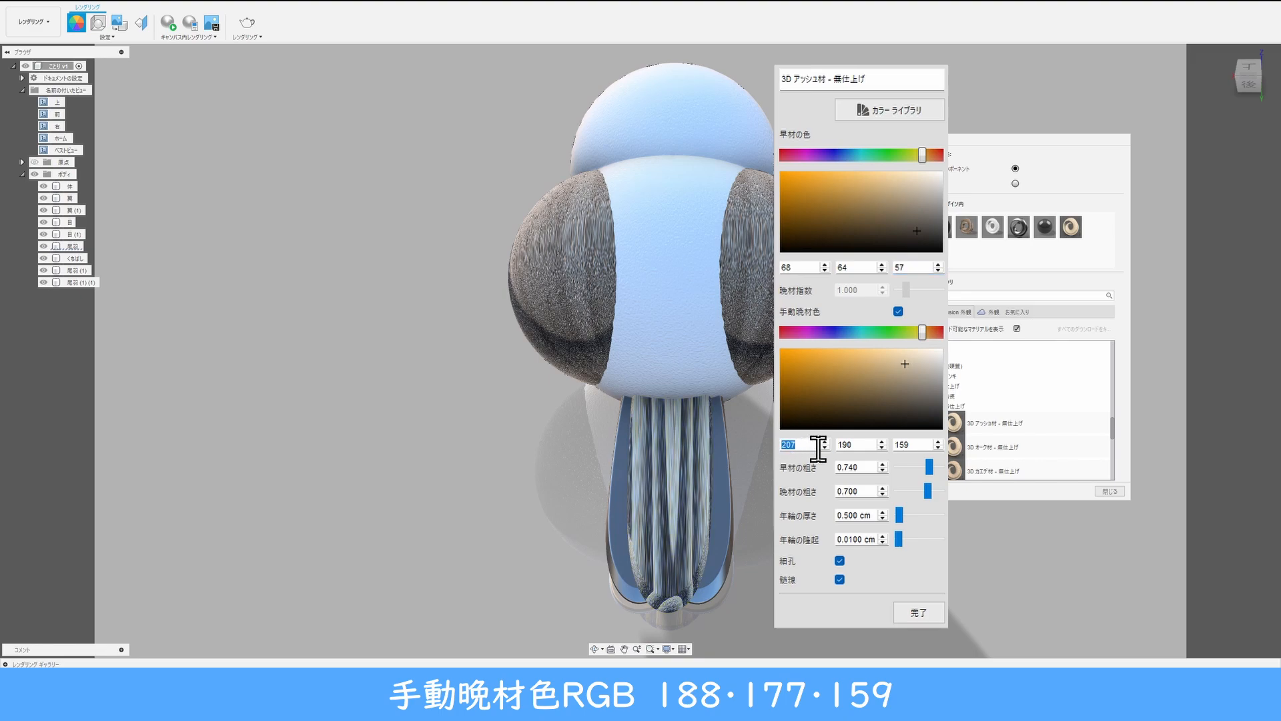
pyautogui.write('188')
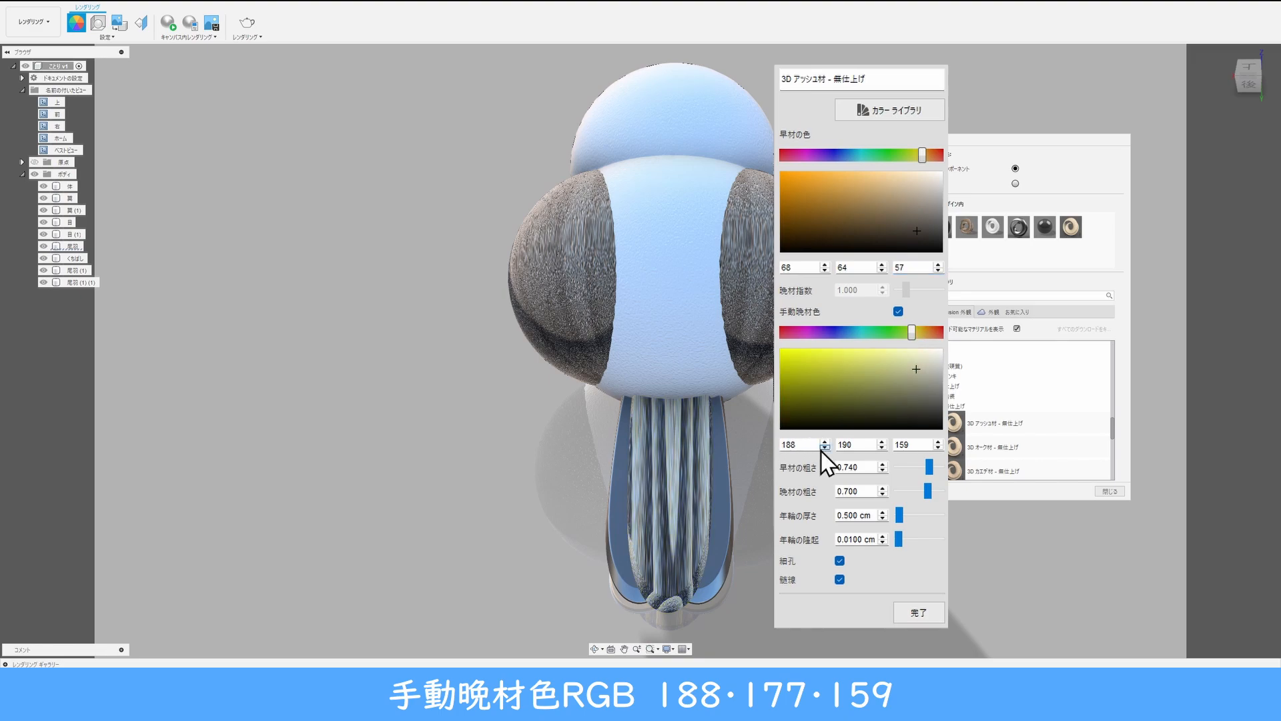
pyautogui.press('Tab')
pyautogui.write('1')
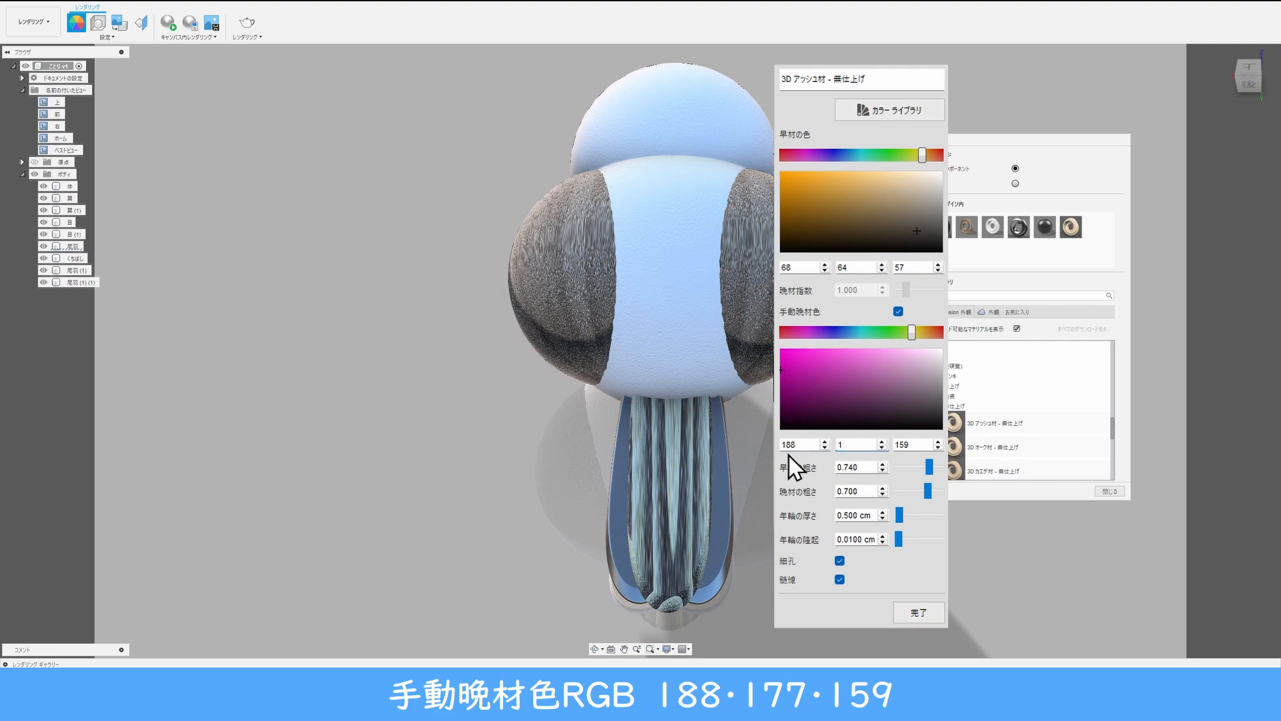
pyautogui.write('77')
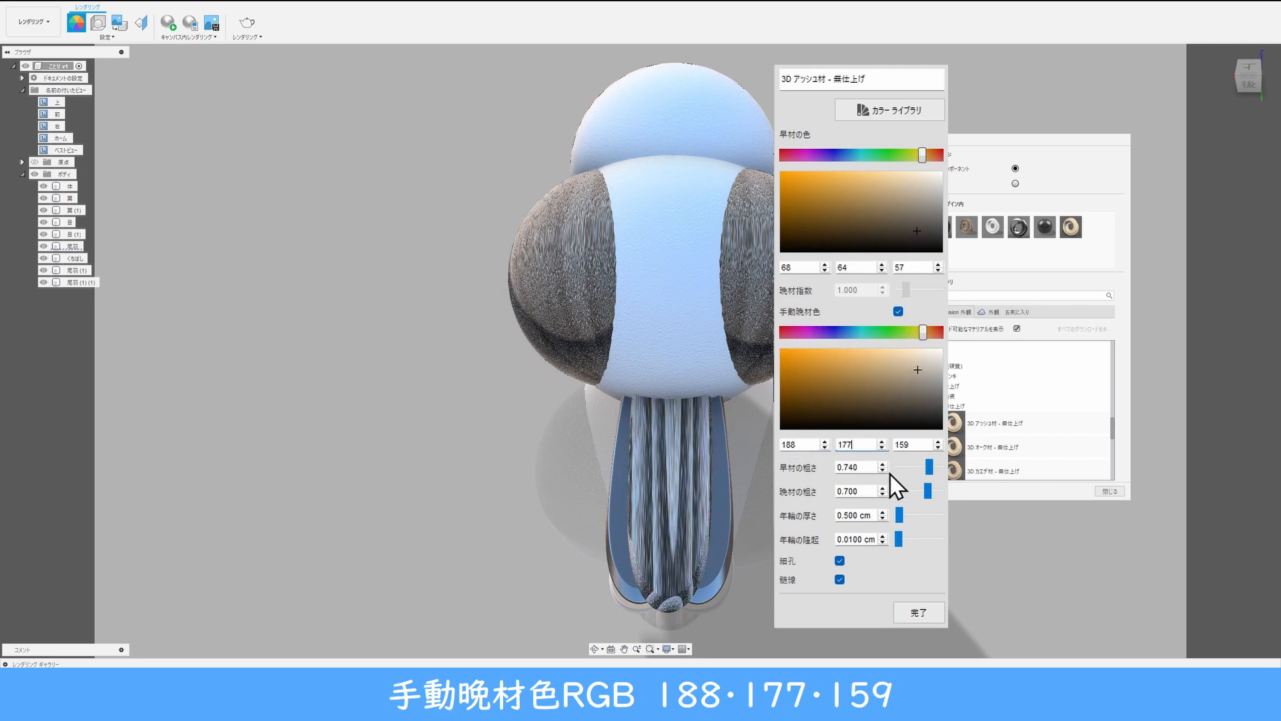
# Set the tail feather wood's earlywood roughness to 0.759 and its latewood roughness to 1.
pyautogui.moveTo(864, 467); pyautogui.dragTo(825, 466)
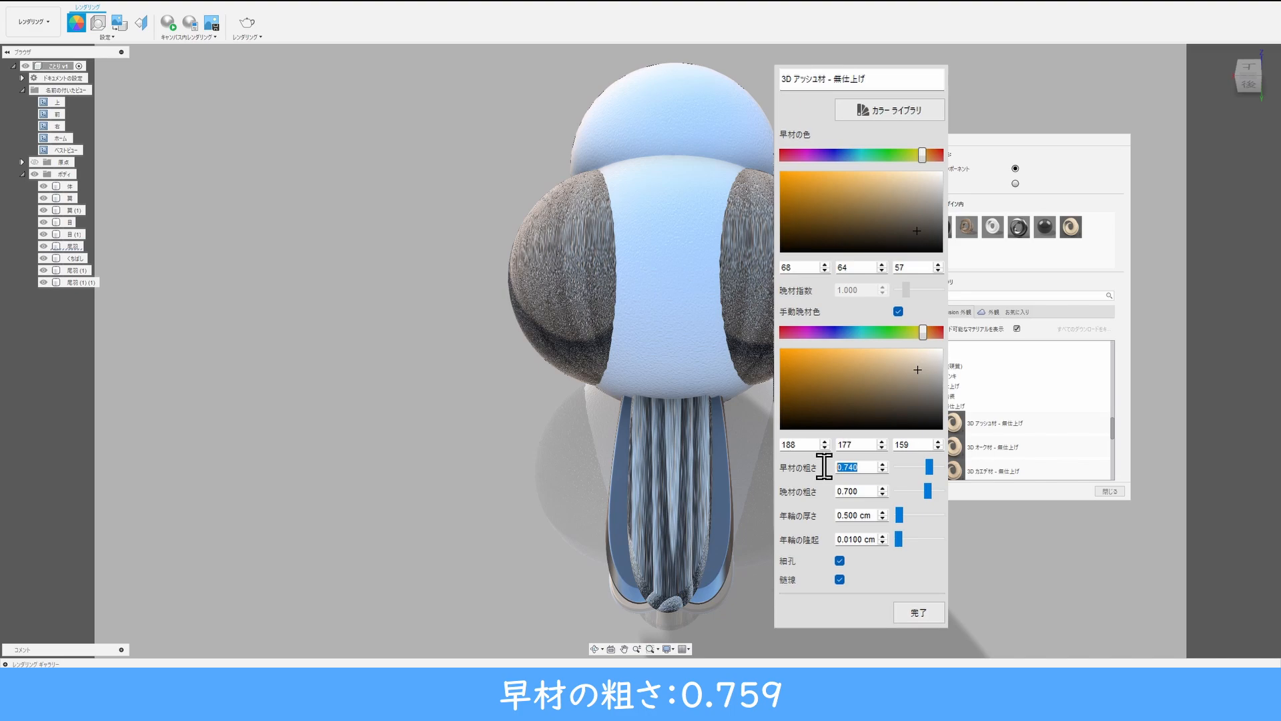
pyautogui.write('0.759')
pyautogui.press('Tab')
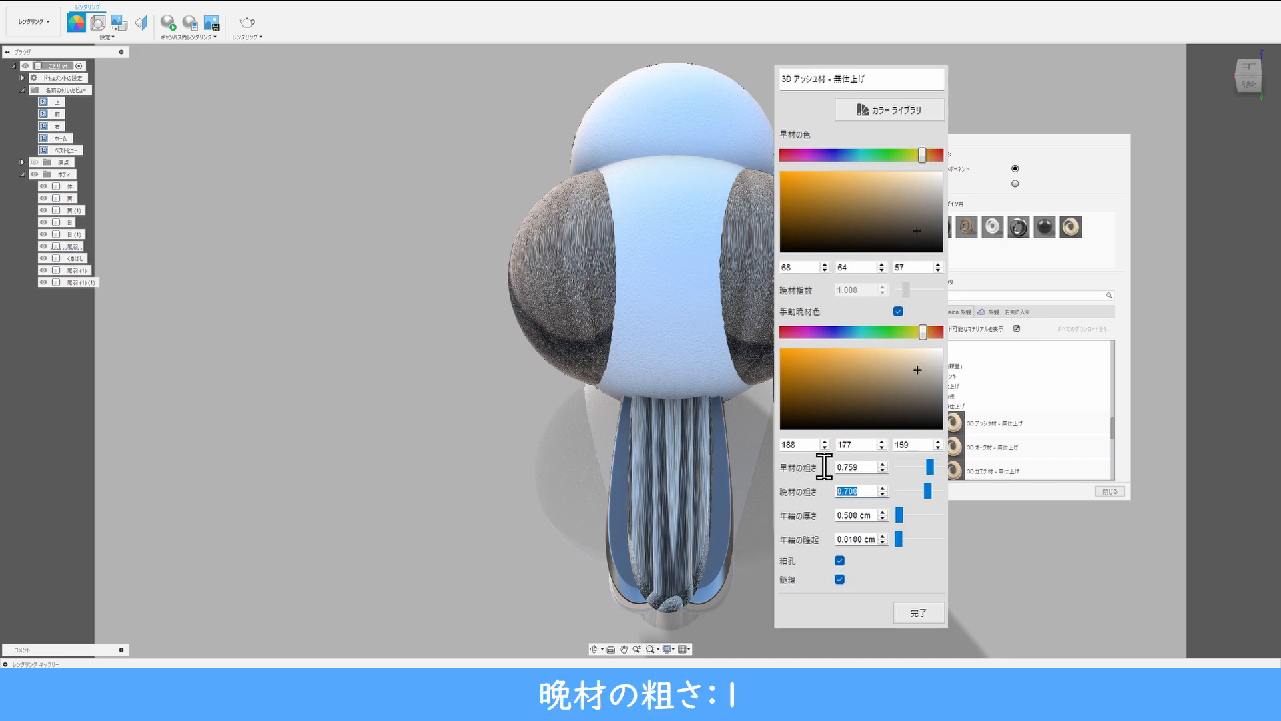
pyautogui.write('1')
pyautogui.press('Tab')
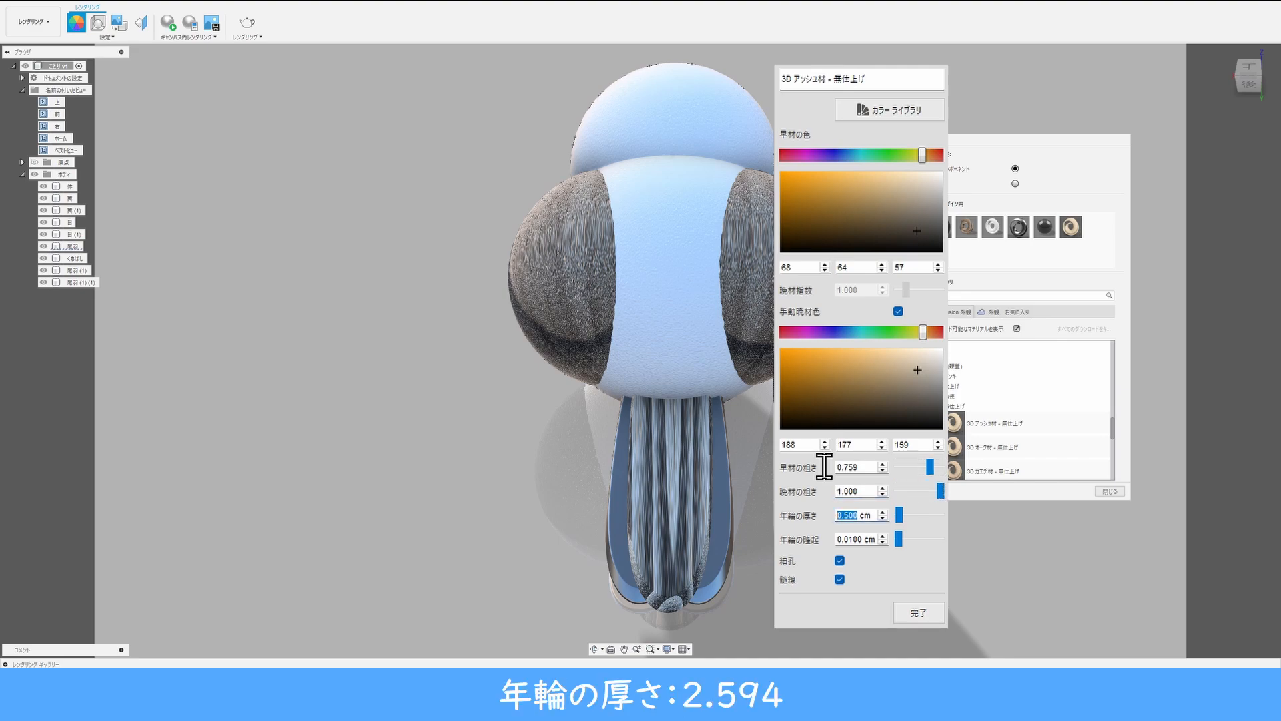
# Set the tail feather wood's growth ring thickness to 2.594 cm and its ring relief to 0.
pyautogui.write('2.594')
pyautogui.press('Return')
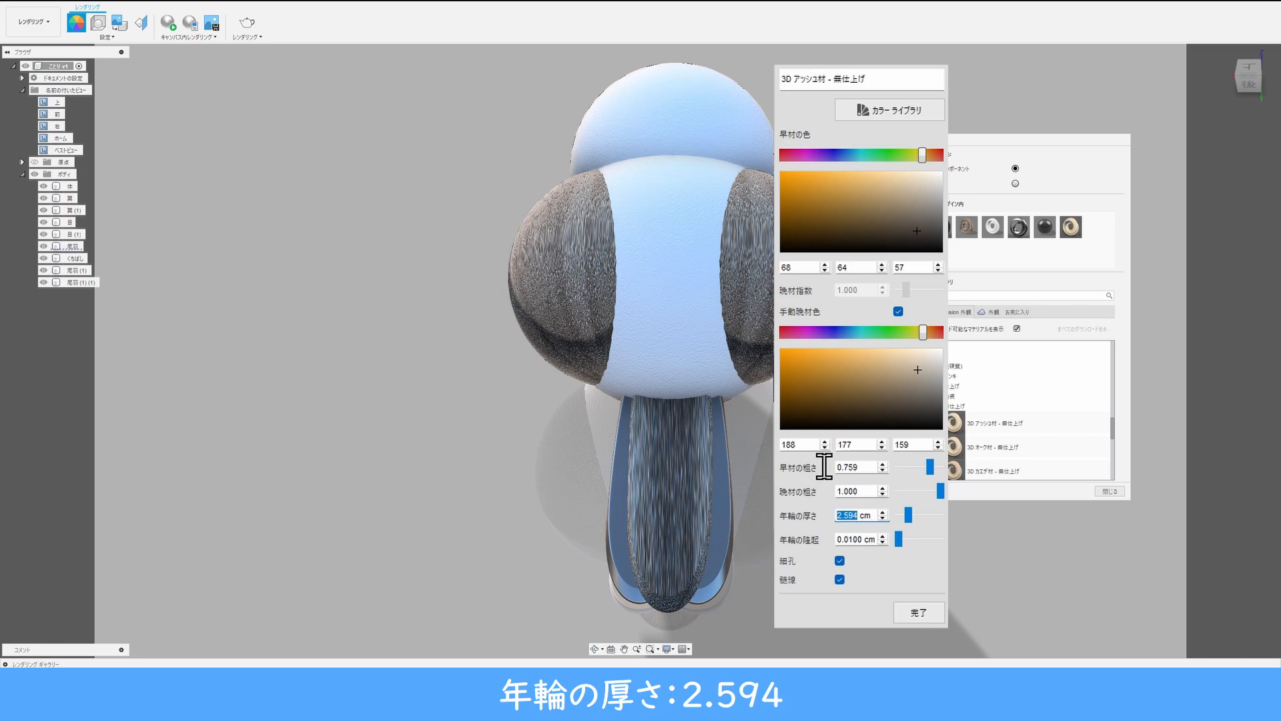
pyautogui.press('Tab')
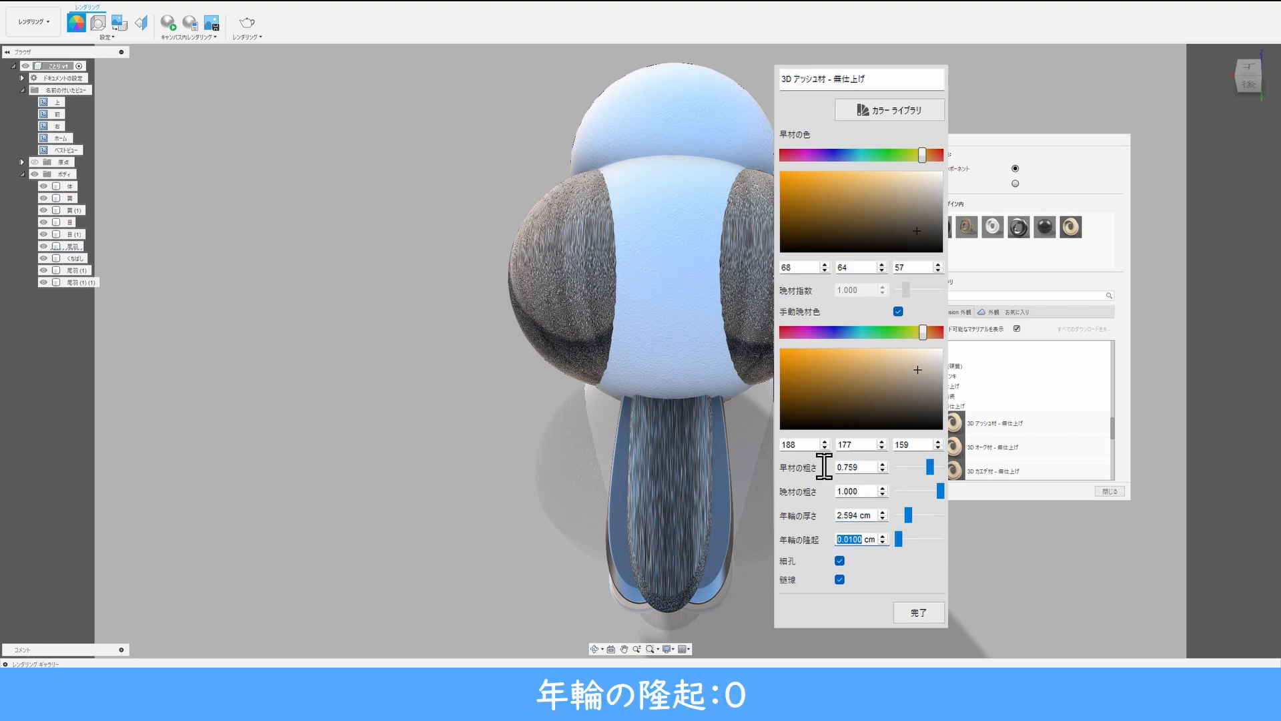
pyautogui.write('0')
pyautogui.press('Return')
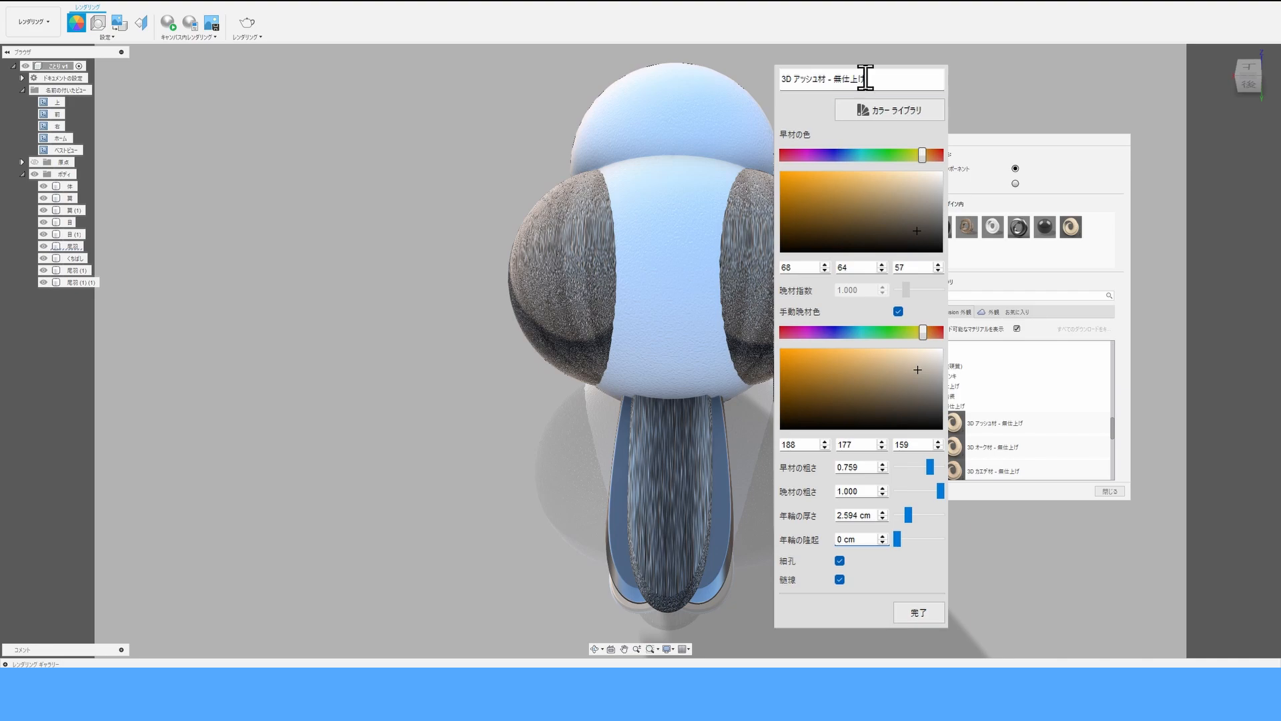
# Rename the tail feather's wood appearance as Obane and finish the appearance edit.
pyautogui.moveTo(871, 78); pyautogui.dragTo(779, 78)
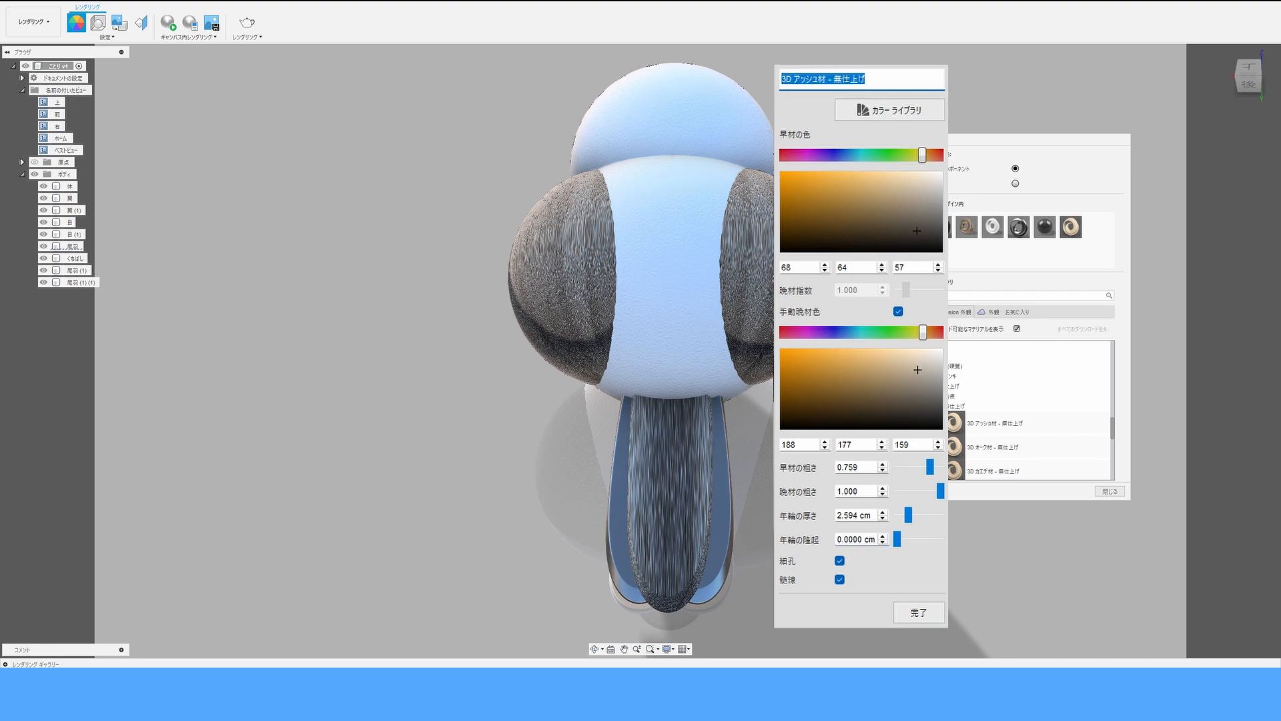
pyautogui.press('BackSpace')
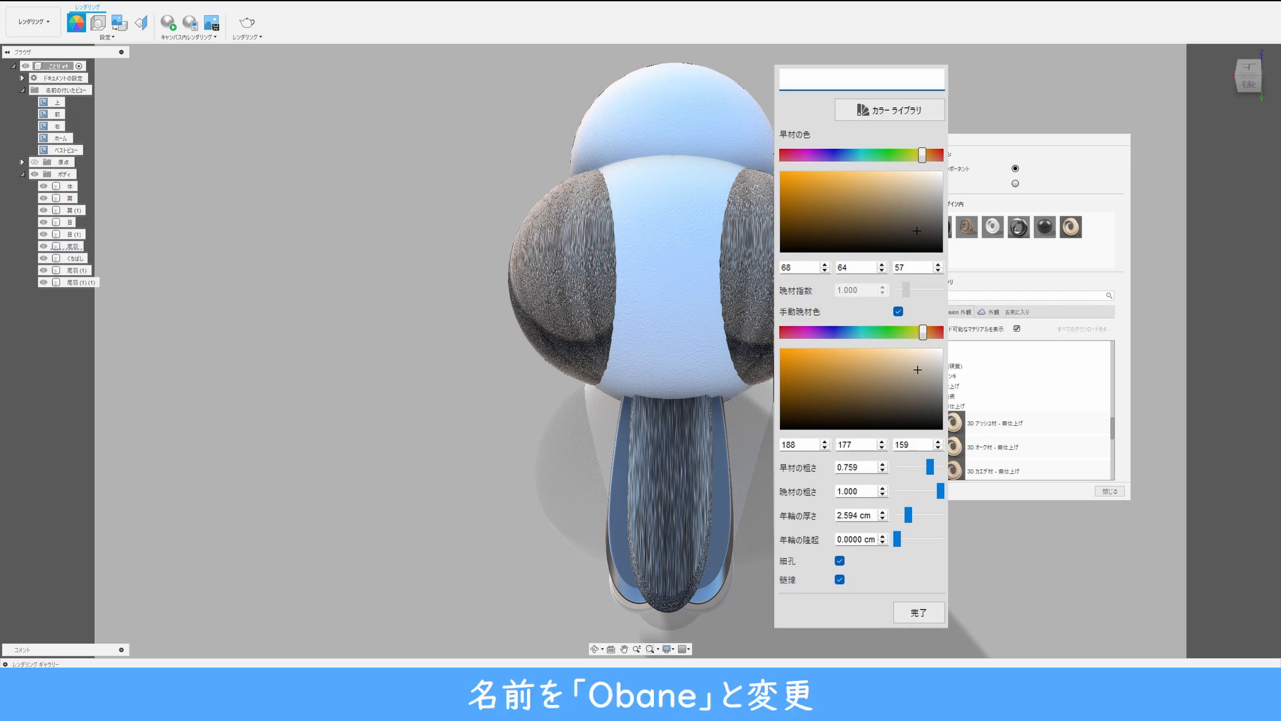
pyautogui.write('Obane')
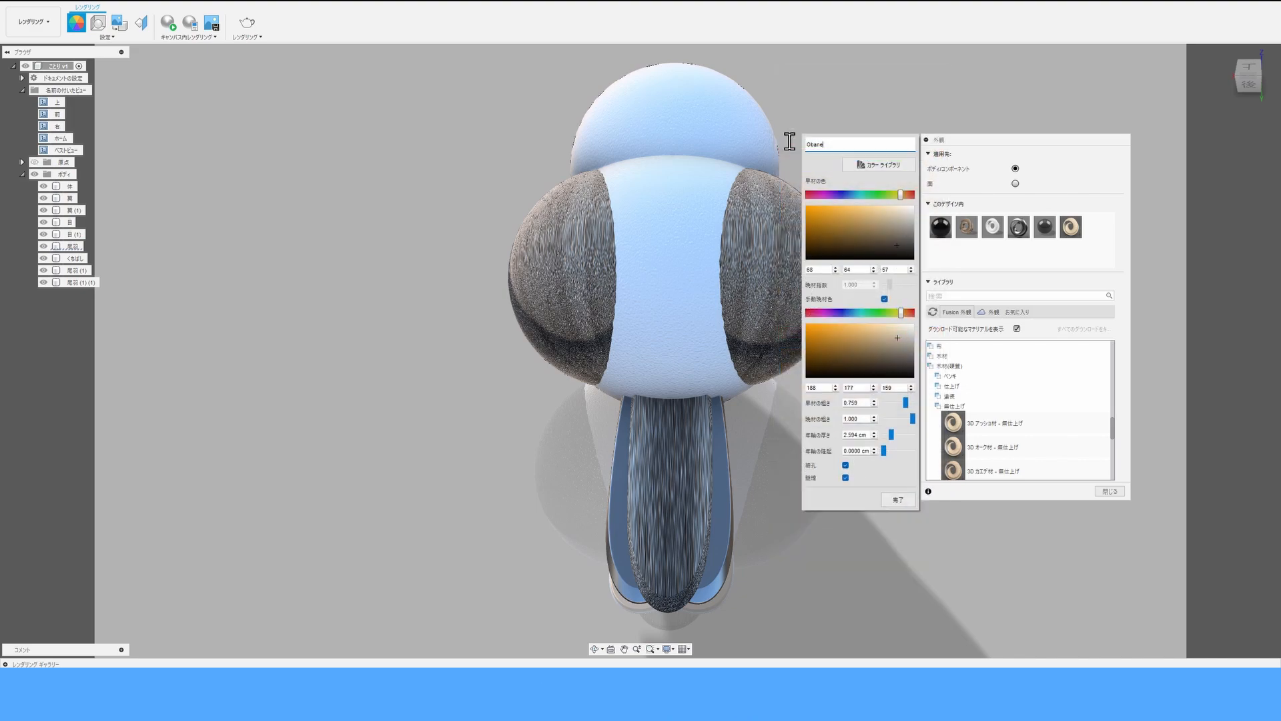
pyautogui.click(899, 501)
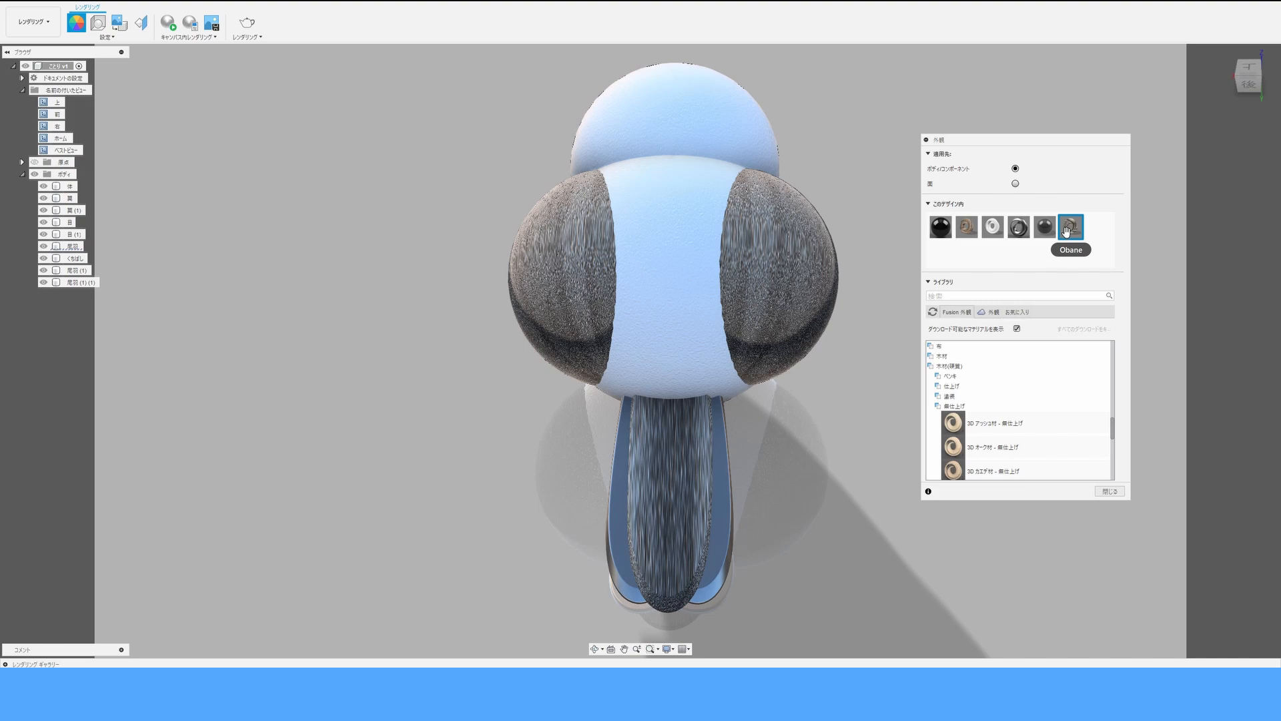
# In the advanced material editor, rename the design's white rough powder coat appearance as 体_パウダー コート - 粗い(白) and accept it.
pyautogui.doubleClick(992, 227)
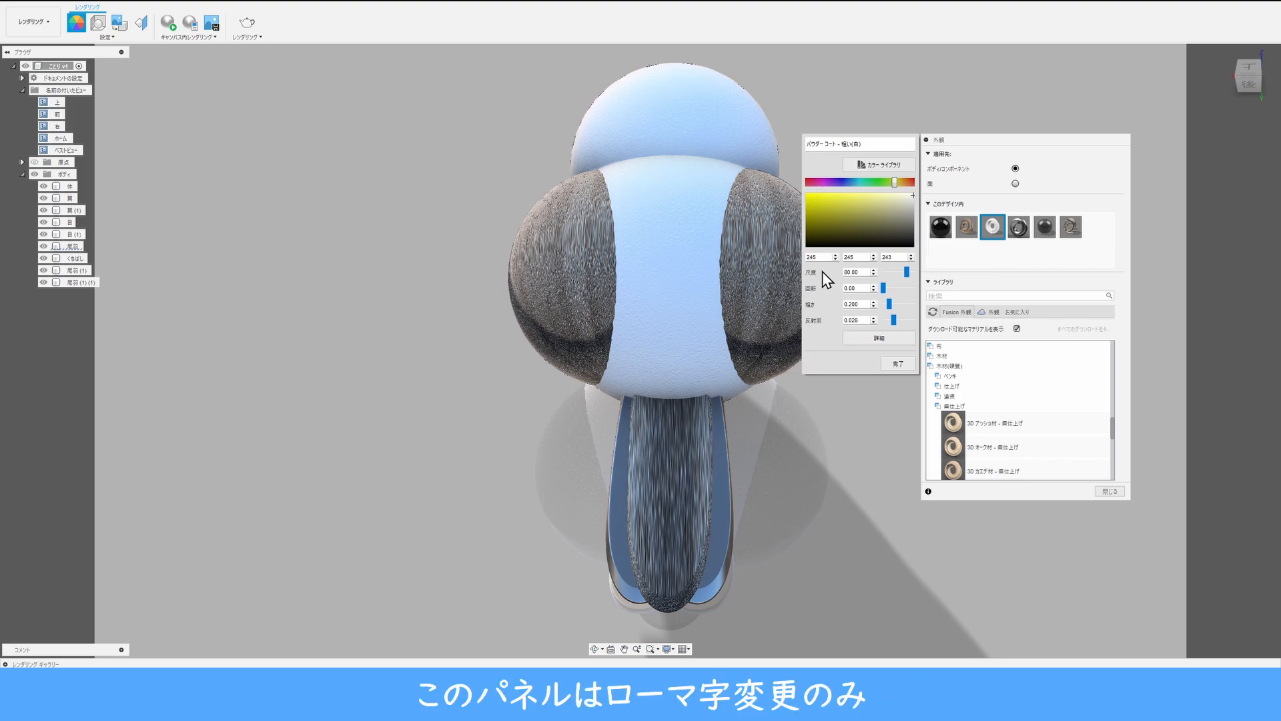
pyautogui.click(886, 339)
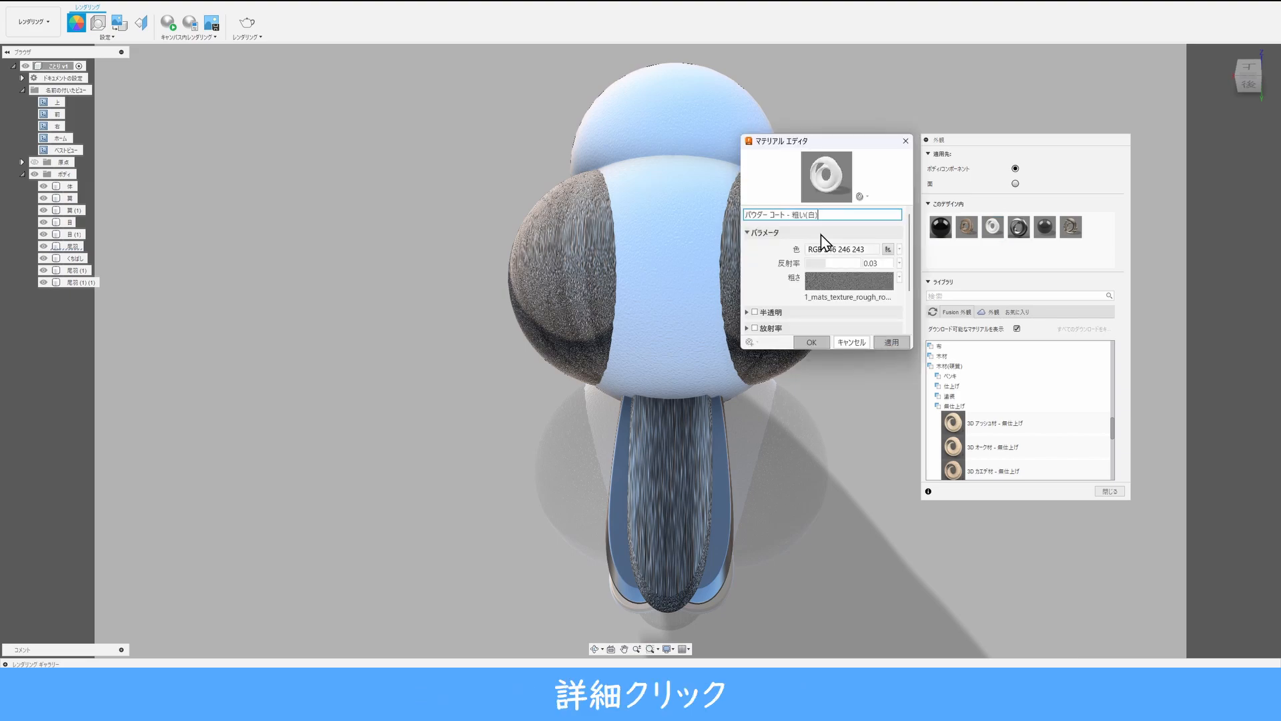
pyautogui.doubleClick(746, 215)
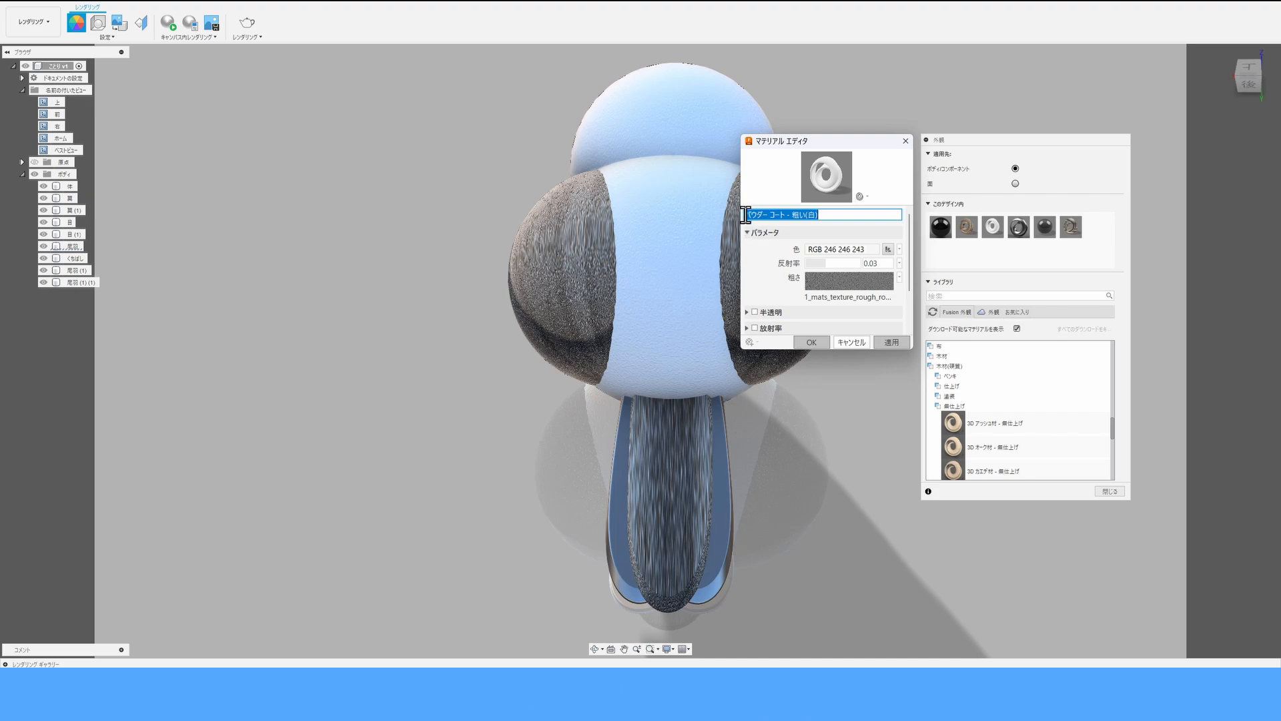
pyautogui.click(745, 215)
pyautogui.write('そら')
pyautogui.press('Return')
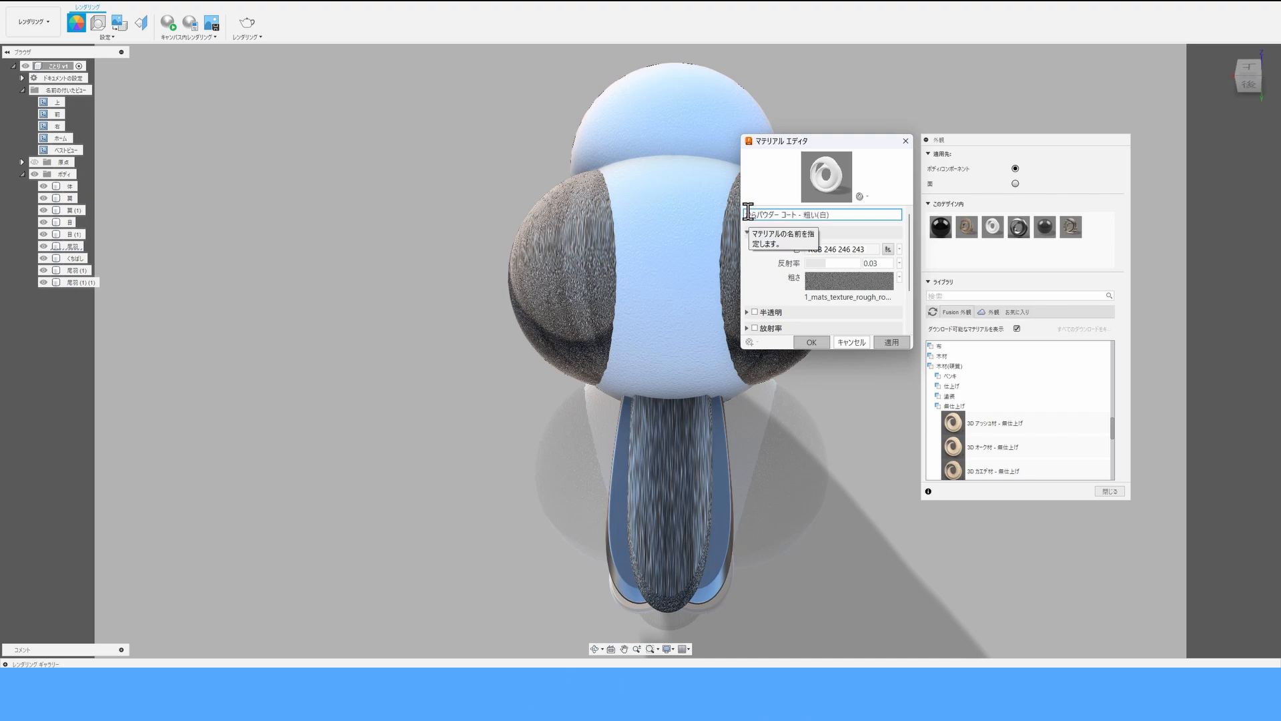
pyautogui.write('だ')
pyautogui.press('space')
pyautogui.press('space')
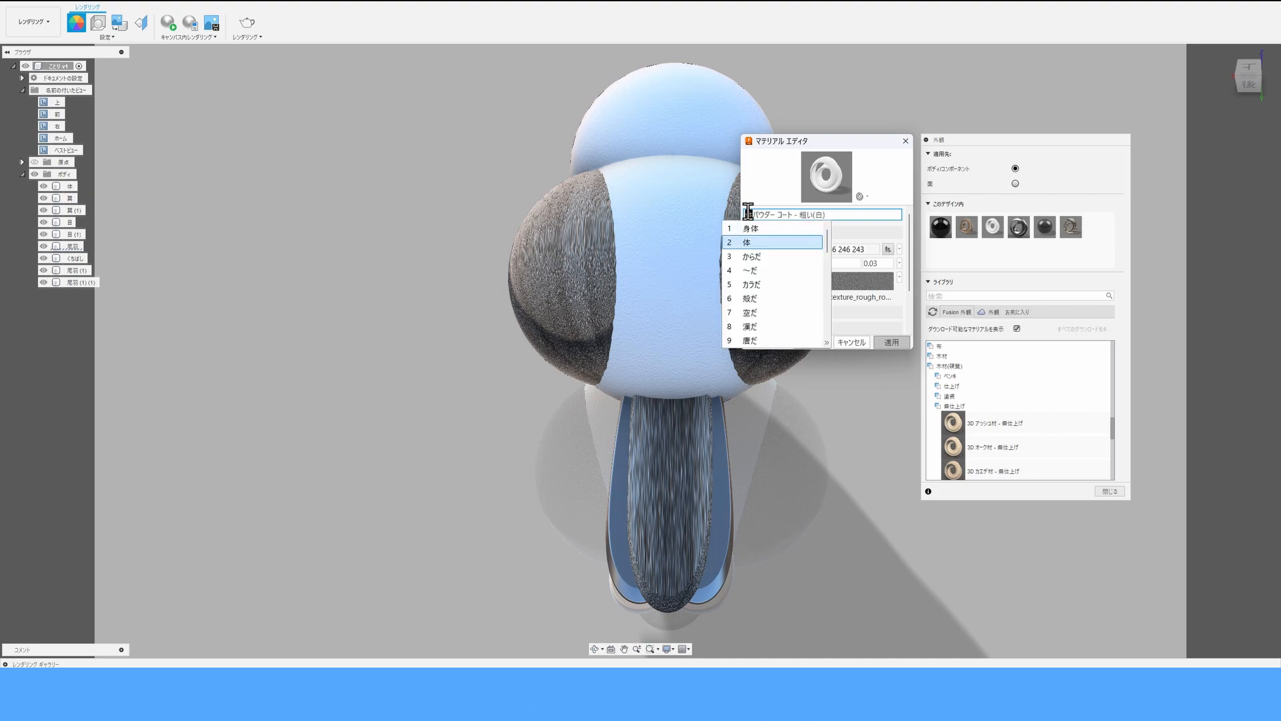
pyautogui.press('Return')
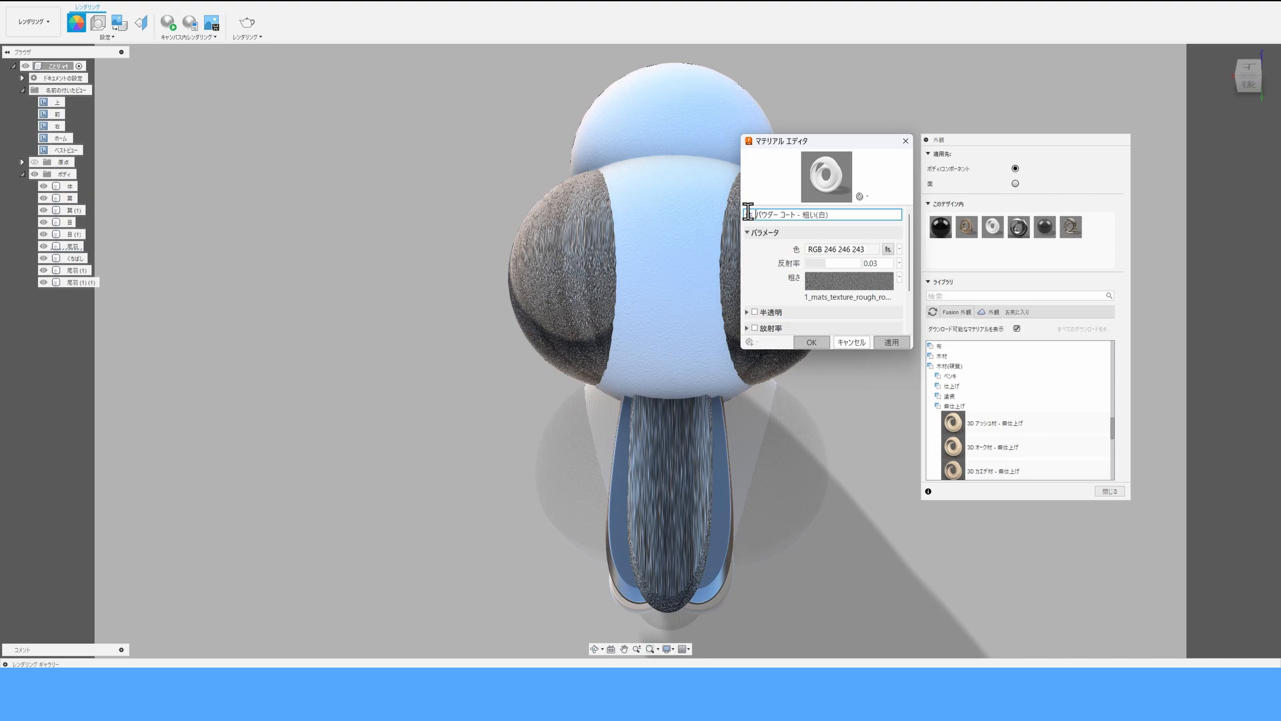
pyautogui.hotkey('ctrl', 'a')
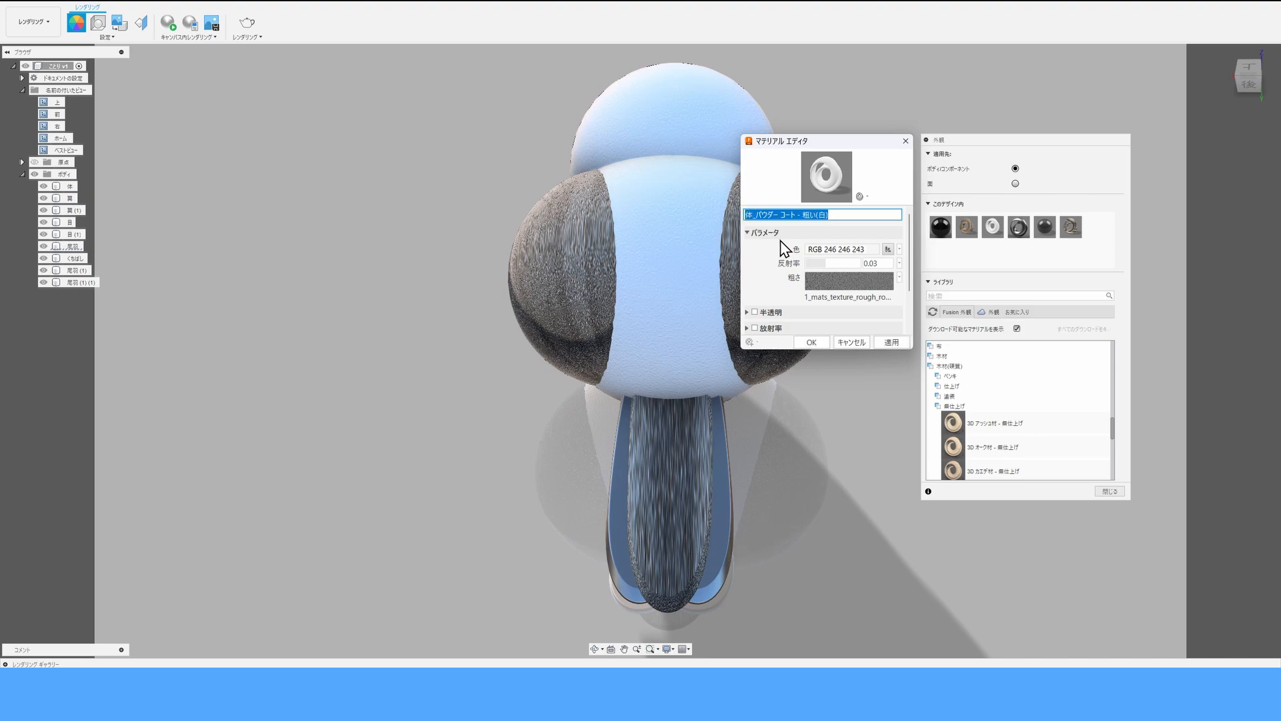
pyautogui.click(803, 345)
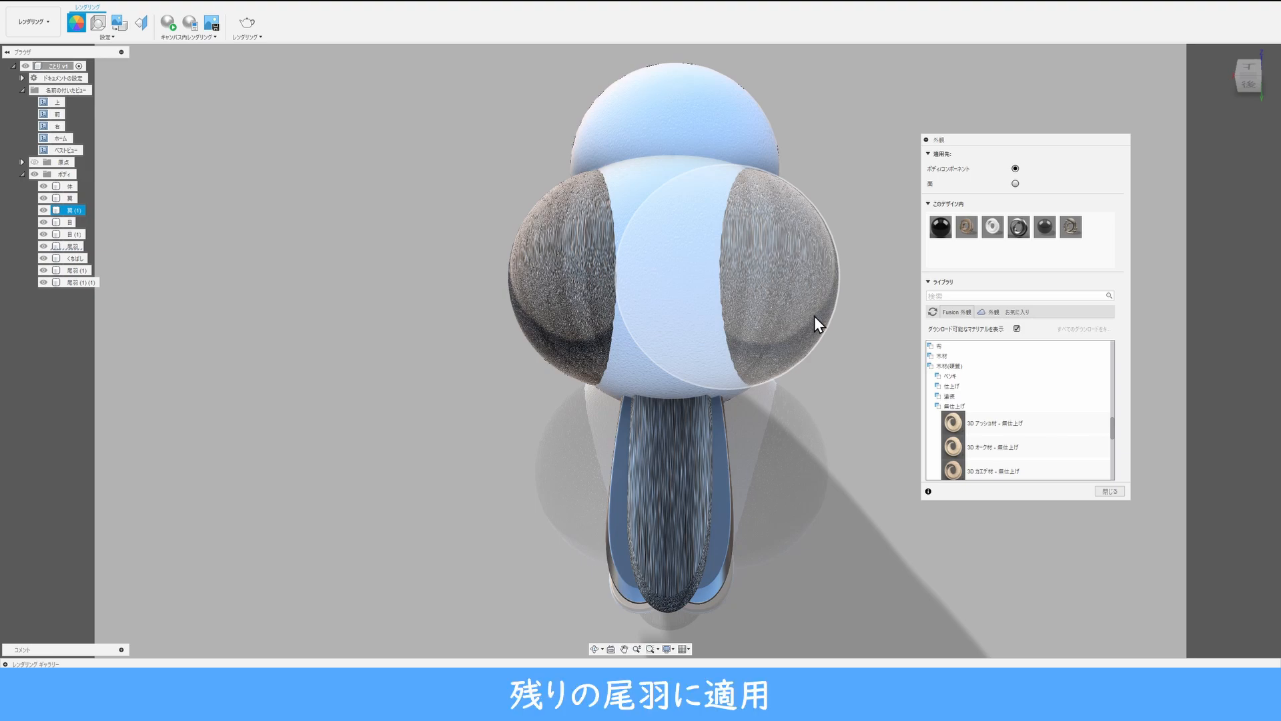
# Apply the Obane appearance to the two remaining outer tail feathers and finish assigning appearances.
pyautogui.moveTo(1068, 229); pyautogui.dragTo(732, 519)
pyautogui.moveTo(1070, 215); pyautogui.dragTo(628, 515)
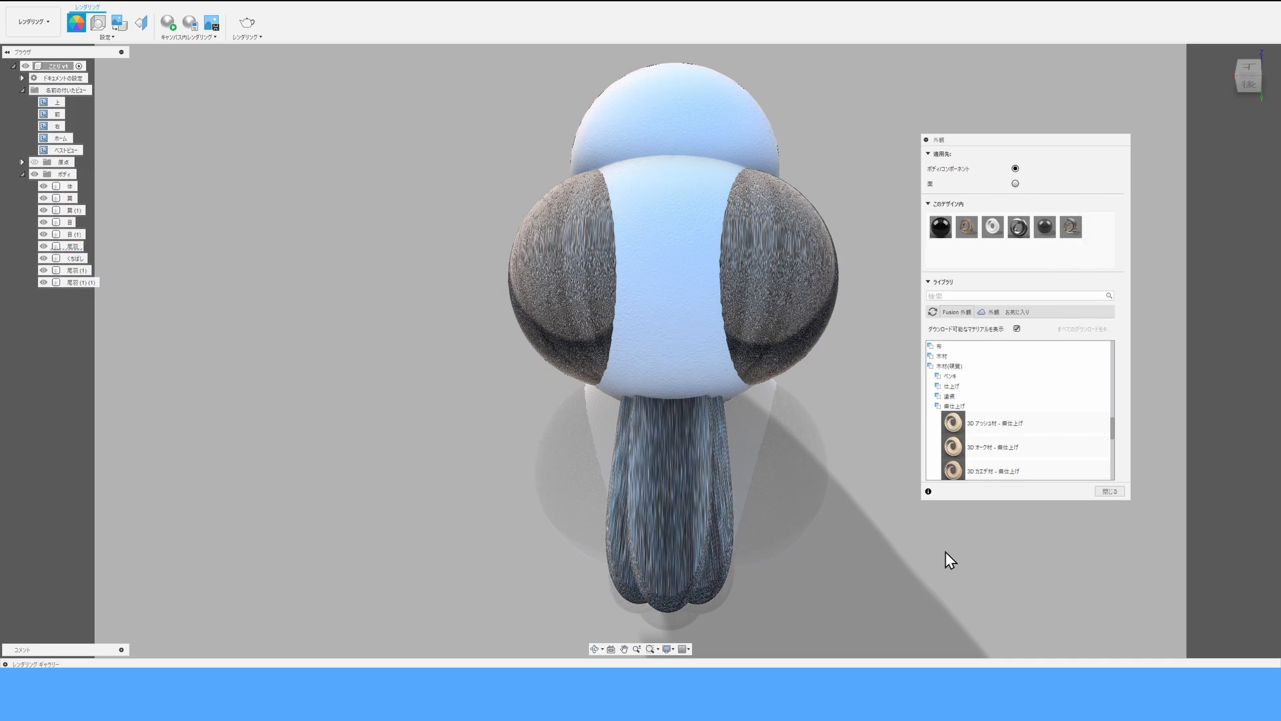
pyautogui.click(1109, 491)
# Turn the bird to a side view, open the render settings and compare the print, mobile, web and custom image size options.
pyautogui.keyDown('shift'); pyautogui.moveTo(810, 506); pyautogui.dragTo(917, 455, button='middle'); pyautogui.keyUp('shift')
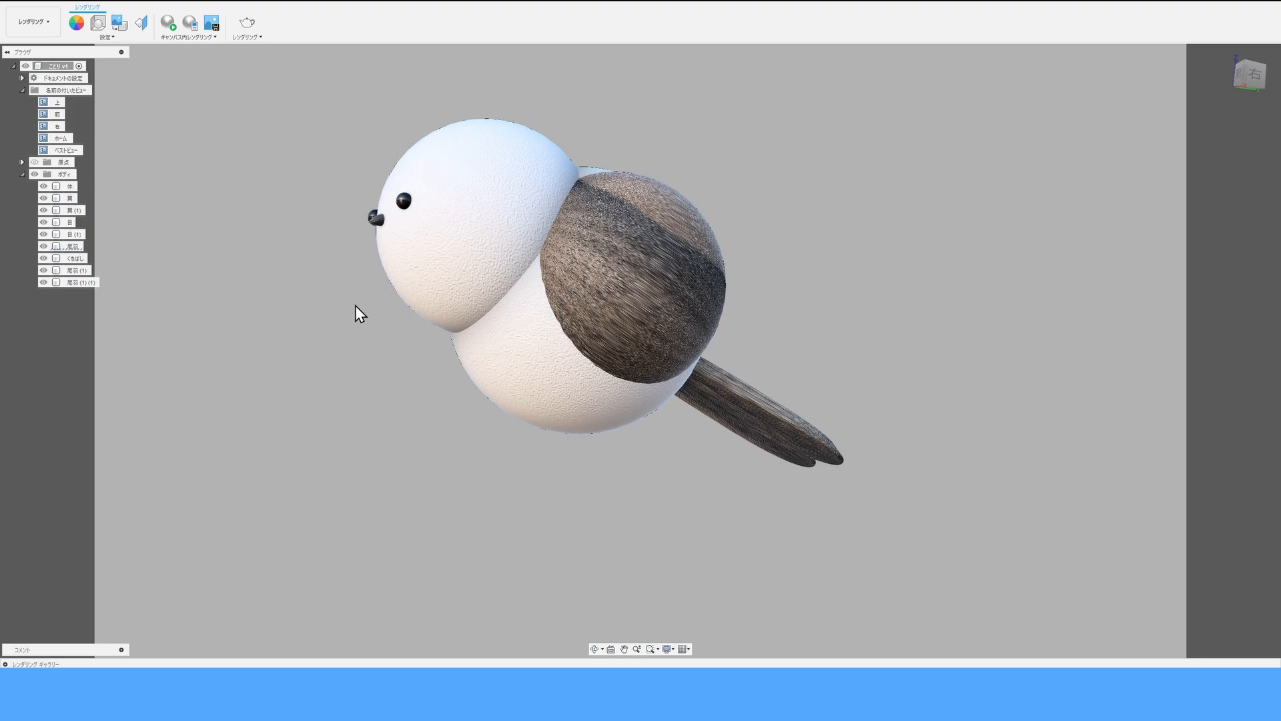
pyautogui.click(247, 28)
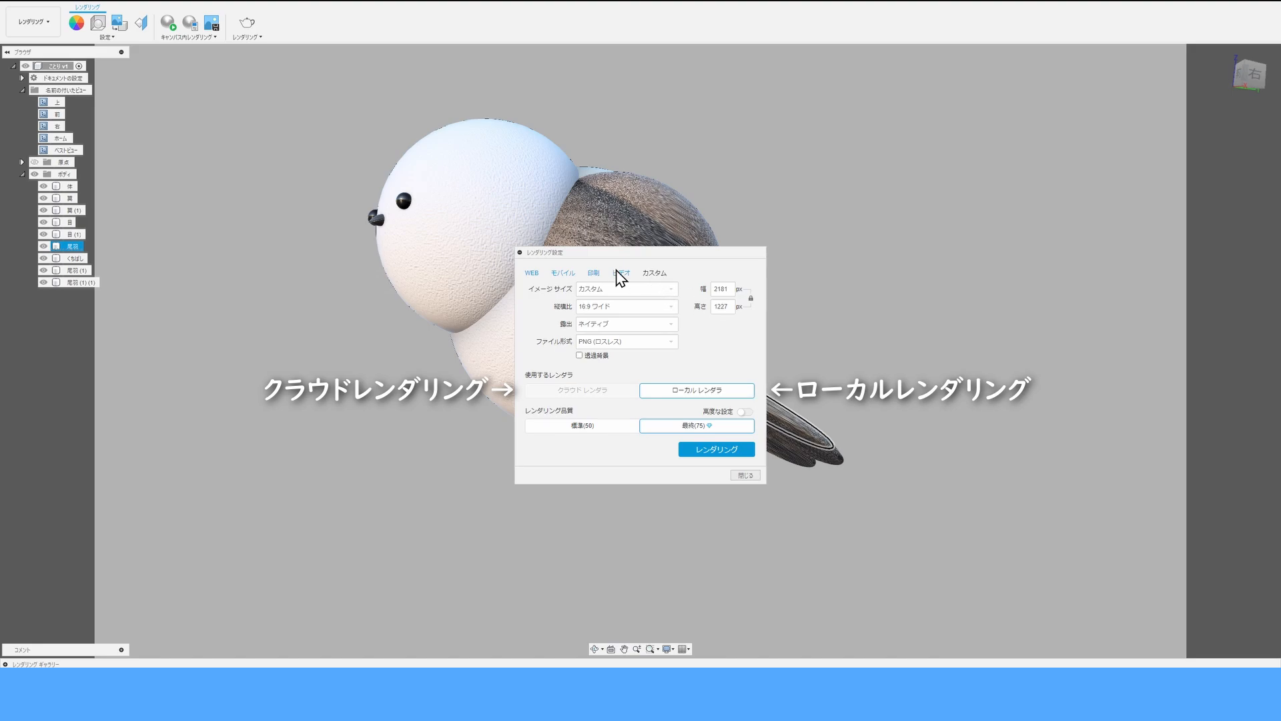
pyautogui.click(593, 275)
pyautogui.click(563, 273)
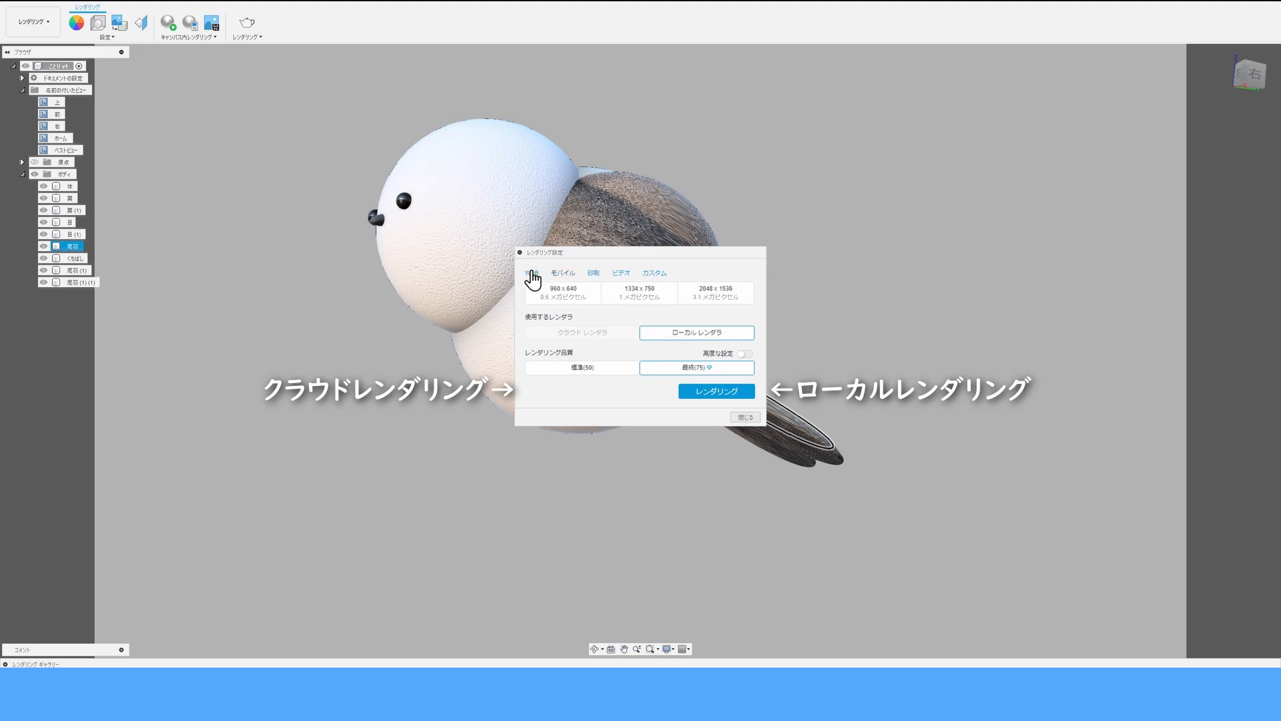
pyautogui.click(531, 273)
pyautogui.click(652, 274)
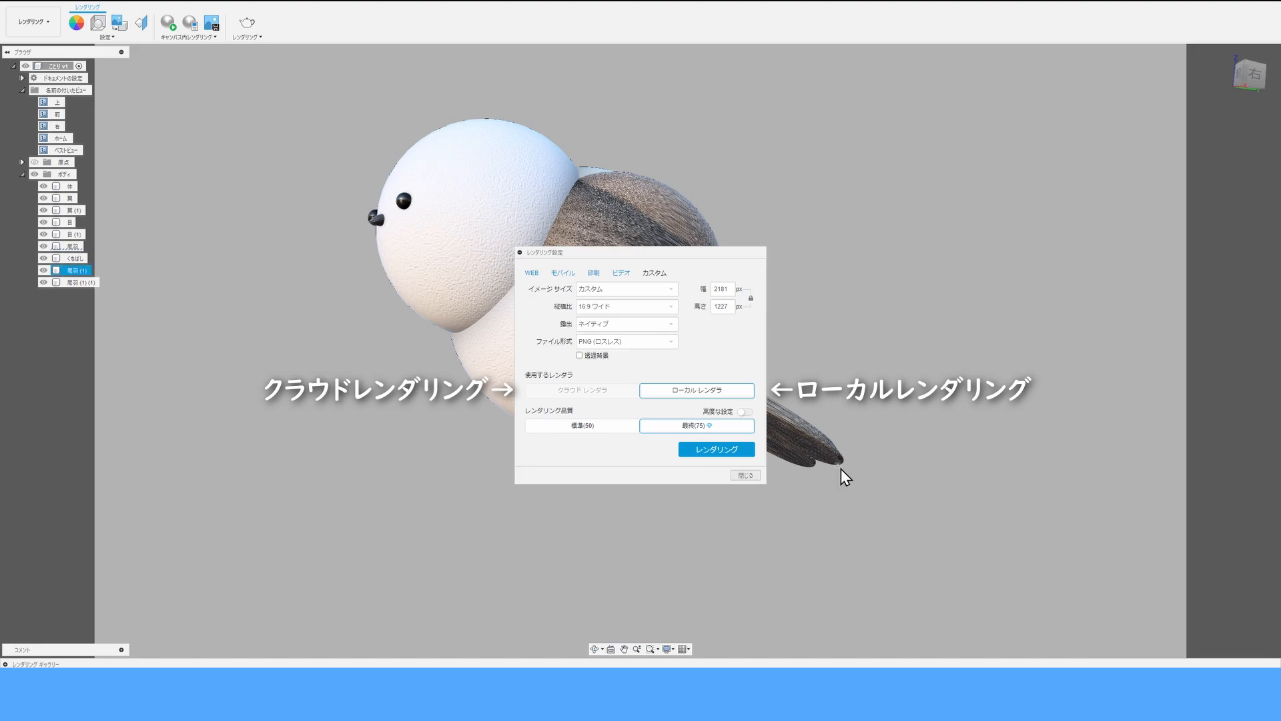
# Close the render settings and accept in-canvas render settings with the resolution limit at 100 and the view locked.
pyautogui.click(746, 475)
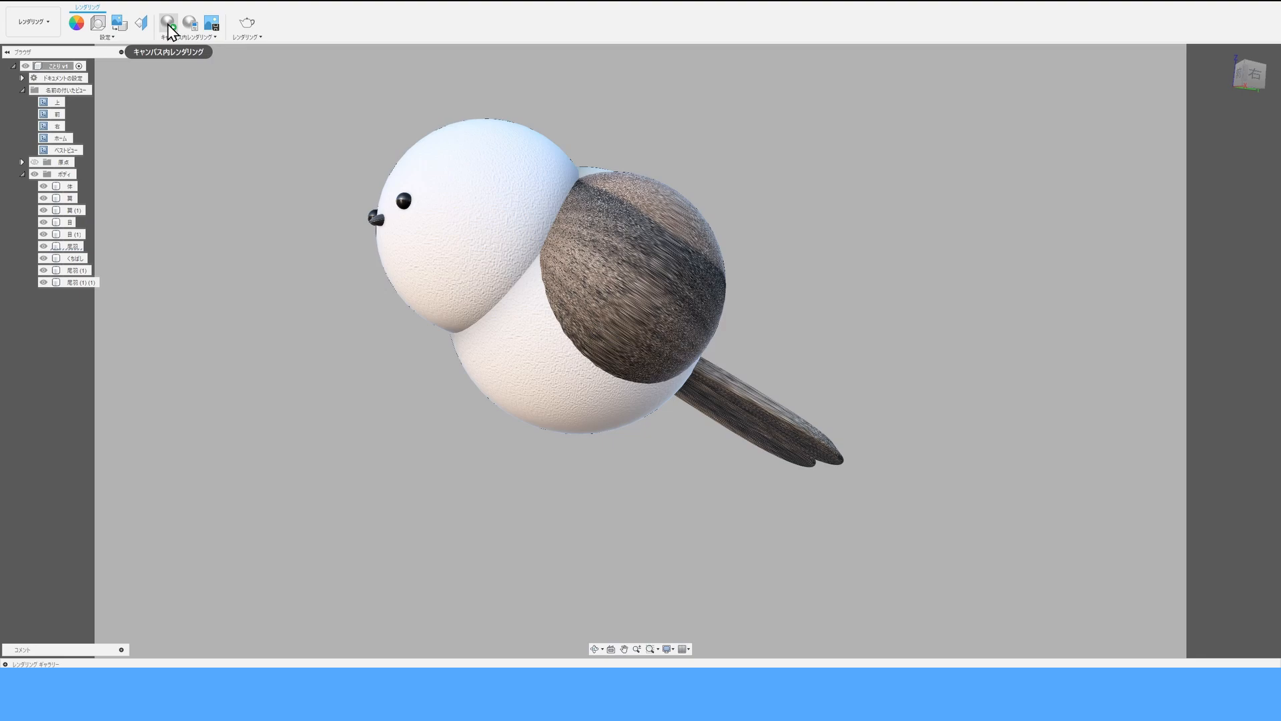
pyautogui.click(191, 27)
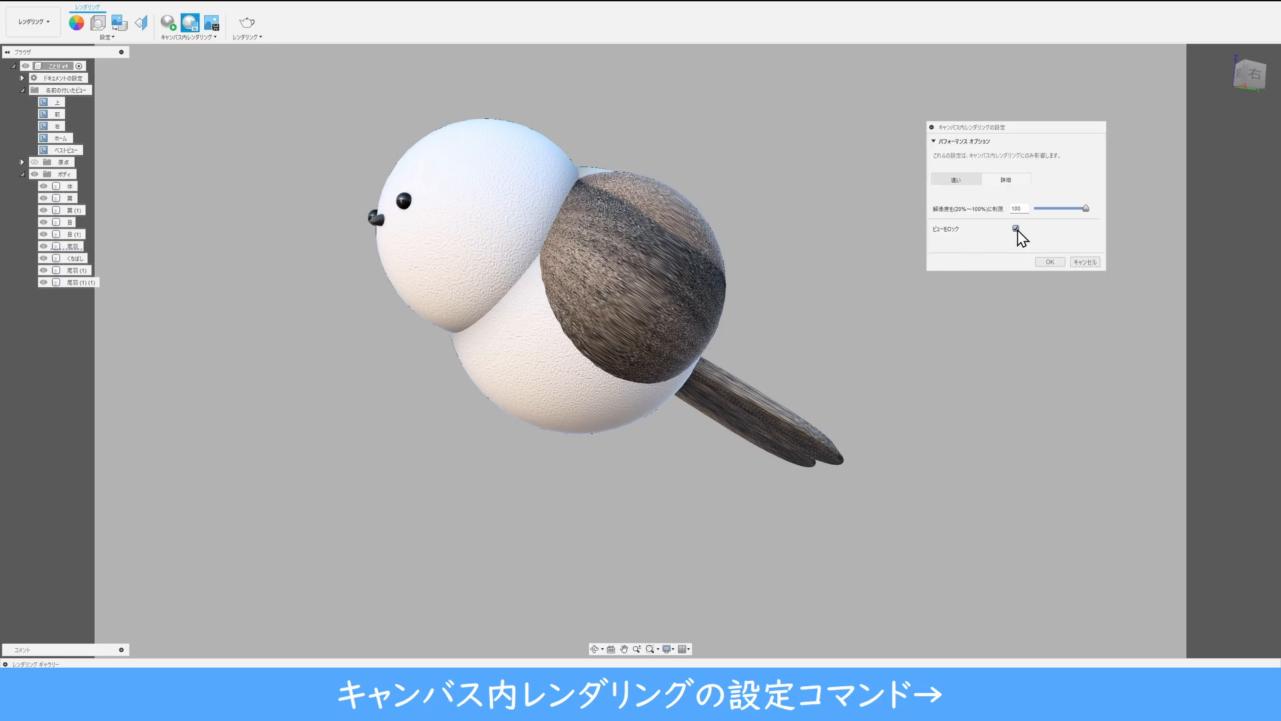
pyautogui.click(1048, 265)
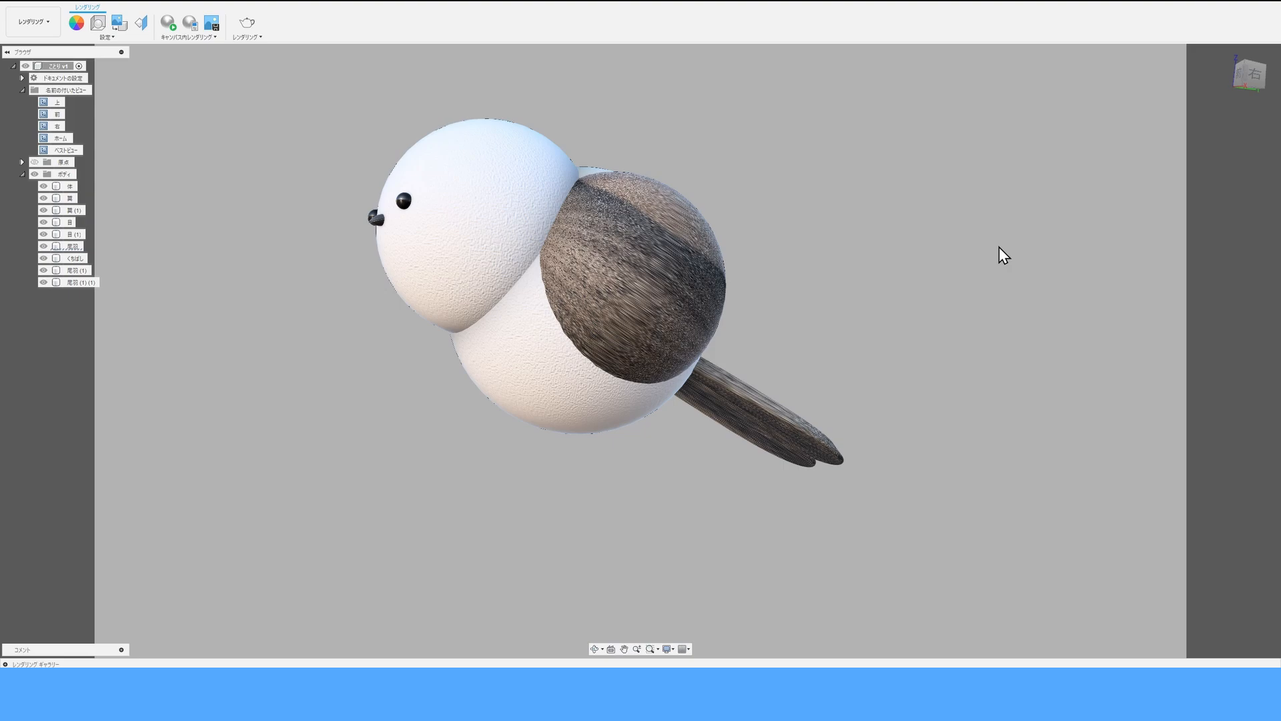
# Restore the named view ベストビュー and start in-canvas rendering of the bird.
pyautogui.click(64, 149)
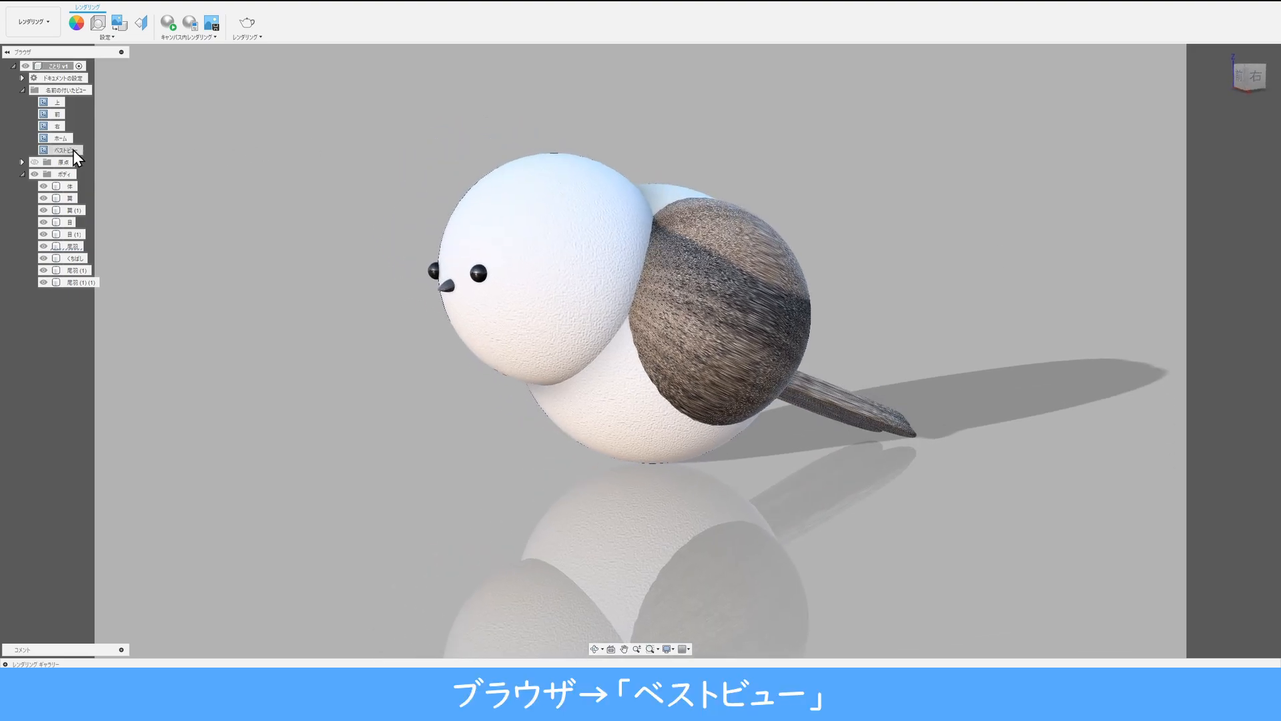
pyautogui.click(167, 26)
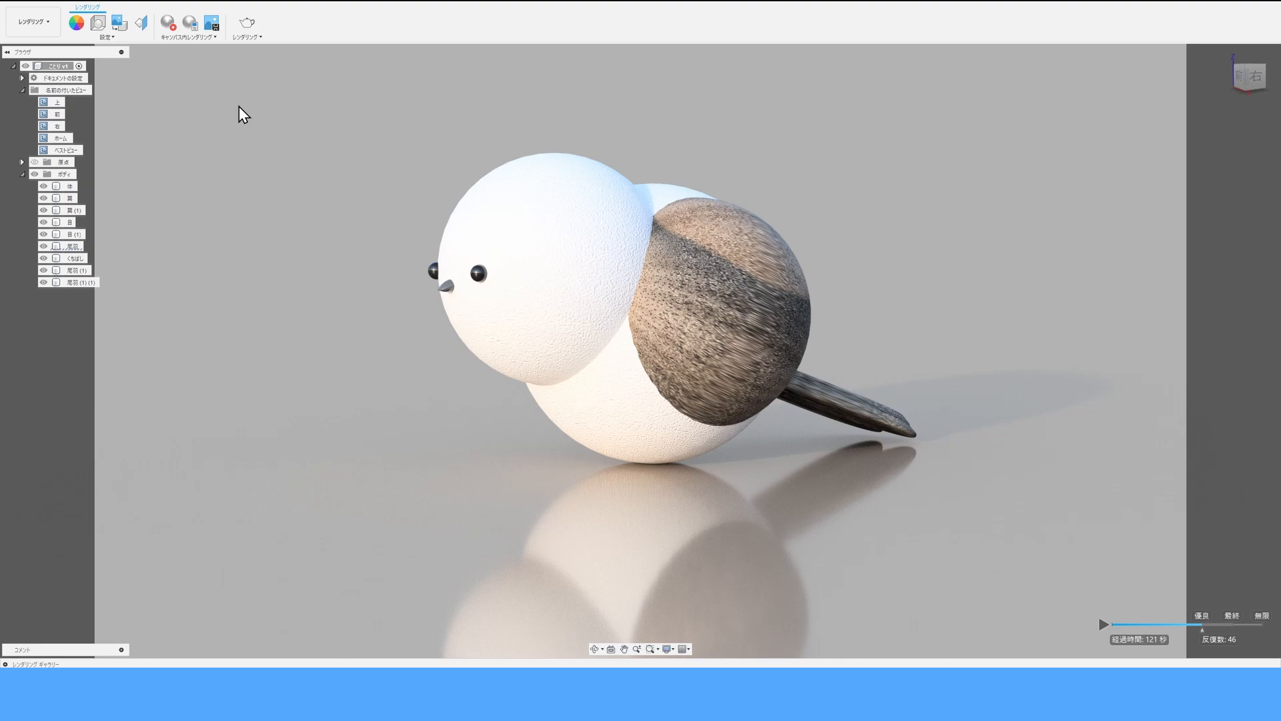
# Capture the in-canvas render at the current document window size and save it to the local computer as a PNG named ことり.
pyautogui.click(212, 28)
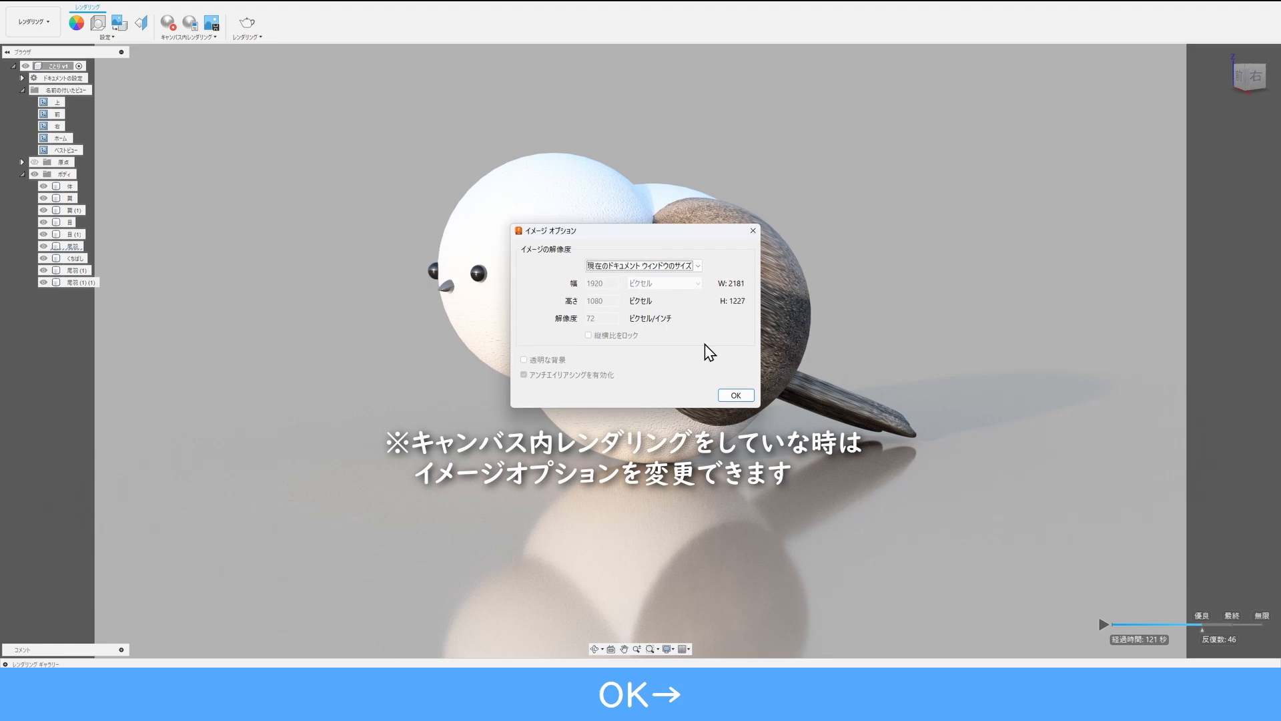
pyautogui.click(736, 395)
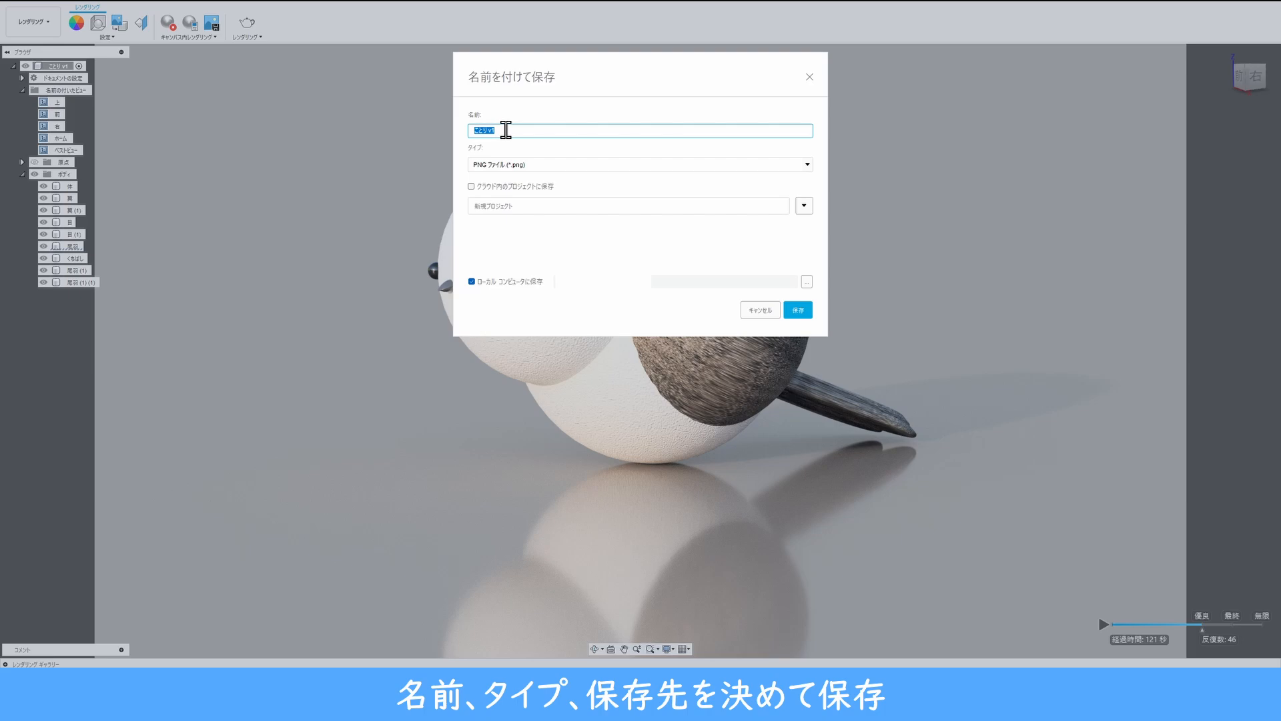
pyautogui.click(506, 130)
pyautogui.click(596, 166)
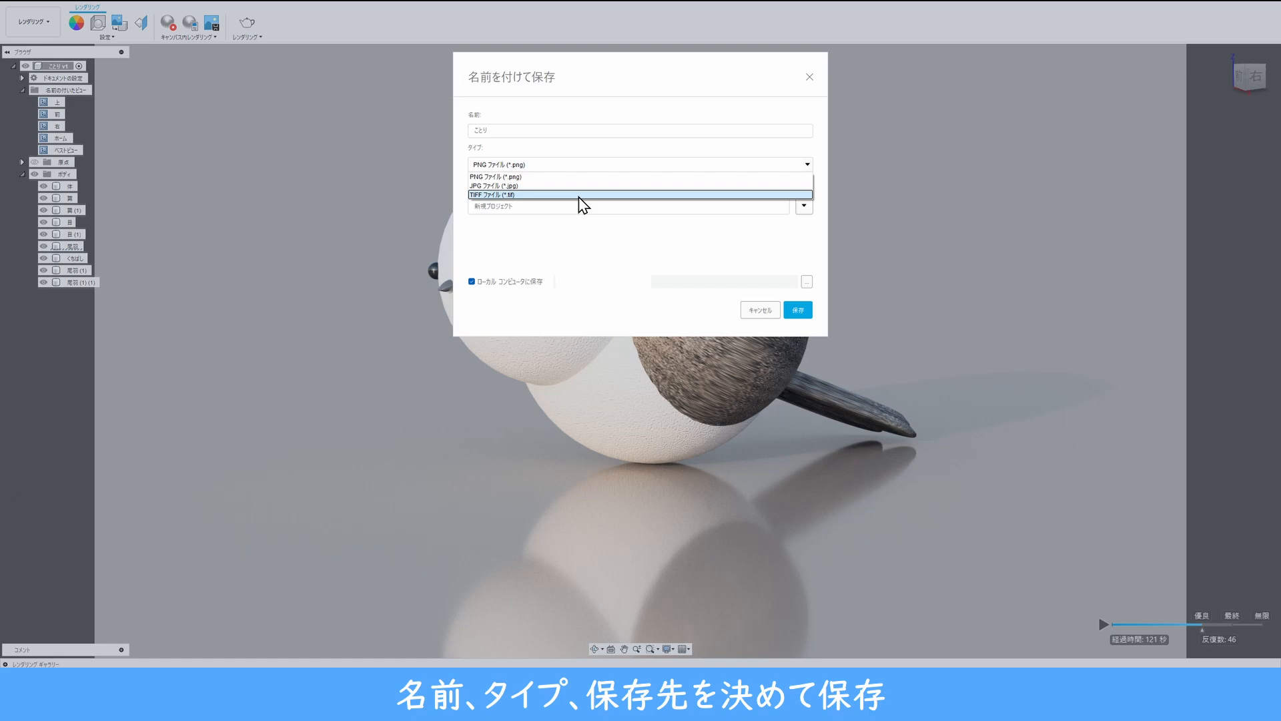
pyautogui.click(590, 239)
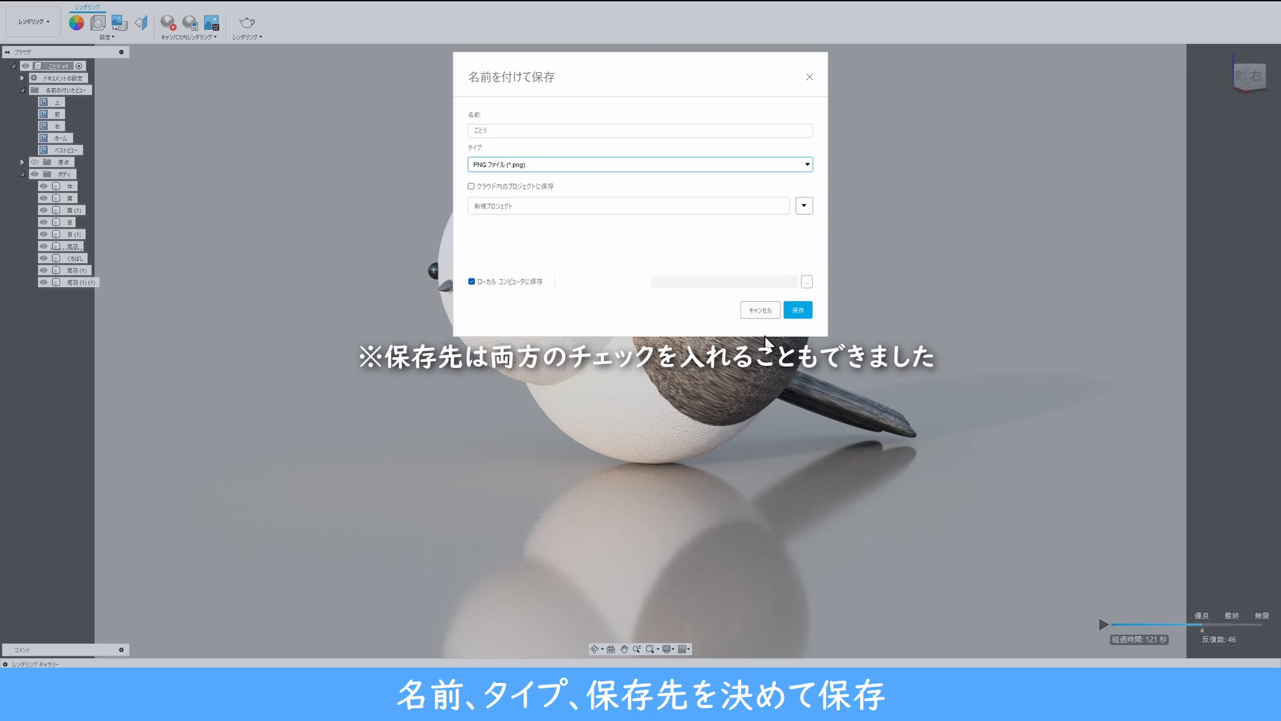
pyautogui.click(803, 315)
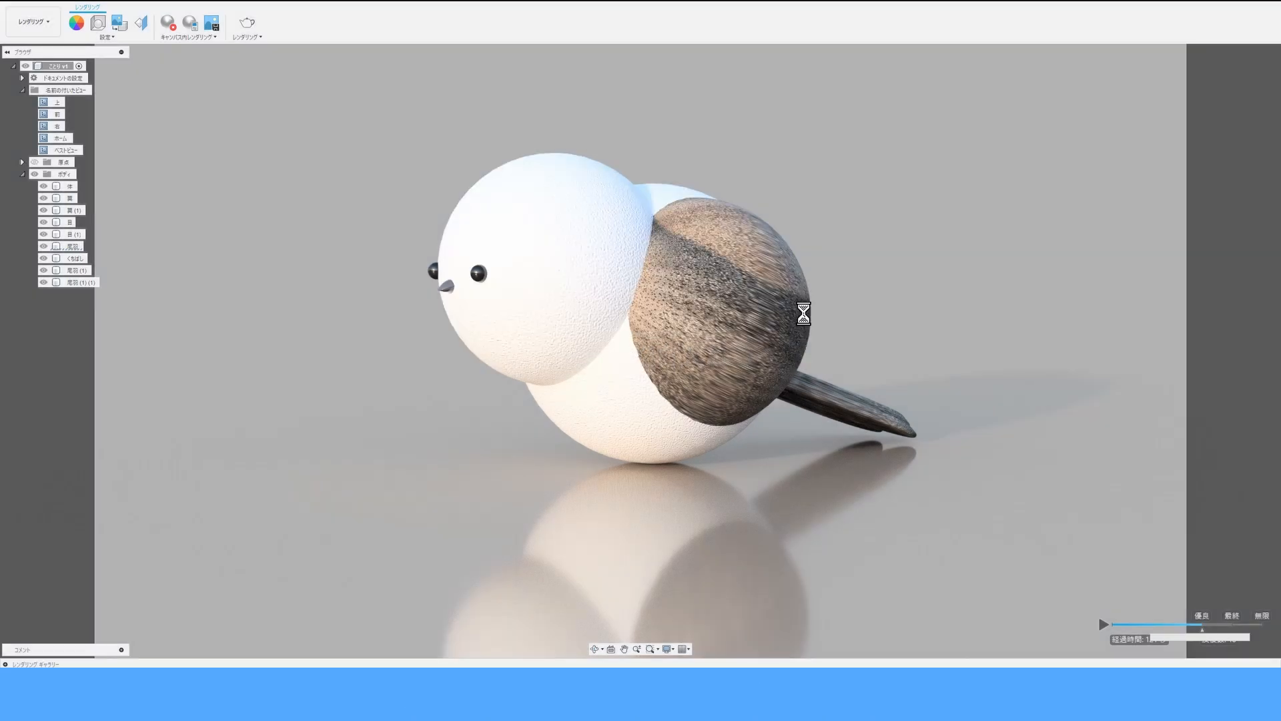
pyautogui.click(808, 323)
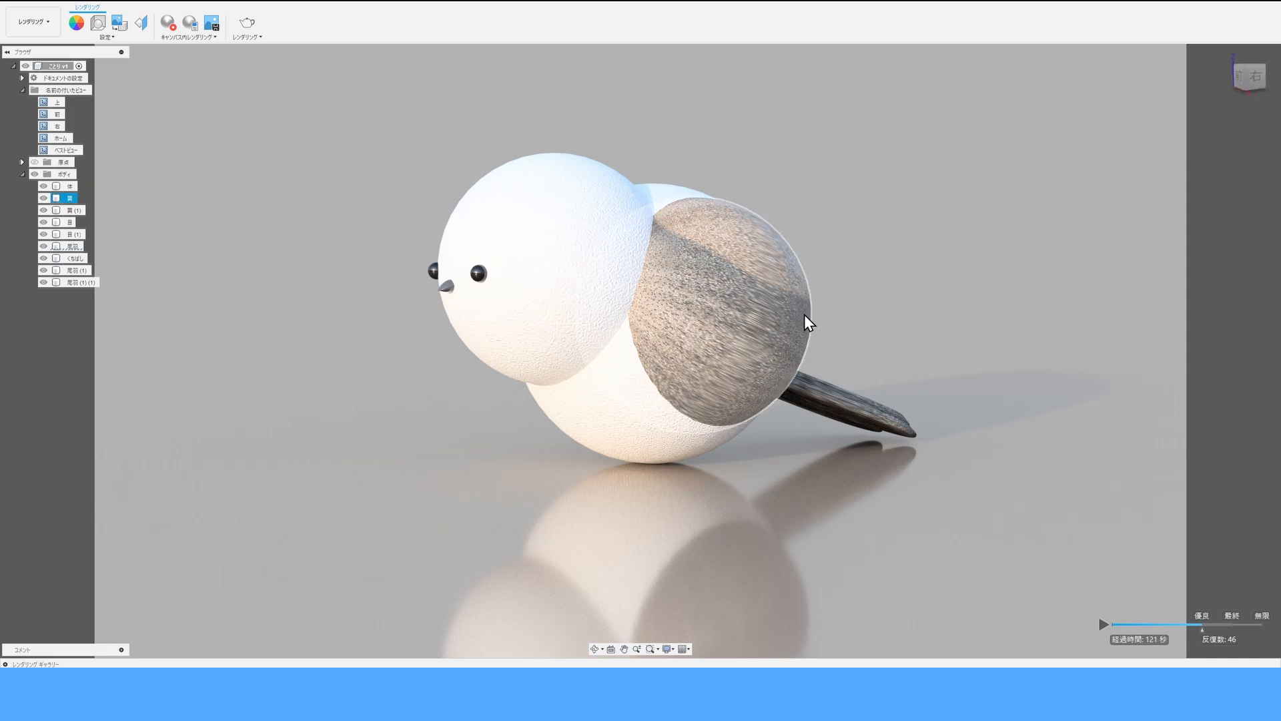
# Stop the in-canvas rendering and turn the bird to the front view.
pyautogui.click(168, 26)
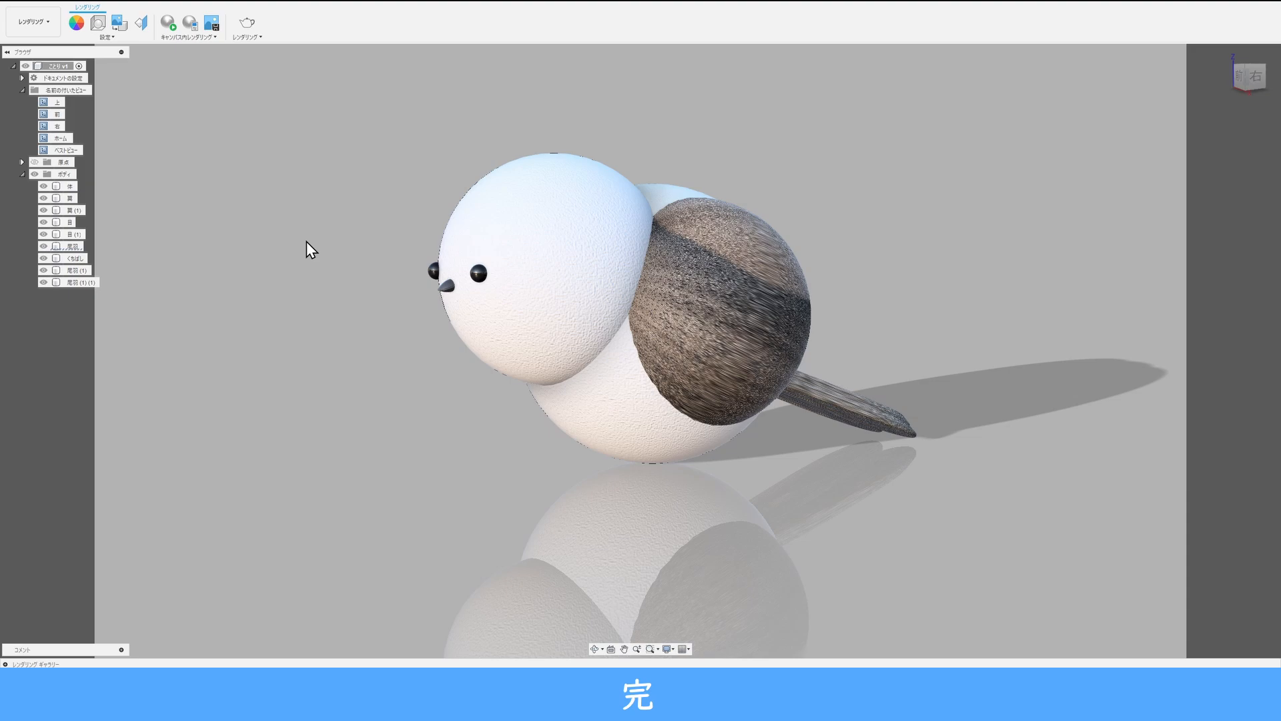
pyautogui.click(1239, 77)
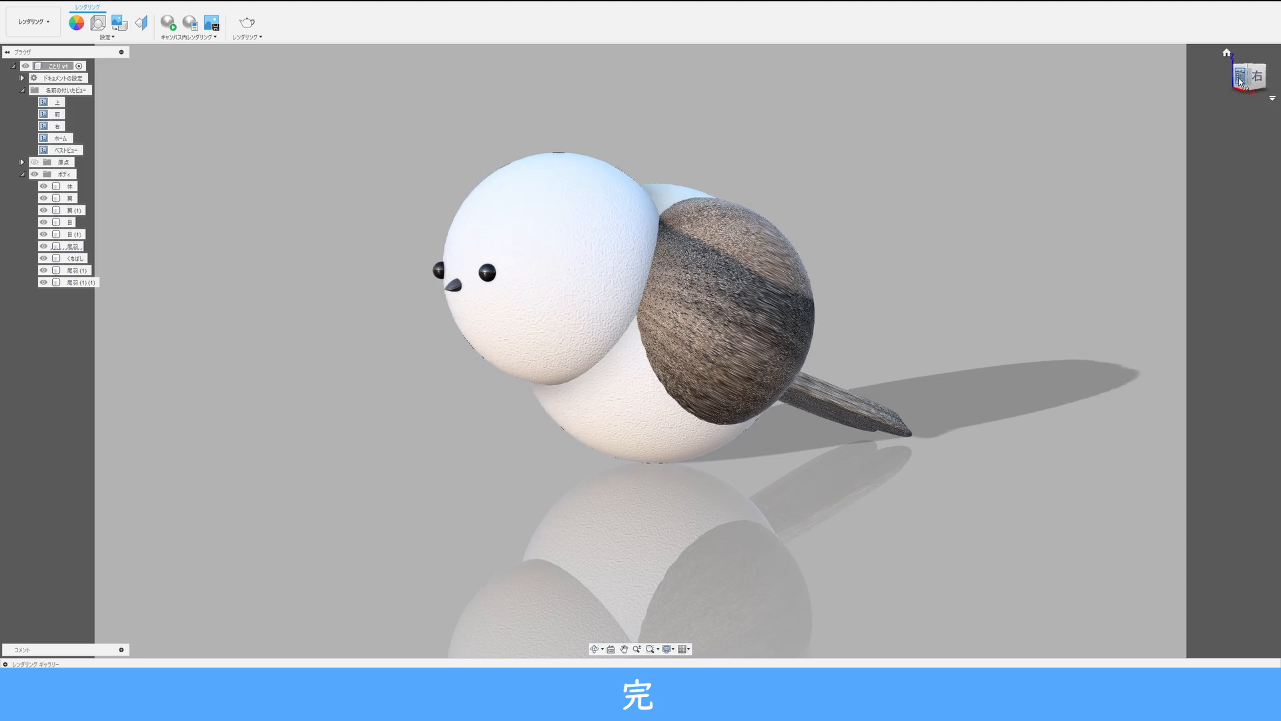
pyautogui.moveTo(945, 406); pyautogui.dragTo(893, 428, button='middle')
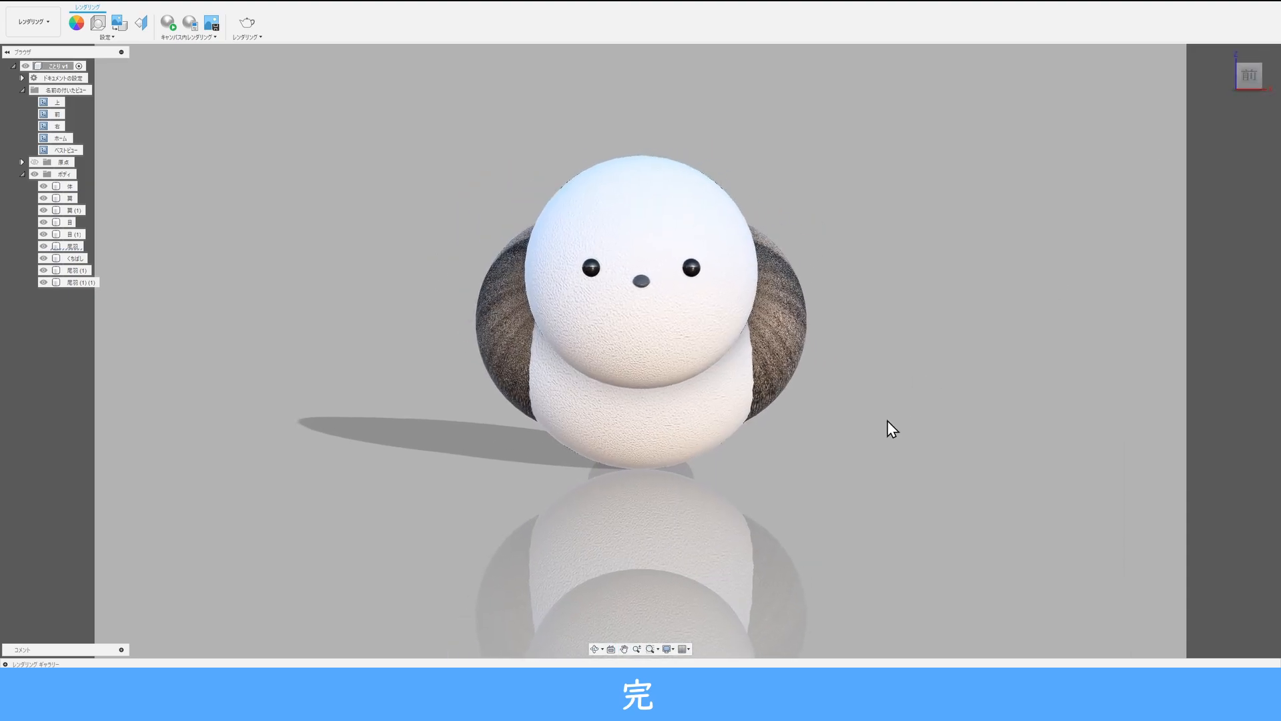
pyautogui.scroll(1, 887, 421)
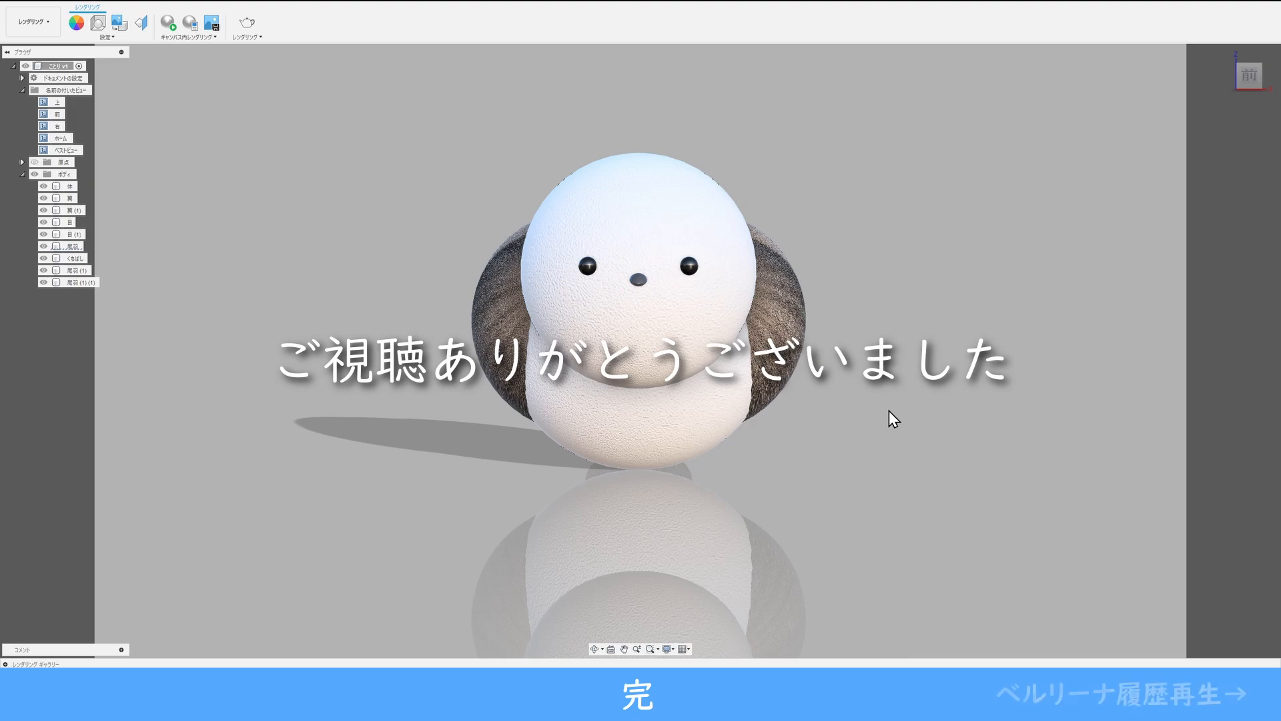